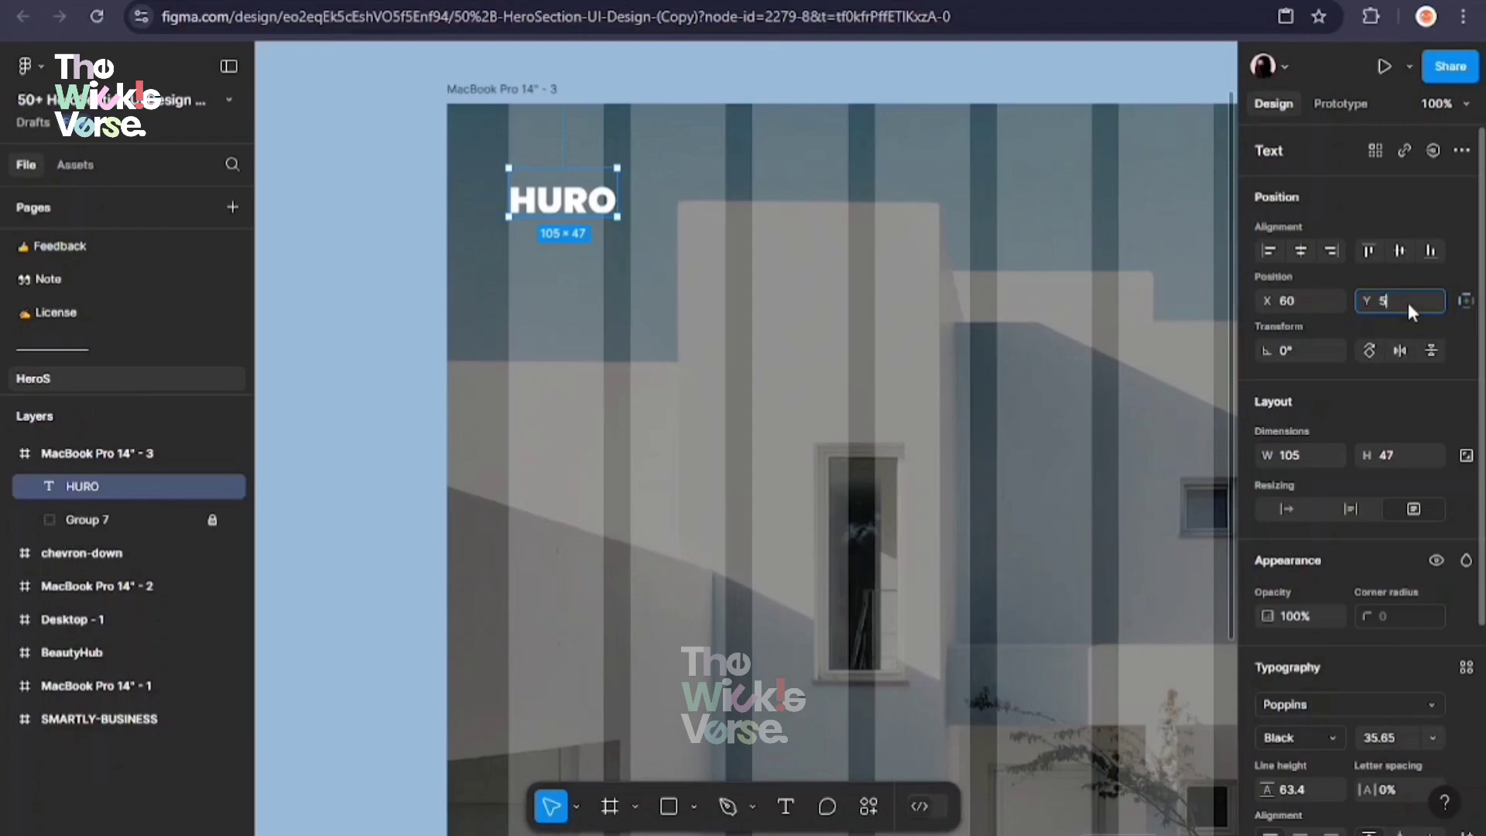
Set the HURO text's Y position to 50 and place a copy of it lower in the frame reading "Home"
{"action": "type", "text": "0"}
{"action": "key", "text": "Return"}
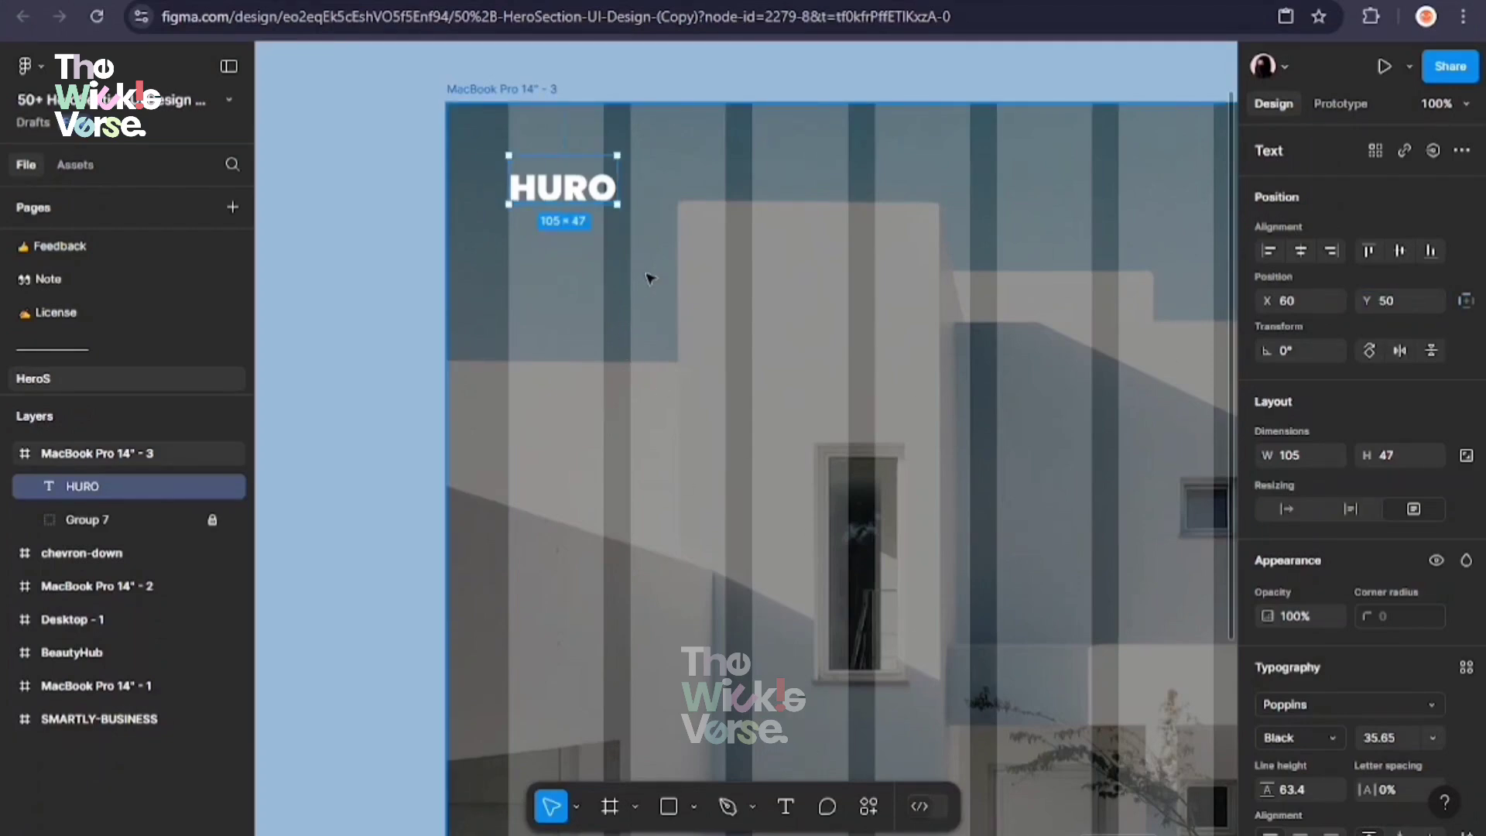
{"action": "left_click_drag", "start_coordinate": [562, 196], "coordinate": [708, 385], "text": "alt"}
{"action": "double_click", "coordinate": [709, 384]}
{"action": "type", "text": "Home"}
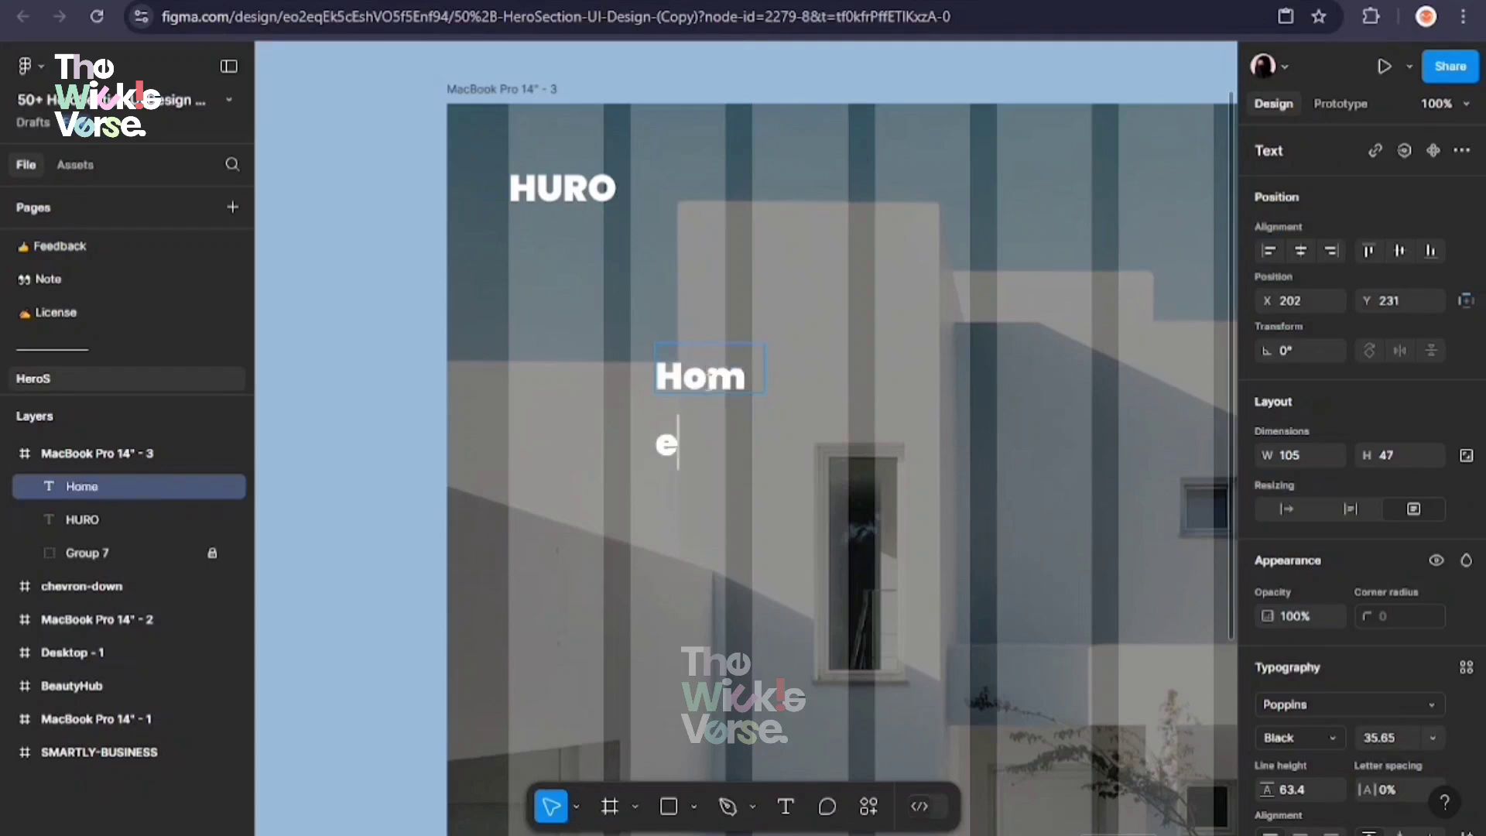
Set the HURO logo's font size to 40 and format the Home text as 24 SemiBold
{"action": "left_click", "coordinate": [618, 196]}
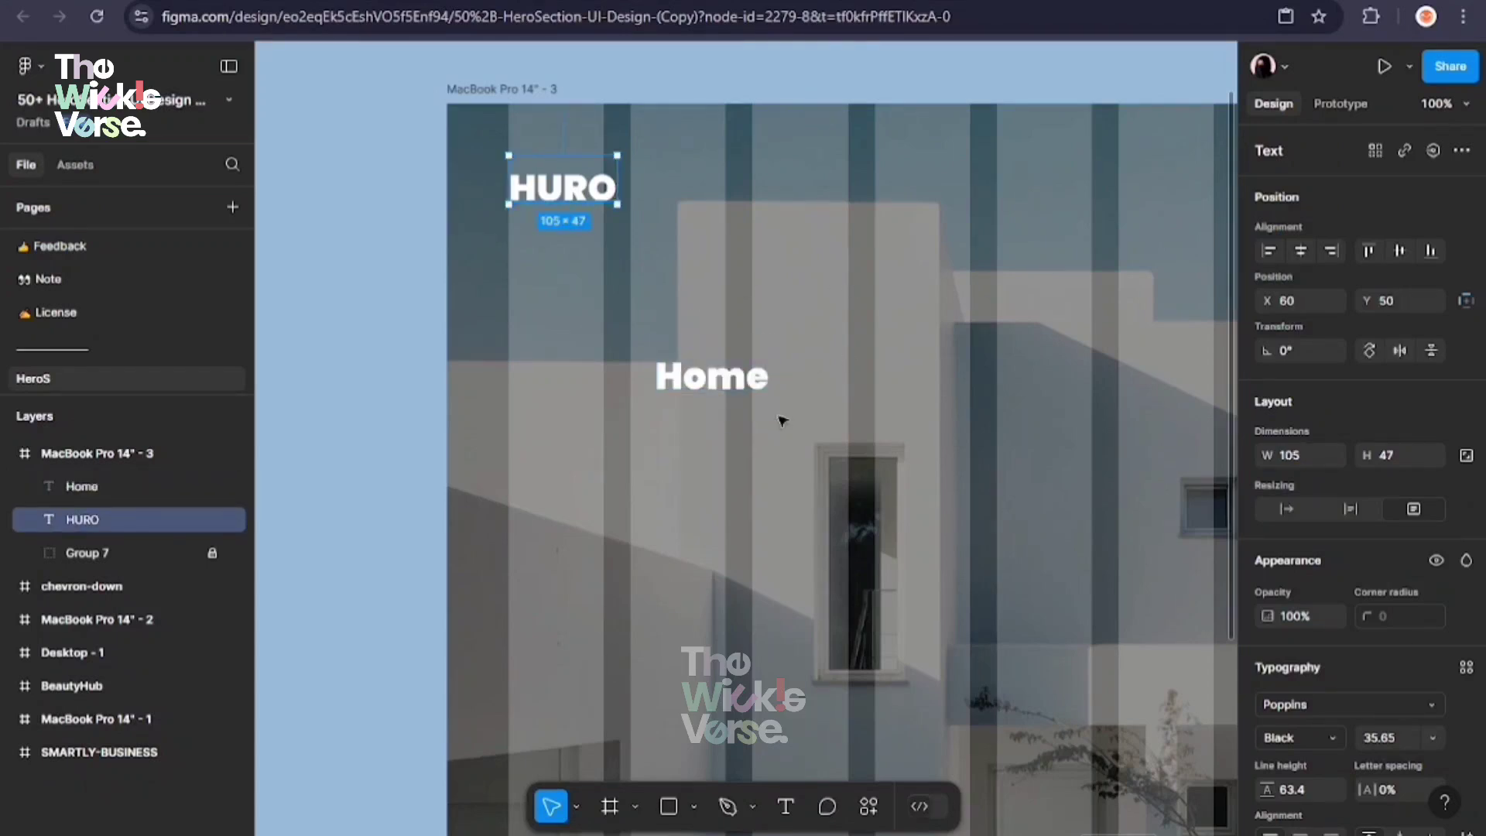
{"action": "key", "text": "Return"}
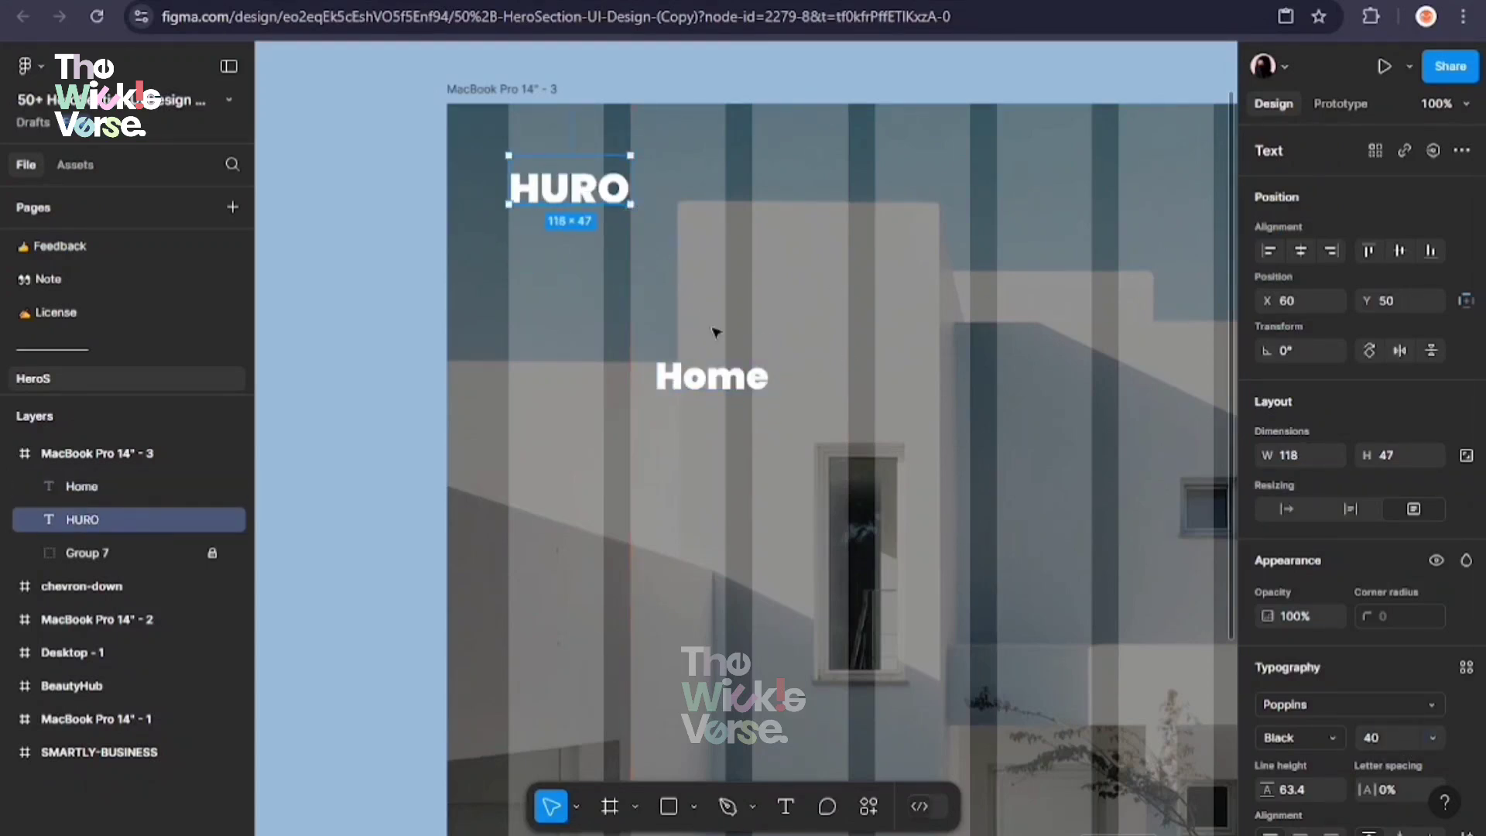
{"action": "left_click", "coordinate": [712, 376]}
{"action": "left_click", "coordinate": [1395, 741]}
{"action": "scroll", "coordinate": [1368, 685], "scroll_direction": "down", "scroll_amount": 4}
{"action": "left_click", "coordinate": [1331, 444]}
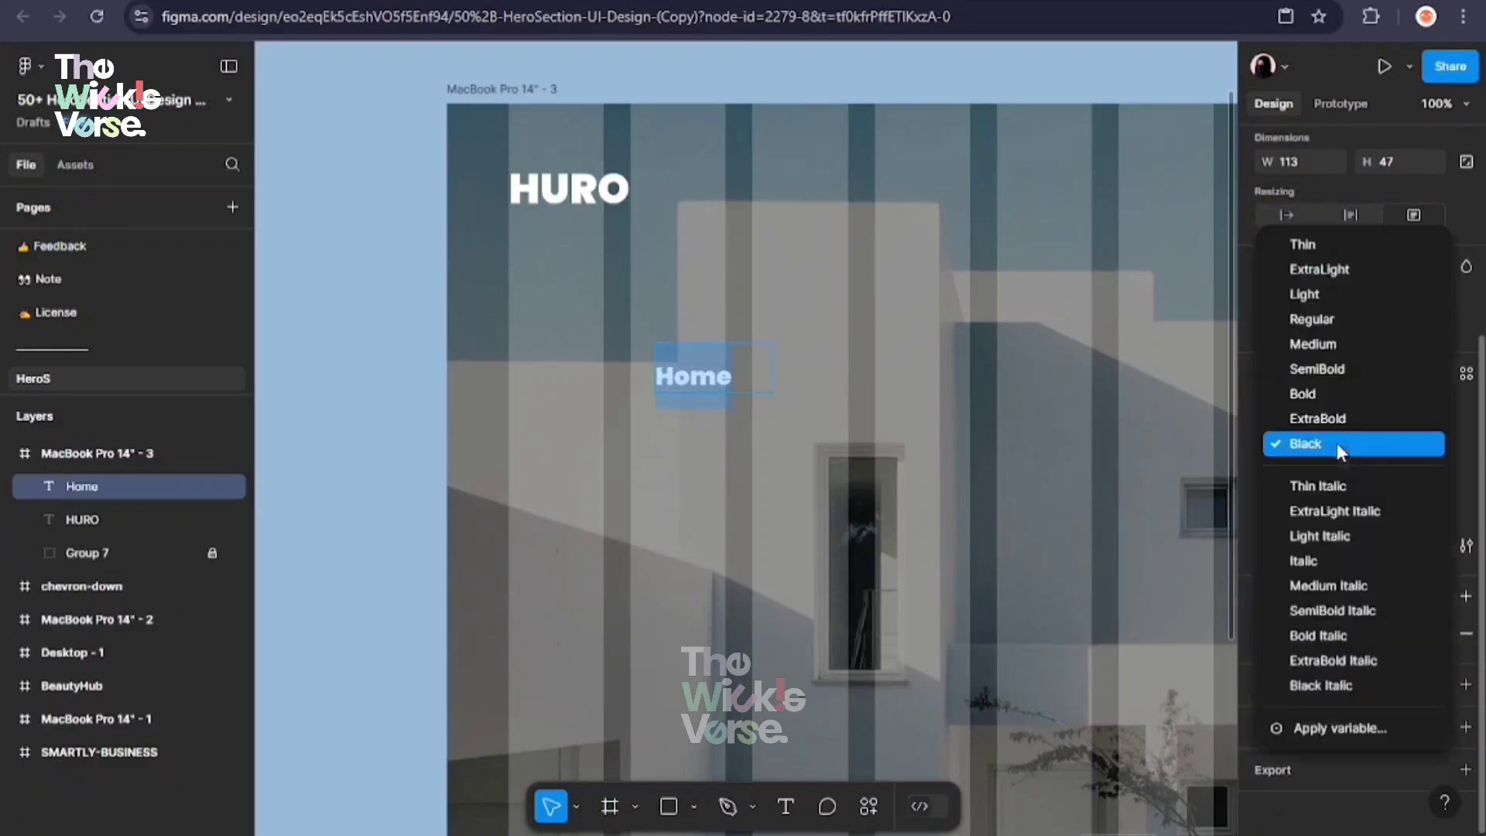
{"action": "left_click", "coordinate": [1311, 364]}
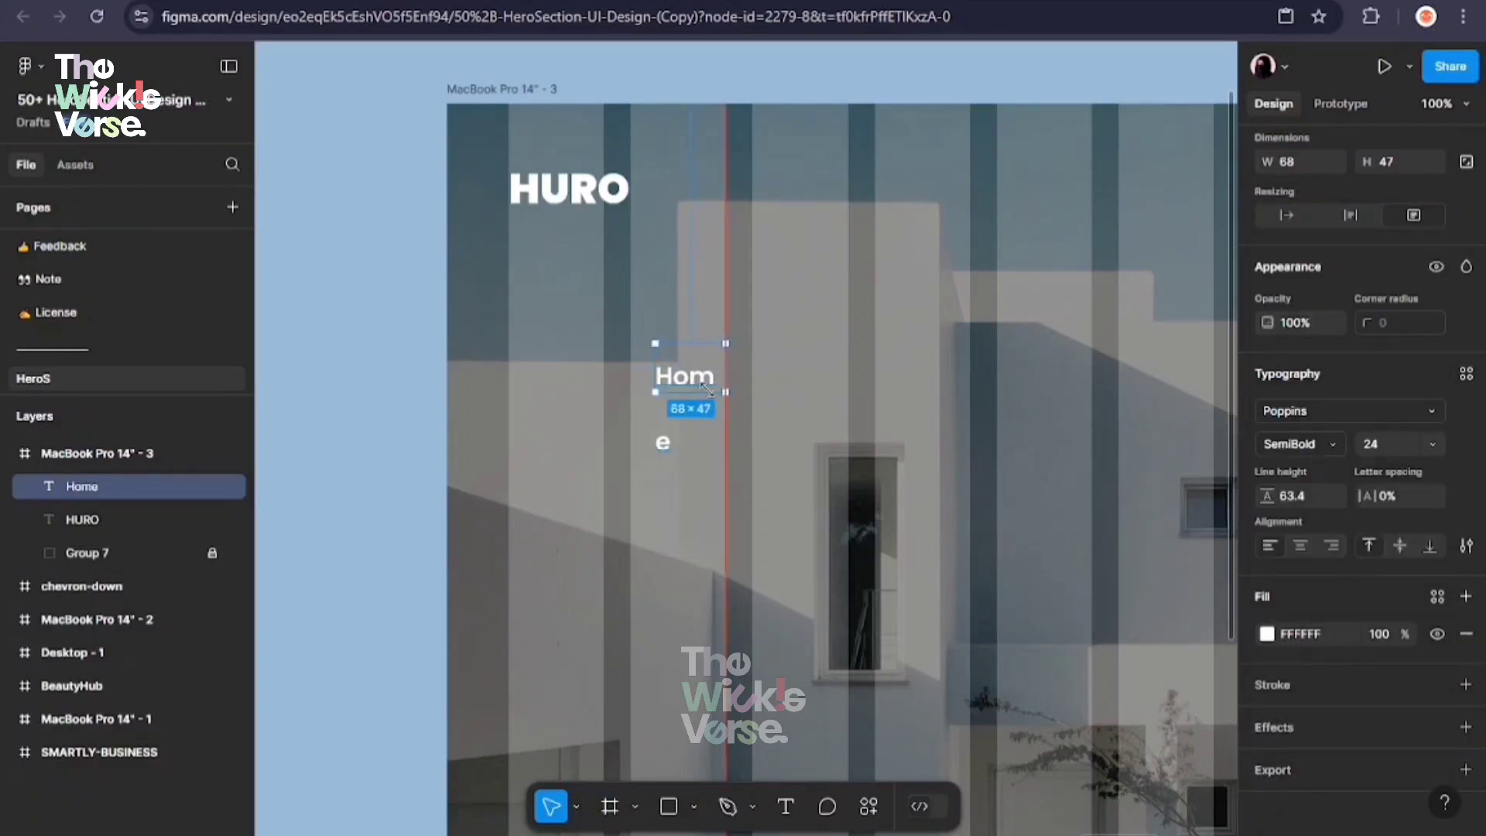
Copy the Home text beside it as a one-line "Room Tour" label in Light weight
{"action": "key", "text": "ctrl+equal"}
{"action": "left_click_drag", "start_coordinate": [660, 318], "coordinate": [785, 338]}
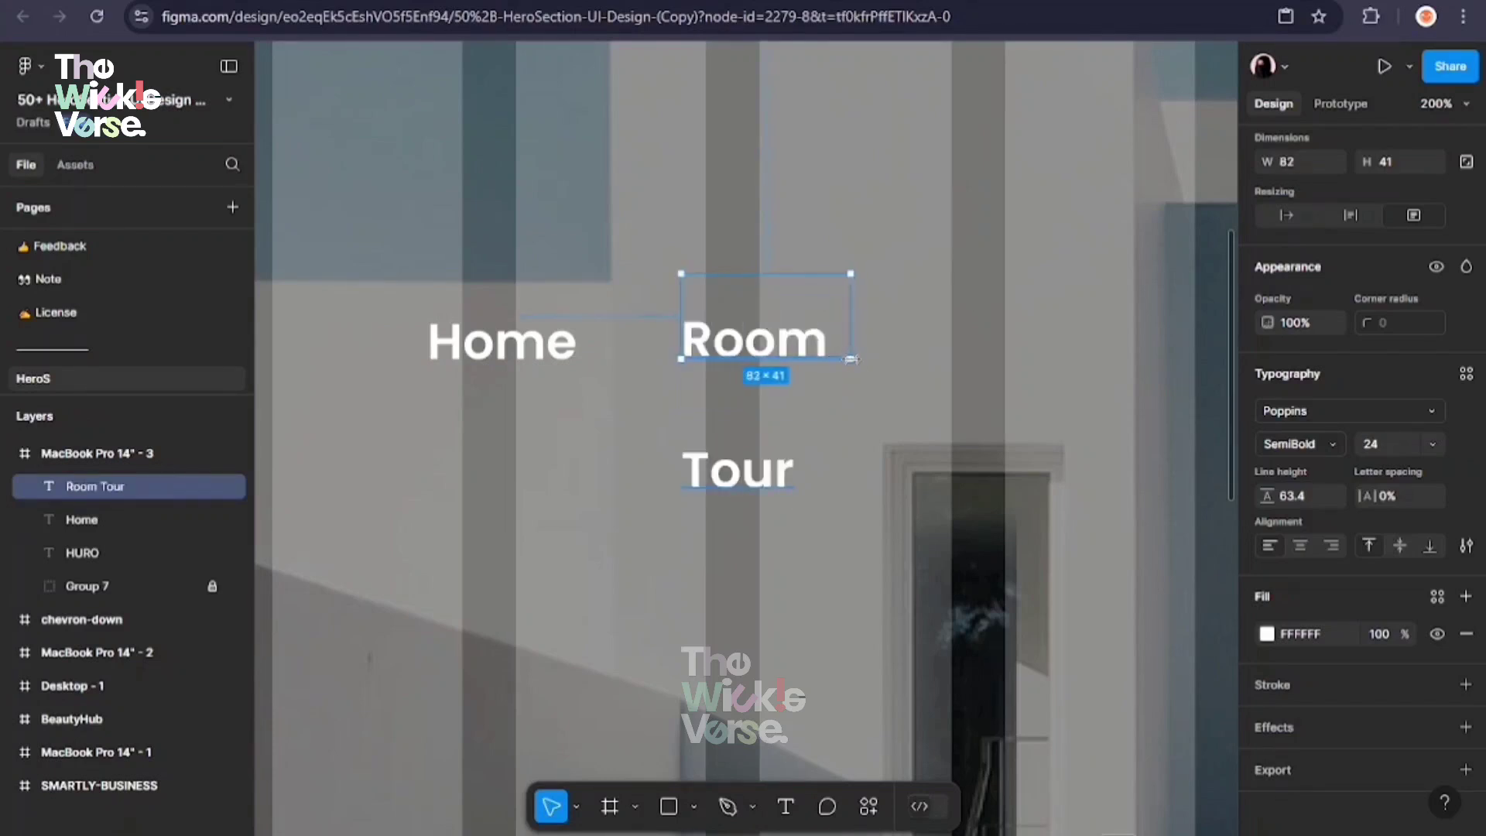
{"action": "left_click_drag", "start_coordinate": [852, 359], "coordinate": [960, 361]}
{"action": "key", "text": "Return"}
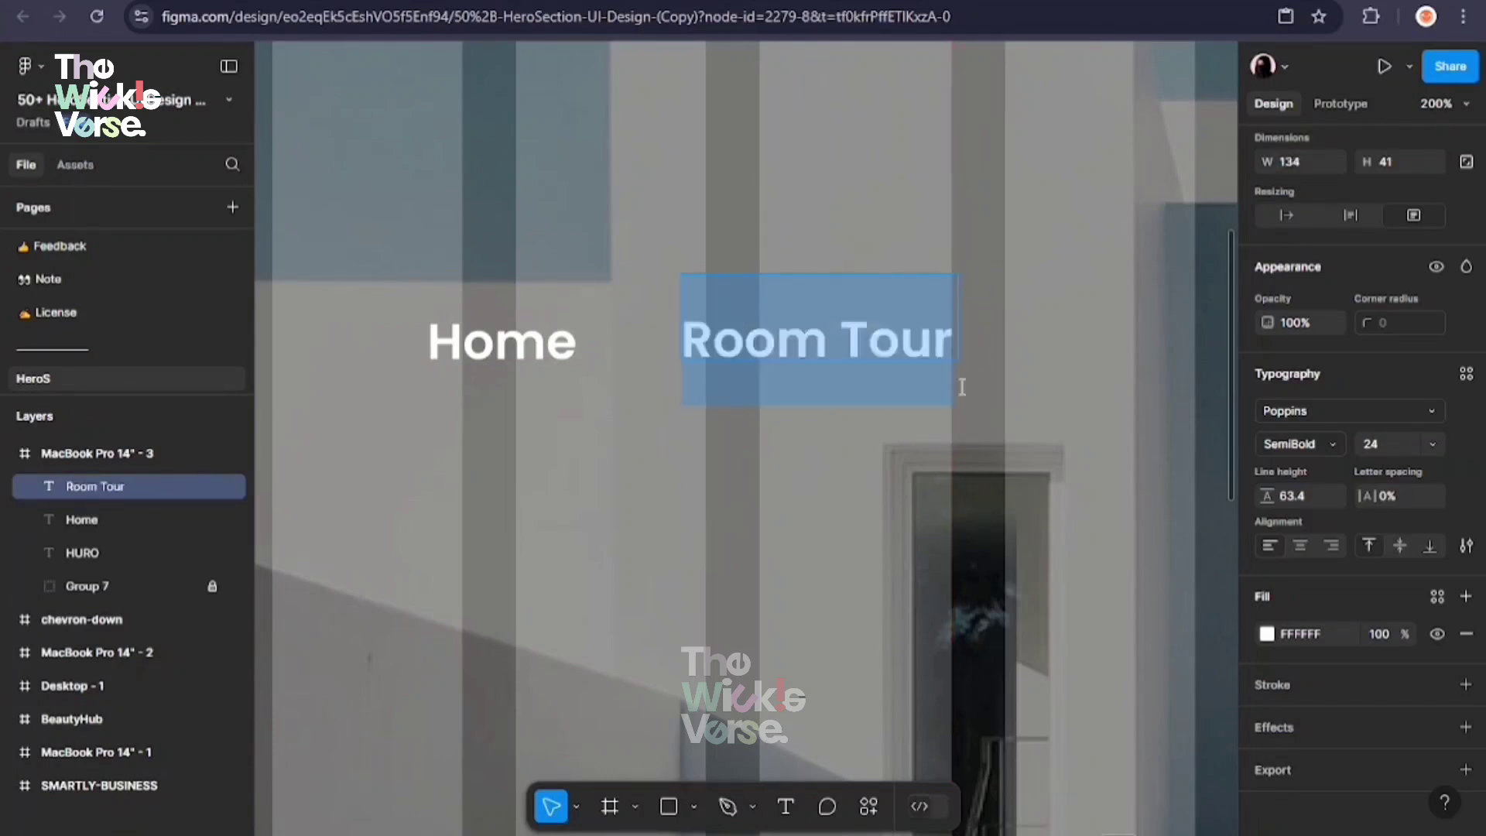
{"action": "left_click", "coordinate": [1305, 446]}
{"action": "left_click", "coordinate": [1316, 368]}
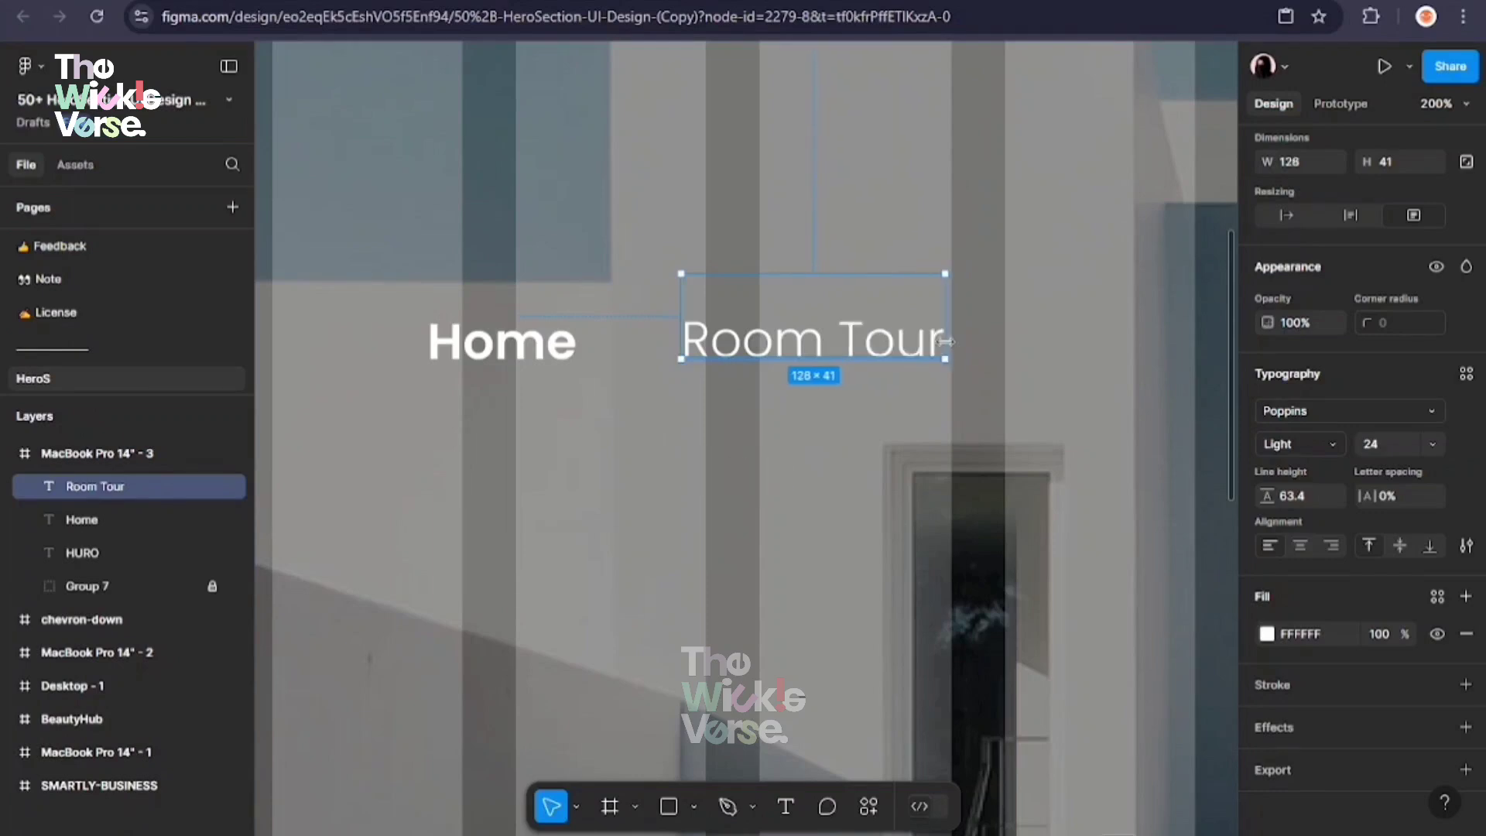
Move Room Tour closer to Home and wrap both texts in a horizontal auto layout with a gap of 20
{"action": "left_click_drag", "start_coordinate": [856, 336], "coordinate": [791, 336]}
{"action": "left_click_drag", "start_coordinate": [821, 432], "coordinate": [549, 296]}
{"action": "right_click", "coordinate": [714, 354]}
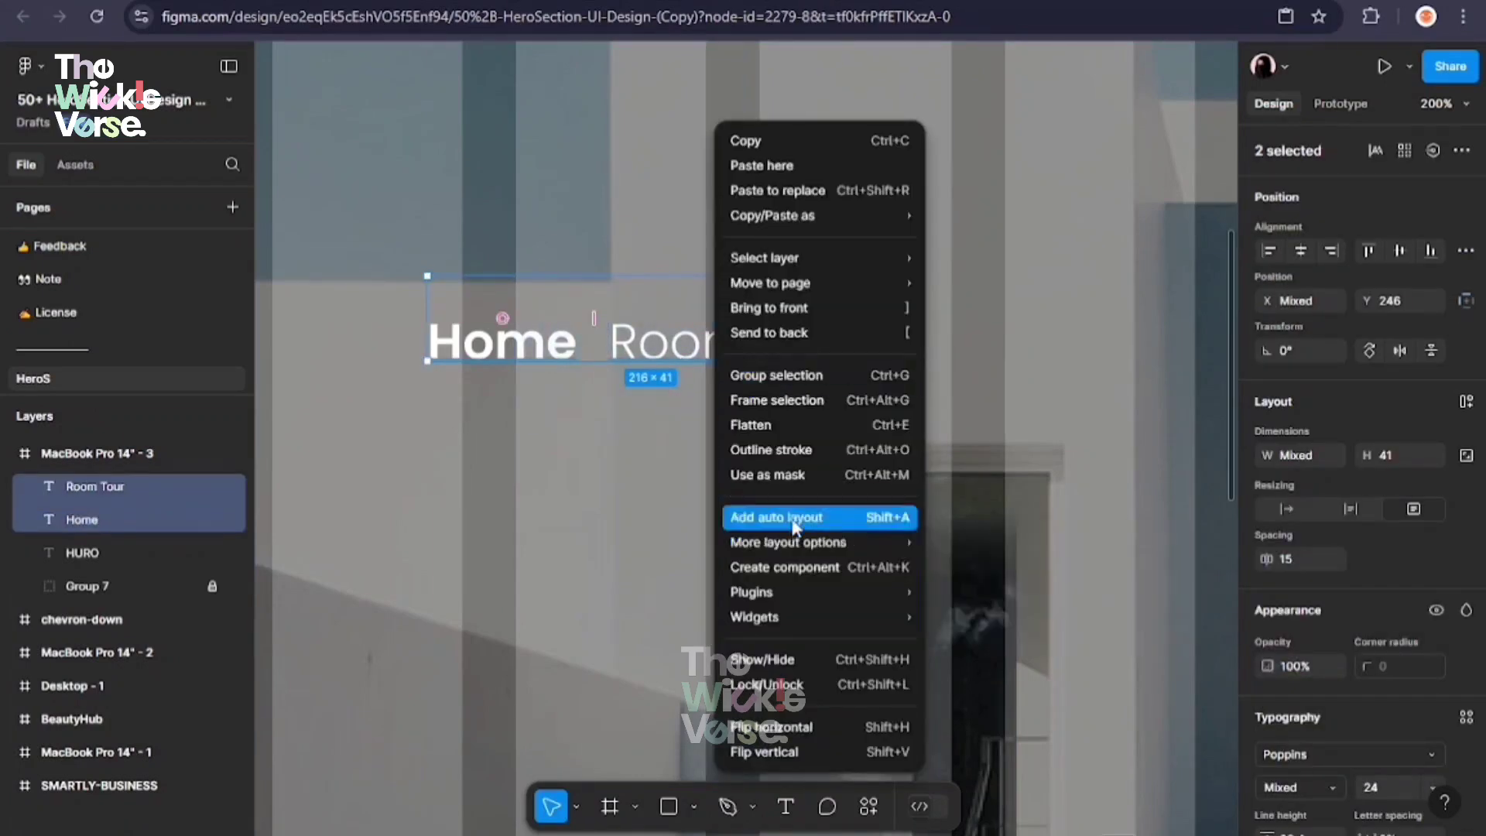
{"action": "left_click", "coordinate": [796, 525]}
{"action": "key", "text": "shift+0"}
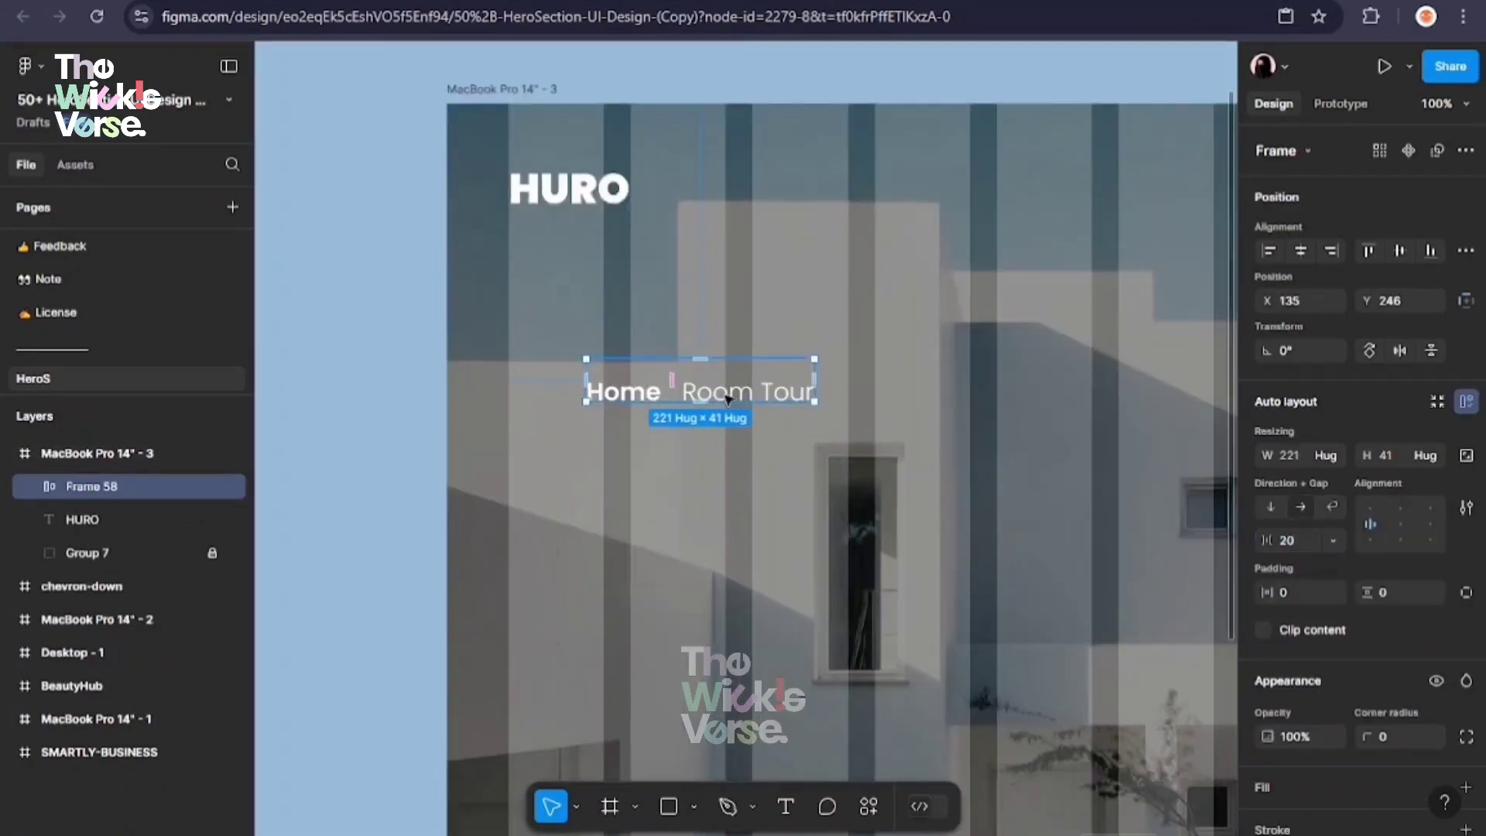
Move the menu frame up to the logo's row and add three more copies of Room Tour inside it
{"action": "left_click_drag", "start_coordinate": [727, 399], "coordinate": [996, 202]}
{"action": "scroll", "coordinate": [798, 203], "scroll_direction": "right", "scroll_amount": 5}
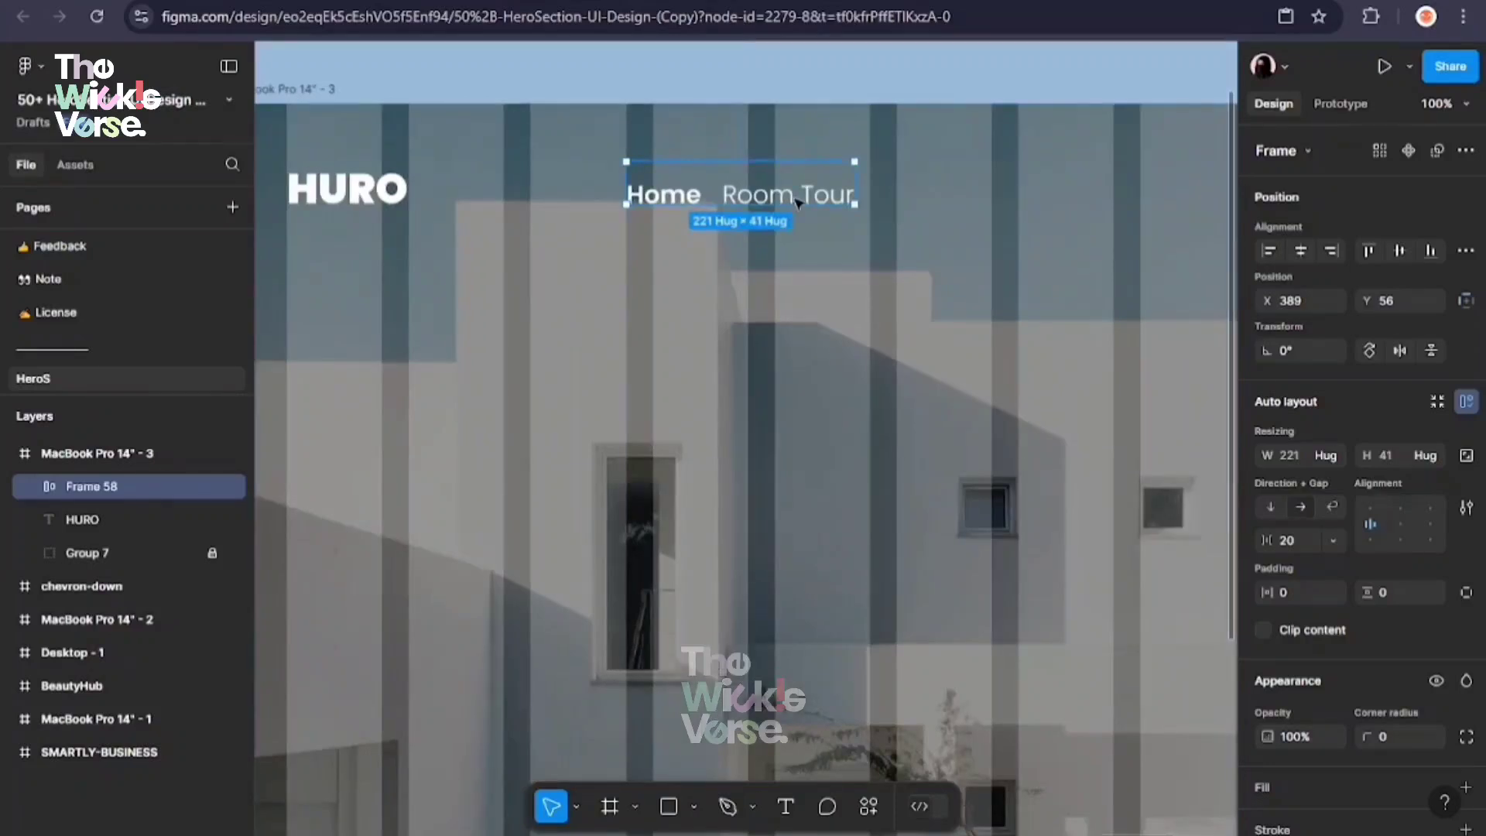
{"action": "left_click", "coordinate": [797, 203]}
{"action": "key", "text": "ctrl+d"}
{"action": "key", "text": "ctrl+d"}
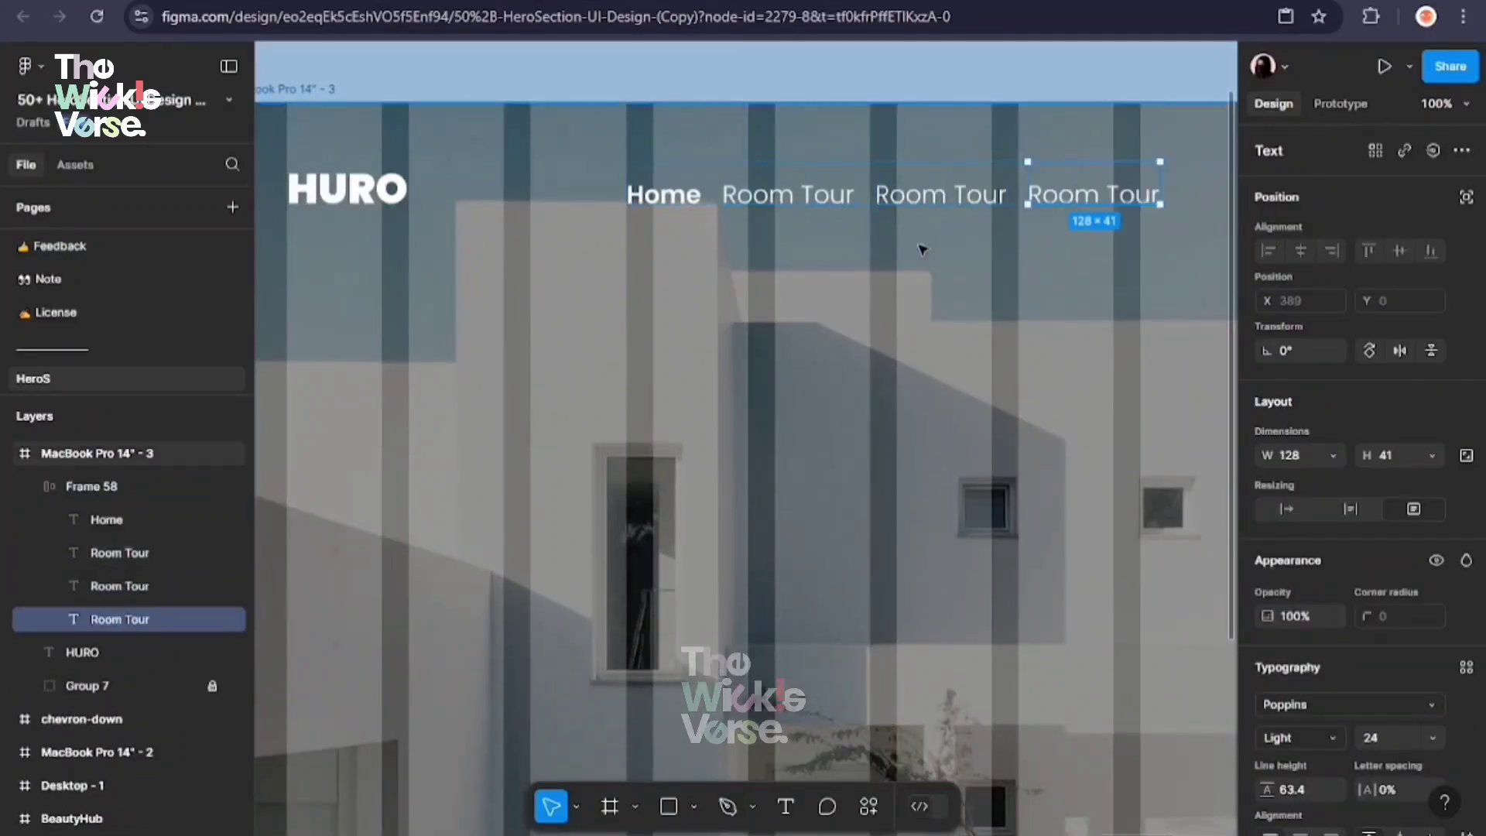
{"action": "key", "text": "ctrl+d"}
Change the third menu item to "New Development" and set it and the first Room Tour to Medium weight
{"action": "scroll", "coordinate": [797, 203], "scroll_direction": "right", "scroll_amount": 3}
{"action": "left_click", "coordinate": [777, 195]}
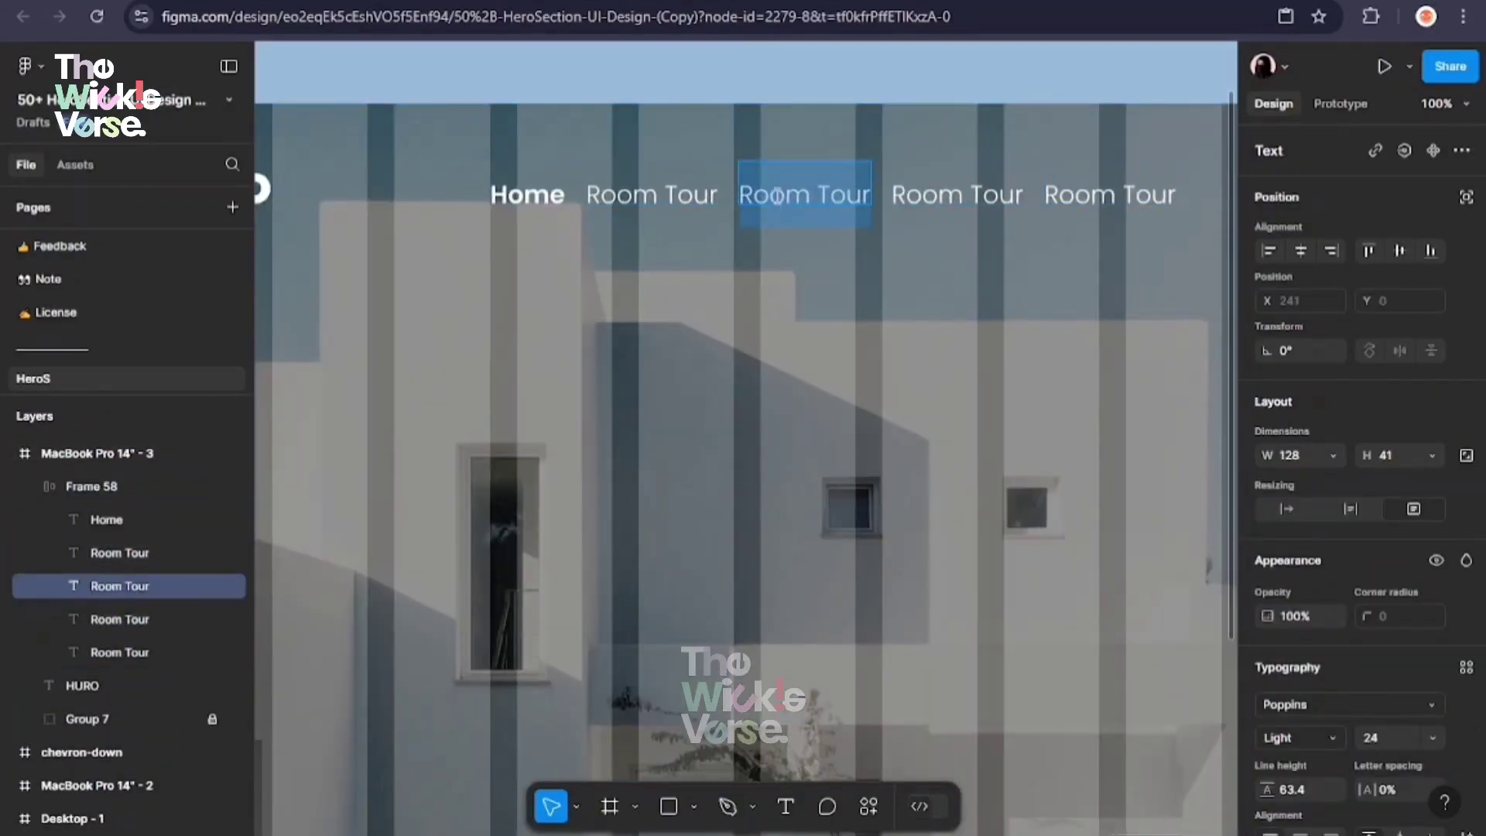
{"action": "type", "text": "New Development"}
{"action": "left_click", "coordinate": [1300, 738]}
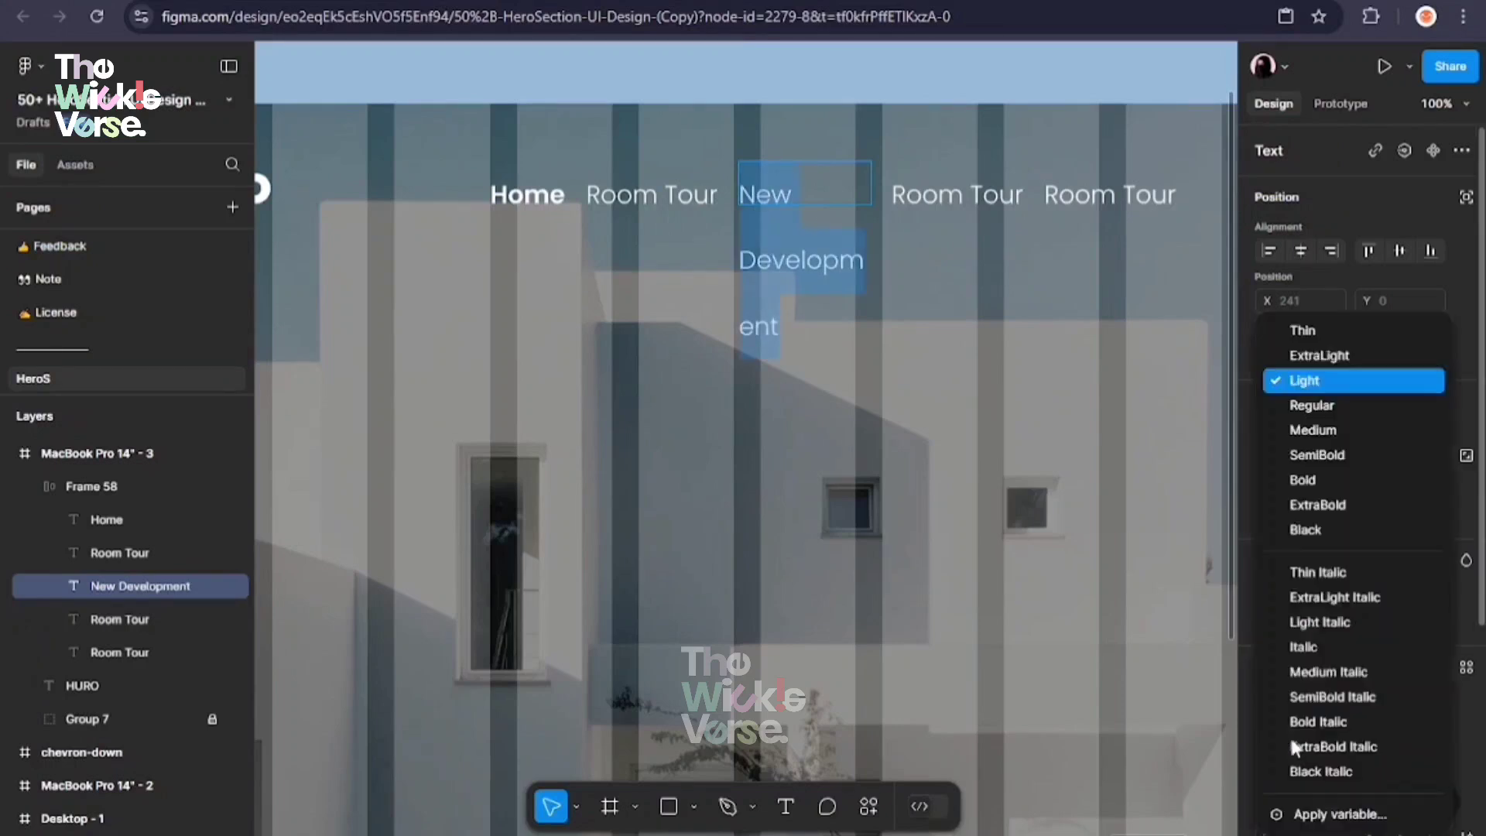
{"action": "left_click", "coordinate": [1313, 429]}
{"action": "left_click", "coordinate": [652, 195]}
{"action": "left_click", "coordinate": [1301, 738]}
Set the Home menu item's weight to Bold and adjust its text box to fit
{"action": "left_click", "coordinate": [557, 186]}
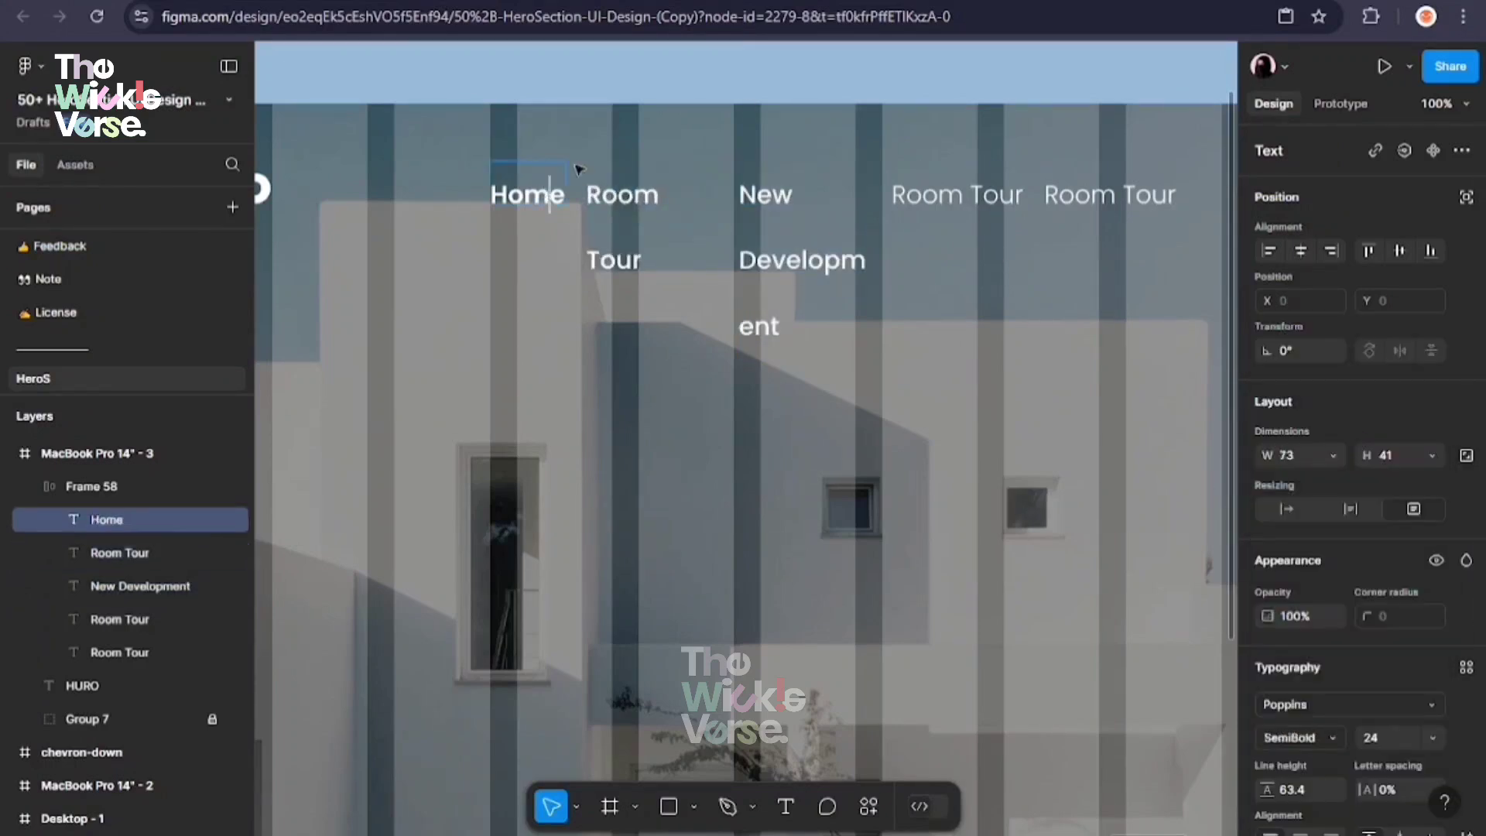
{"action": "left_click", "coordinate": [1300, 737]}
{"action": "left_click", "coordinate": [1311, 479]}
{"action": "left_click_drag", "start_coordinate": [550, 226], "coordinate": [572, 225]}
Widen the first Room Tour and the New Development text boxes so each fits on one line
{"action": "left_click", "coordinate": [629, 195]}
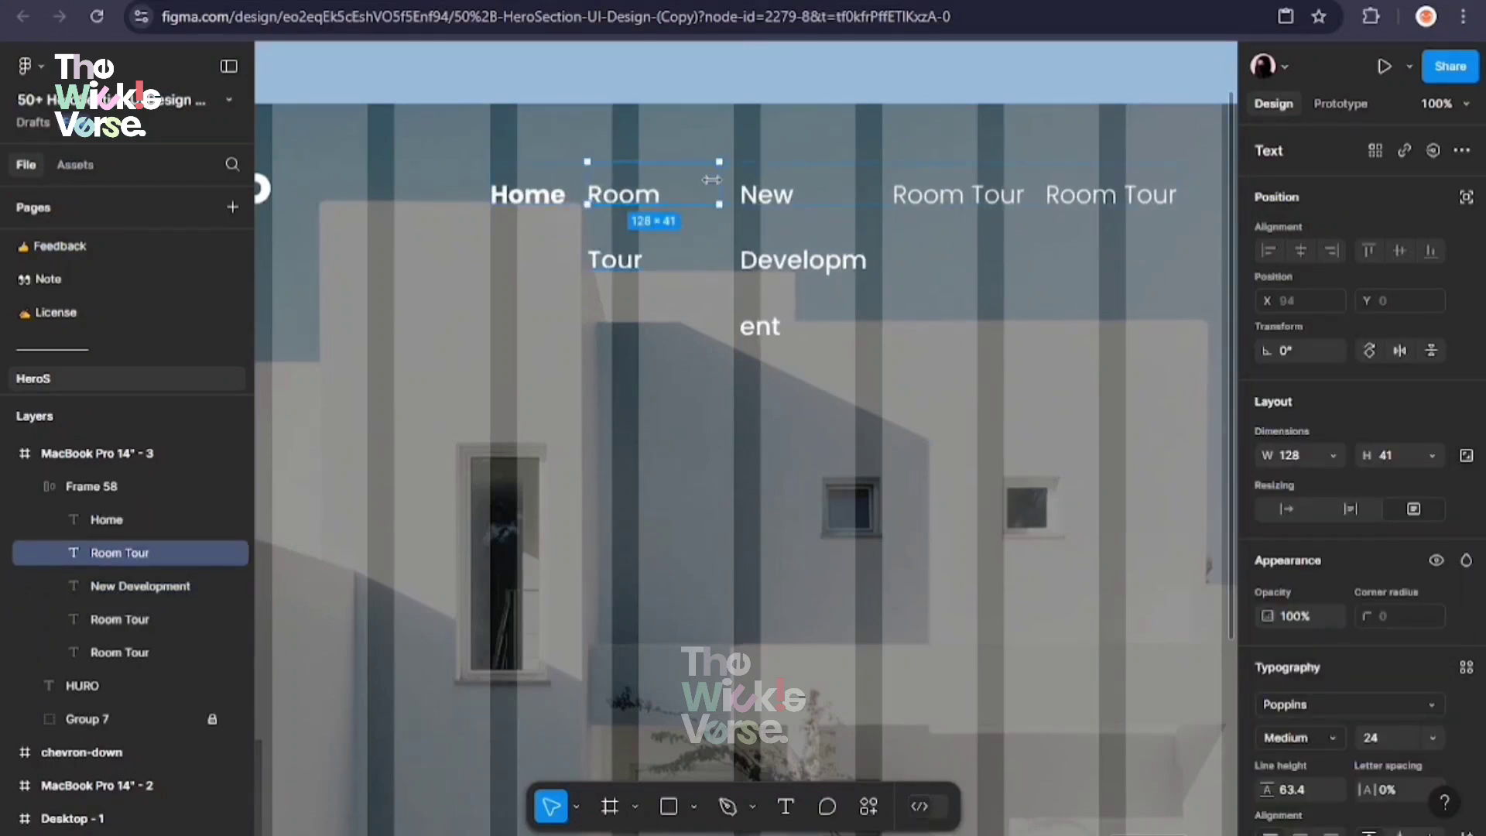
{"action": "left_click_drag", "start_coordinate": [720, 225], "coordinate": [726, 225]}
{"action": "left_click", "coordinate": [771, 195]}
{"action": "left_click_drag", "start_coordinate": [877, 225], "coordinate": [972, 244]}
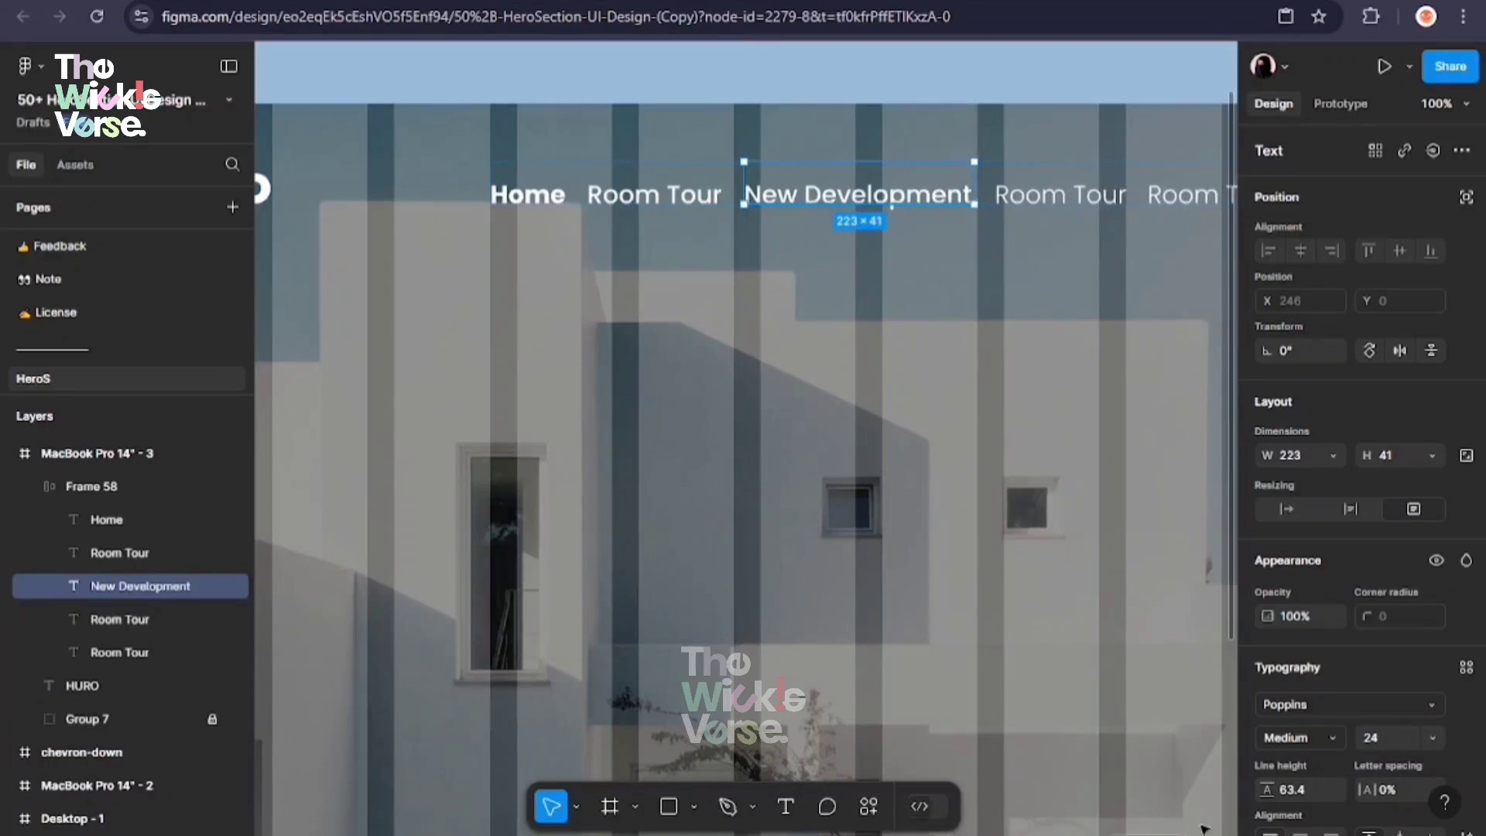
Change the fourth menu item's text to "Gallerias" using the spelling suggestion
{"action": "scroll", "coordinate": [851, 232], "scroll_direction": "right", "scroll_amount": 5}
{"action": "left_click", "coordinate": [660, 186]}
{"action": "scroll", "coordinate": [745, 293], "scroll_direction": "up", "scroll_amount": 5}
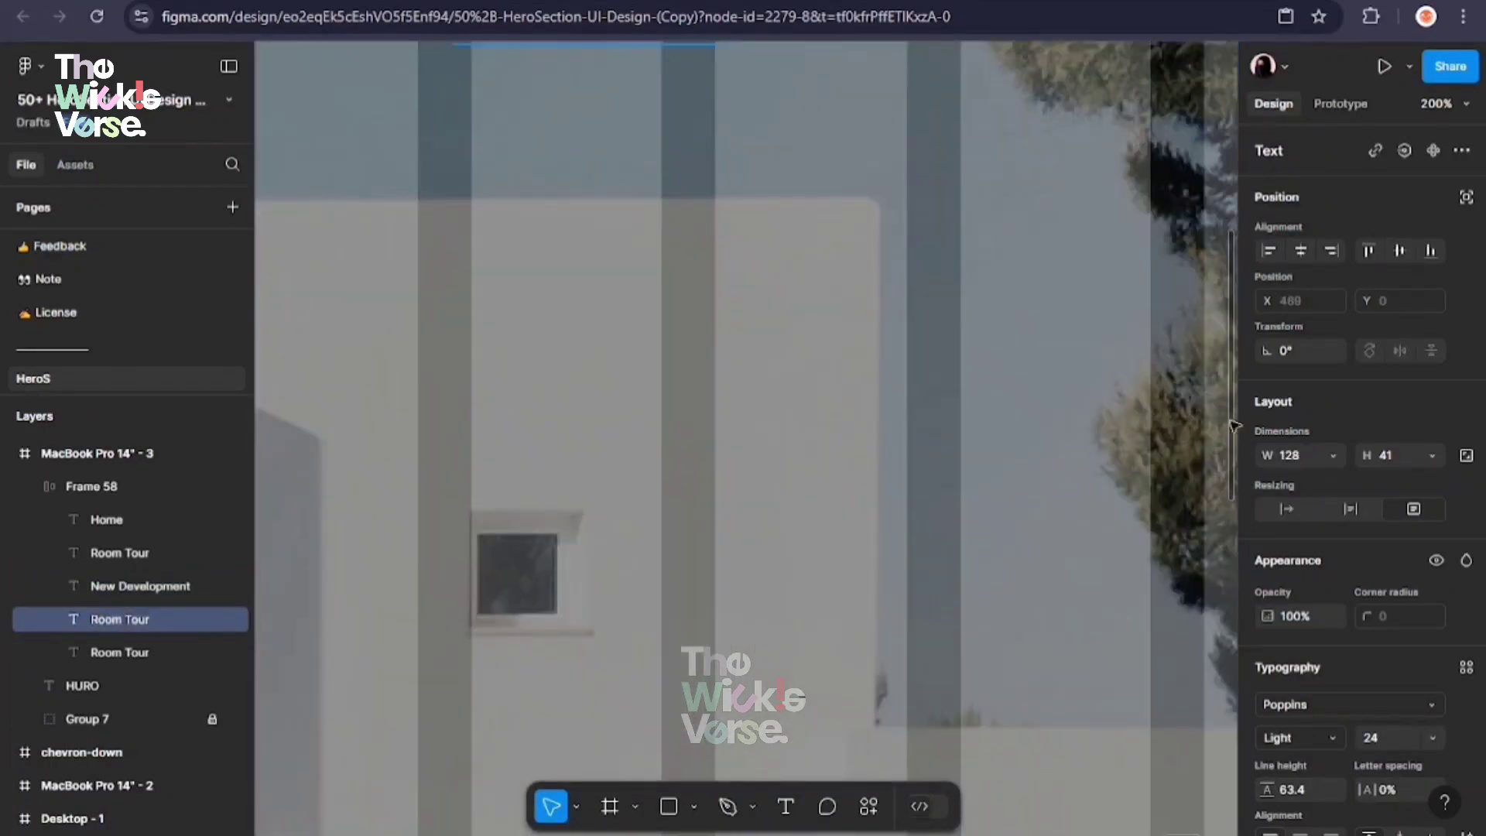
{"action": "type", "text": "Gailries"}
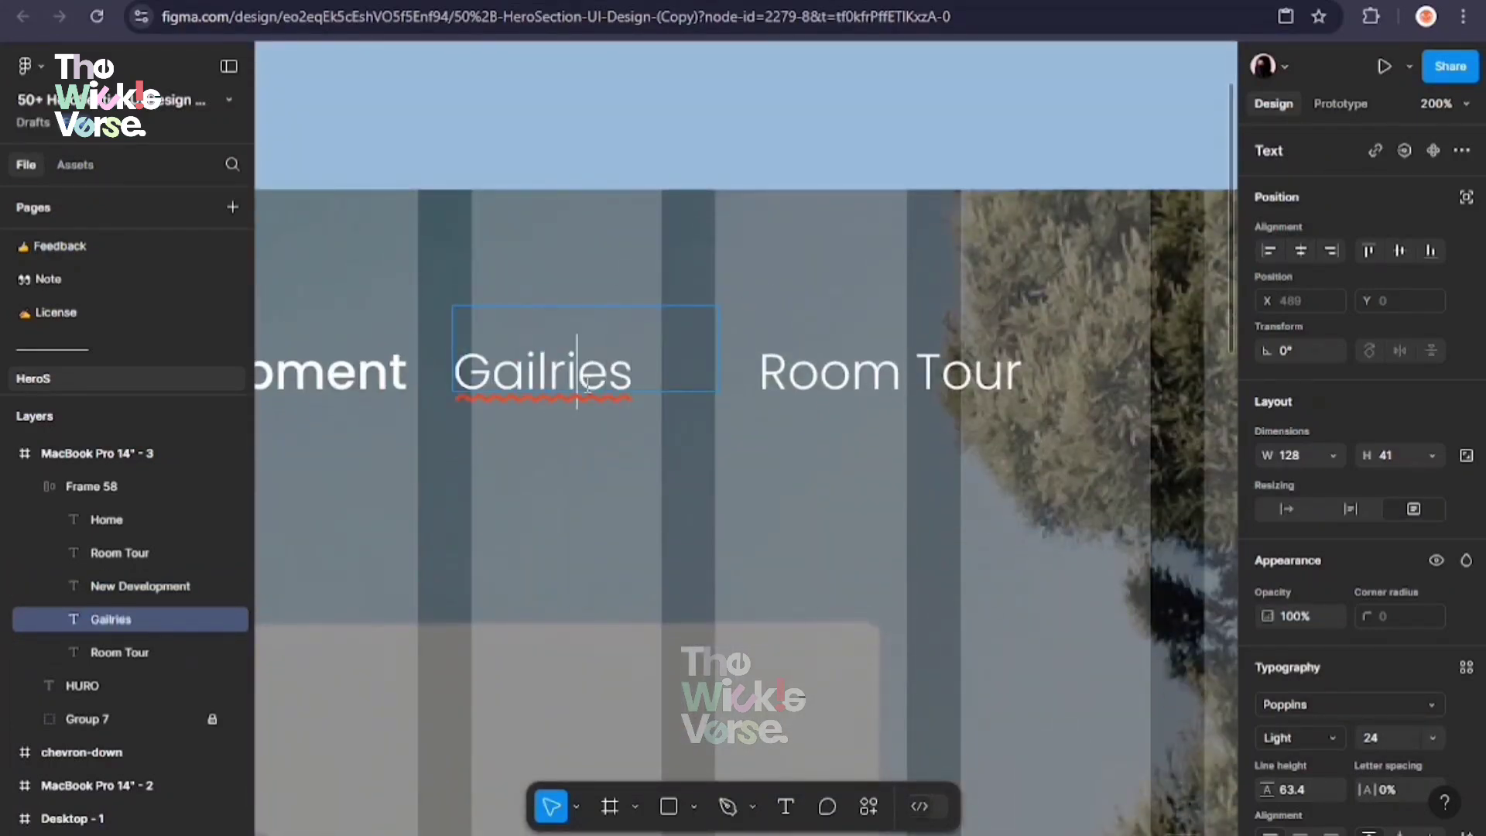
{"action": "right_click", "coordinate": [588, 387]}
{"action": "left_click", "coordinate": [635, 406]}
Fit the Gallerias text box to its text and set its weight to Medium
{"action": "left_click", "coordinate": [773, 333]}
{"action": "left_click", "coordinate": [697, 352]}
{"action": "left_click_drag", "start_coordinate": [719, 352], "coordinate": [675, 377]}
{"action": "double_click", "coordinate": [650, 377]}
{"action": "left_click", "coordinate": [1285, 737]}
{"action": "left_click", "coordinate": [1309, 429]}
{"action": "left_click", "coordinate": [663, 365]}
Change the last menu item to "Contact" and set its weight to Regular
{"action": "double_click", "coordinate": [797, 374]}
{"action": "type", "text": "Contact"}
{"action": "left_click", "coordinate": [1301, 738]}
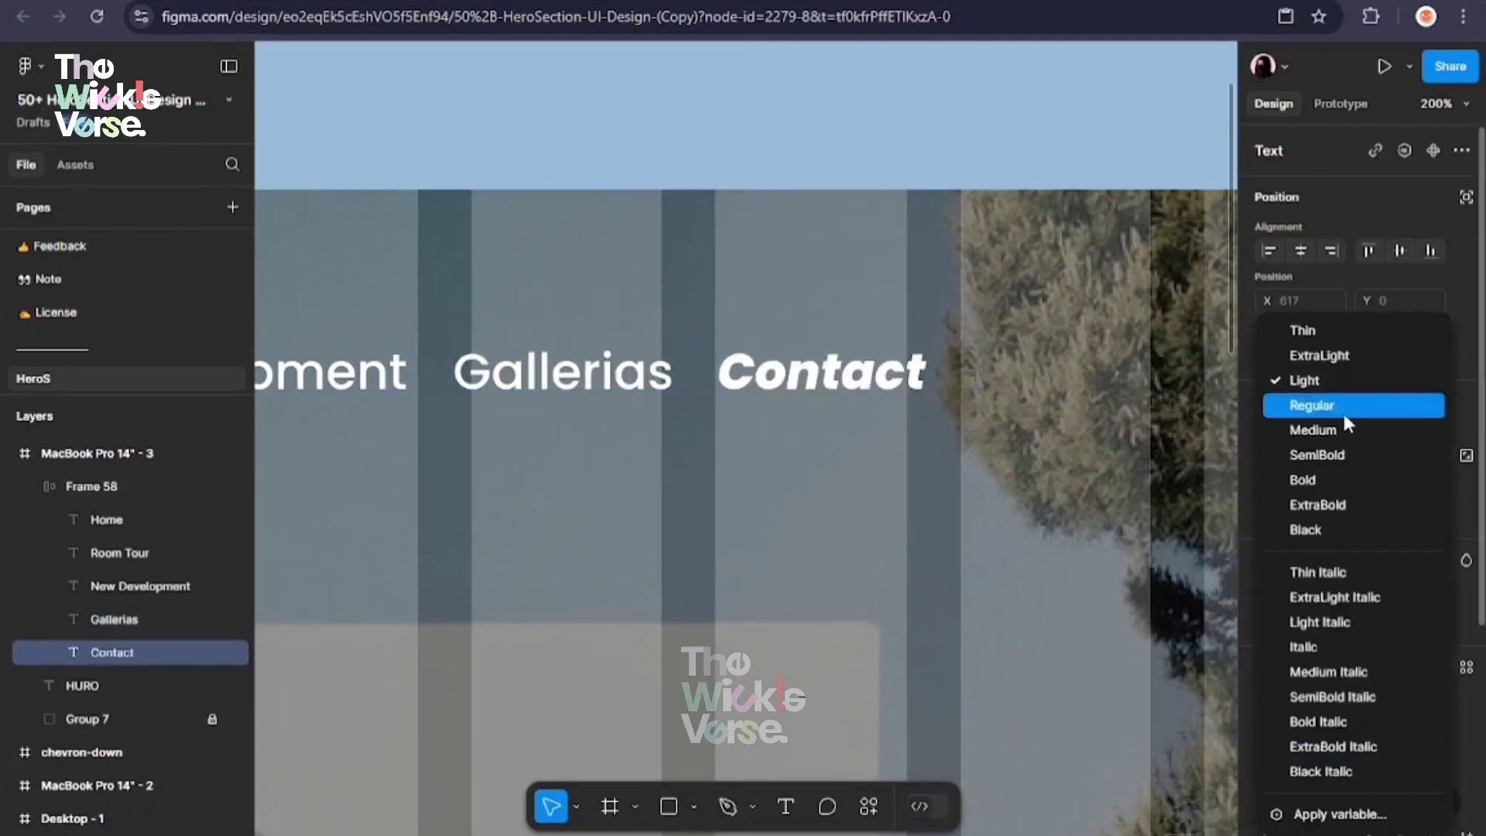
{"action": "left_click", "coordinate": [1310, 429]}
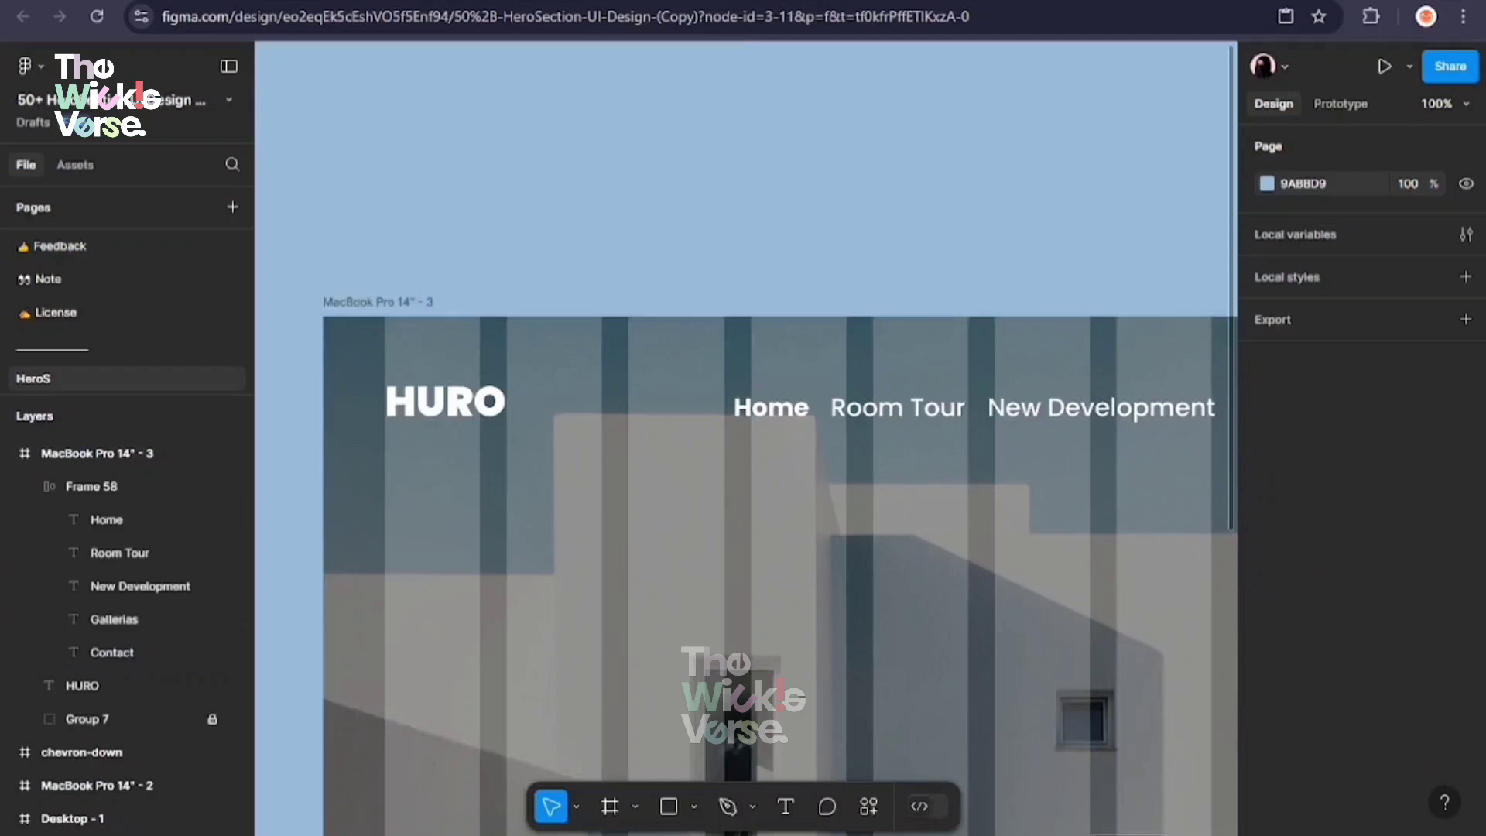
{"action": "left_click", "coordinate": [807, 379]}
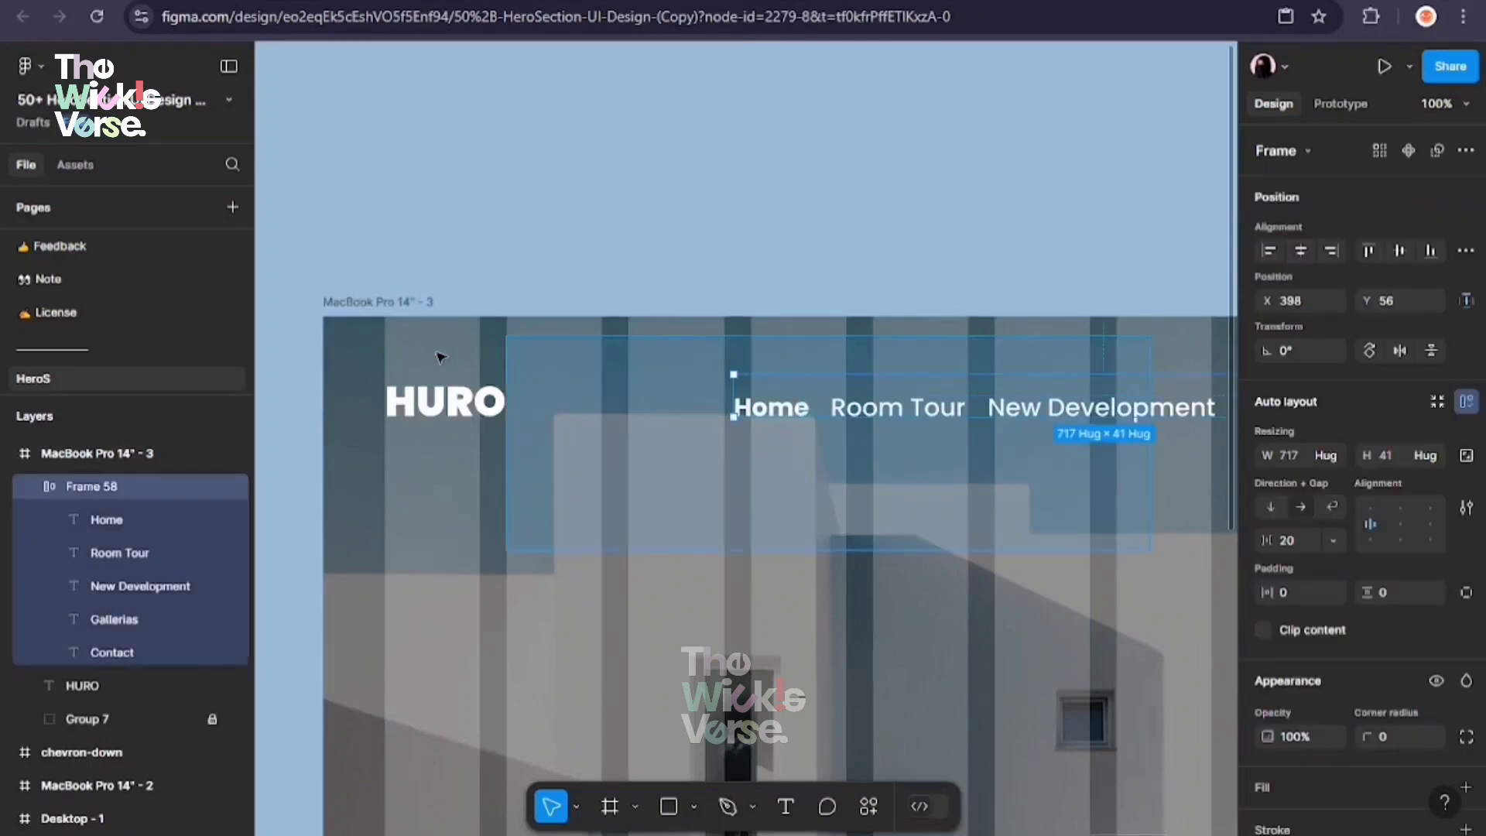
{"action": "left_click", "coordinate": [443, 391], "text": "shift"}
{"action": "right_click", "coordinate": [668, 394]}
{"action": "left_click", "coordinate": [788, 503]}
{"action": "key", "text": "ctrl+z"}
{"action": "left_click", "coordinate": [771, 431]}
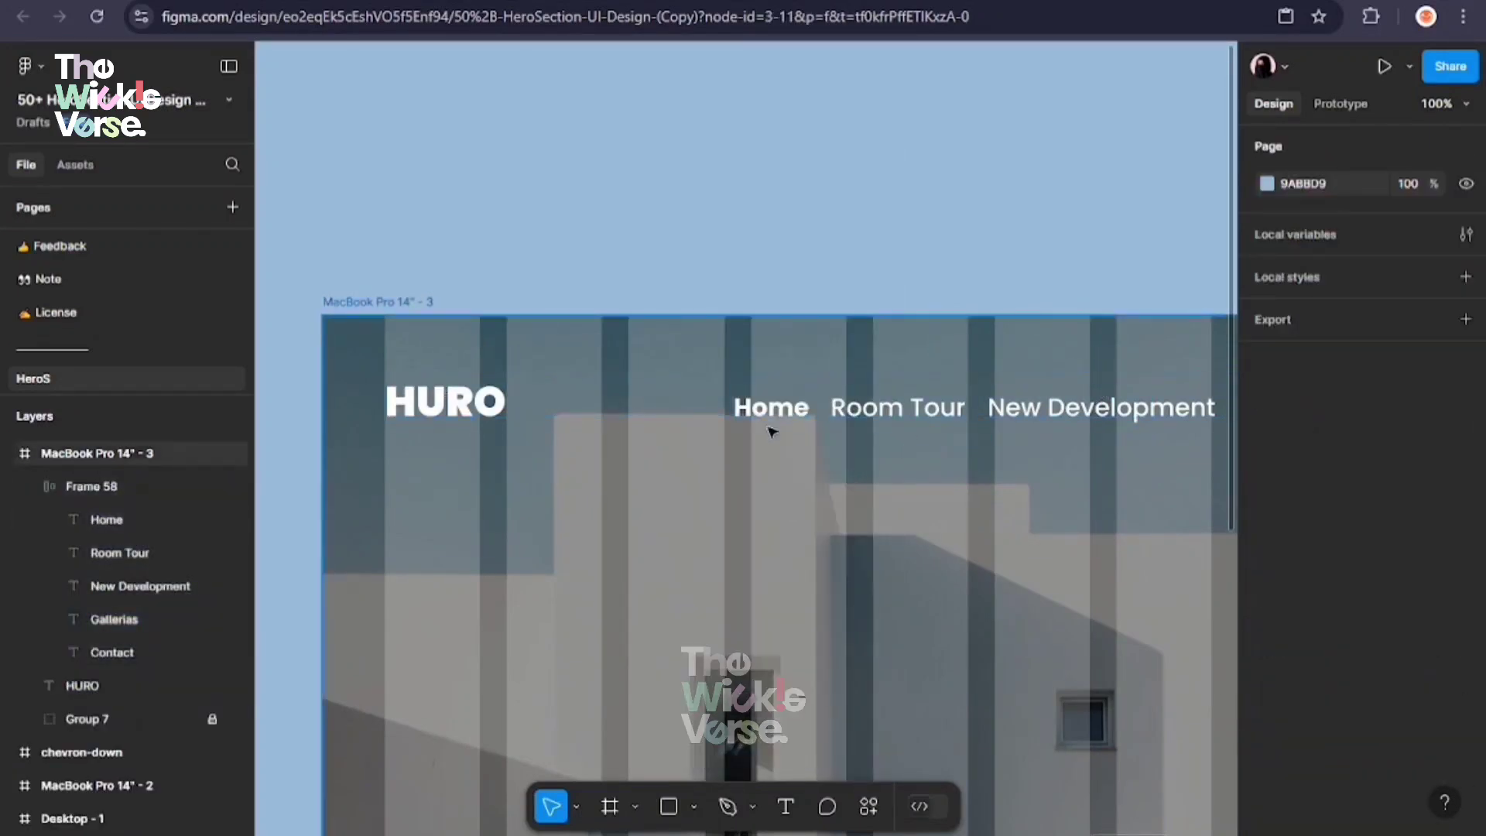
Draw a horizontal line about 50 px long beneath the Home menu item with the Pen tool
{"action": "key", "text": "ctrl+plus"}
{"action": "left_click", "coordinate": [861, 401]}
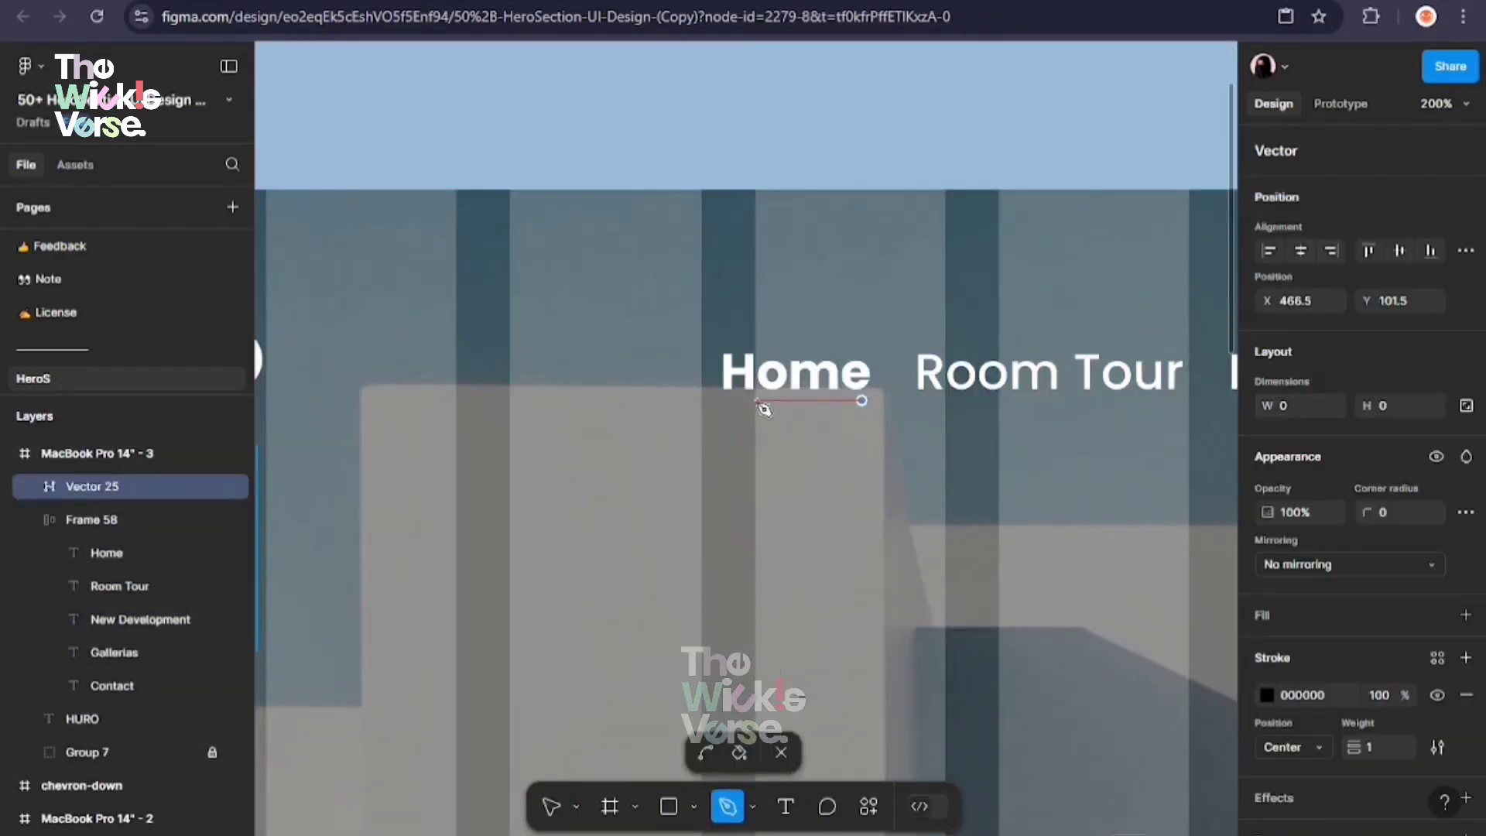
{"action": "left_click", "coordinate": [757, 400]}
{"action": "key", "text": "Escape"}
Set the Home underline's stroke weight to 5 and give it round end caps
{"action": "left_click", "coordinate": [1380, 746]}
{"action": "type", "text": "5"}
{"action": "scroll", "coordinate": [1381, 748], "scroll_direction": "down", "scroll_amount": 2}
{"action": "left_click", "coordinate": [1393, 676]}
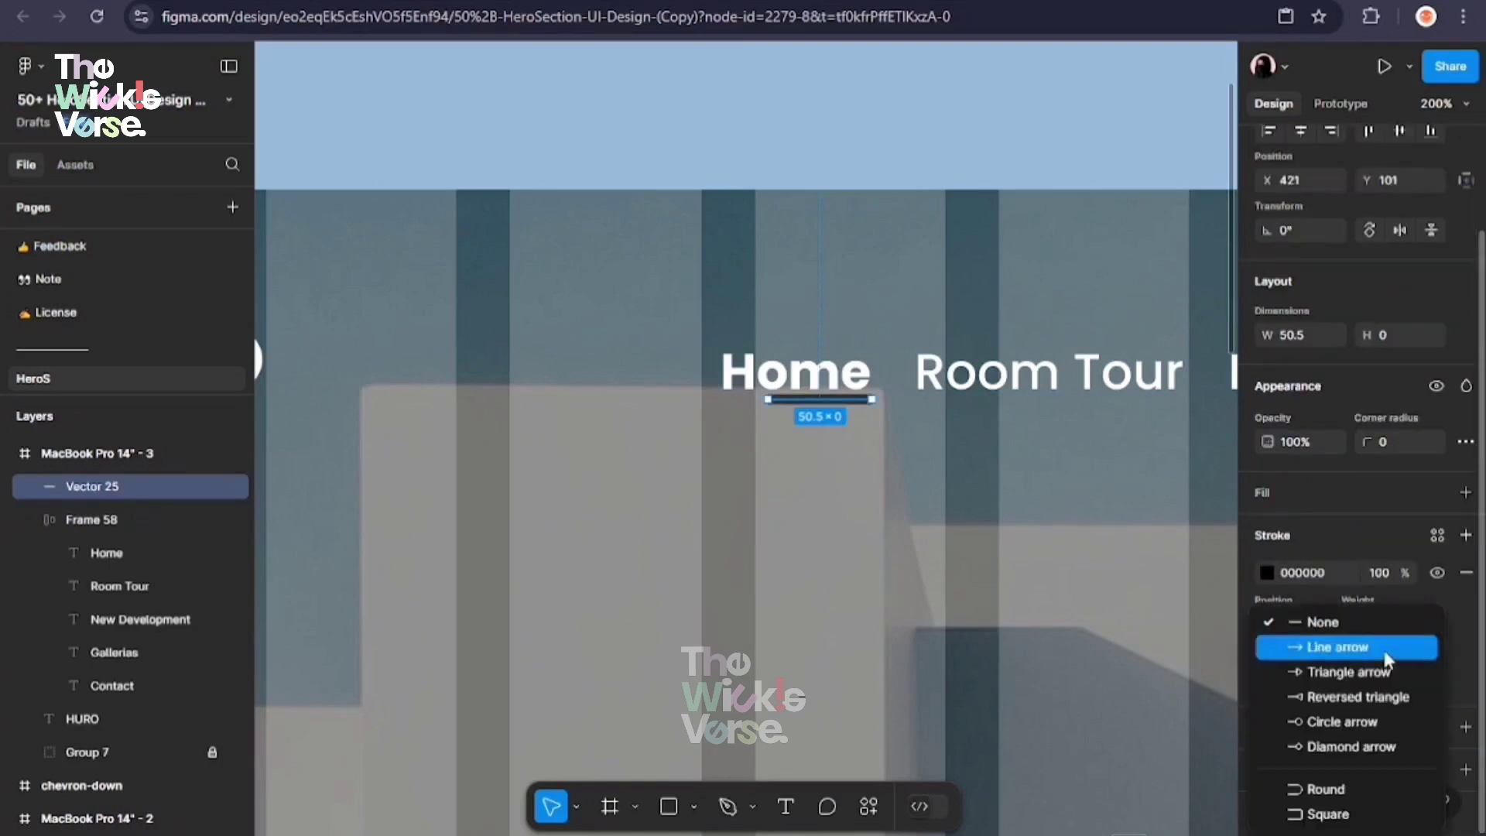
{"action": "left_click", "coordinate": [1308, 790]}
Change the underline's stroke to white FFFFFF with a weight of 2
{"action": "left_click", "coordinate": [1376, 629]}
{"action": "left_click", "coordinate": [1267, 573]}
{"action": "left_click", "coordinate": [1016, 740]}
{"action": "left_click", "coordinate": [1373, 626]}
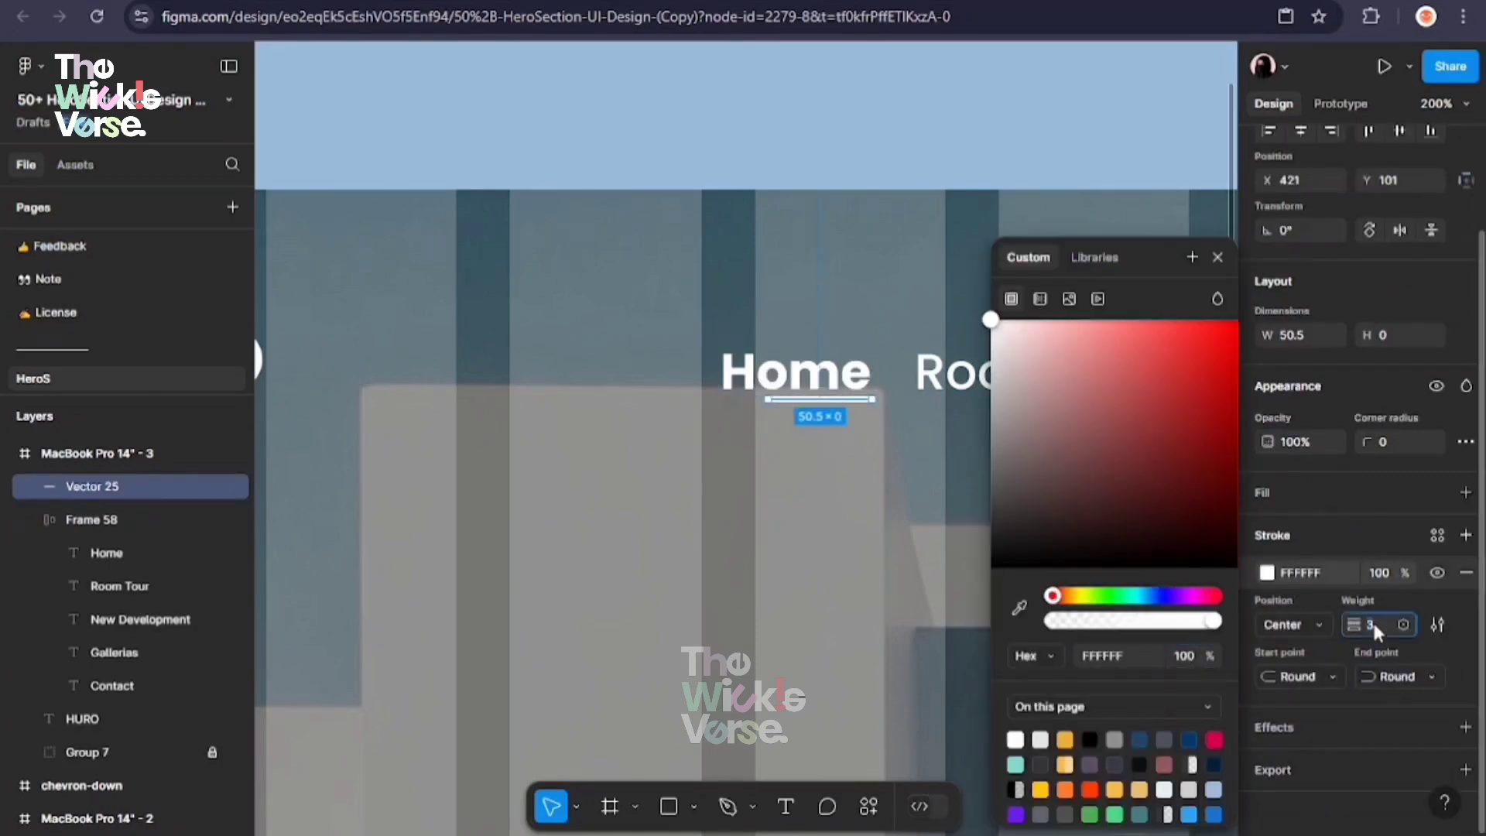
{"action": "type", "text": "2"}
{"action": "key", "text": "Return"}
Nudge the underline down and left so it starts under the first letter of Home
{"action": "key", "text": "Down"}
{"action": "key", "text": "Down"}
{"action": "key", "text": "Left"}
{"action": "left_click", "coordinate": [952, 464]}
Combine the navigation menu and the Home underline in a vertical auto layout
{"action": "left_click_drag", "start_coordinate": [1066, 517], "coordinate": [833, 363]}
{"action": "right_click", "coordinate": [833, 364]}
{"action": "left_click", "coordinate": [876, 511]}
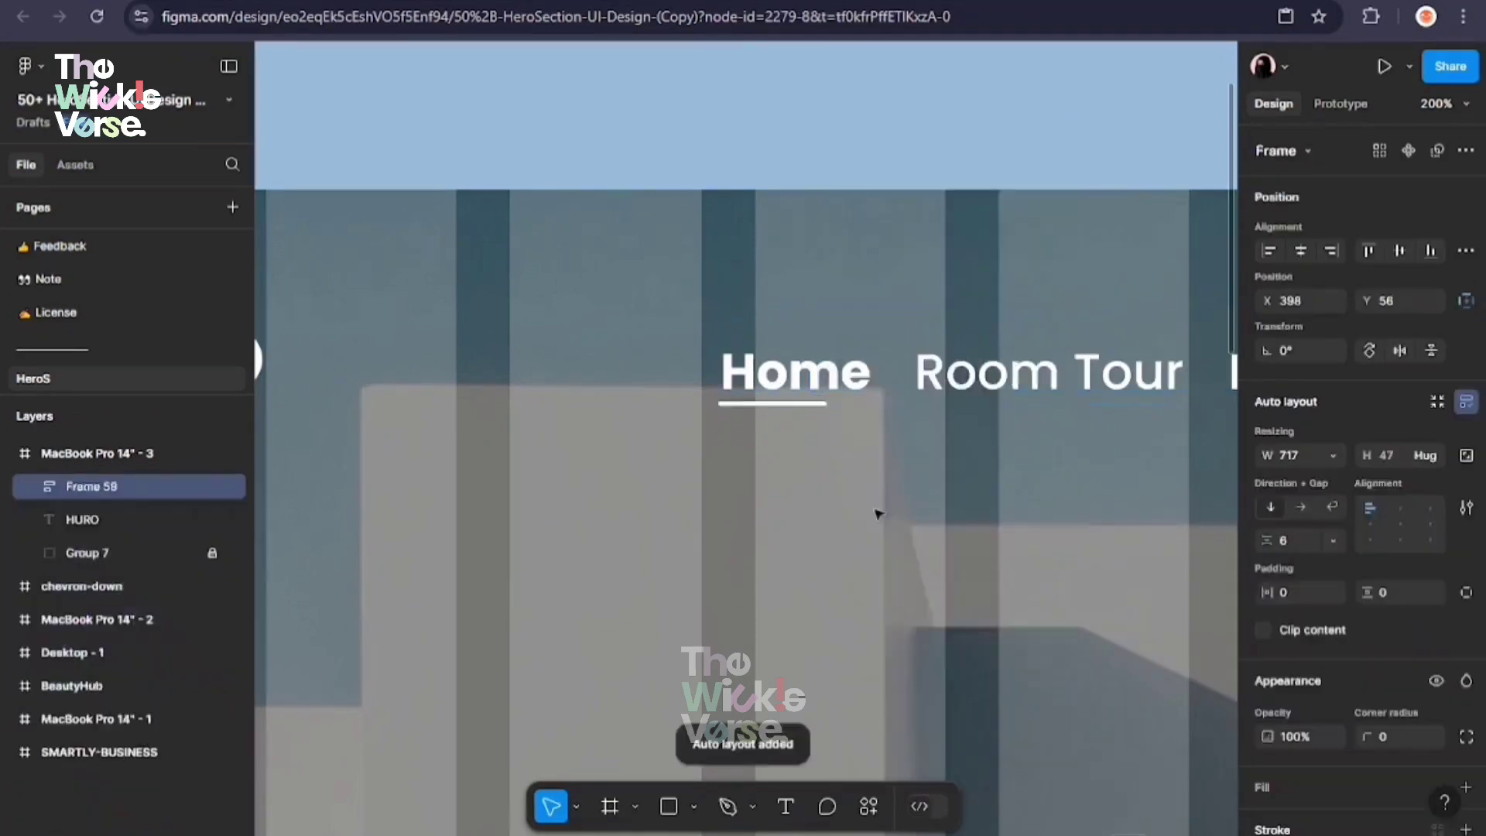
{"action": "left_click", "coordinate": [876, 511]}
{"action": "left_click", "coordinate": [816, 405]}
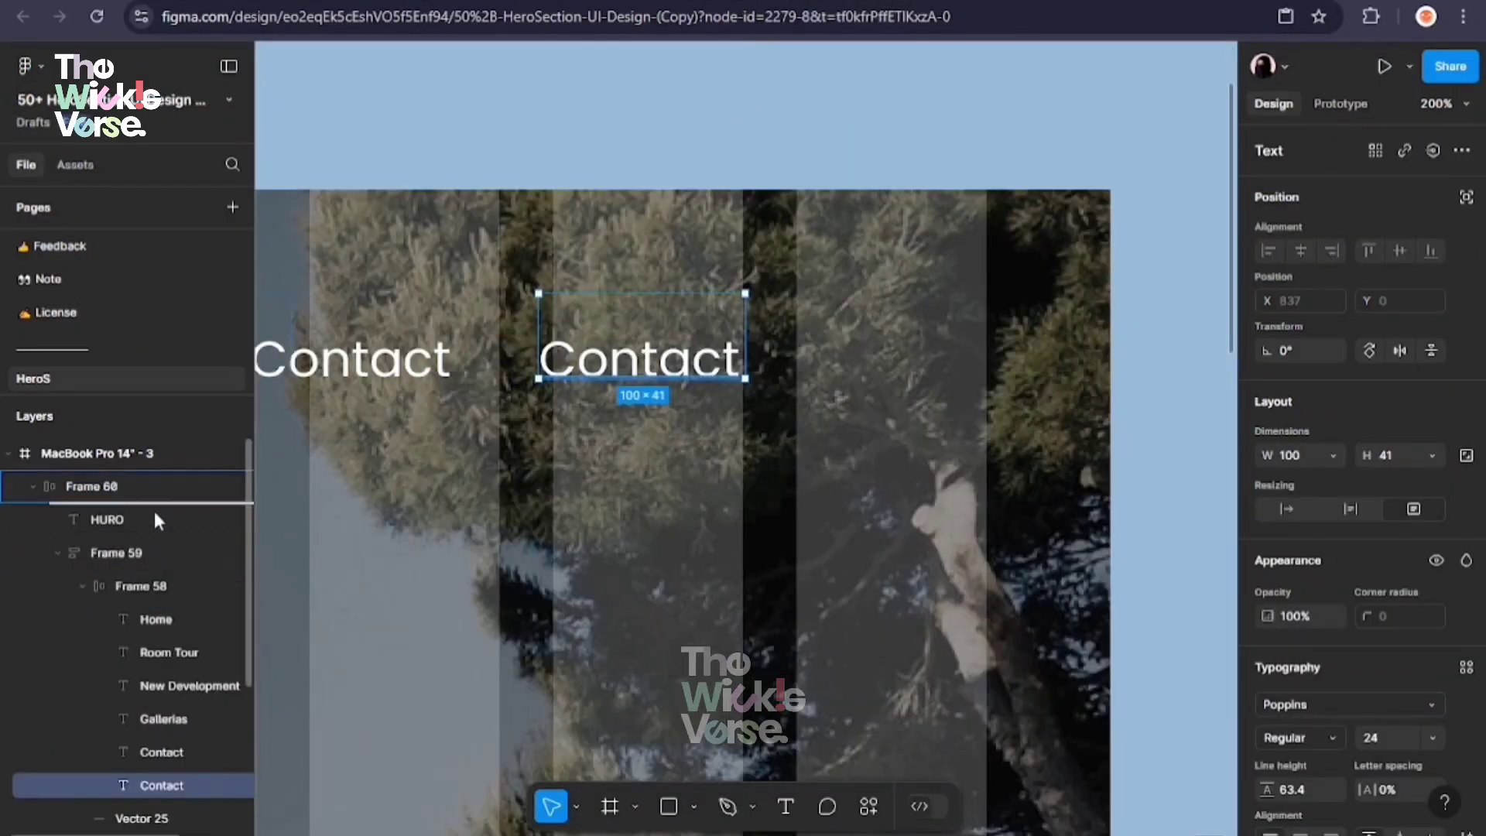
Move the extra Contact copy out of the menu frames and turn it into an ExtraBold "EN" label
{"action": "left_click_drag", "start_coordinate": [155, 520], "coordinate": [147, 503]}
{"action": "double_click", "coordinate": [670, 360]}
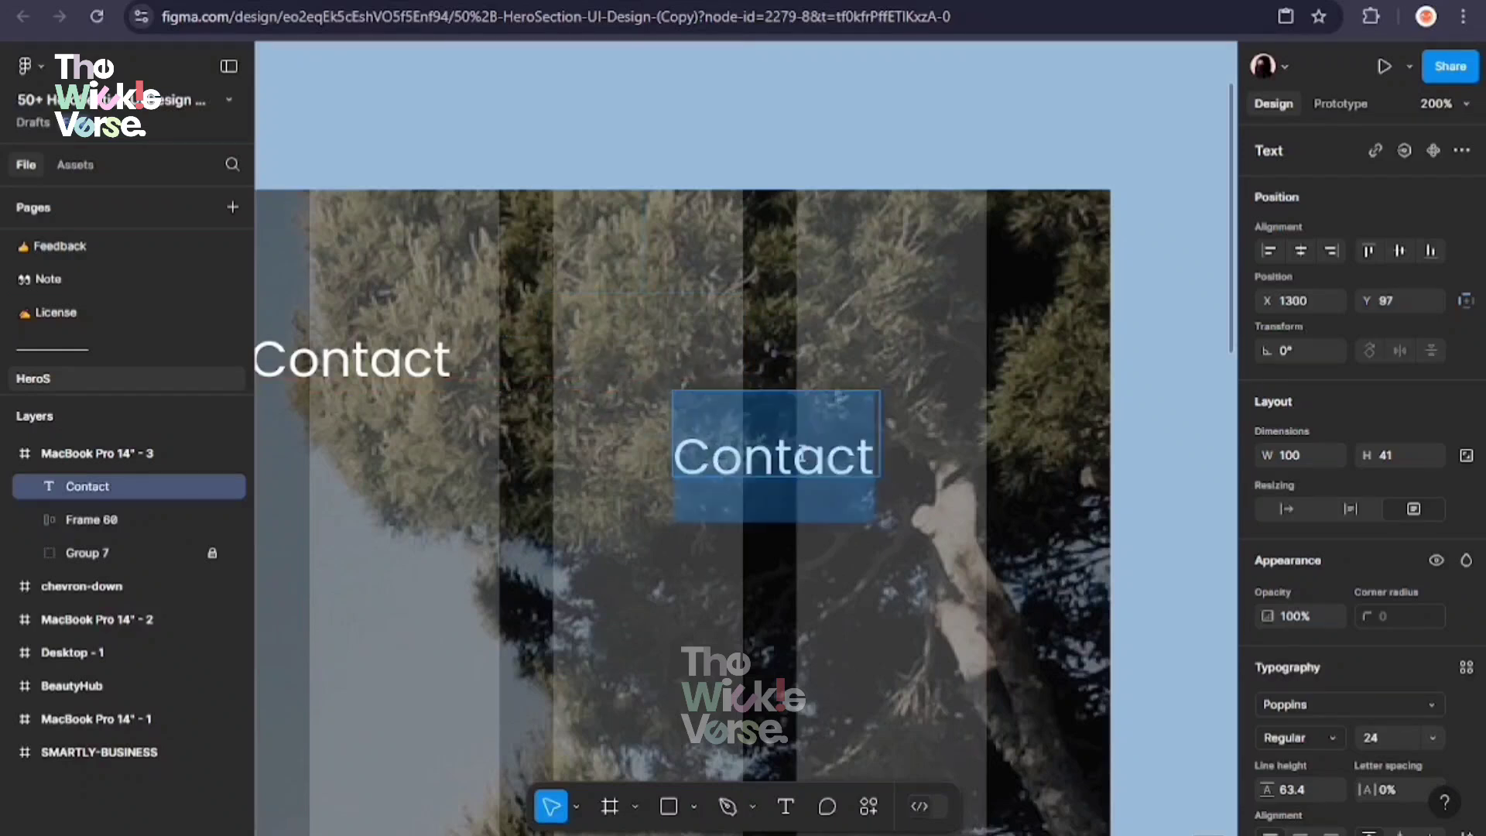
{"action": "type", "text": "EN"}
{"action": "key", "text": "ctrl+a"}
{"action": "left_click", "coordinate": [1327, 737]}
{"action": "left_click", "coordinate": [1373, 505]}
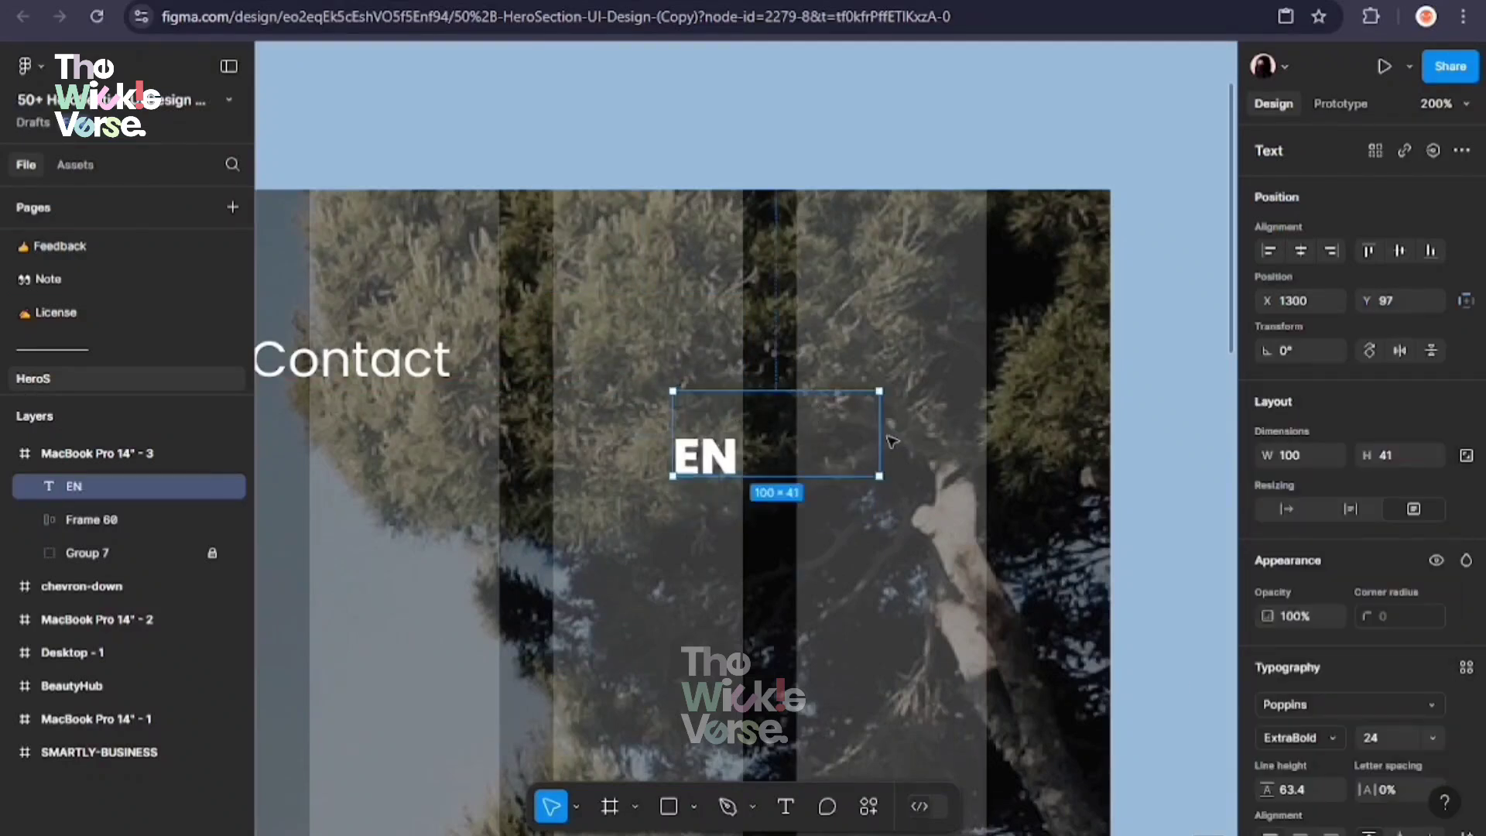
Duplicate the EN label beside it as "ID" and set the copy's weight to ExtraLight
{"action": "left_click_drag", "start_coordinate": [737, 485], "coordinate": [778, 449]}
{"action": "double_click", "coordinate": [777, 449]}
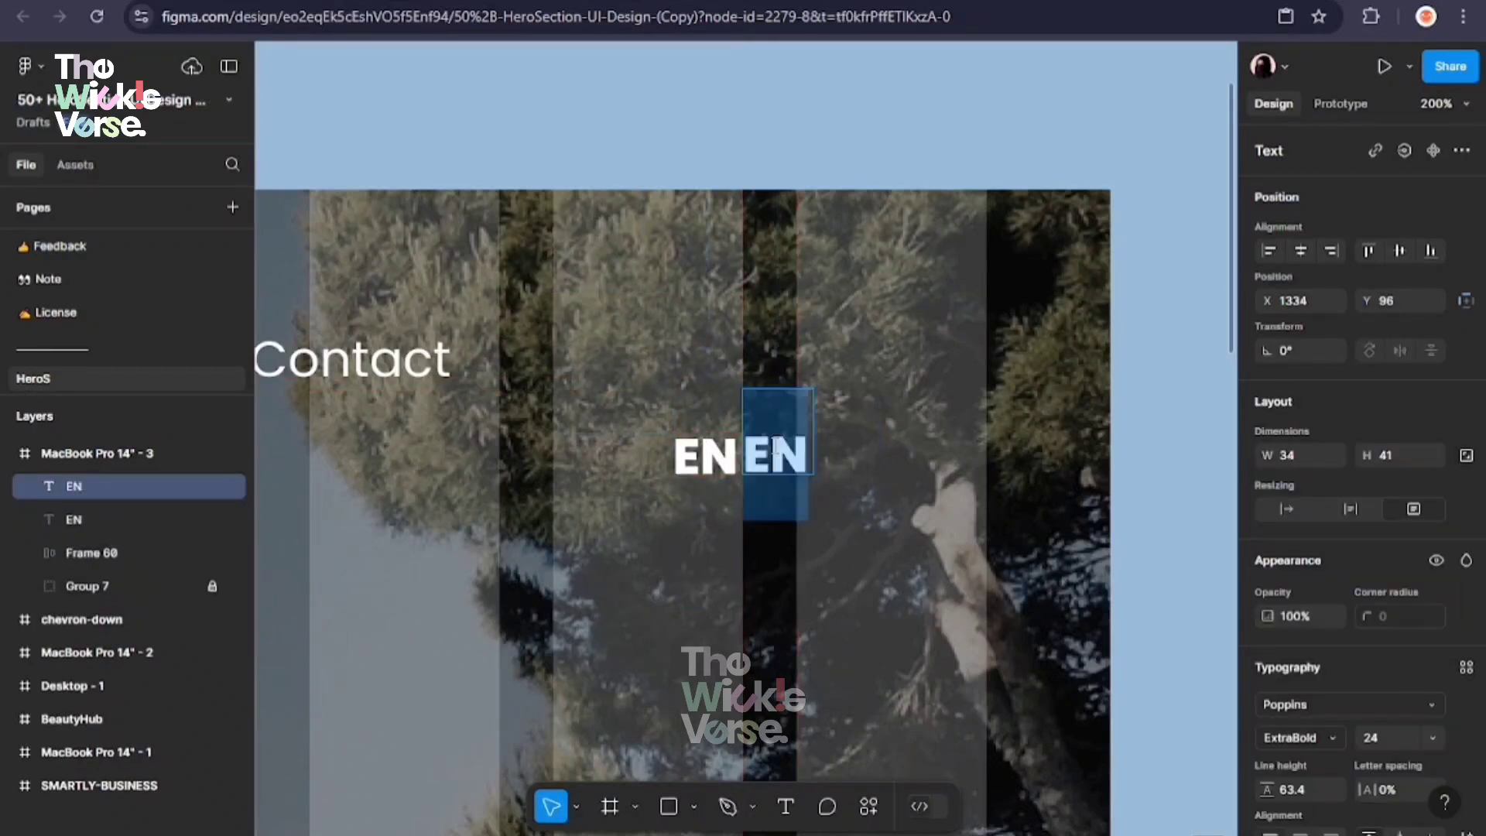
{"action": "left_click", "coordinate": [1316, 740]}
{"action": "left_click", "coordinate": [1333, 336]}
{"action": "left_click", "coordinate": [1316, 740]}
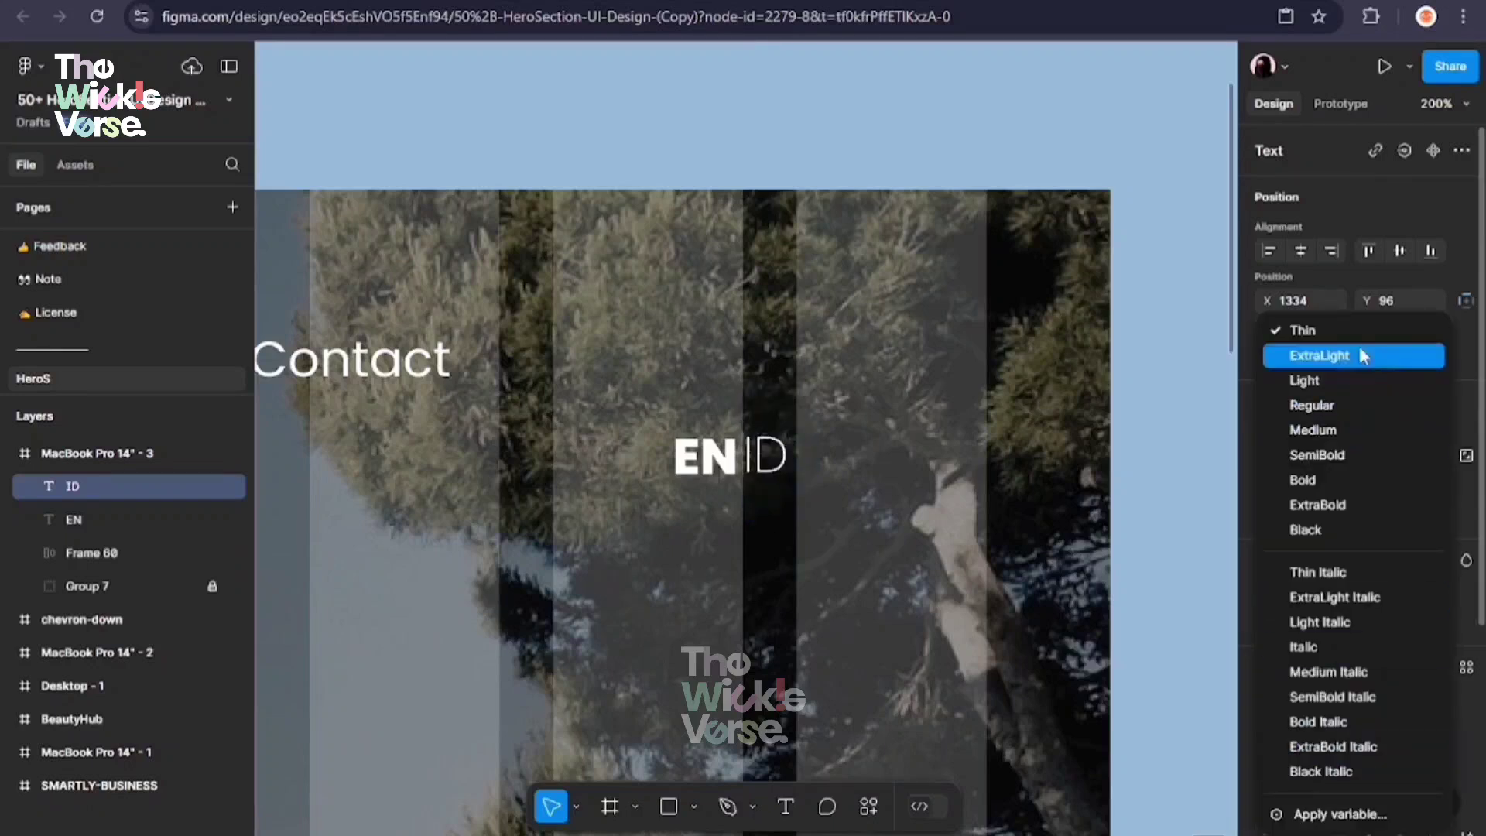
{"action": "left_click", "coordinate": [1358, 353]}
Combine the EN and ID labels in a horizontal auto layout and set the gap between them to 10
{"action": "left_click_drag", "start_coordinate": [812, 508], "coordinate": [681, 430]}
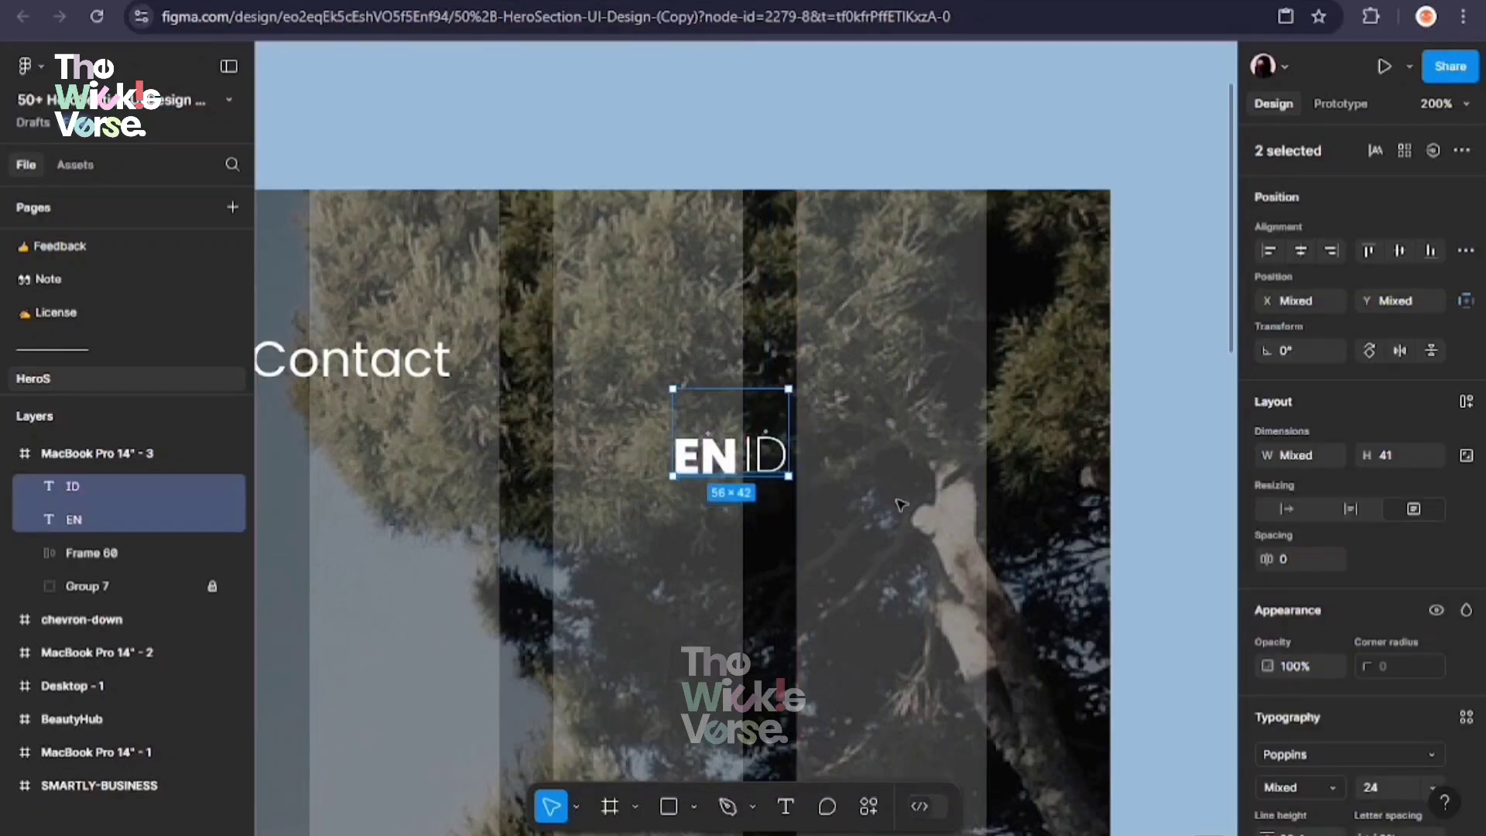
{"action": "right_click", "coordinate": [778, 449]}
{"action": "left_click", "coordinate": [807, 516]}
{"action": "left_click", "coordinate": [1290, 537]}
{"action": "type", "text": "30"}
{"action": "key", "text": "Return"}
{"action": "left_click", "coordinate": [1294, 548]}
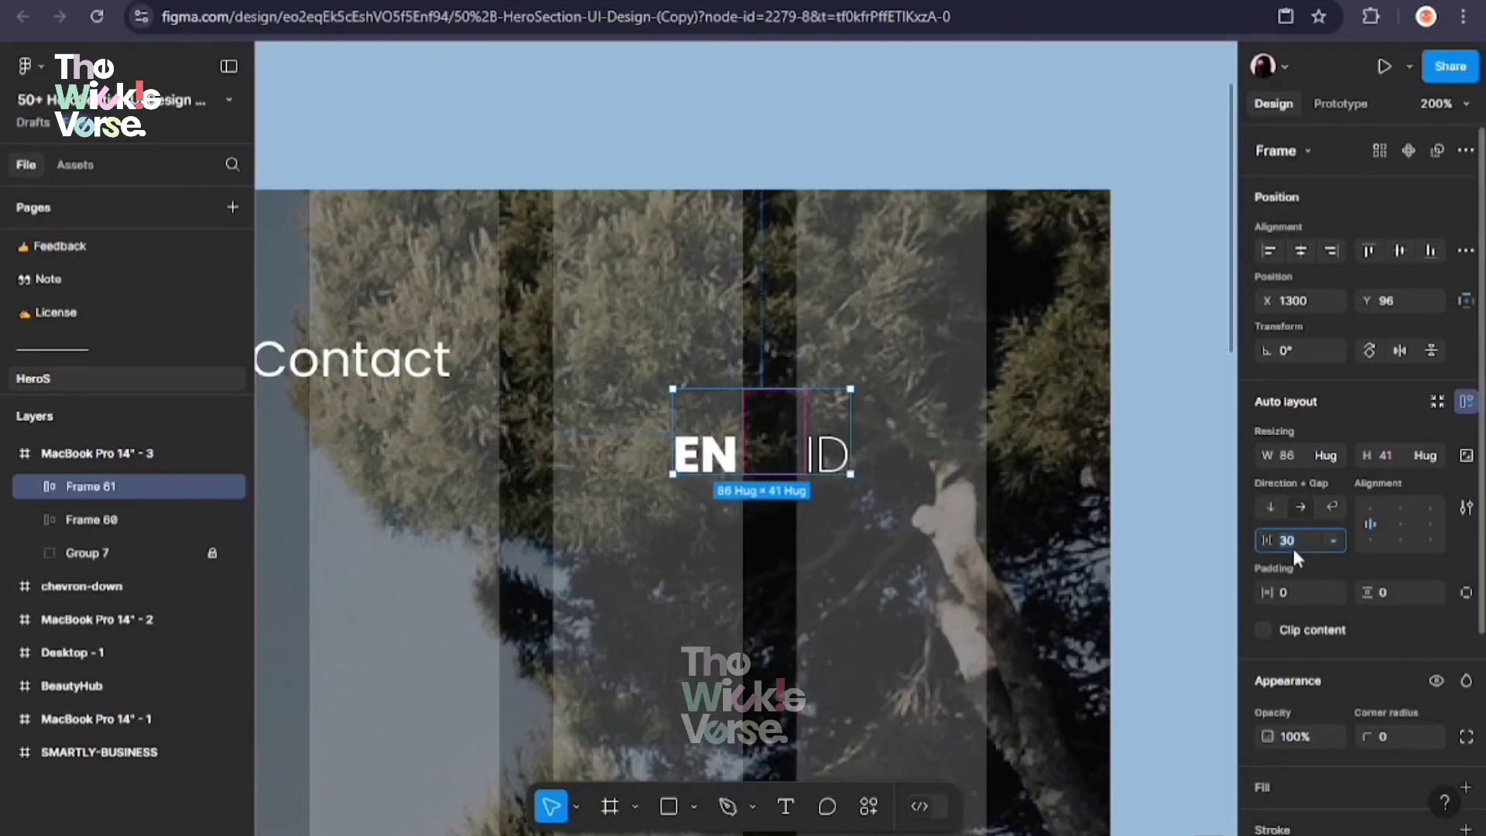
Scale the ID label down to about 15 × 28 inside the language switch frame
{"action": "double_click", "coordinate": [797, 448]}
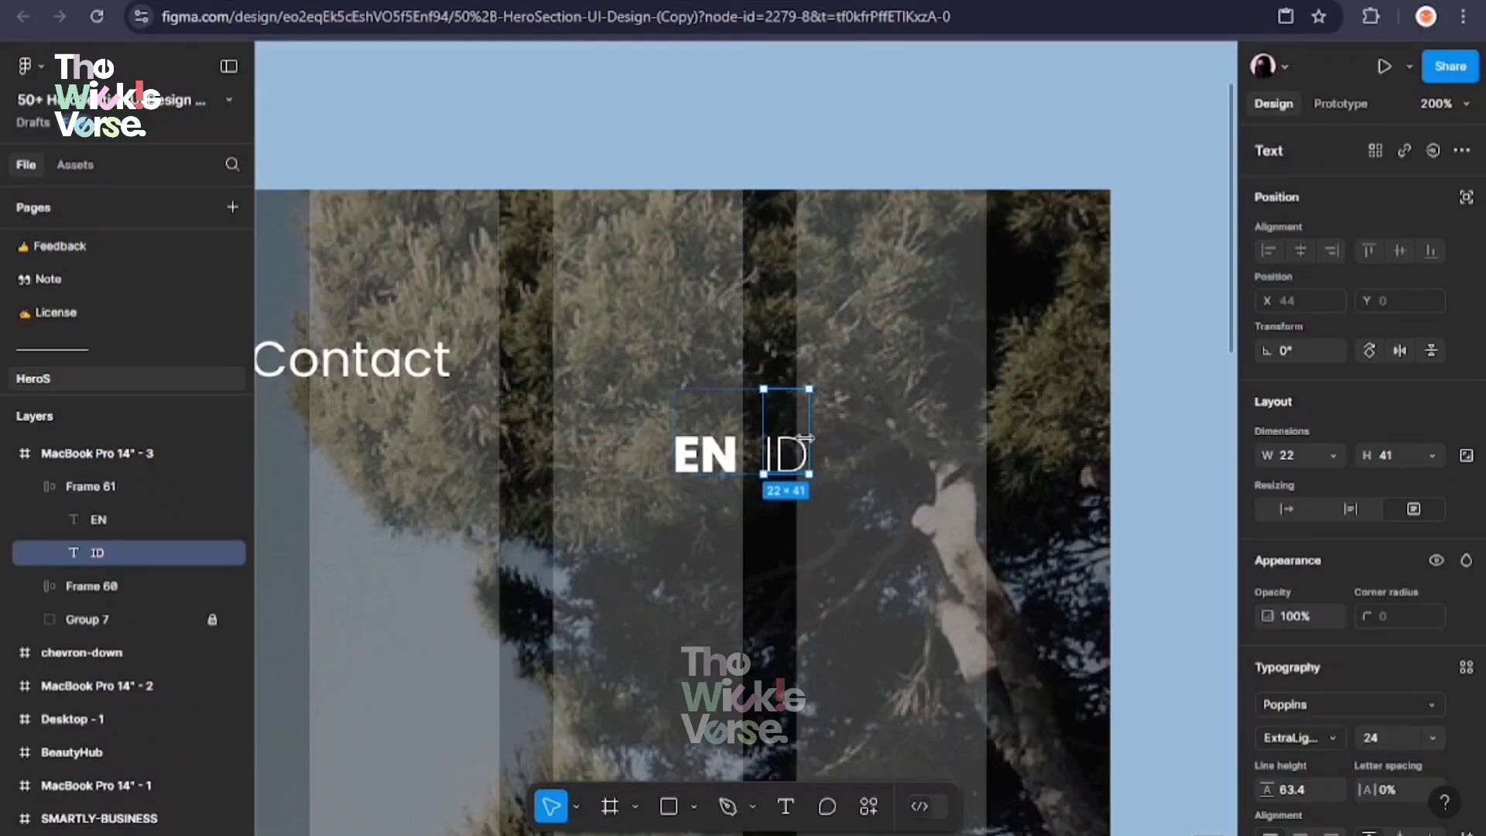
{"action": "key", "text": "k"}
{"action": "left_click_drag", "start_coordinate": [805, 438], "coordinate": [783, 450]}
{"action": "left_click", "coordinate": [792, 480]}
{"action": "left_click", "coordinate": [749, 463]}
{"action": "key", "text": "v"}
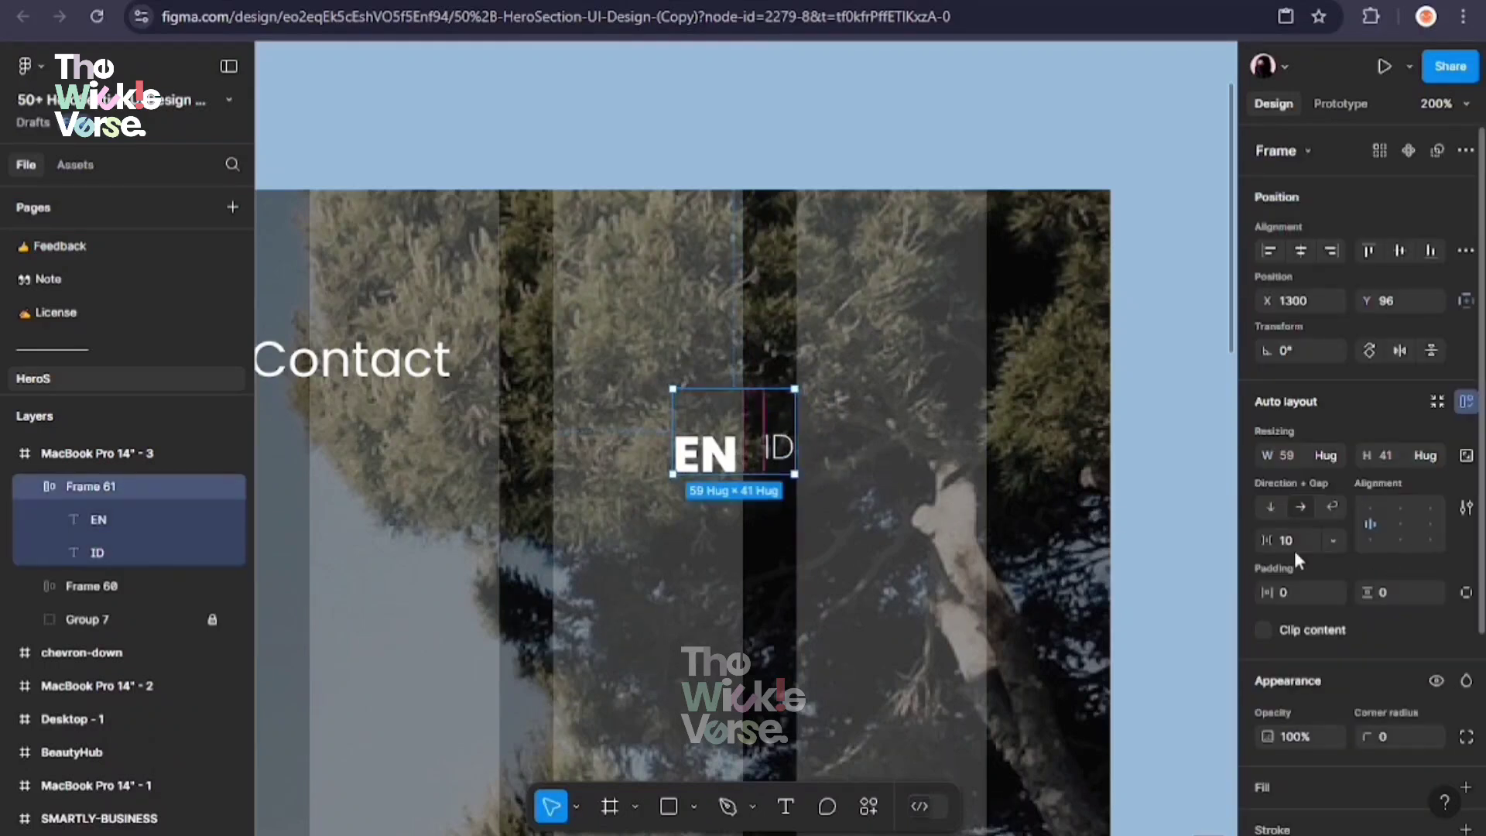
Set the gap between EN and ID to 0 and move the language switch to X 1360, Y 50
{"action": "left_click", "coordinate": [1289, 546]}
{"action": "type", "text": "0"}
{"action": "key", "text": "Return"}
{"action": "double_click", "coordinate": [761, 455]}
{"action": "key", "text": "k"}
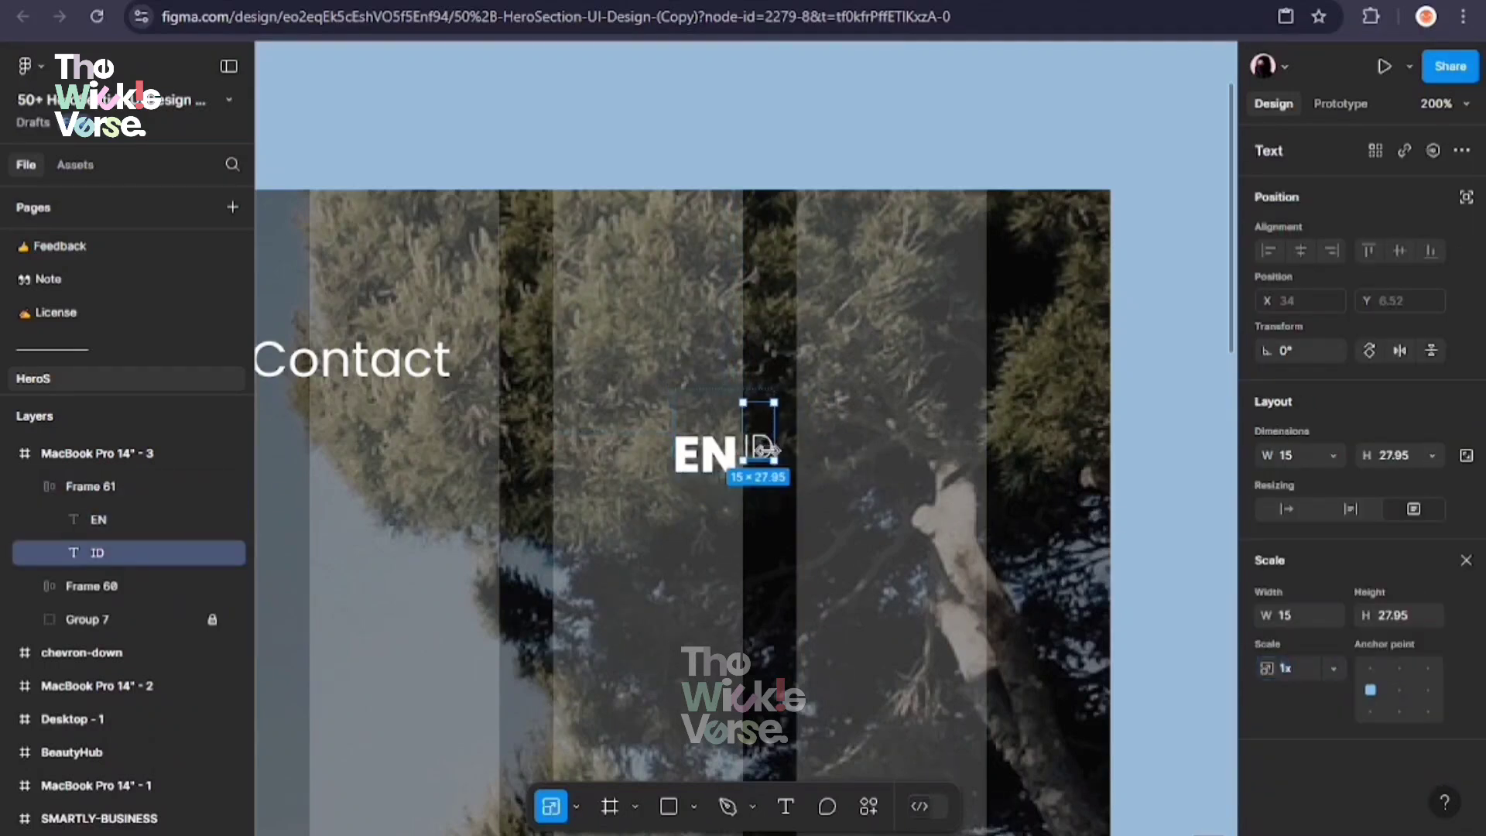
{"action": "key", "text": "Escape"}
{"action": "left_click_drag", "start_coordinate": [775, 447], "coordinate": [843, 367]}
{"action": "left_click_drag", "start_coordinate": [891, 357], "coordinate": [830, 369]}
{"action": "key", "text": "ctrl+z"}
{"action": "key", "text": "ctrl+z"}
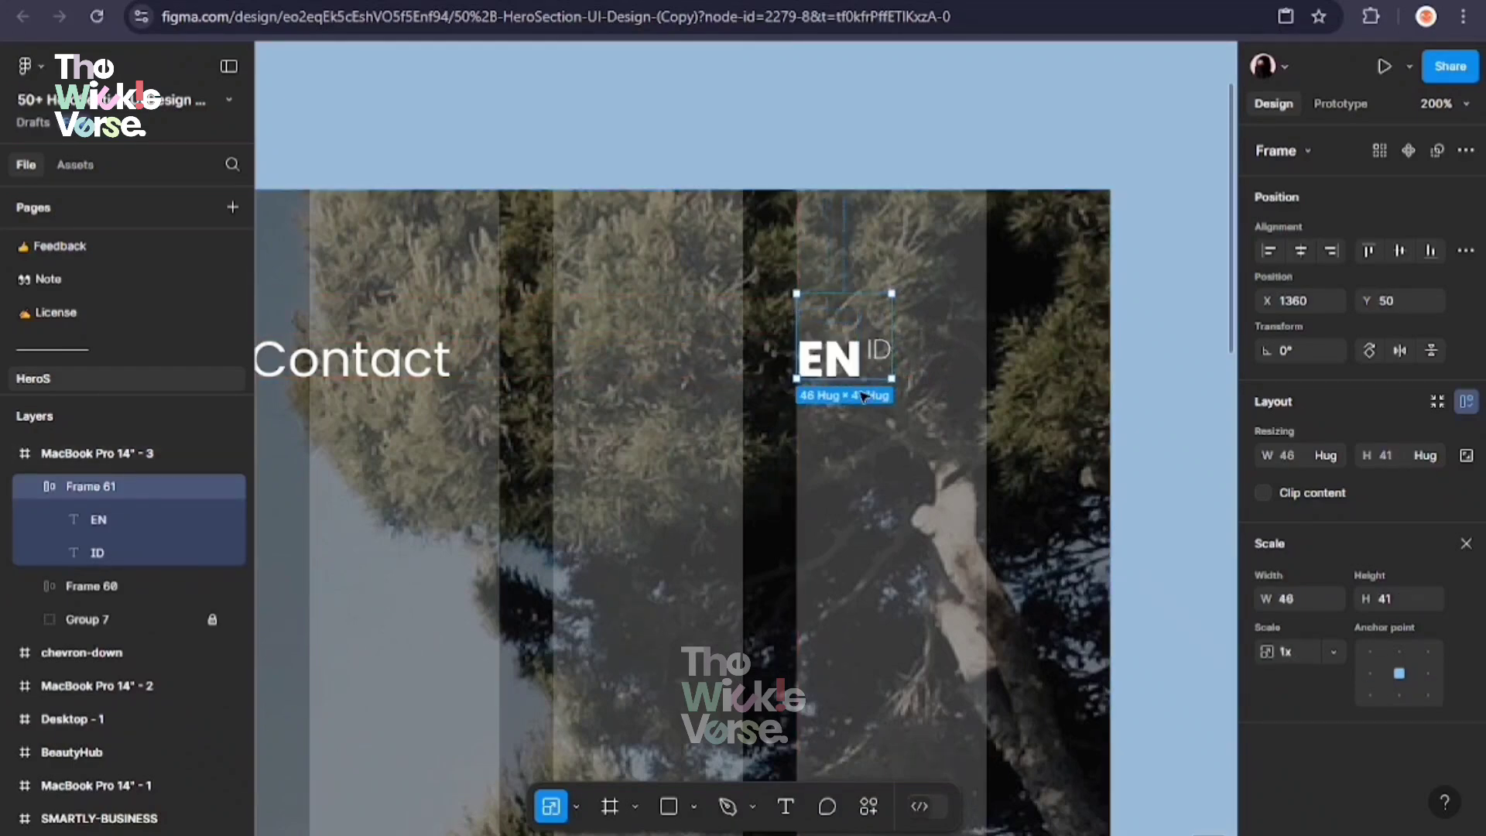
Set the EN label's font weight to Medium
{"action": "double_click", "coordinate": [830, 361]}
{"action": "left_click", "coordinate": [1299, 738]}
{"action": "left_click", "coordinate": [1313, 430]}
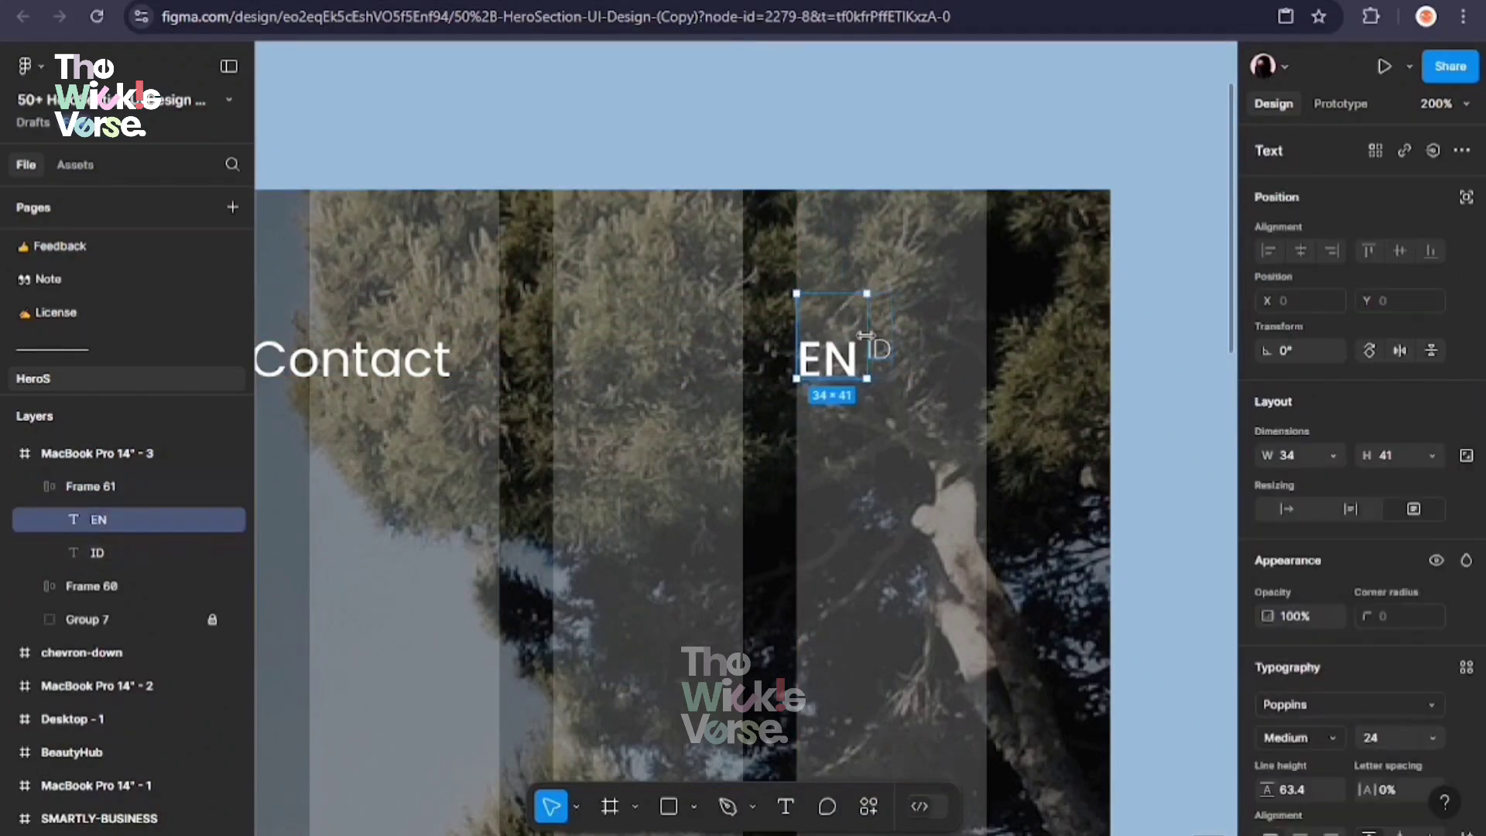
Draw two stacked horizontal lines beside the language switch, about 30 and 20.5 long, as a menu icon
{"action": "left_click", "coordinate": [999, 341]}
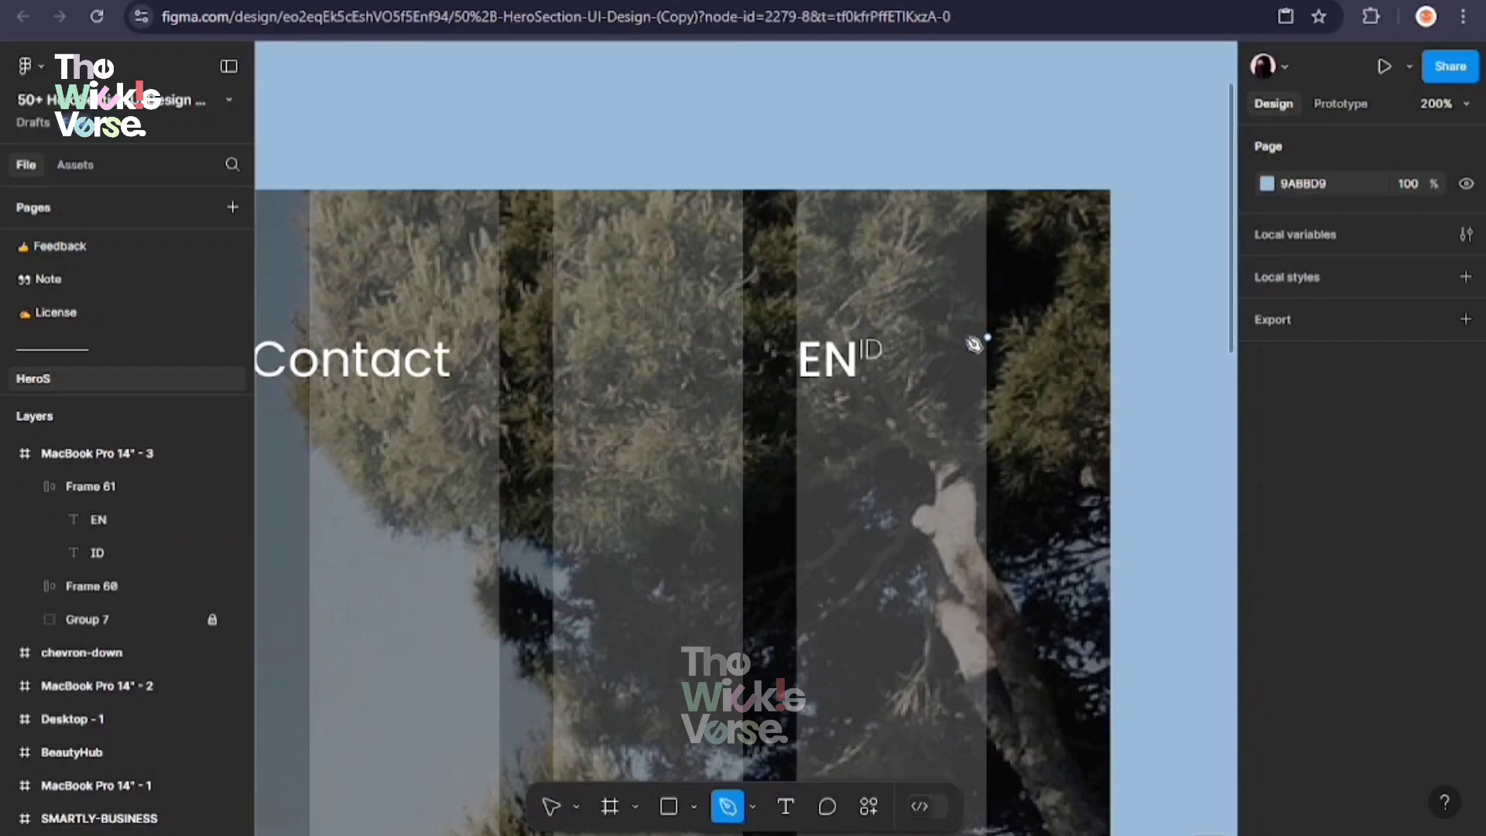
{"action": "left_click", "coordinate": [988, 337]}
{"action": "left_click", "coordinate": [926, 338]}
{"action": "key", "text": "Escape"}
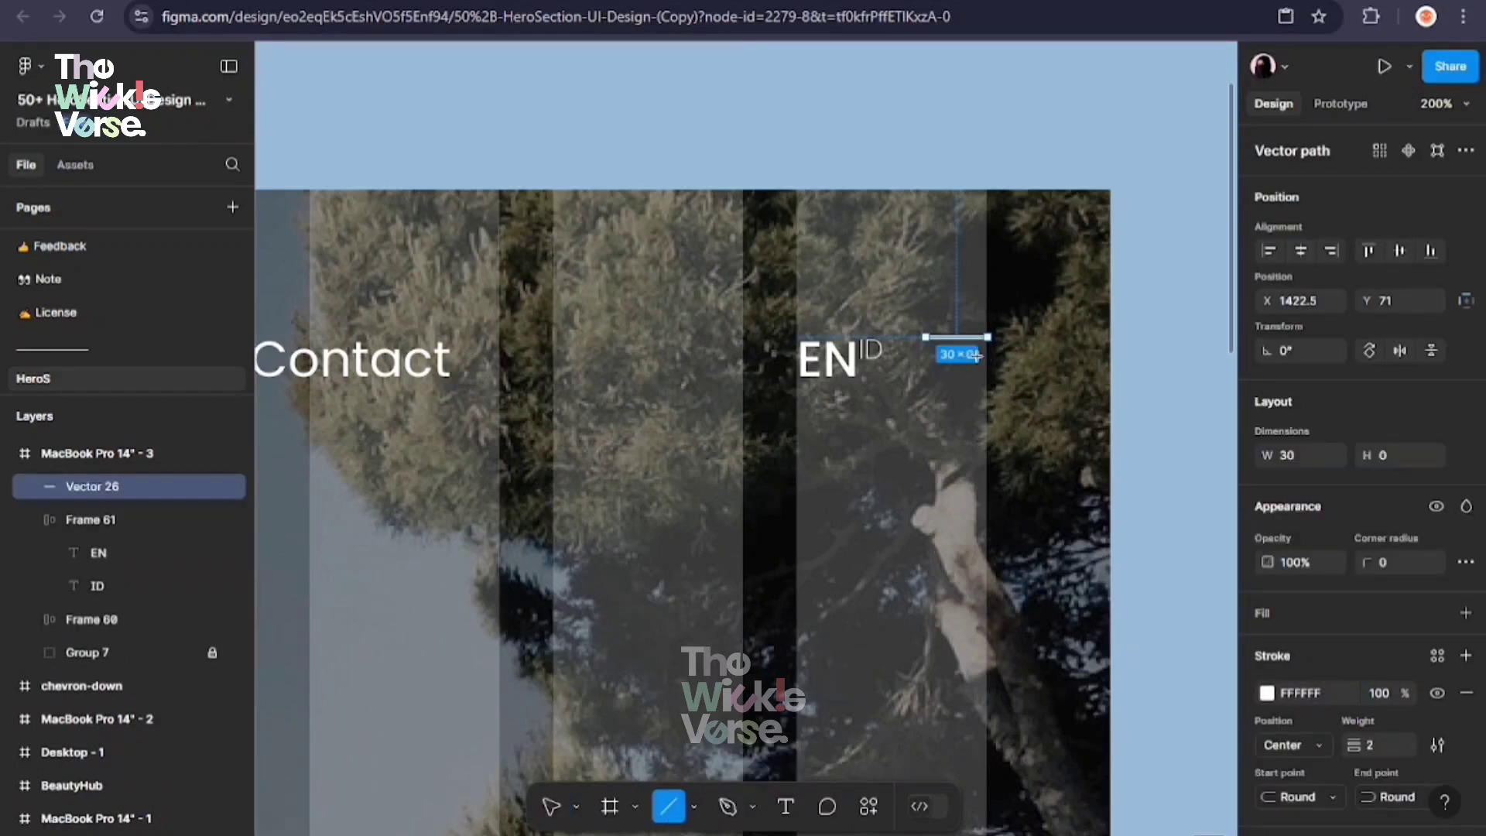
{"action": "left_click", "coordinate": [988, 354]}
{"action": "left_click", "coordinate": [946, 354]}
{"action": "key", "text": "Escape"}
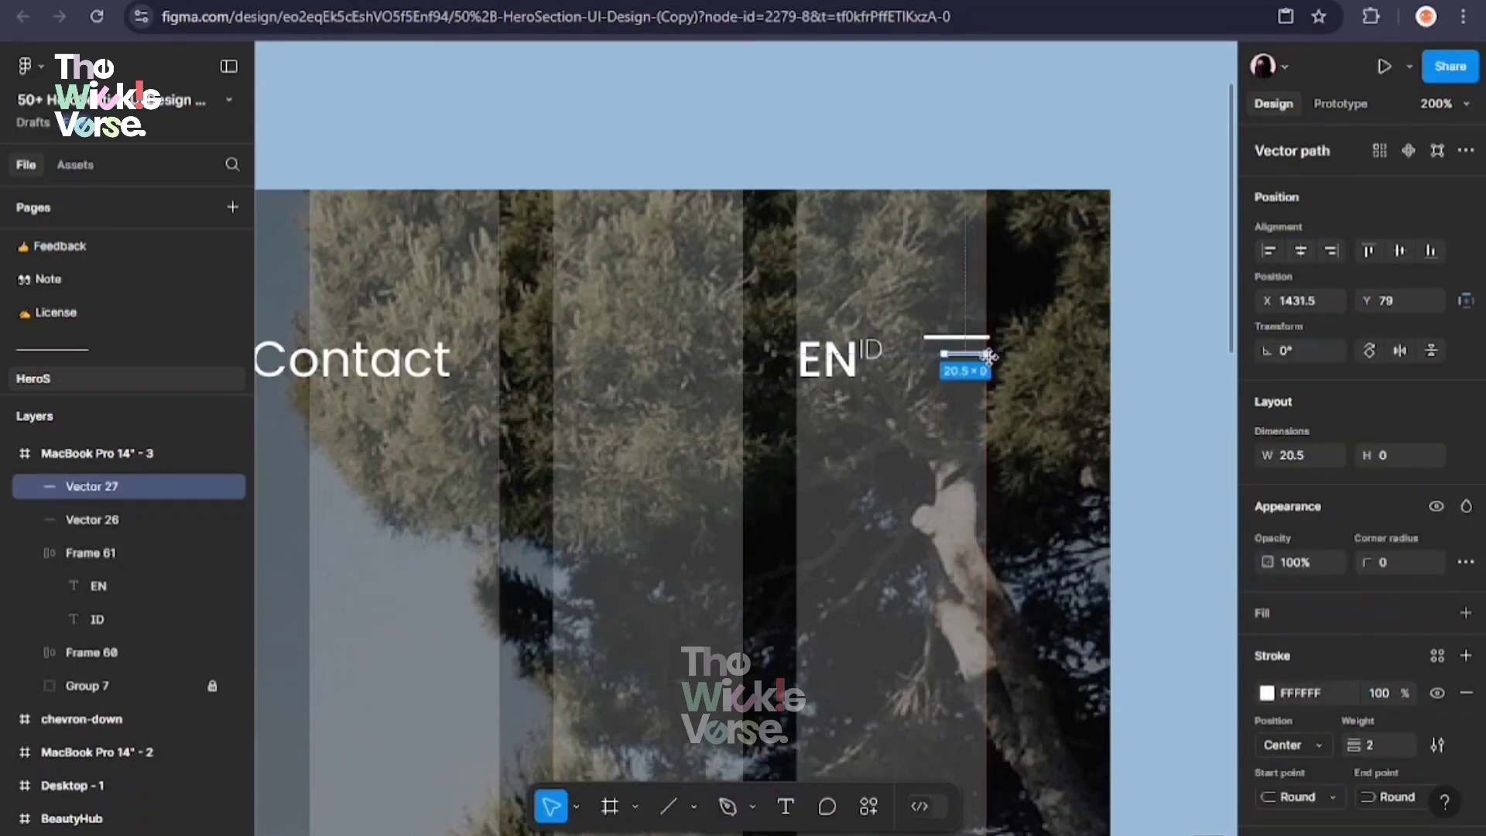
Set the stroke weight of both menu-icon lines to 5
{"action": "left_click", "coordinate": [957, 338]}
{"action": "left_click", "coordinate": [982, 354]}
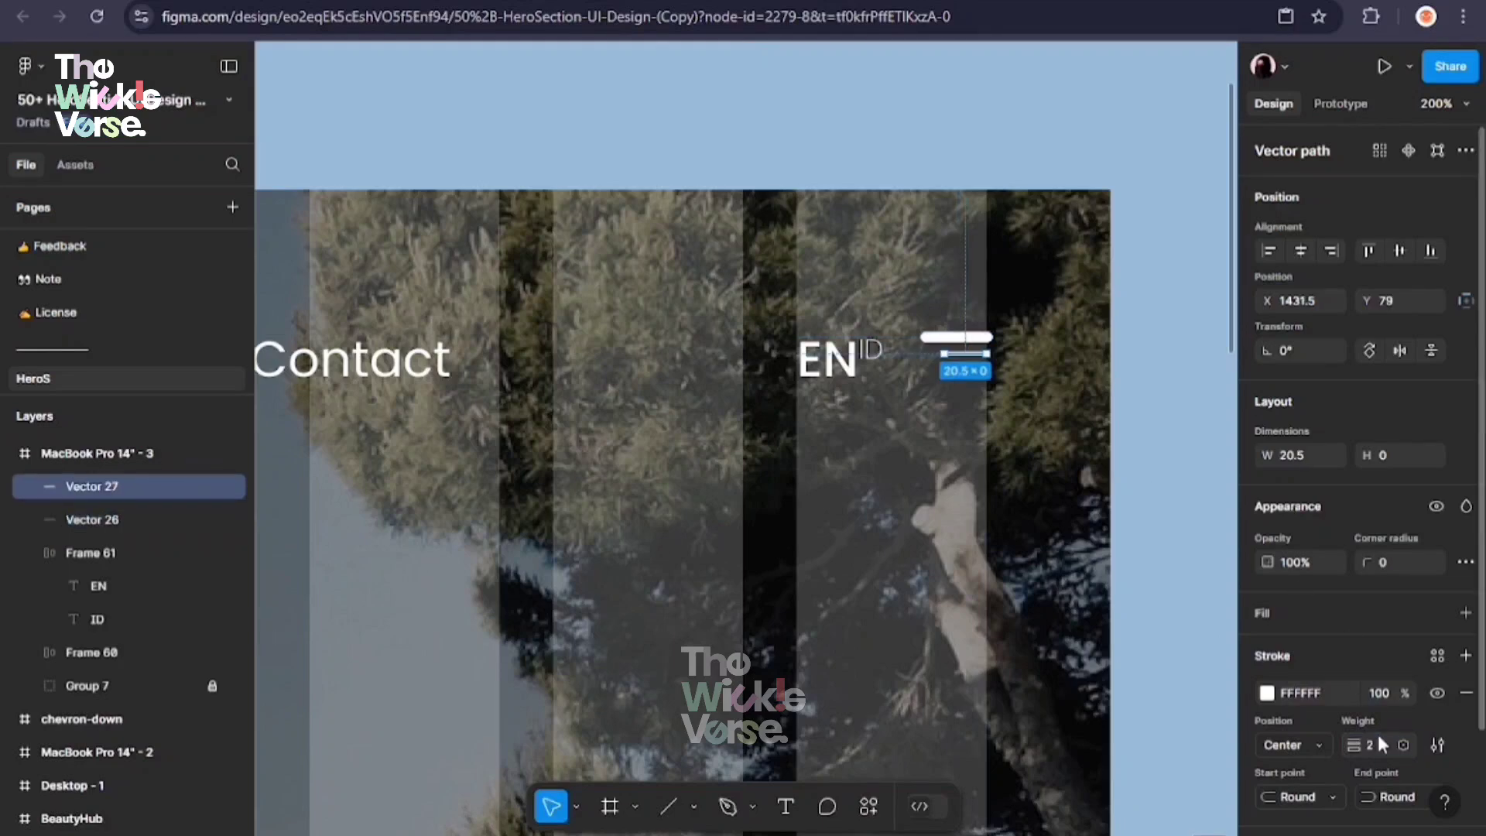
{"action": "left_click", "coordinate": [1392, 745]}
{"action": "type", "text": "5"}
Combine the two menu-icon lines in a right-aligned vertical auto layout
{"action": "mouse_move", "coordinate": [1005, 426]}
{"action": "left_mouse_down"}
{"action": "mouse_move", "coordinate": [929, 316]}
{"action": "mouse_move", "coordinate": [966, 350]}
{"action": "mouse_move", "coordinate": [968, 302]}
{"action": "mouse_move", "coordinate": [967, 378]}
{"action": "left_mouse_up"}
{"action": "right_click", "coordinate": [972, 352]}
{"action": "left_click", "coordinate": [1030, 514]}
{"action": "key", "text": "Escape"}
{"action": "left_click", "coordinate": [968, 356]}
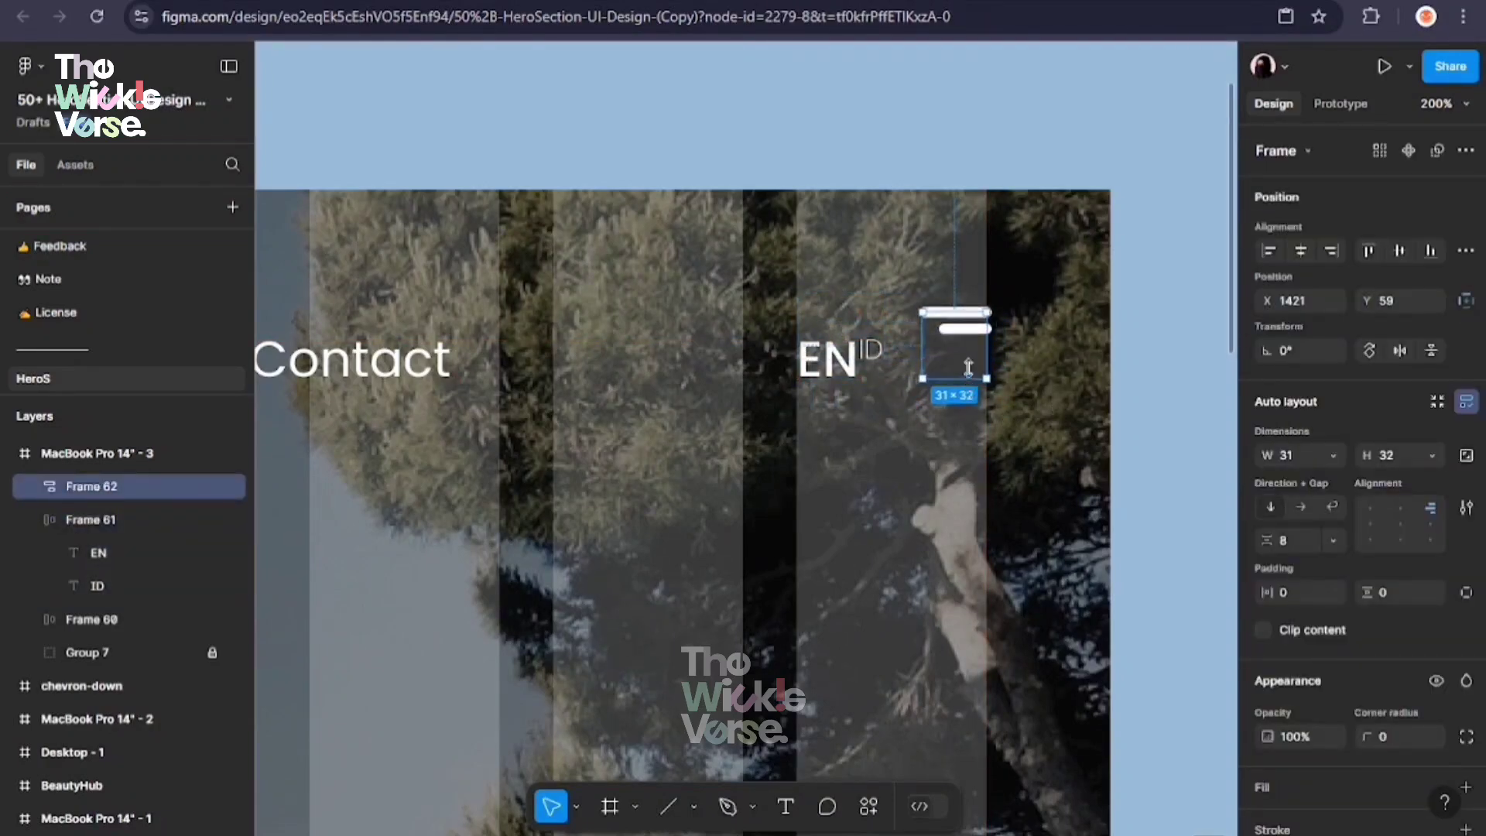
Combine the language switch and the menu icon in a horizontal auto layout and tighten the gap between them
{"action": "left_click", "coordinate": [832, 358], "text": "shift"}
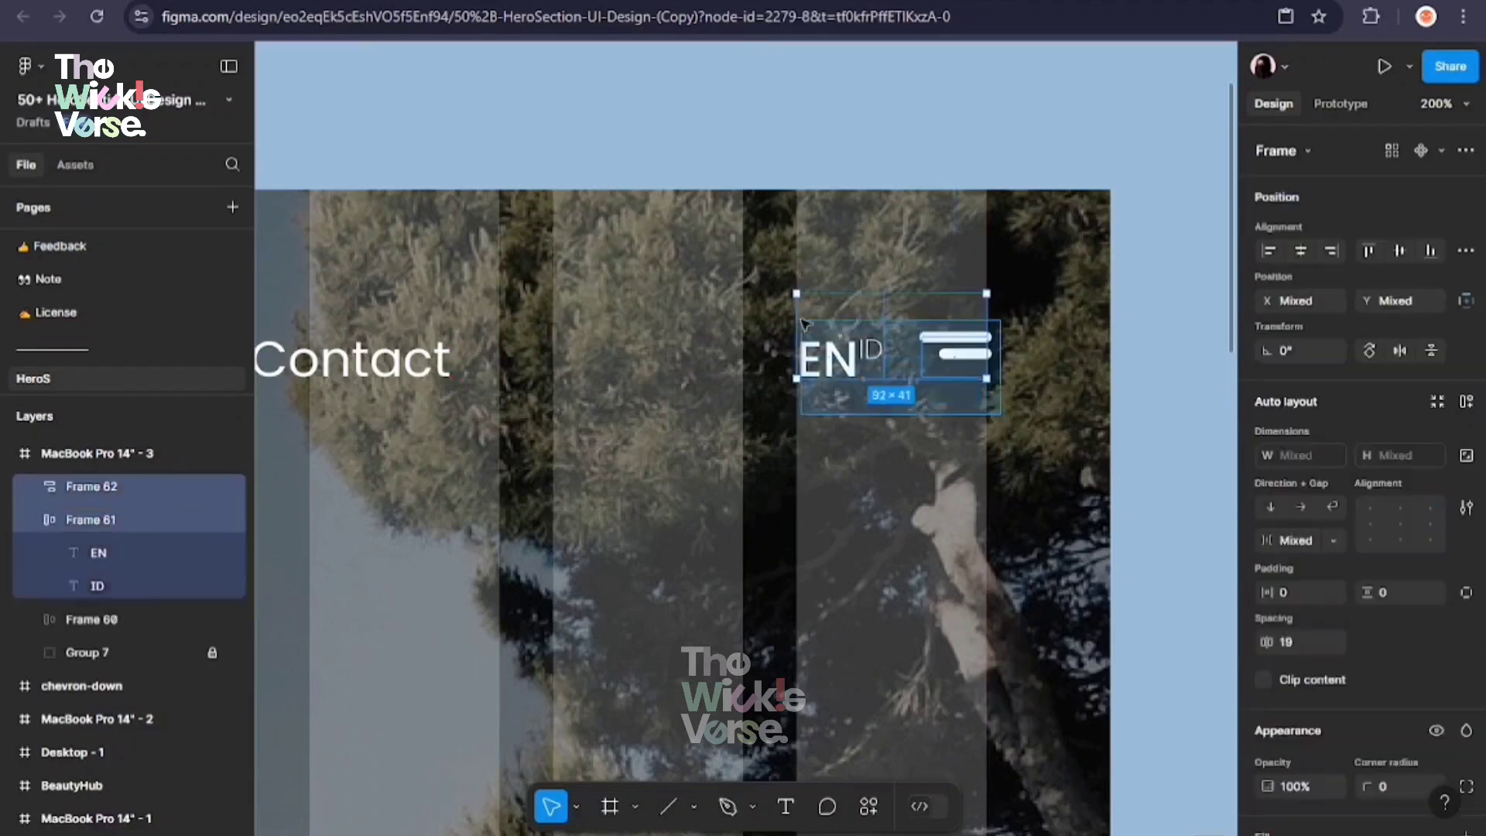
{"action": "right_click", "coordinate": [956, 353]}
{"action": "left_click", "coordinate": [1015, 524]}
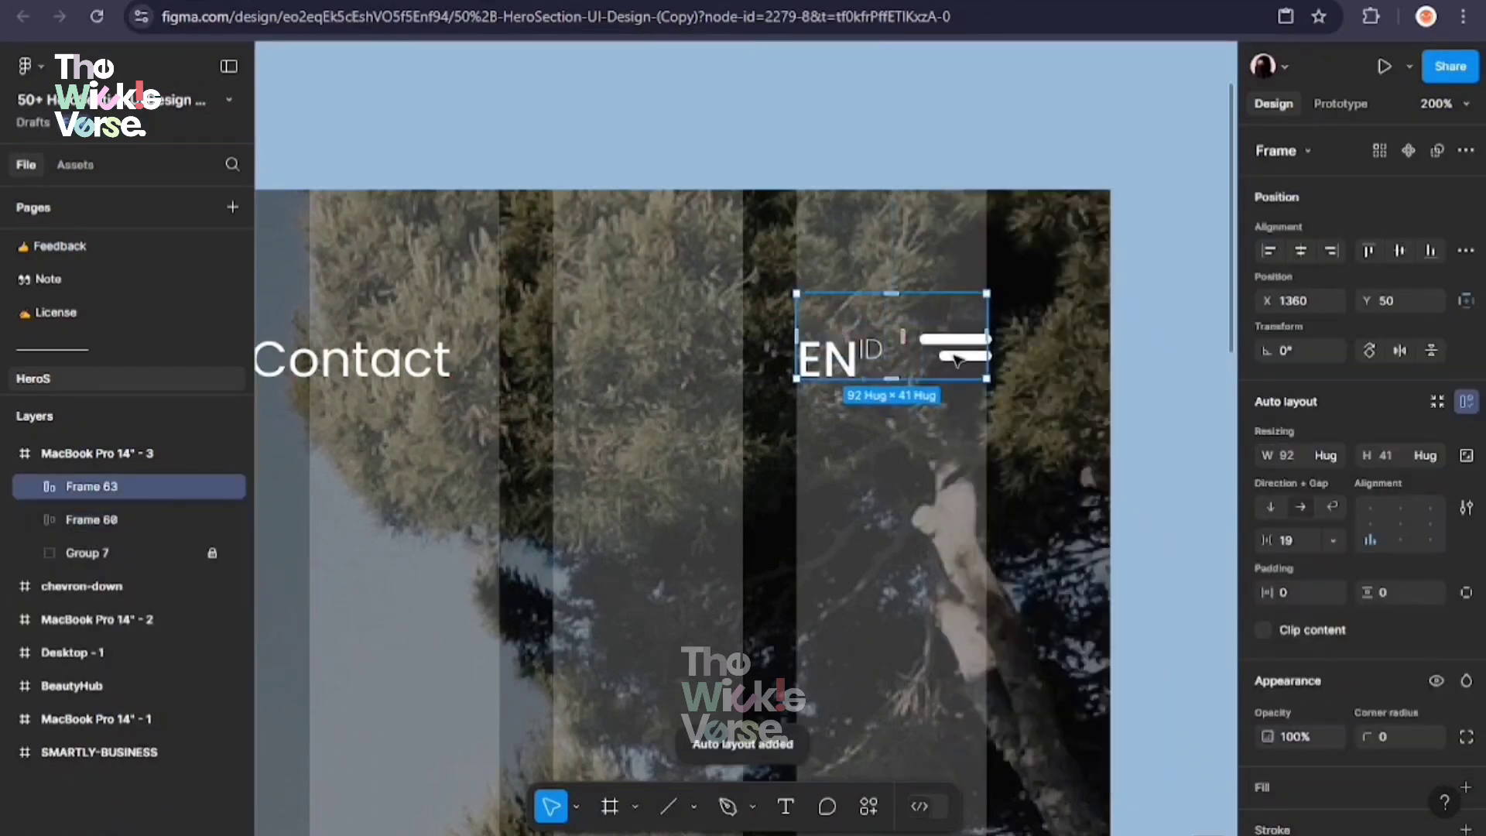
{"action": "mouse_move", "coordinate": [909, 343]}
{"action": "left_mouse_down"}
{"action": "mouse_move", "coordinate": [901, 353]}
{"action": "mouse_move", "coordinate": [904, 338]}
{"action": "left_mouse_up"}
{"action": "left_click", "coordinate": [904, 335]}
{"action": "left_click", "coordinate": [1038, 391]}
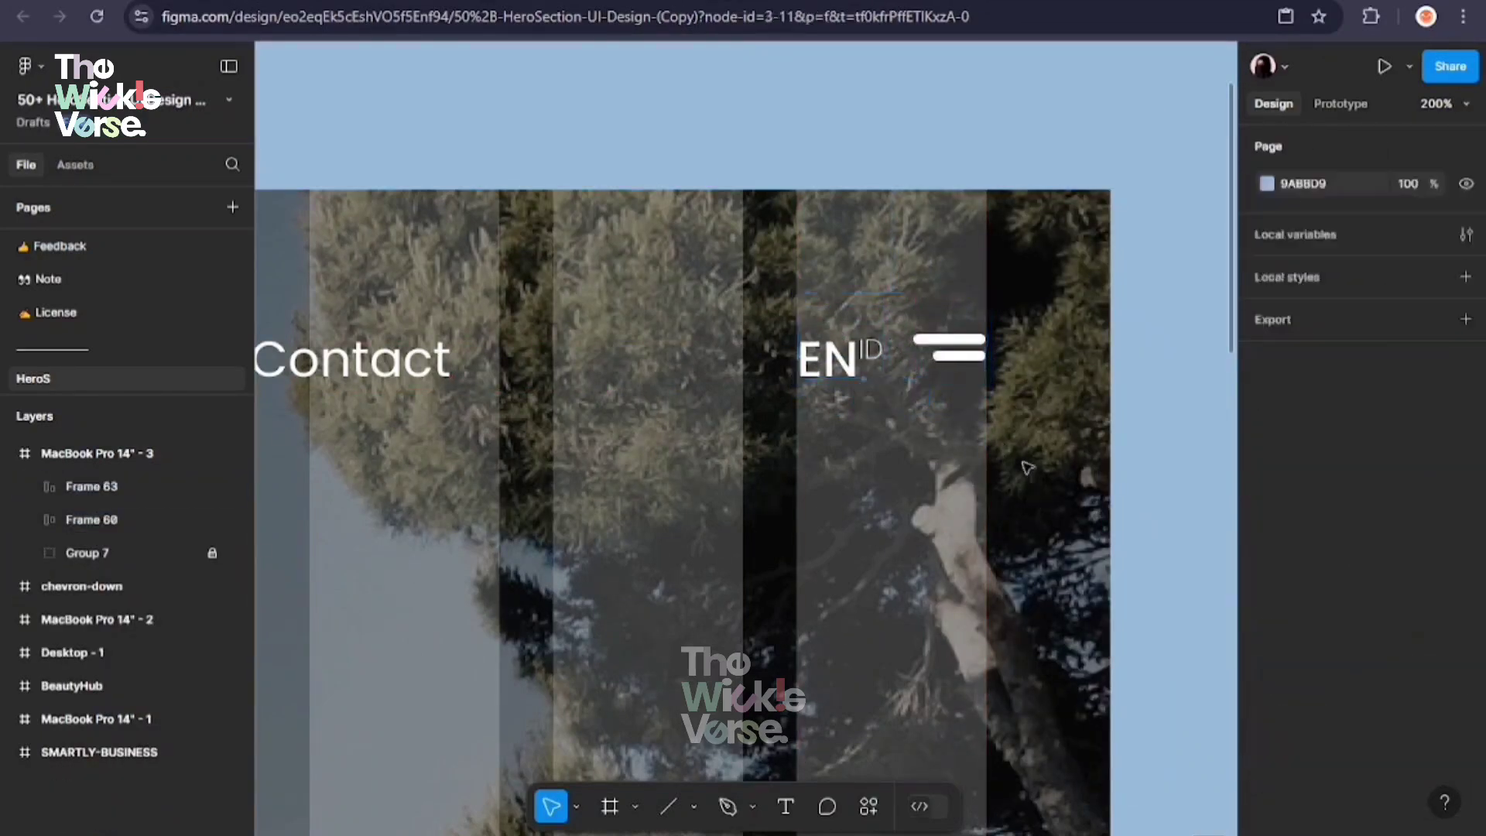
Try combining the navigation menu, language switch and menu icon in one auto layout, and ungroup it again
{"action": "left_click_drag", "start_coordinate": [1029, 473], "coordinate": [616, 263]}
{"action": "right_click", "coordinate": [838, 348]}
{"action": "left_click", "coordinate": [891, 358]}
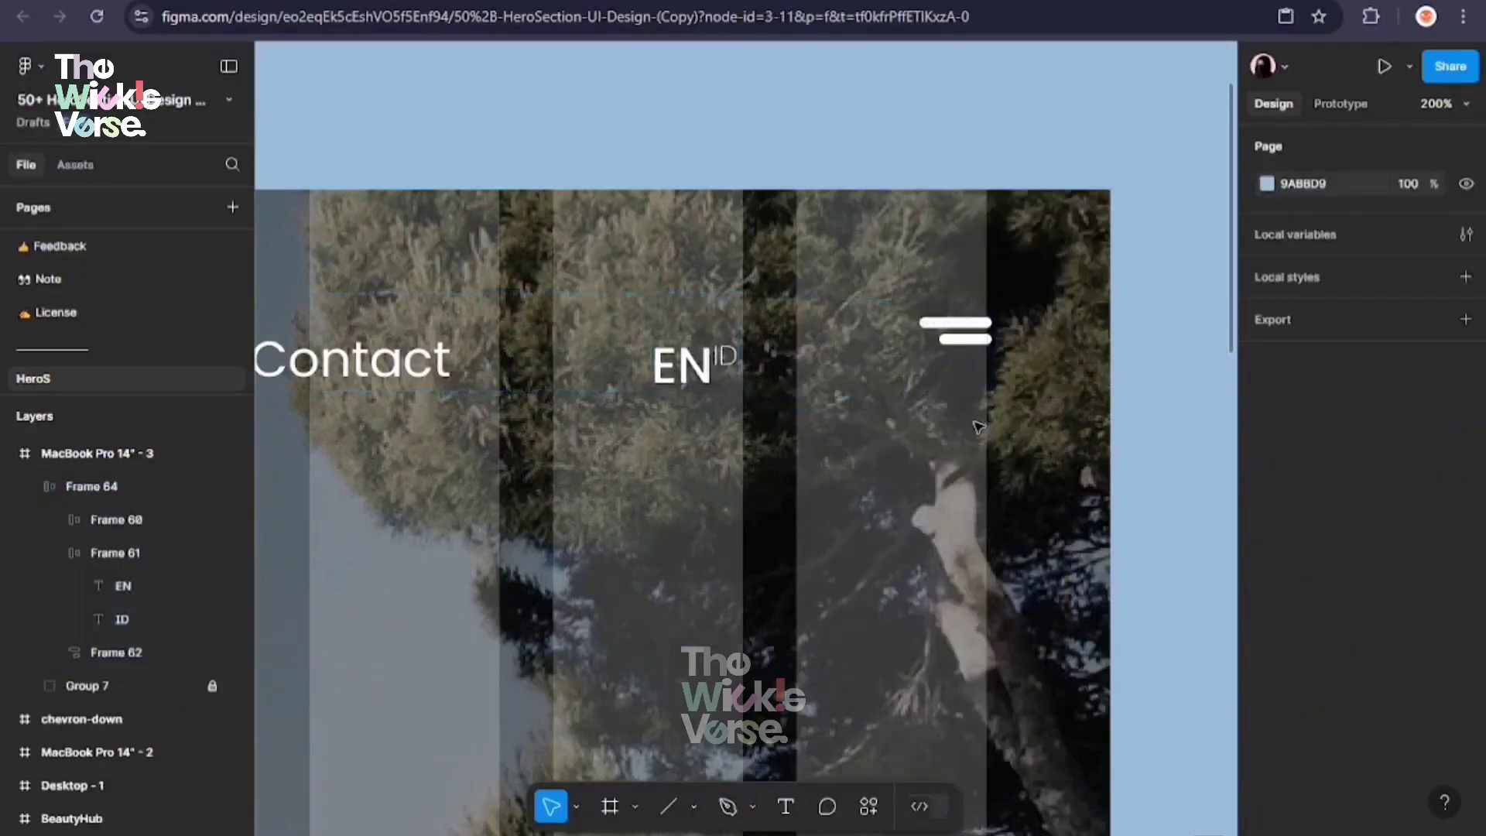
{"action": "right_click", "coordinate": [720, 356]}
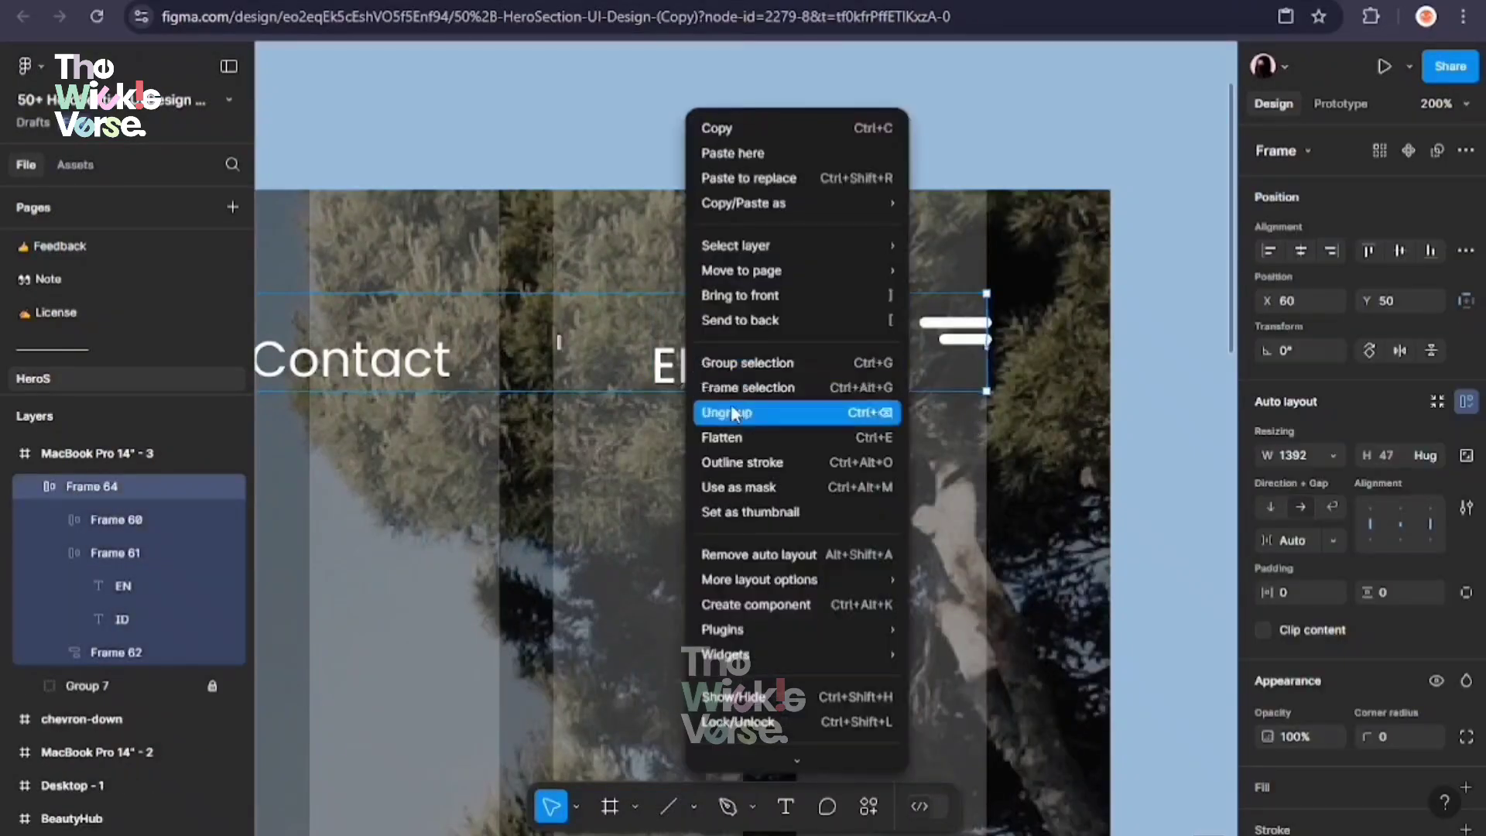
{"action": "left_click", "coordinate": [731, 408]}
{"action": "double_click", "coordinate": [872, 348]}
{"action": "key", "text": "ctrl+z"}
{"action": "key", "text": "ctrl+z"}
Widen the gap between EN and ID and set the EN label's font size to 20
{"action": "left_click", "coordinate": [874, 360]}
{"action": "left_click", "coordinate": [1307, 546]}
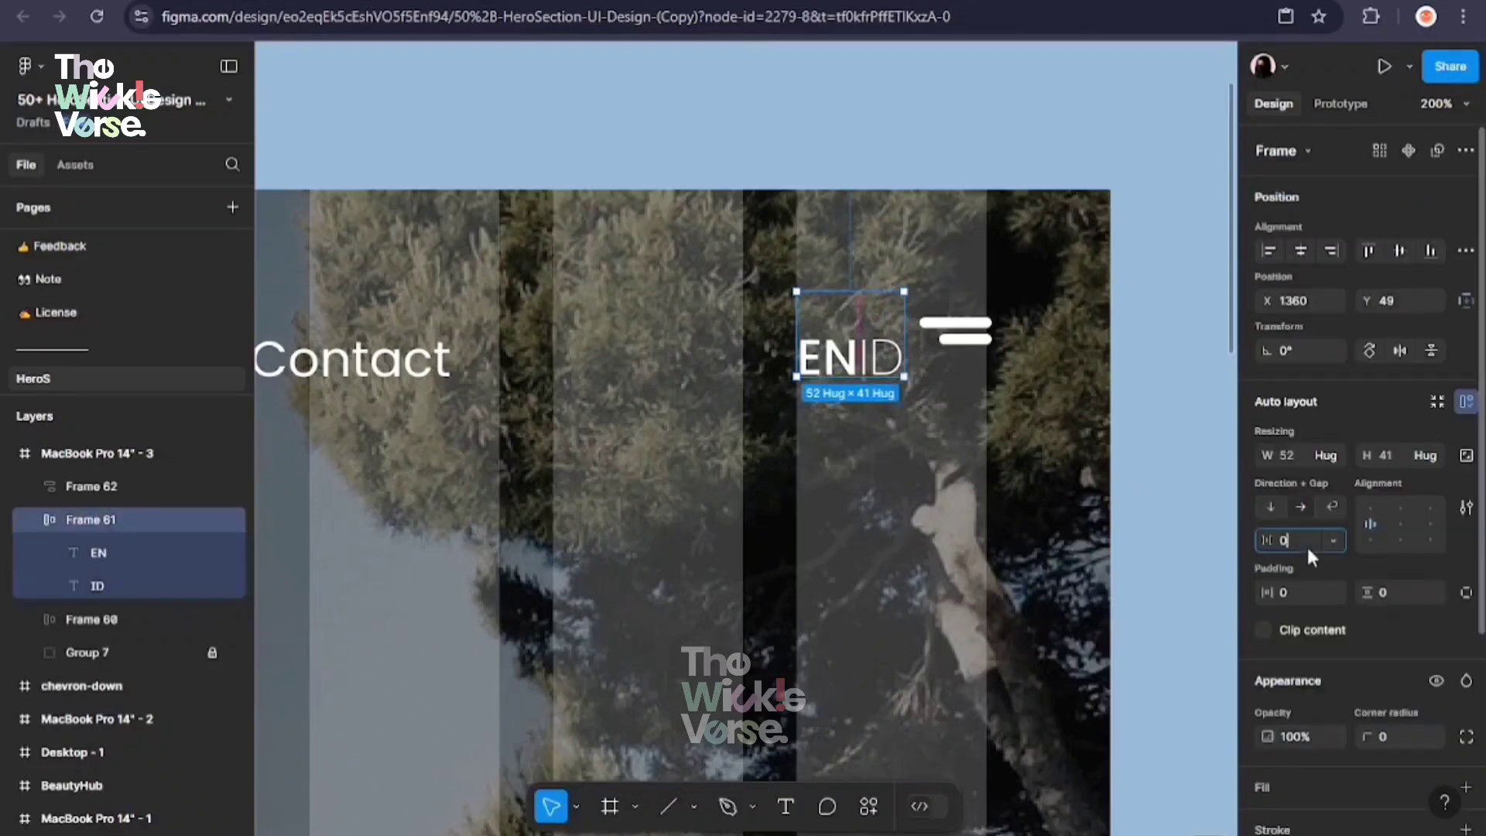
{"action": "double_click", "coordinate": [827, 360]}
{"action": "left_click", "coordinate": [1382, 735]}
{"action": "type", "text": "20"}
{"action": "key", "text": "Return"}
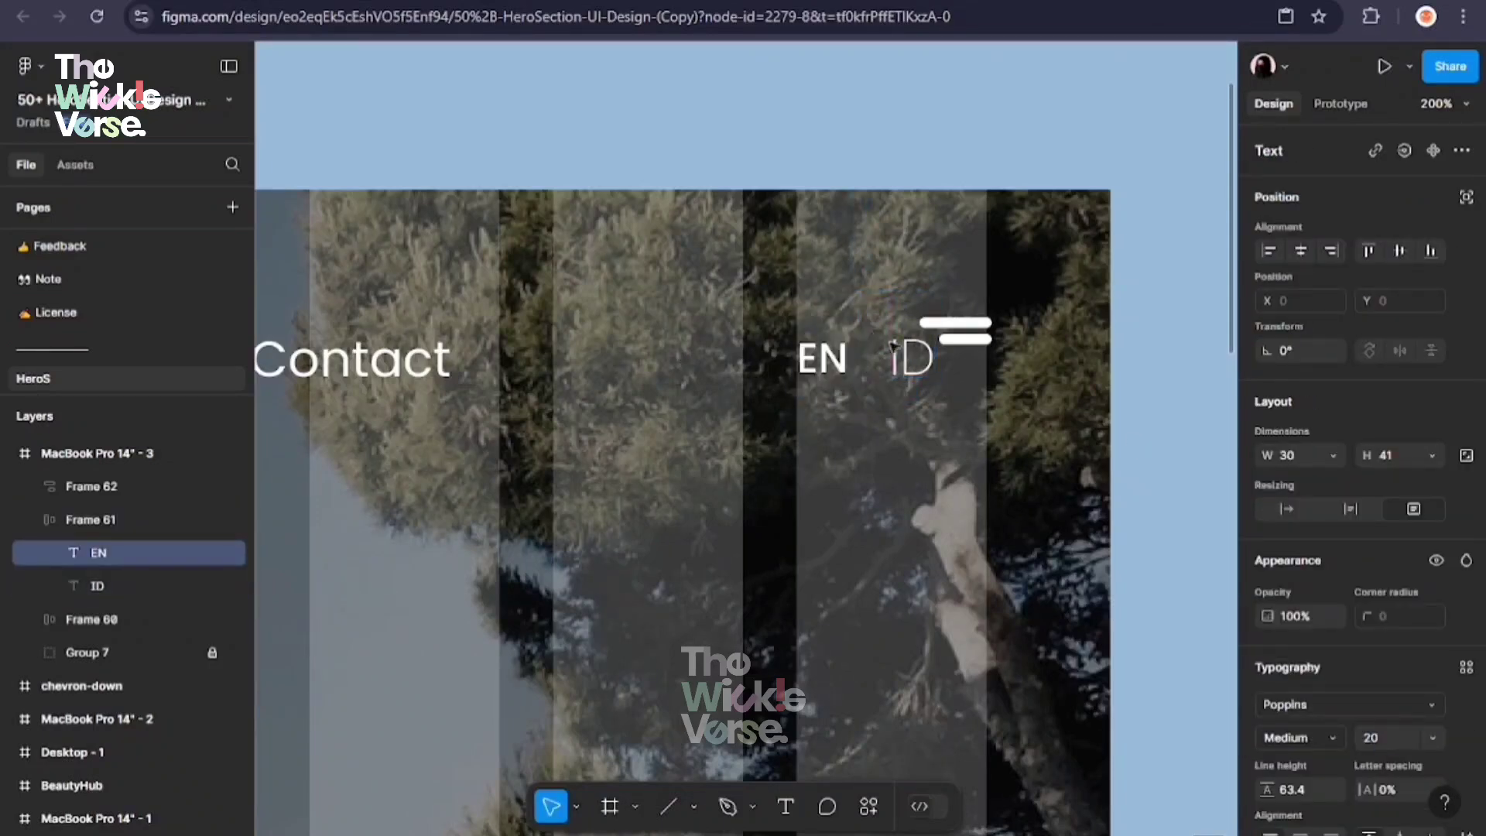
Set the ID label's font size to 20 and its weight to Light
{"action": "double_click", "coordinate": [906, 358]}
{"action": "left_click", "coordinate": [1386, 740]}
{"action": "type", "text": "20"}
{"action": "key", "text": "Return"}
{"action": "left_click", "coordinate": [1299, 738]}
{"action": "left_click", "coordinate": [1292, 390]}
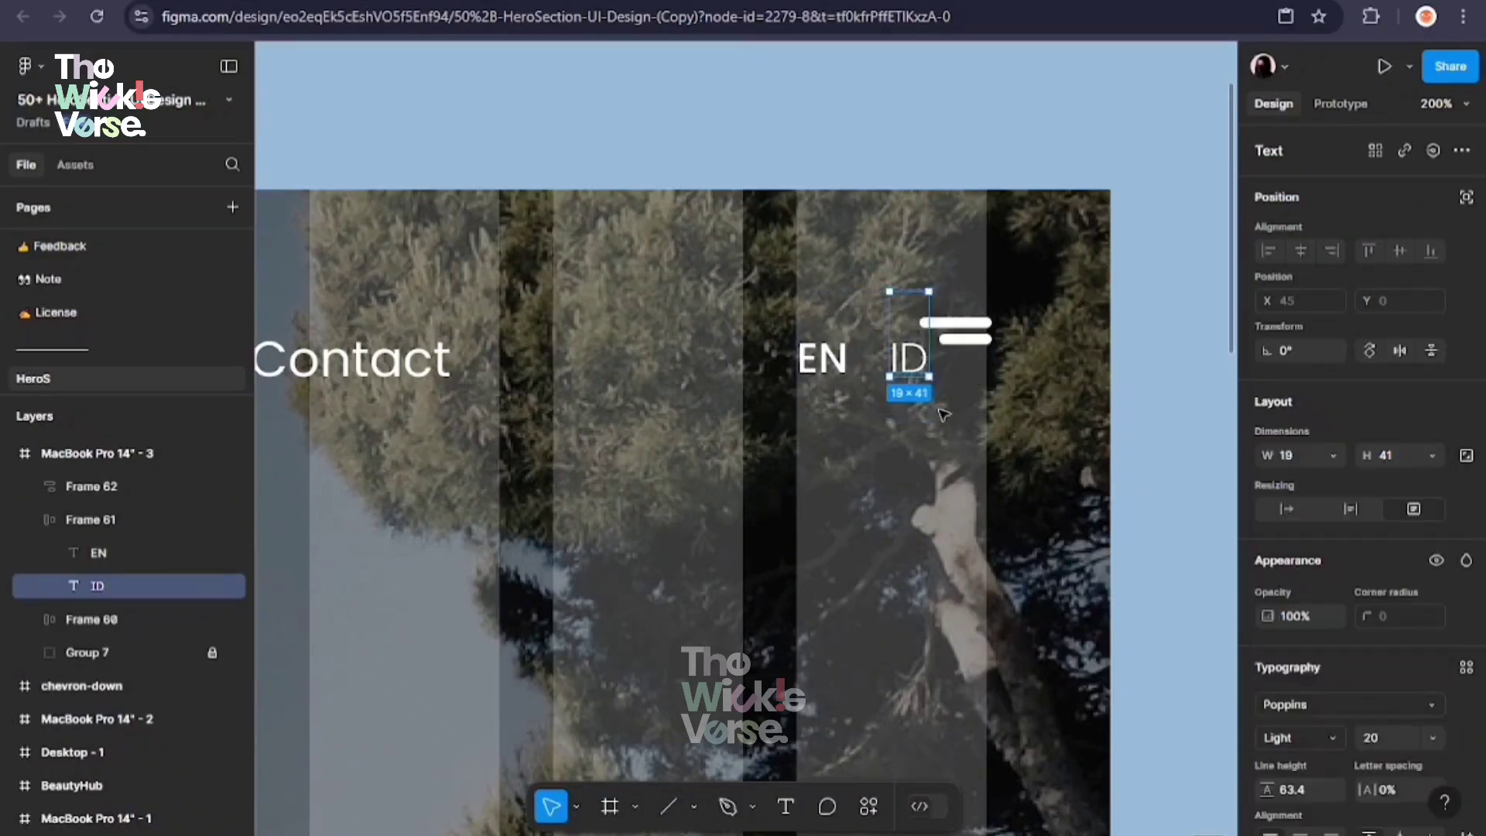
Move the language switch left, clear of the menu icon, and align the two on their vertical centres
{"action": "left_click_drag", "start_coordinate": [880, 345], "coordinate": [836, 345]}
{"action": "left_click_drag", "start_coordinate": [830, 420], "coordinate": [991, 316]}
{"action": "left_click", "coordinate": [960, 402]}
{"action": "left_click", "coordinate": [958, 364]}
{"action": "left_click_drag", "start_coordinate": [1010, 416], "coordinate": [859, 341]}
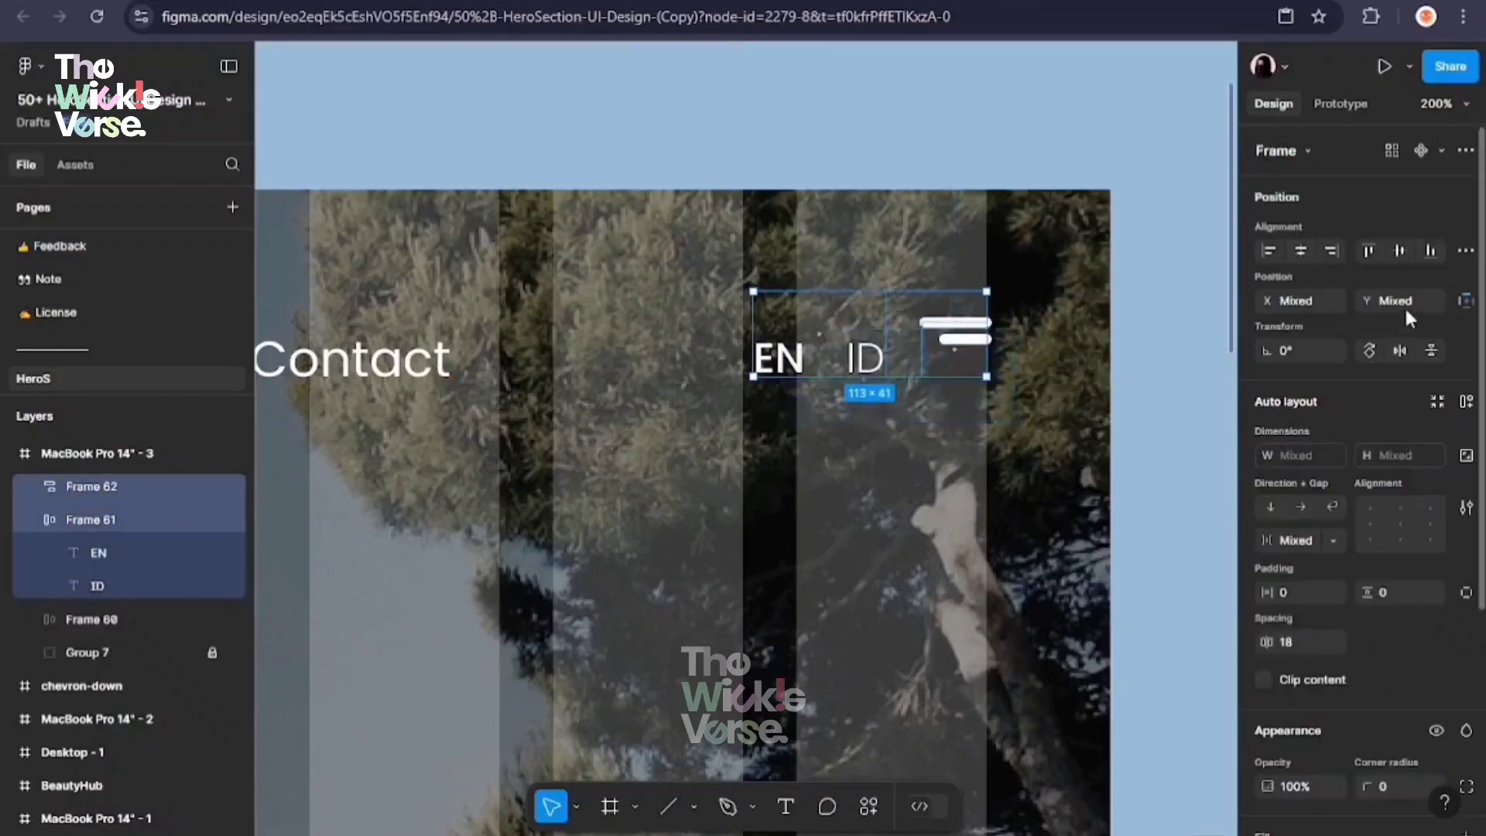
{"action": "left_click", "coordinate": [1399, 250]}
Move the menu icon down to X 1418, Y 73 and shift the language switch further left
{"action": "left_click", "coordinate": [957, 411]}
{"action": "left_click_drag", "start_coordinate": [965, 316], "coordinate": [968, 350]}
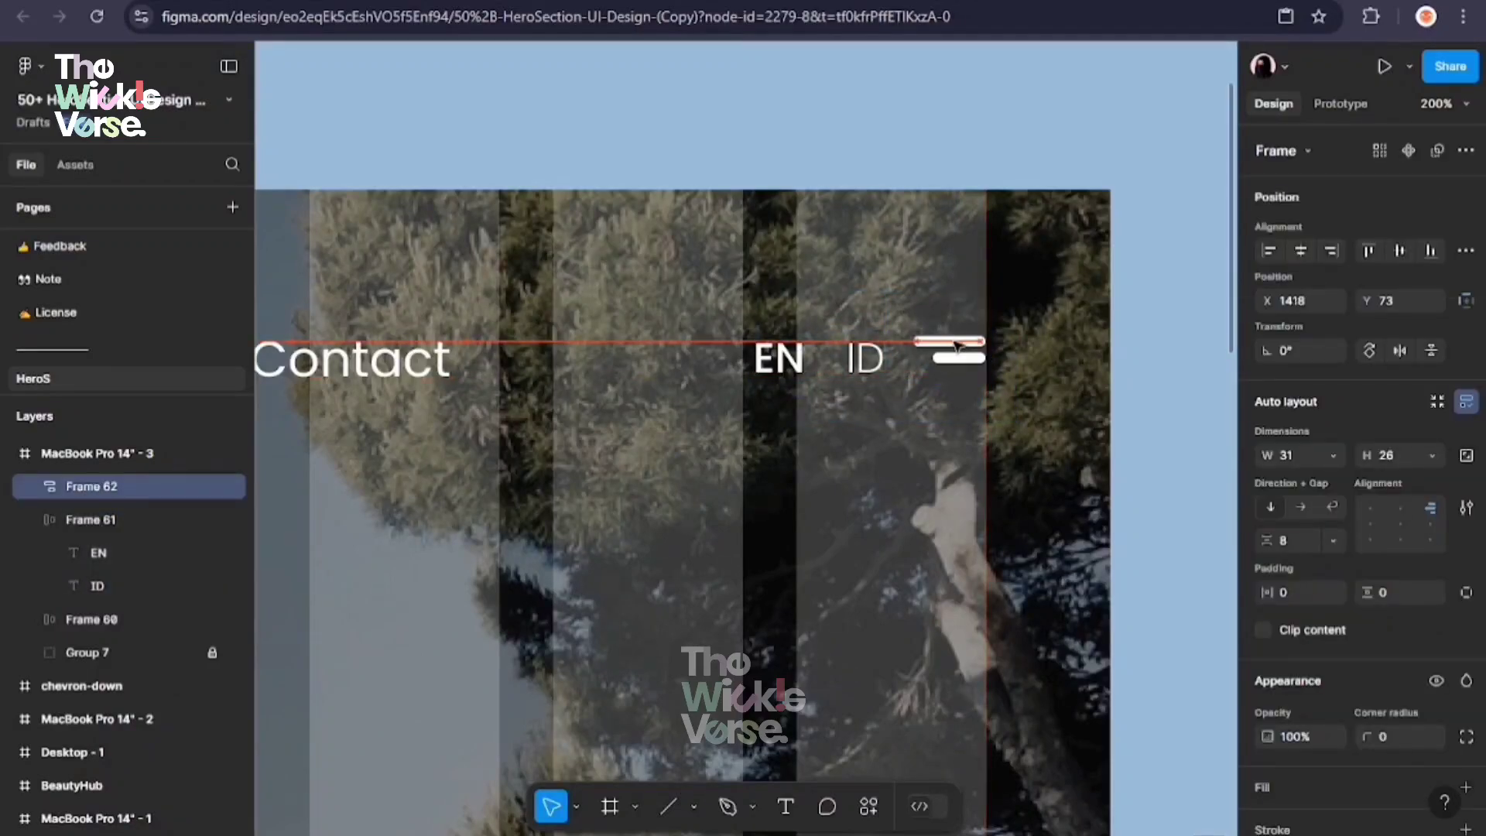
{"action": "left_click_drag", "start_coordinate": [851, 351], "coordinate": [793, 350]}
Try to combine the shifted language switch and the menu icon in an auto layout
{"action": "left_click_drag", "start_coordinate": [989, 430], "coordinate": [759, 347]}
{"action": "right_click", "coordinate": [759, 347]}
{"action": "left_click", "coordinate": [921, 493]}
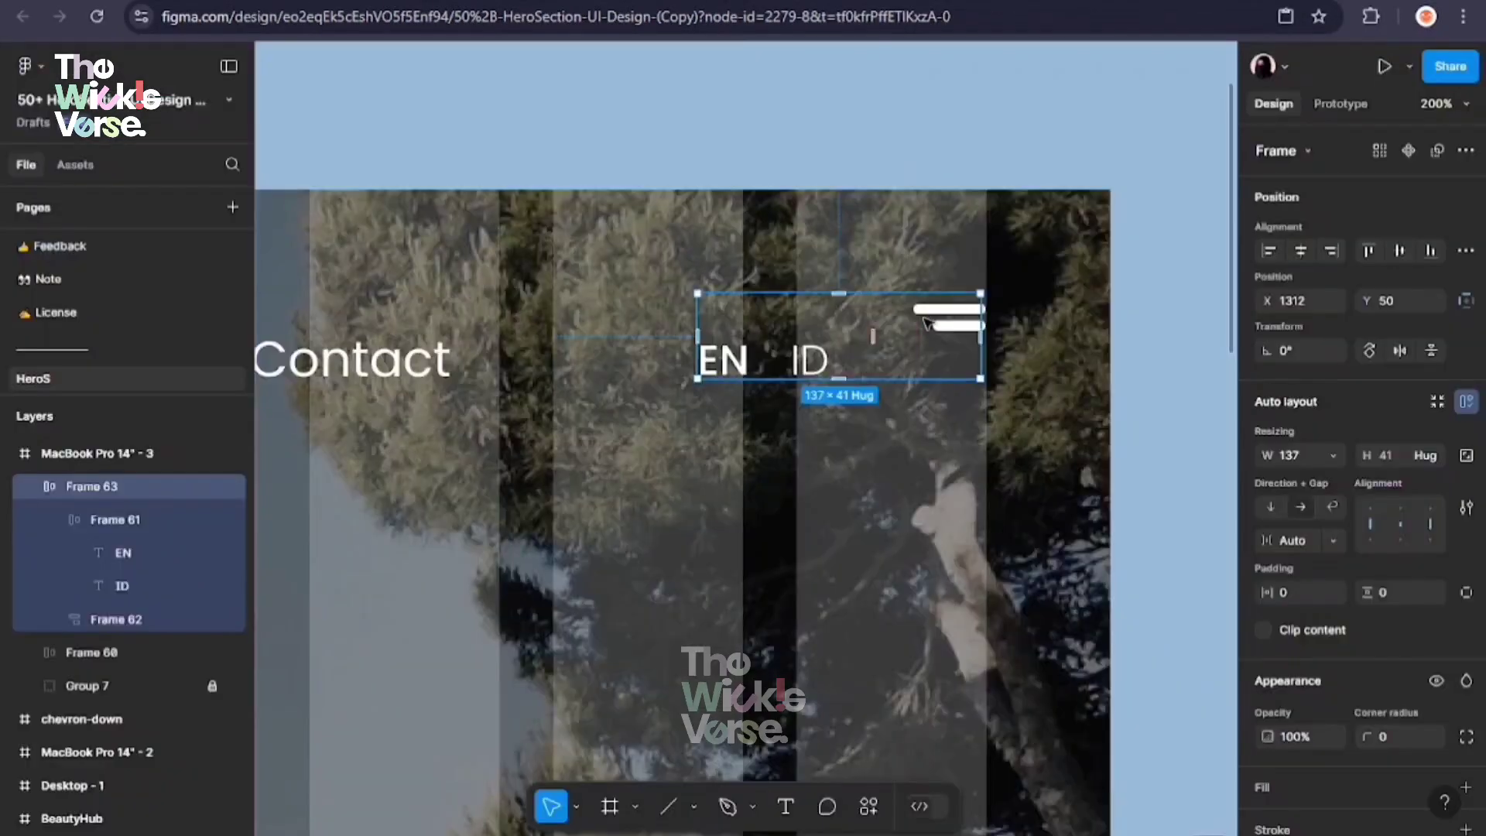
{"action": "key", "text": "ctrl+z"}
Combine the language switch and the menu icon in a vertically centred horizontal auto layout with a gap of 30
{"action": "left_click", "coordinate": [960, 329]}
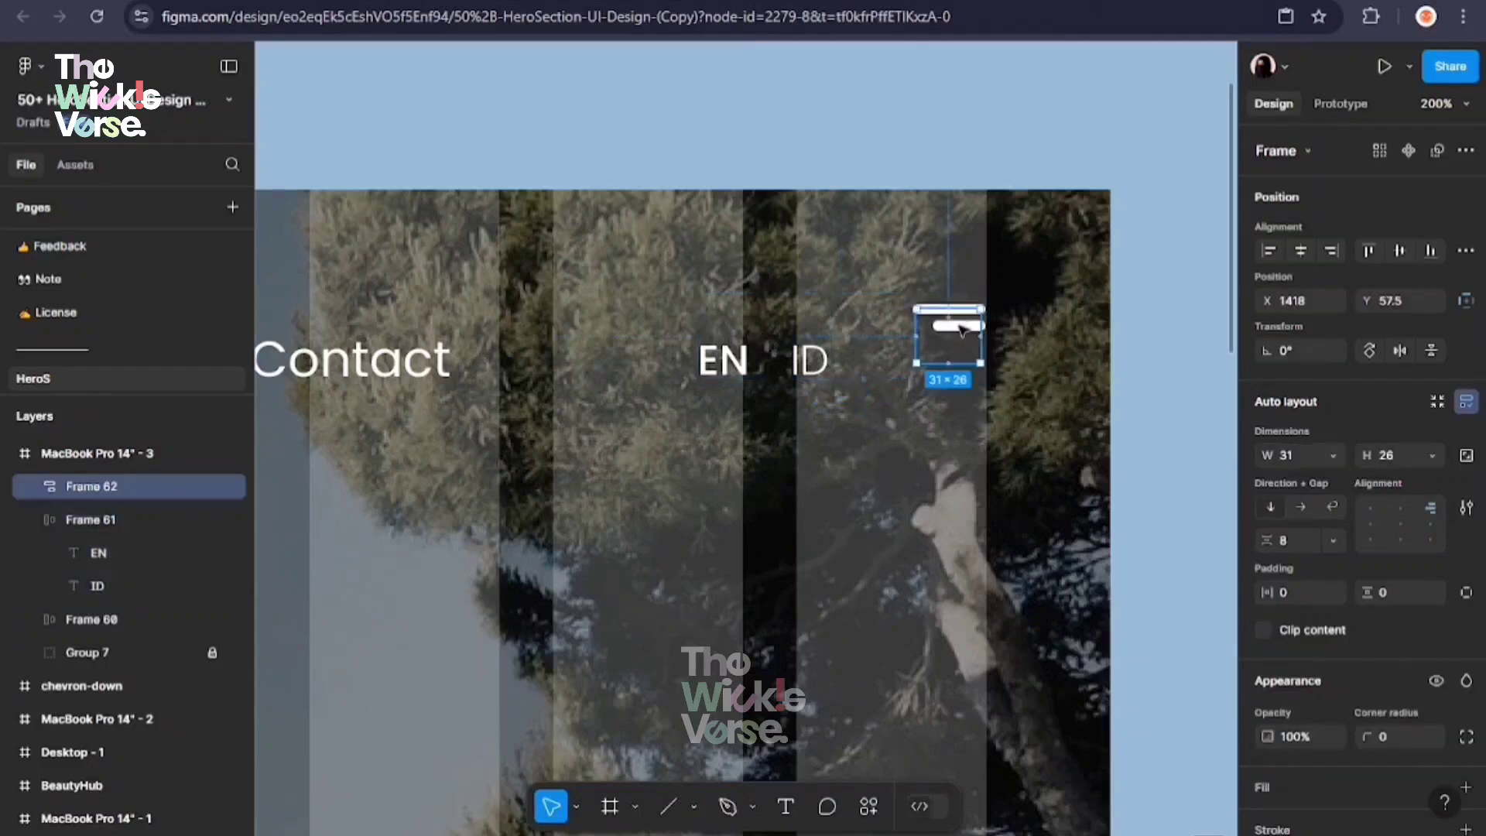
{"action": "left_click", "coordinate": [969, 385]}
{"action": "left_click_drag", "start_coordinate": [968, 385], "coordinate": [821, 352]}
{"action": "right_click", "coordinate": [936, 372]}
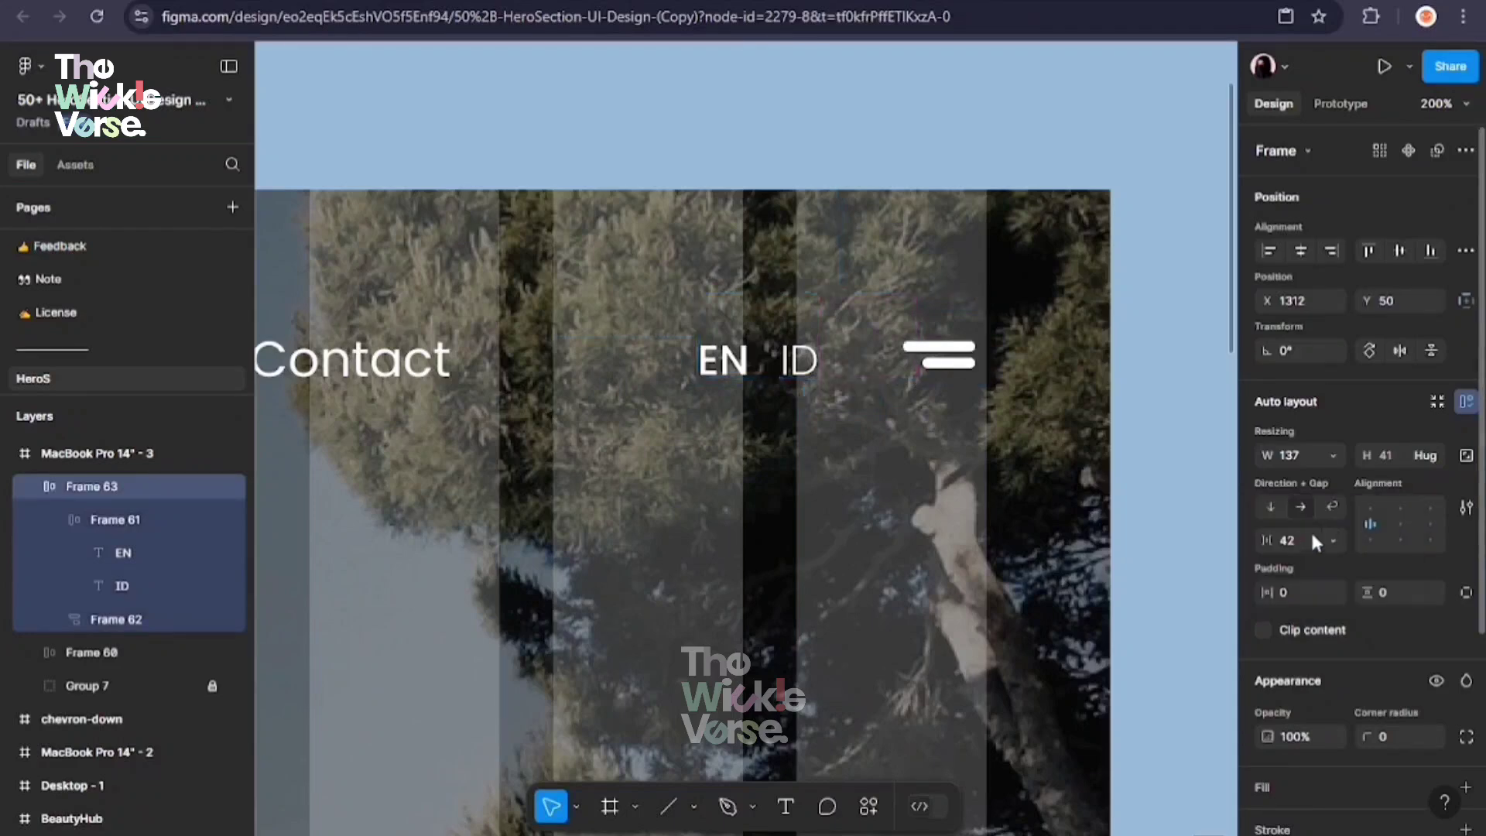
{"action": "left_click_drag", "start_coordinate": [854, 331], "coordinate": [867, 332]}
{"action": "left_click", "coordinate": [863, 338]}
{"action": "type", "text": "30"}
{"action": "key", "text": "Return"}
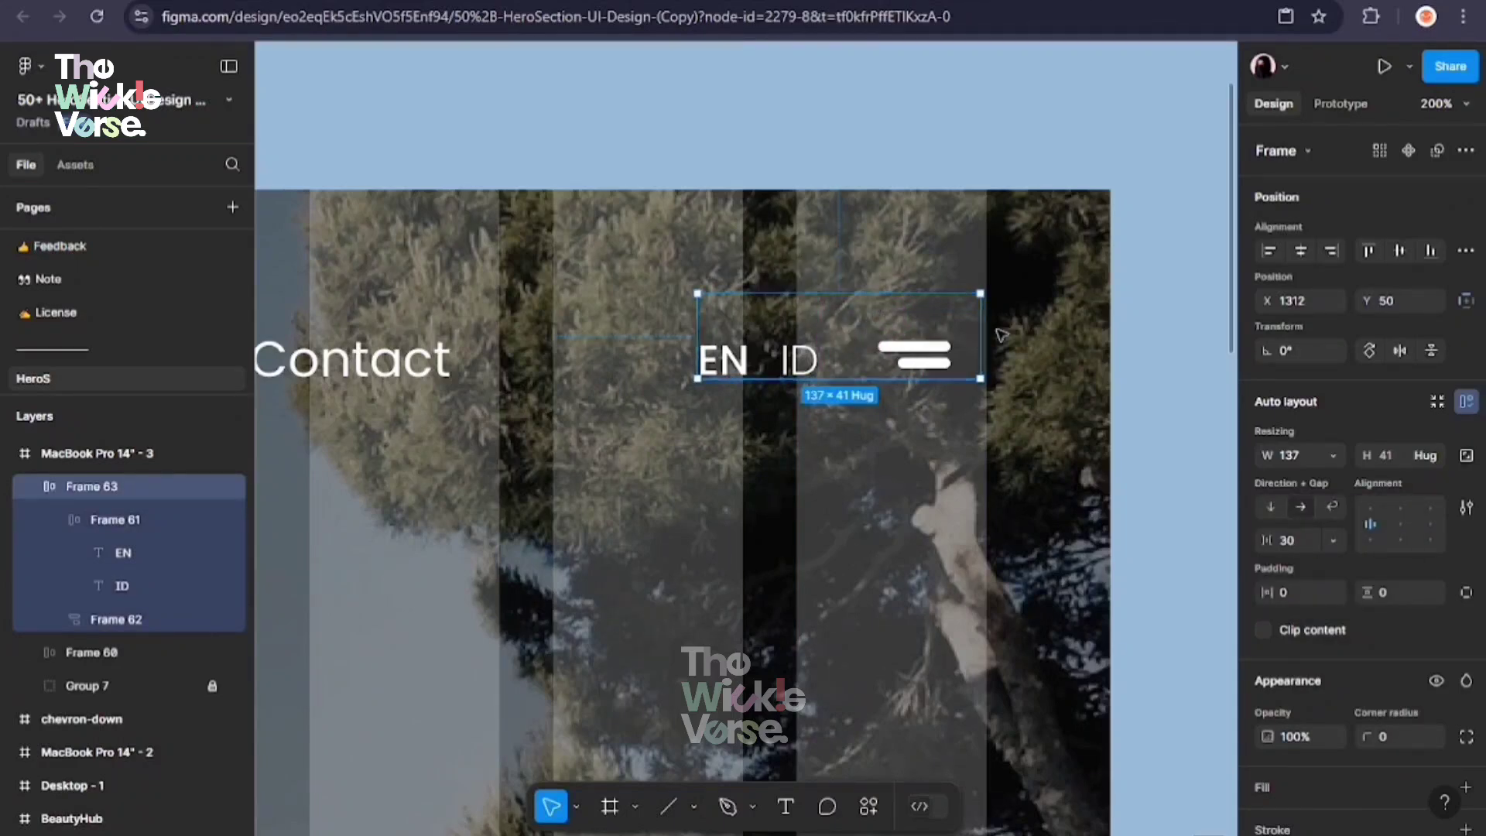
Fit the language and menu-icon group to its contents at the right margin and combine it with the navigation menu in an auto layout
{"action": "left_click_drag", "start_coordinate": [981, 336], "coordinate": [954, 335]}
{"action": "left_click_drag", "start_coordinate": [882, 333], "coordinate": [916, 339]}
{"action": "left_click_drag", "start_coordinate": [1001, 448], "coordinate": [434, 322]}
{"action": "right_click", "coordinate": [797, 348]}
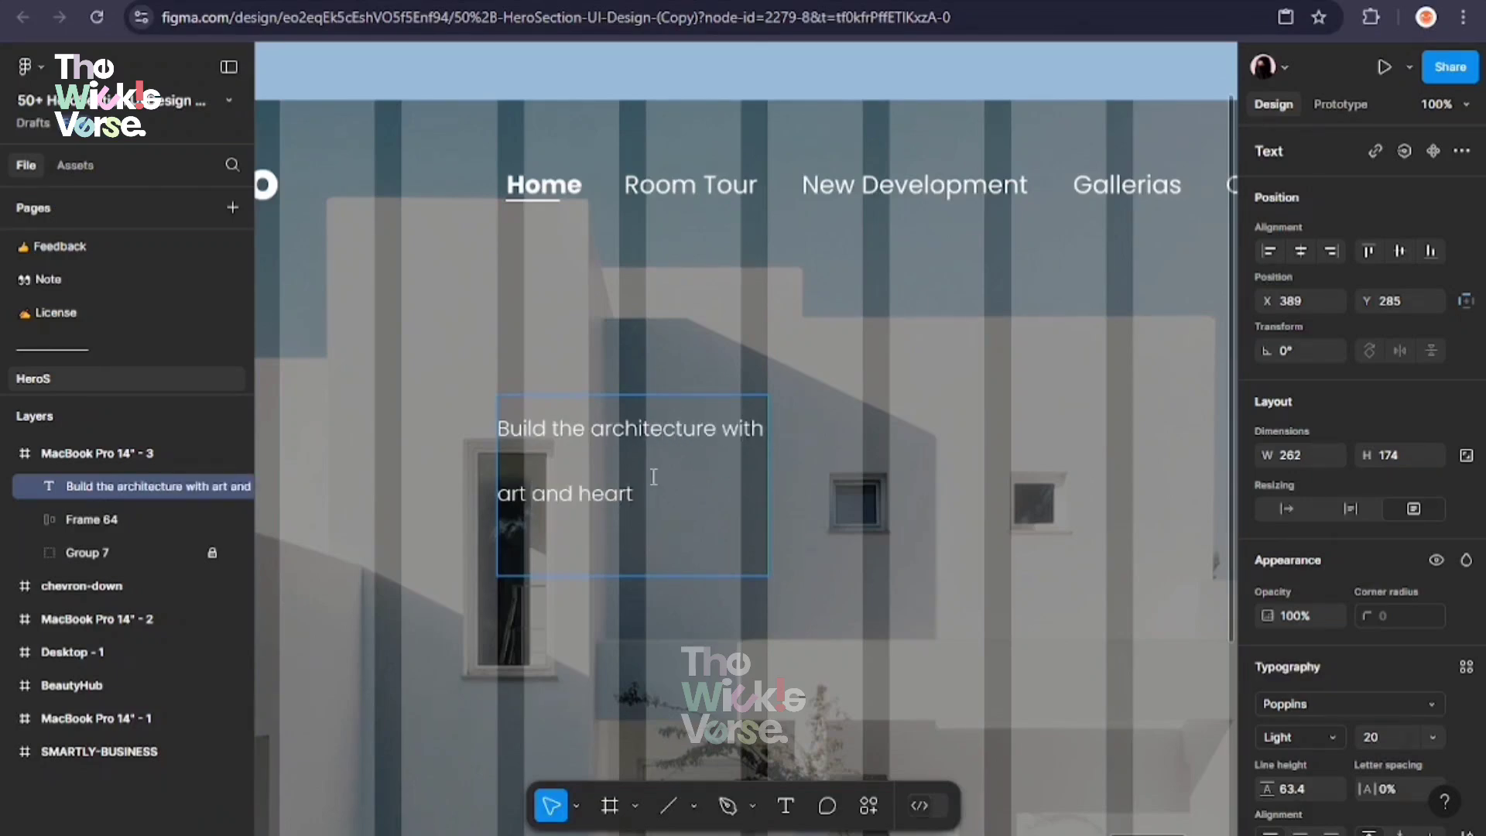
Narrow the "Build the architecture with art and heart." text box to 215 wide and set its font to Playfair Display
{"action": "left_click_drag", "start_coordinate": [830, 481], "coordinate": [719, 482]}
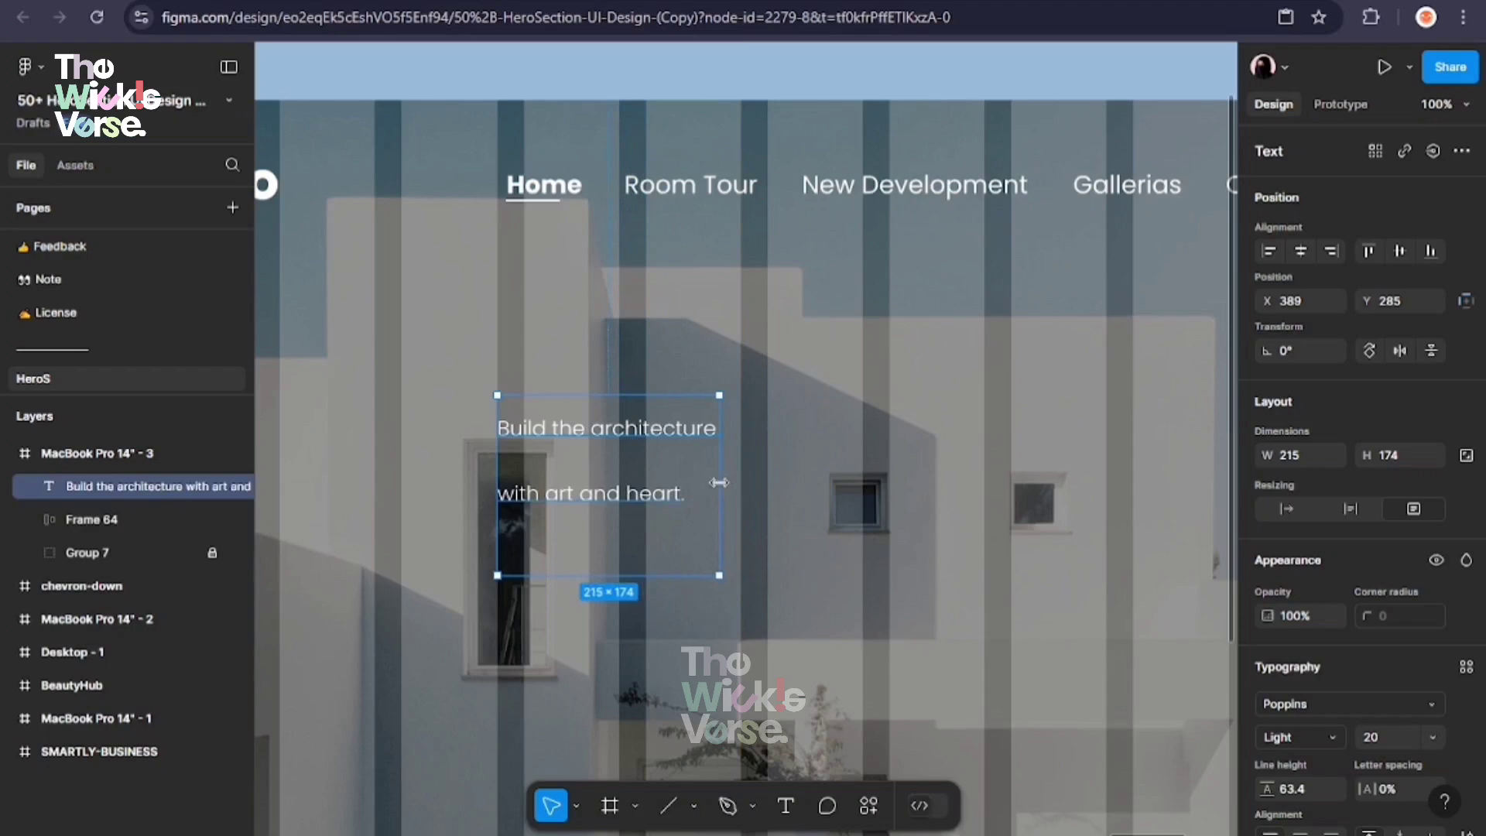
{"action": "double_click", "coordinate": [648, 479]}
{"action": "left_click", "coordinate": [1351, 703]}
{"action": "type", "text": "disp"}
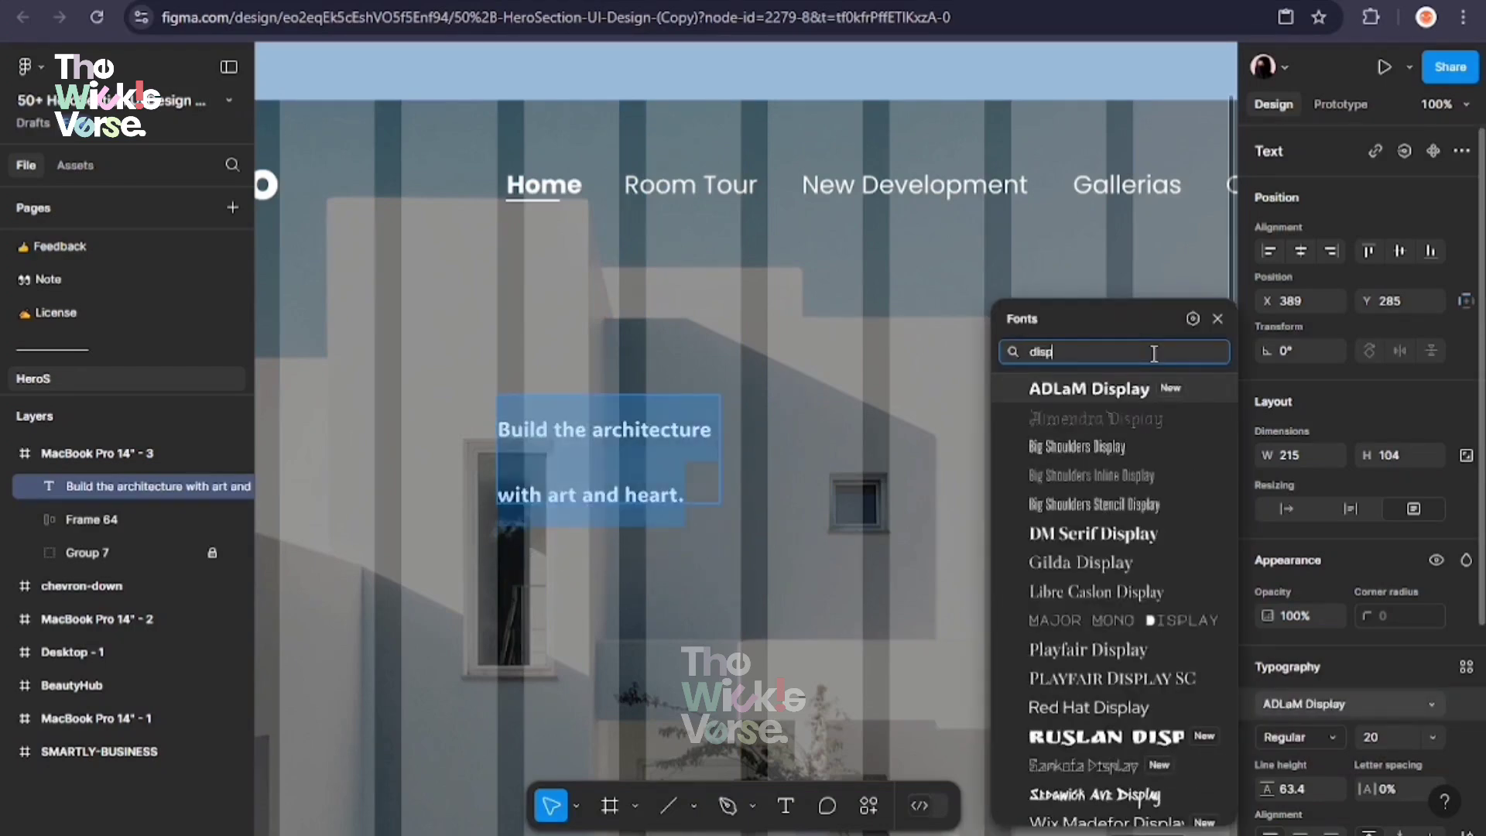
{"action": "left_click", "coordinate": [1146, 650]}
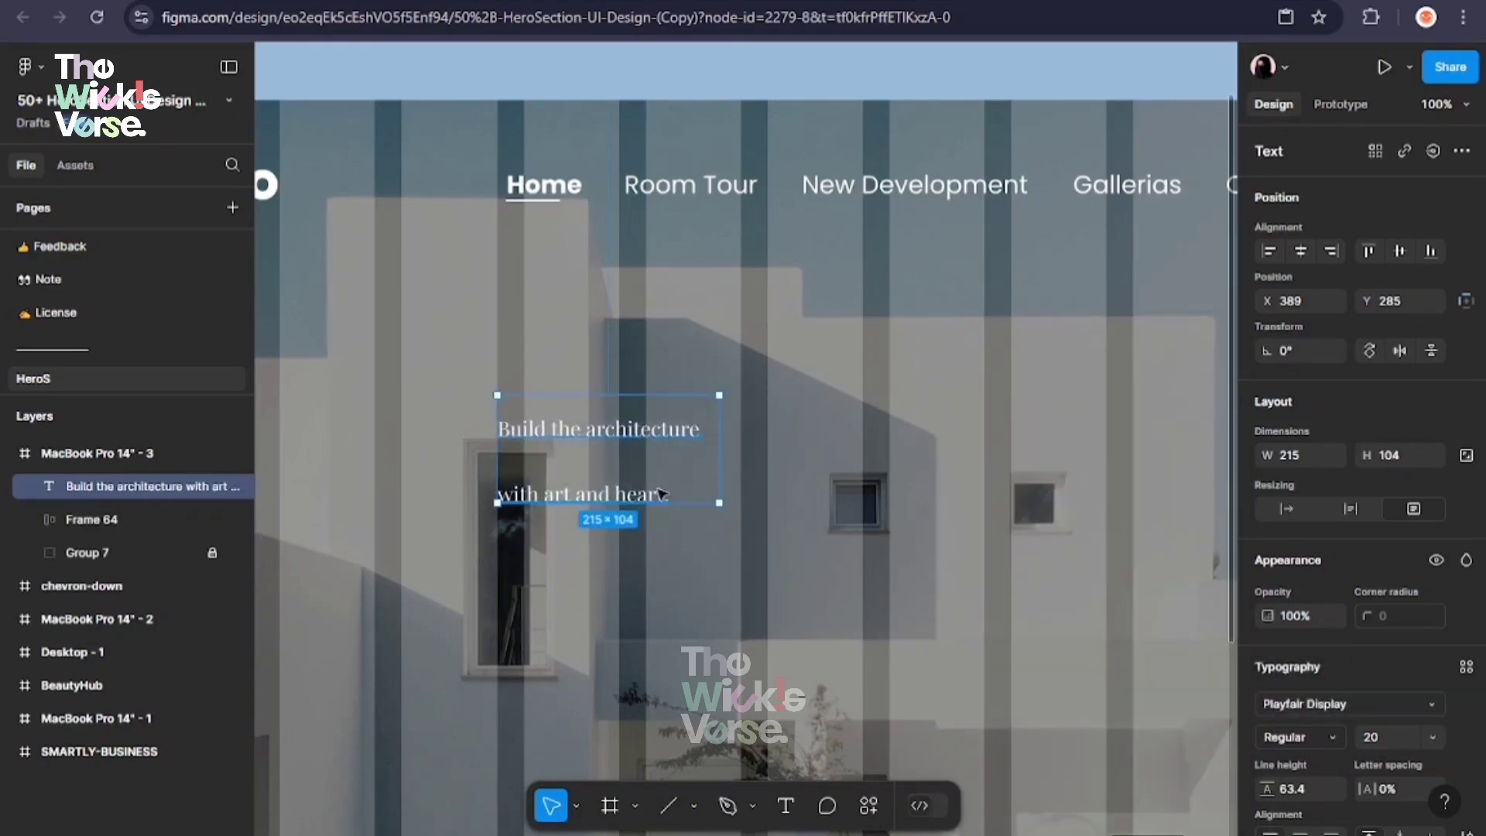
Duplicate the text, trim the original to "Build the architecture" and move the full-text copy below it
{"action": "left_click_drag", "start_coordinate": [662, 494], "coordinate": [504, 497], "text": "alt"}
{"action": "double_click", "coordinate": [664, 493]}
{"action": "key", "text": "BackSpace"}
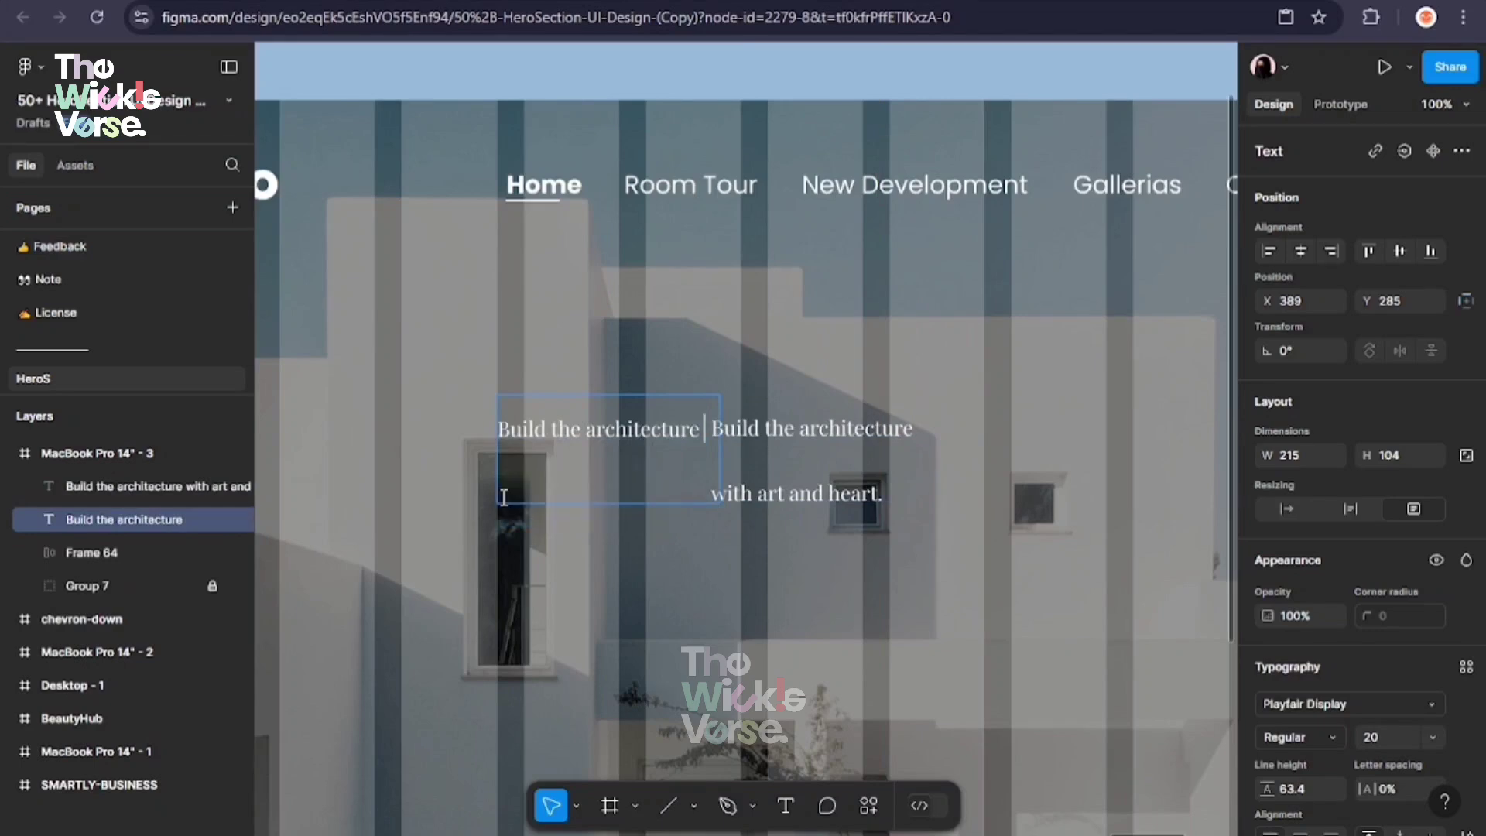
{"action": "left_click_drag", "start_coordinate": [759, 499], "coordinate": [858, 683]}
Scale the "Build the architecture" headline up to about 637 × 133
{"action": "left_click", "coordinate": [596, 426]}
{"action": "left_click_drag", "start_coordinate": [647, 504], "coordinate": [1167, 485]}
{"action": "key", "text": "k"}
{"action": "key", "text": "ctrl+plus"}
{"action": "key", "text": "ctrl+minus"}
{"action": "key", "text": "ctrl+minus"}
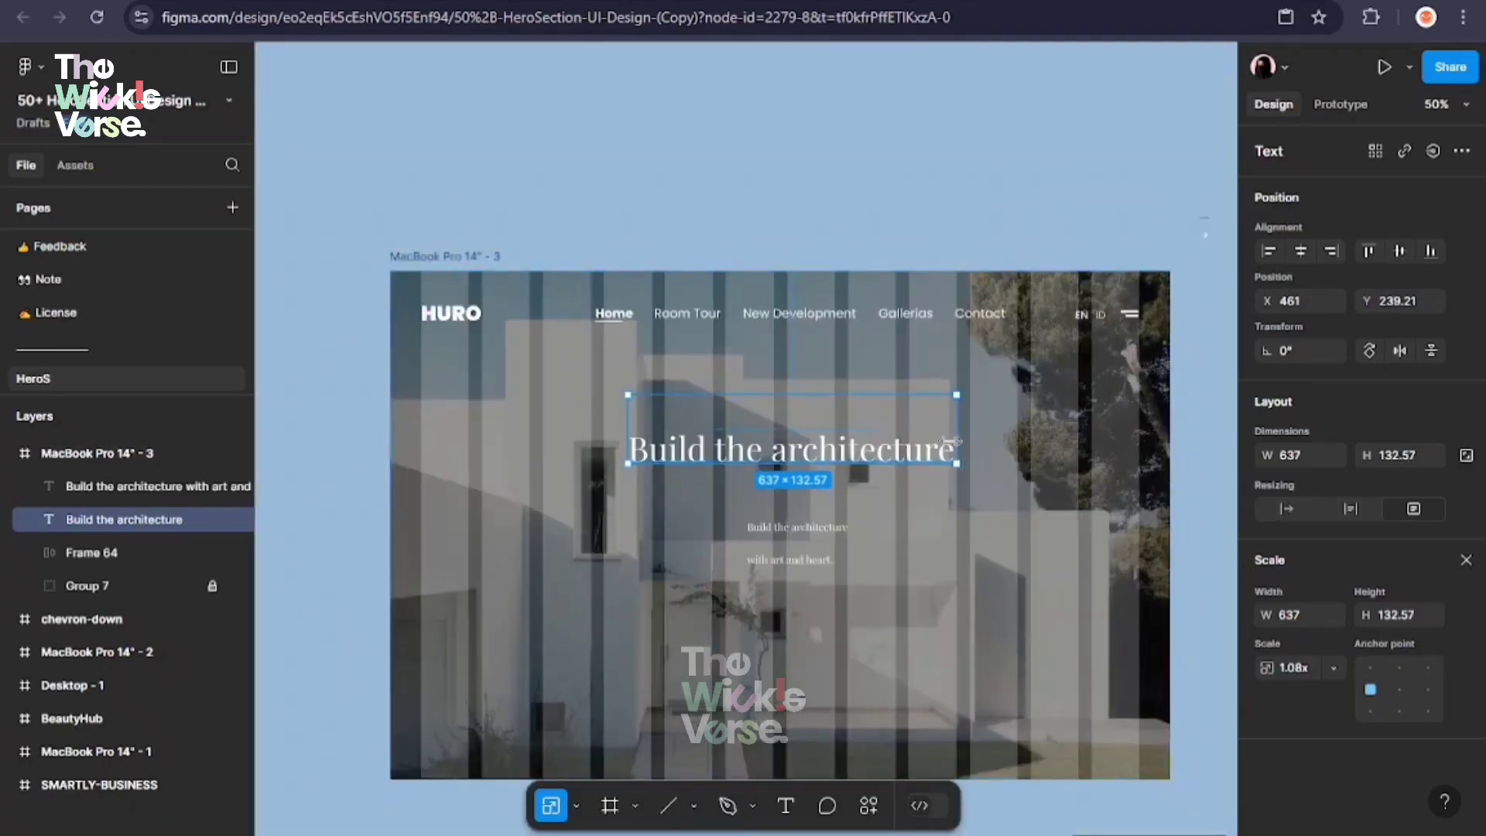
{"action": "left_click_drag", "start_coordinate": [958, 441], "coordinate": [1017, 425]}
{"action": "key", "text": "ctrl+z"}
{"action": "key", "text": "plus"}
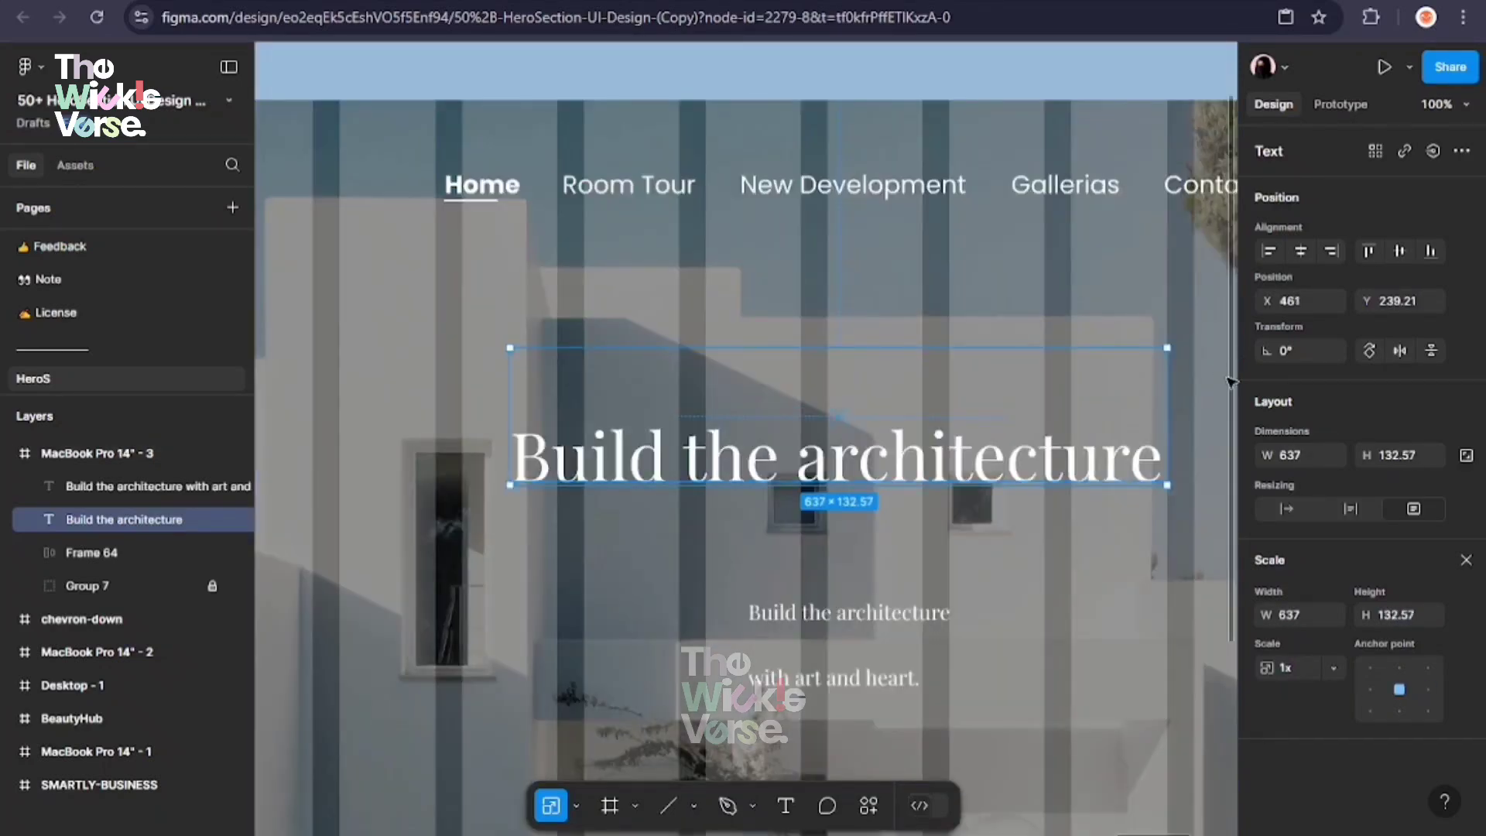
Set the line height of the small "Build the architecture with art and heart." text to 25
{"action": "scroll", "coordinate": [1231, 382], "scroll_direction": "down", "scroll_amount": 1}
{"action": "left_click", "coordinate": [875, 519]}
{"action": "key", "text": "v"}
{"action": "scroll", "coordinate": [1400, 537], "scroll_direction": "down", "scroll_amount": 3}
{"action": "left_click", "coordinate": [1319, 577]}
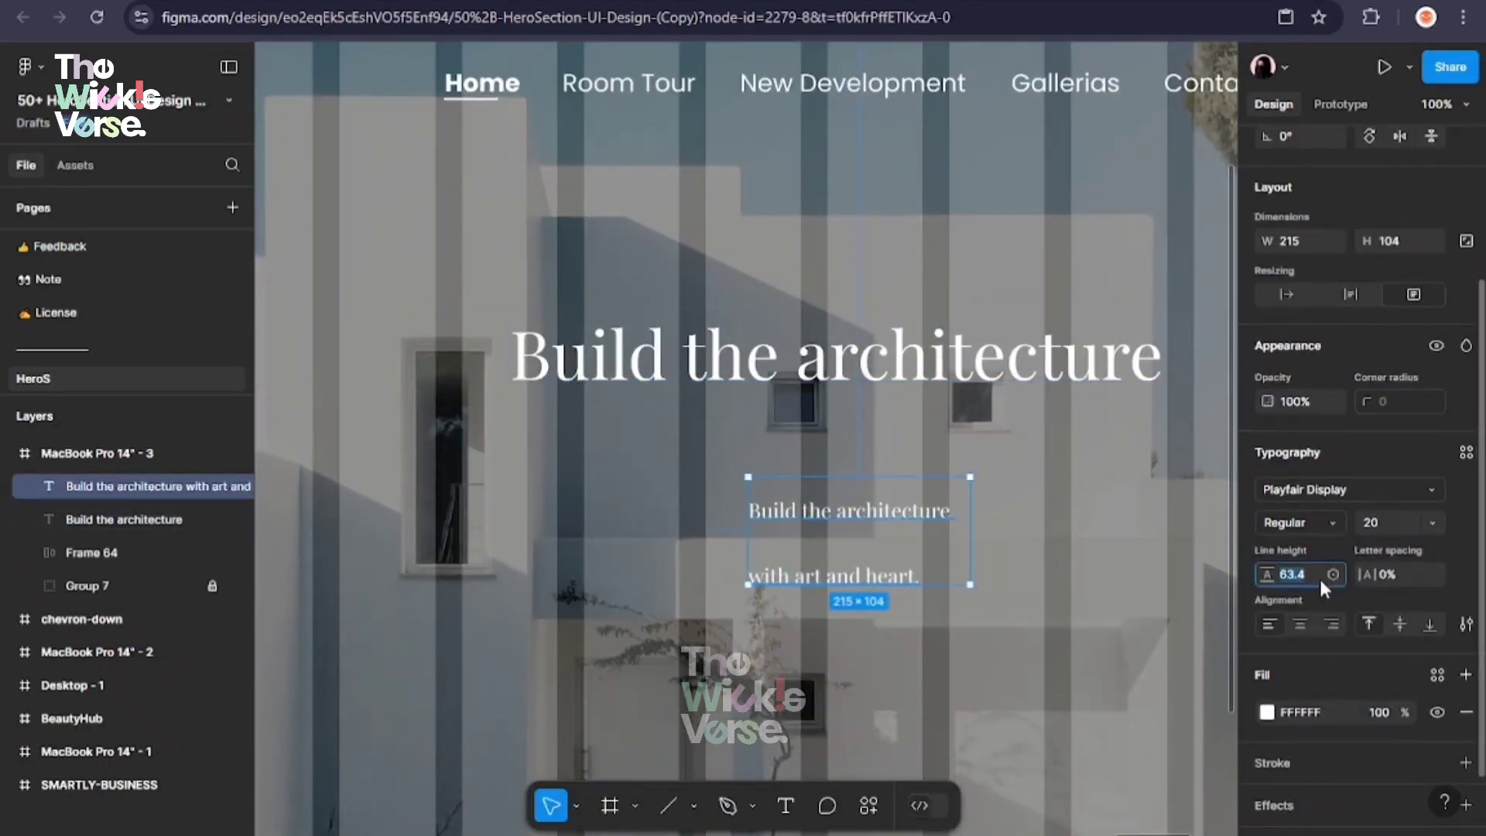
{"action": "type", "text": "20"}
{"action": "key", "text": "Return"}
{"action": "type", "text": "25"}
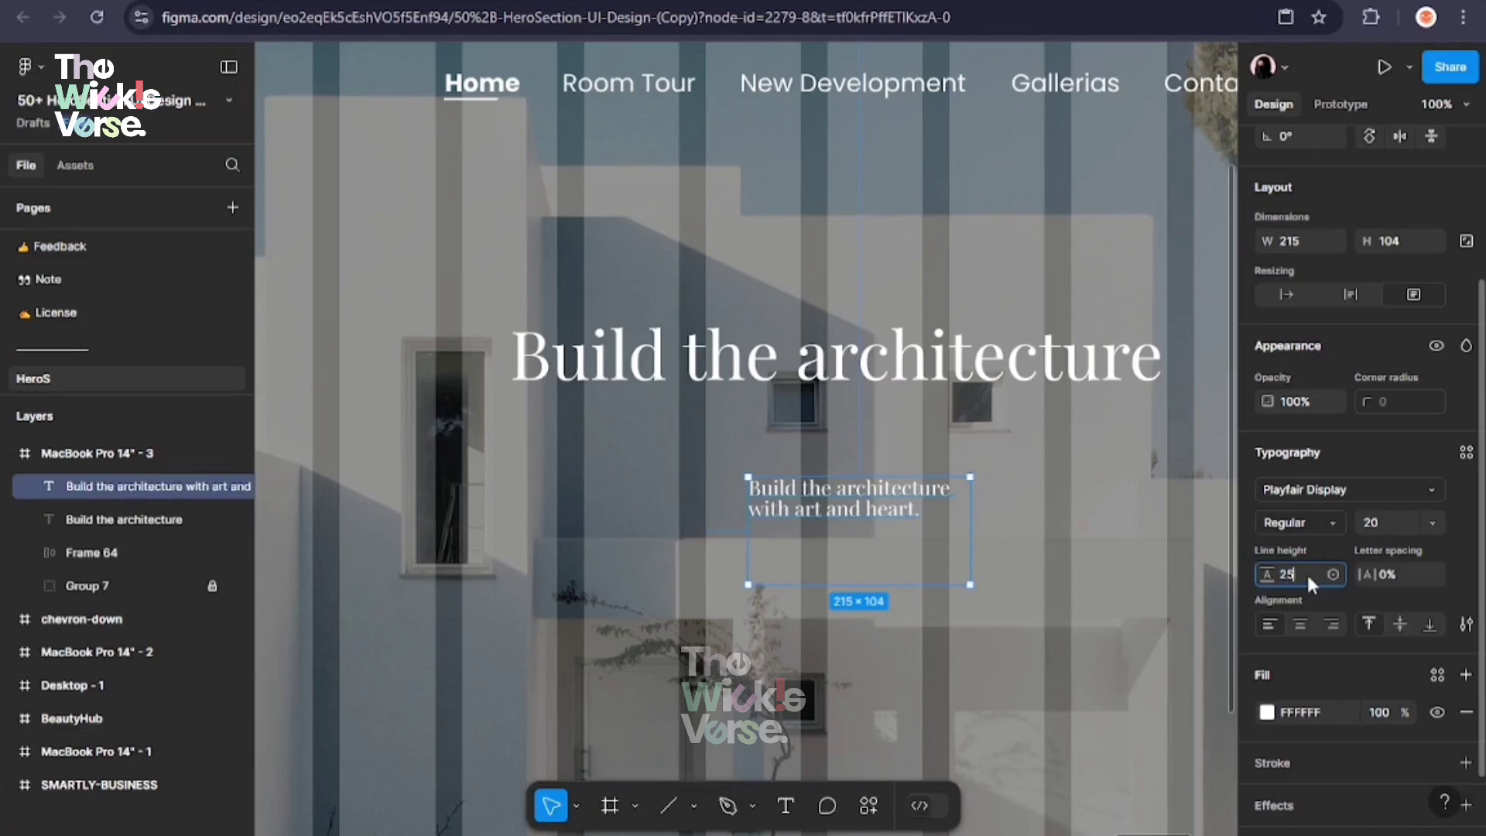
Delete the large "Build the architecture" text, shorten the remaining text box to 51 high and center its lines
{"action": "left_click", "coordinate": [929, 360]}
{"action": "key", "text": "Delete"}
{"action": "left_click", "coordinate": [875, 509]}
{"action": "left_click_drag", "start_coordinate": [880, 584], "coordinate": [879, 530]}
{"action": "scroll", "coordinate": [1349, 595], "scroll_direction": "down", "scroll_amount": 4}
{"action": "key", "text": "ctrl+z"}
{"action": "key", "text": "ctrl+z"}
{"action": "key", "text": "ctrl+z"}
{"action": "key", "text": "ctrl+z"}
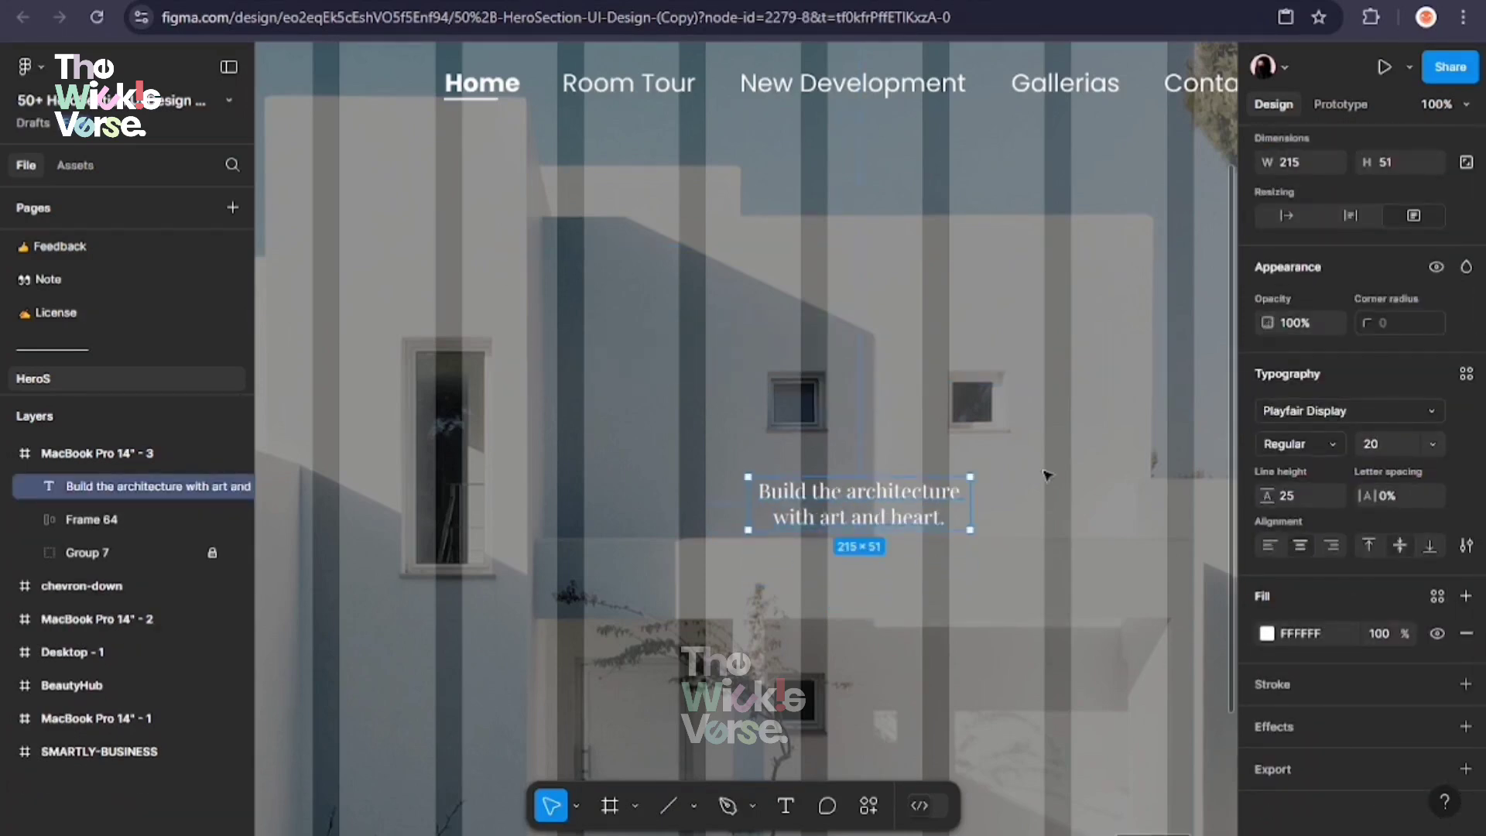
Enlarge the two-line headline to about 432 × 111 and make the word "architecture" bold
{"action": "left_click", "coordinate": [1306, 251]}
{"action": "double_click", "coordinate": [812, 372]}
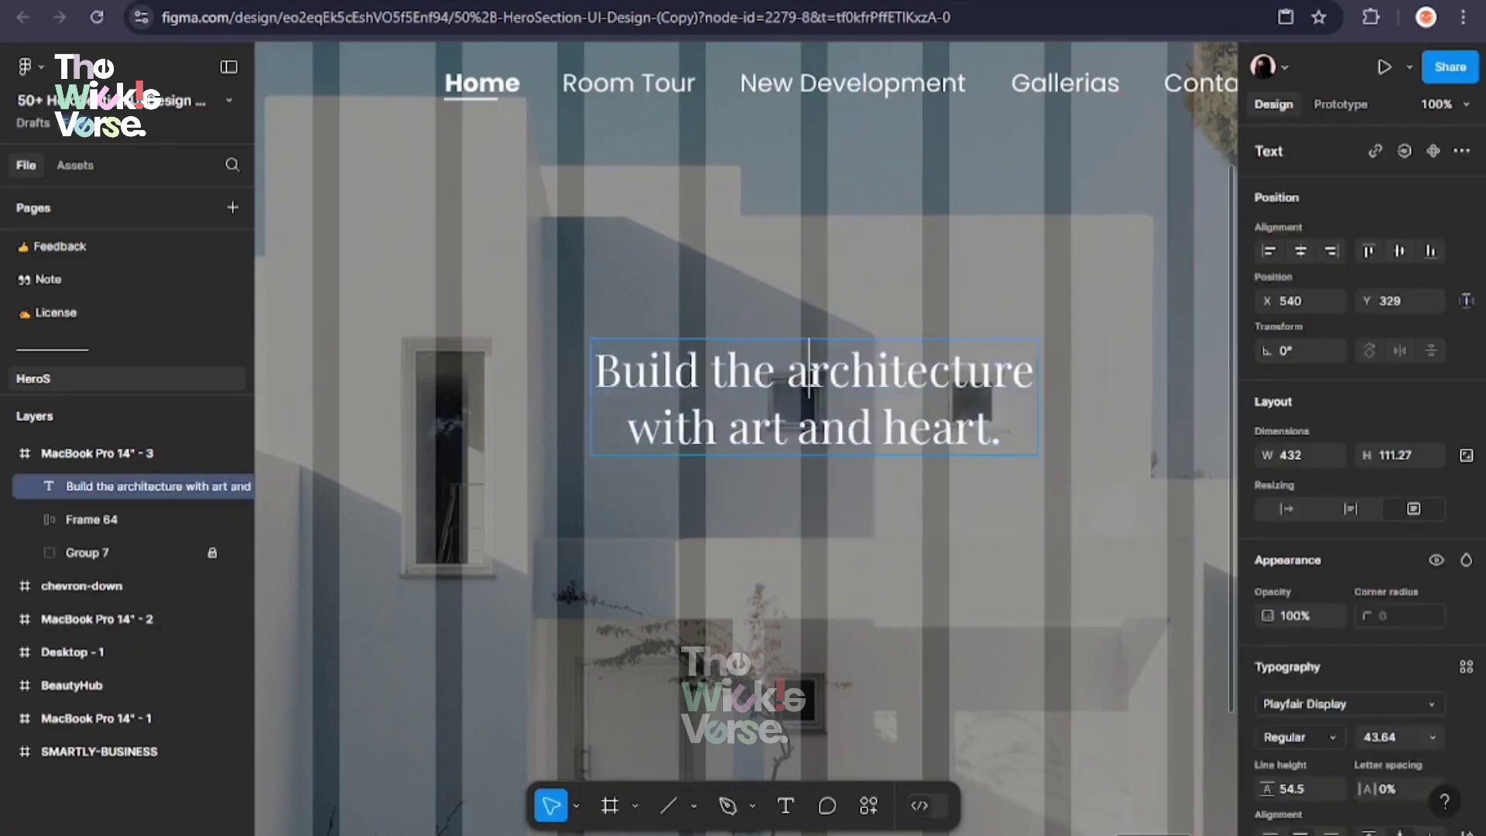
{"action": "scroll", "coordinate": [1355, 542], "scroll_direction": "down", "scroll_amount": 4}
{"action": "left_click", "coordinate": [1301, 446]}
{"action": "left_click", "coordinate": [1308, 514]}
{"action": "key", "text": "Escape"}
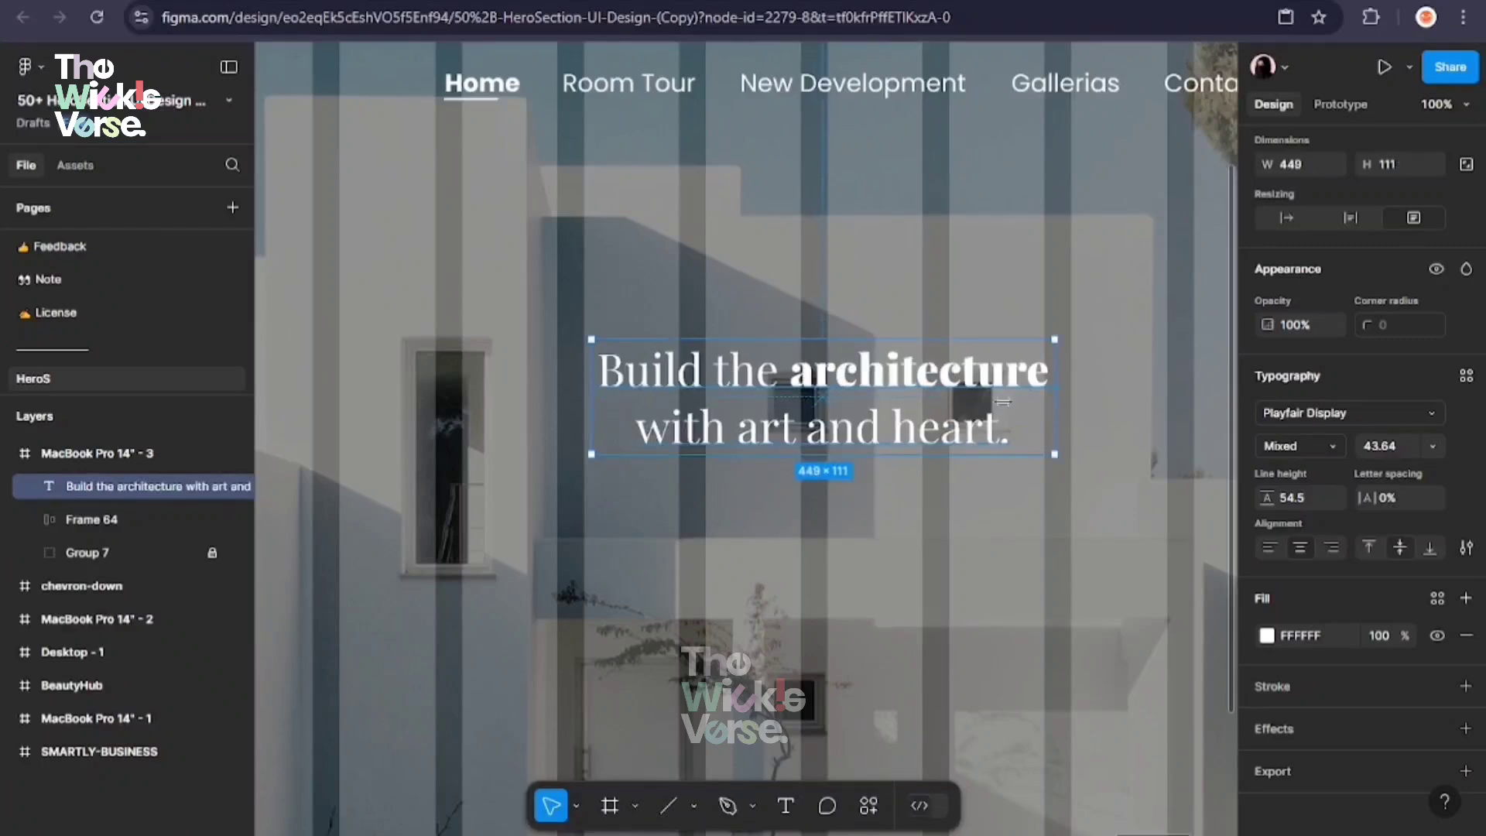
Make the words "art" and "heart." in the headline bold
{"action": "double_click", "coordinate": [751, 433]}
{"action": "left_click", "coordinate": [1301, 446]}
{"action": "left_click", "coordinate": [1324, 568]}
{"action": "double_click", "coordinate": [938, 426]}
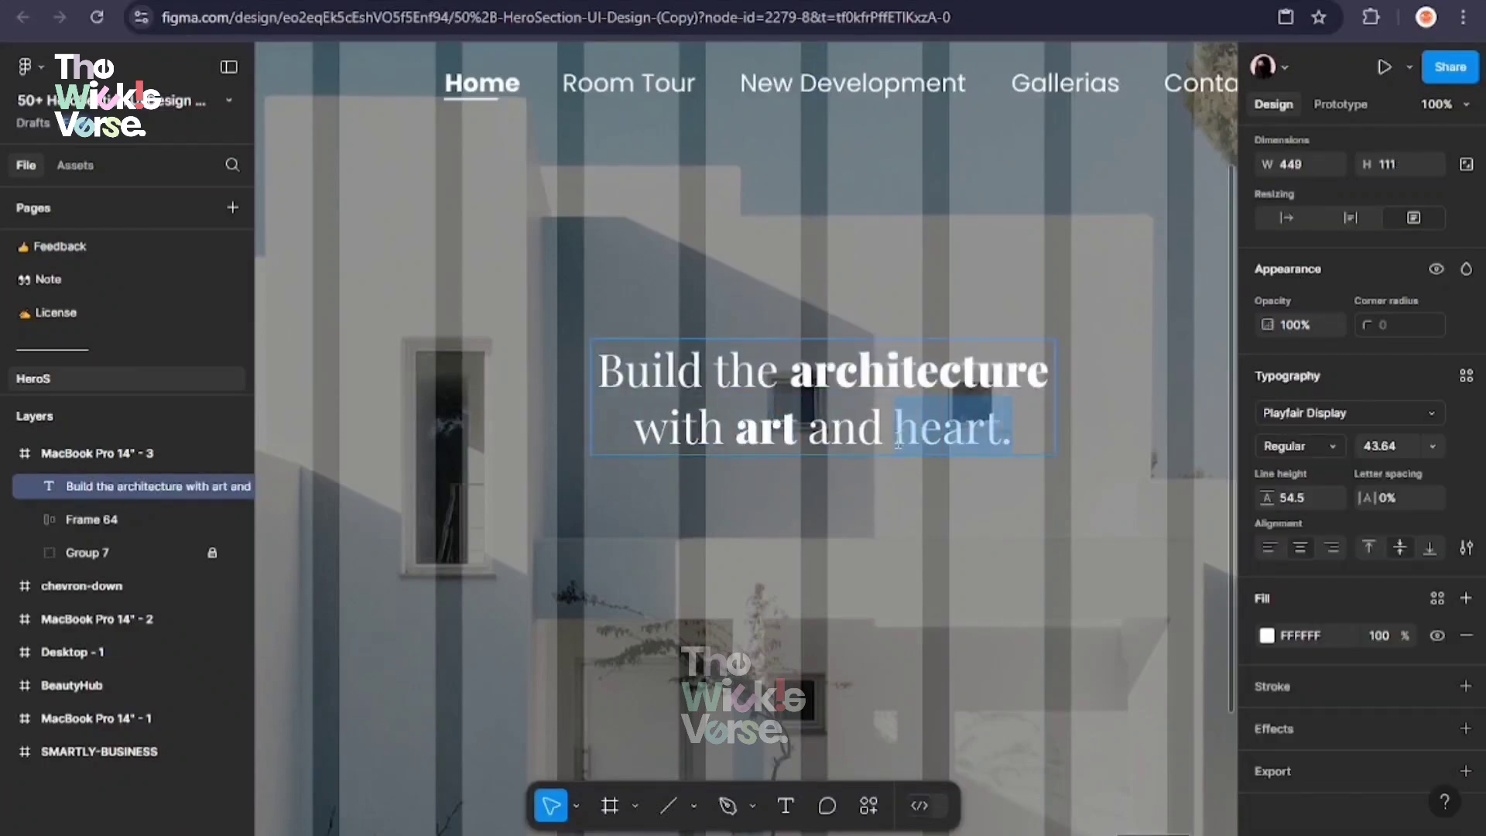
{"action": "left_click", "coordinate": [1301, 446]}
{"action": "left_click", "coordinate": [1311, 534]}
{"action": "key", "text": "Escape"}
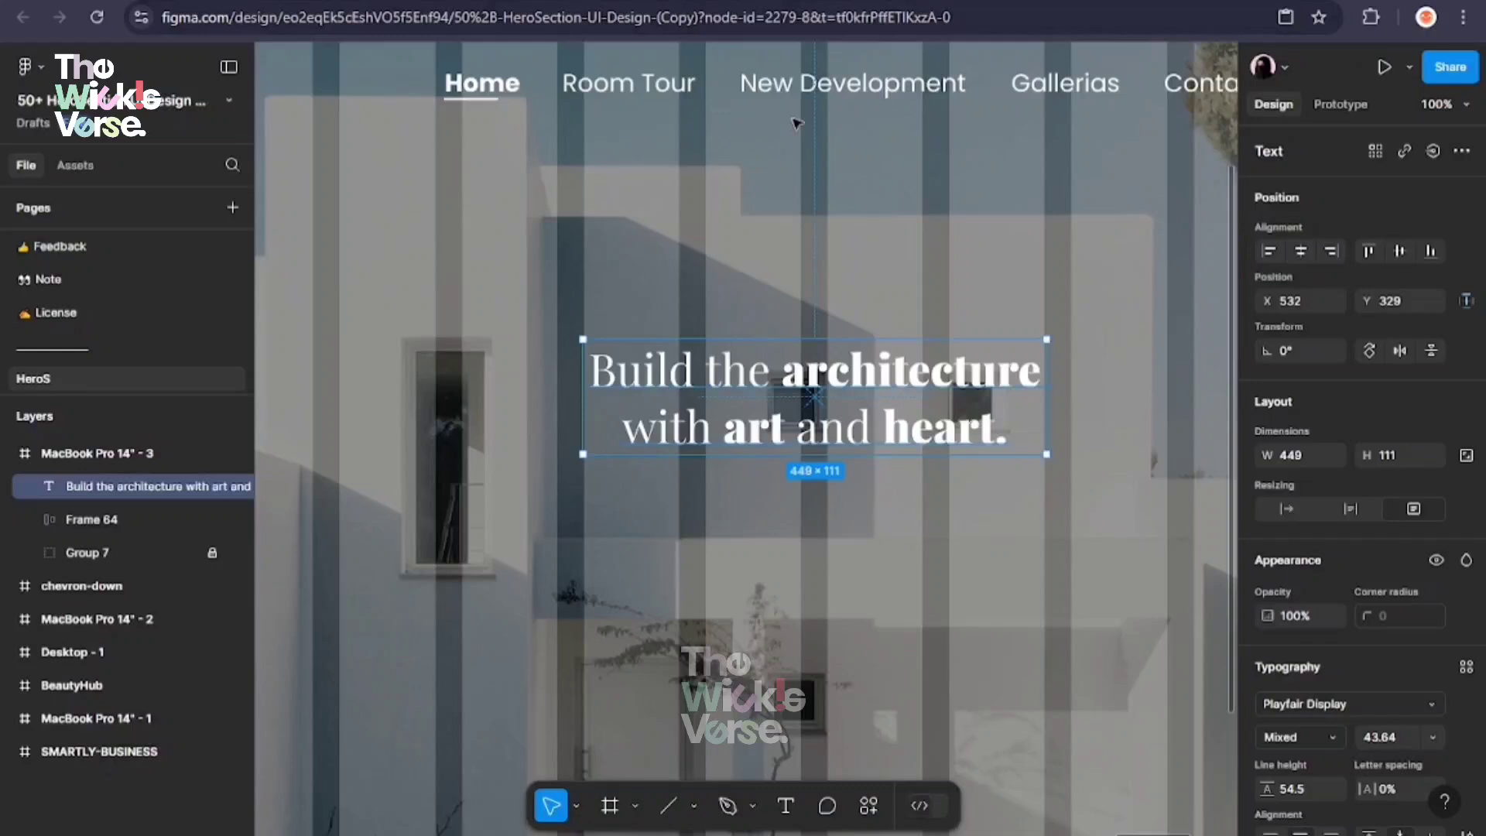
Scale the headline up to about 932 wide and center it just below the navigation menu
{"action": "key", "text": "ctrl+minus"}
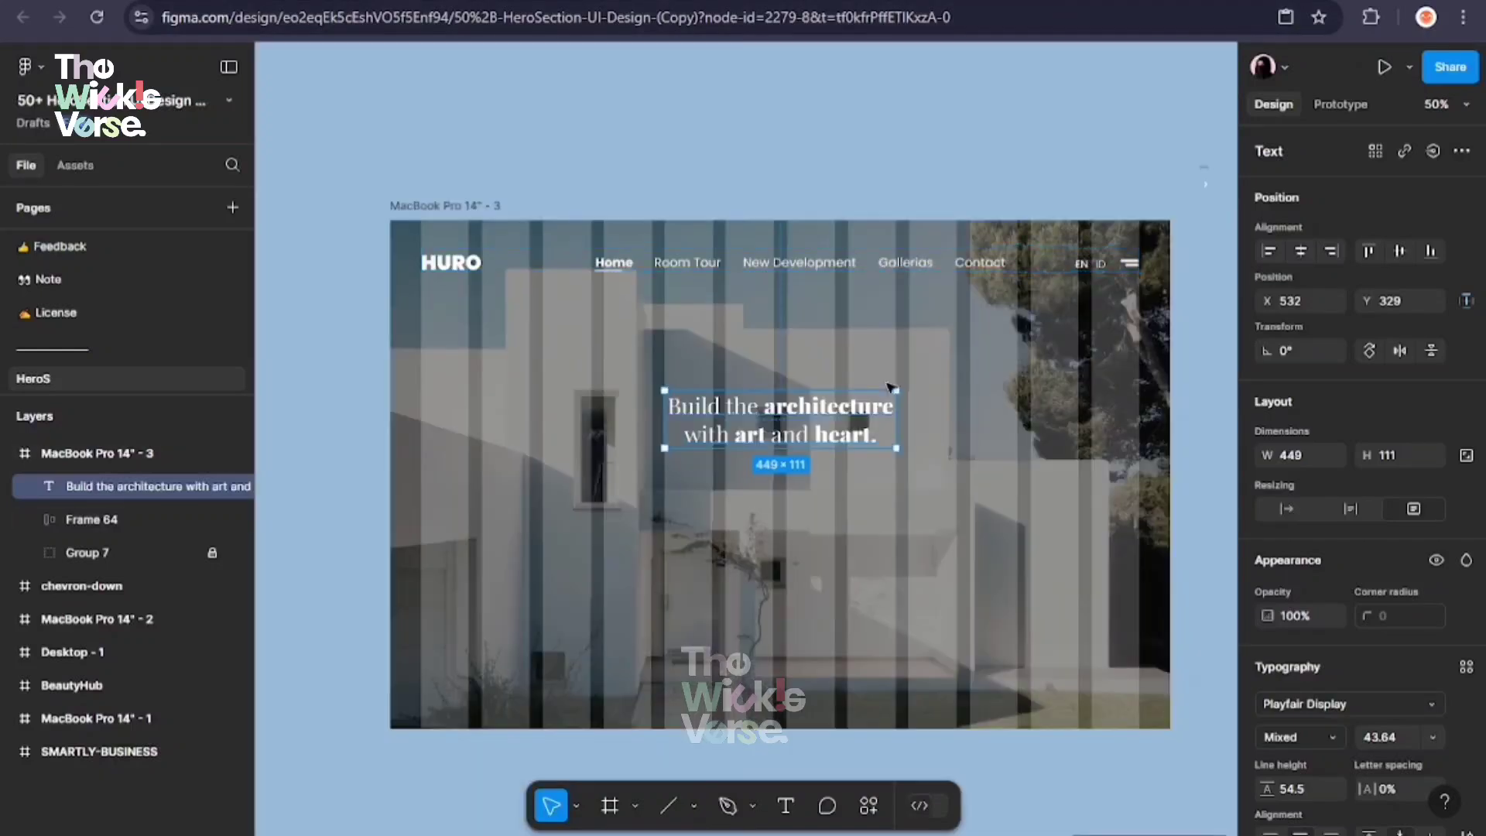
{"action": "key", "text": "k"}
{"action": "left_click_drag", "start_coordinate": [901, 416], "coordinate": [1028, 416]}
{"action": "left_click_drag", "start_coordinate": [661, 412], "coordinate": [543, 428]}
{"action": "left_click_drag", "start_coordinate": [940, 434], "coordinate": [937, 380]}
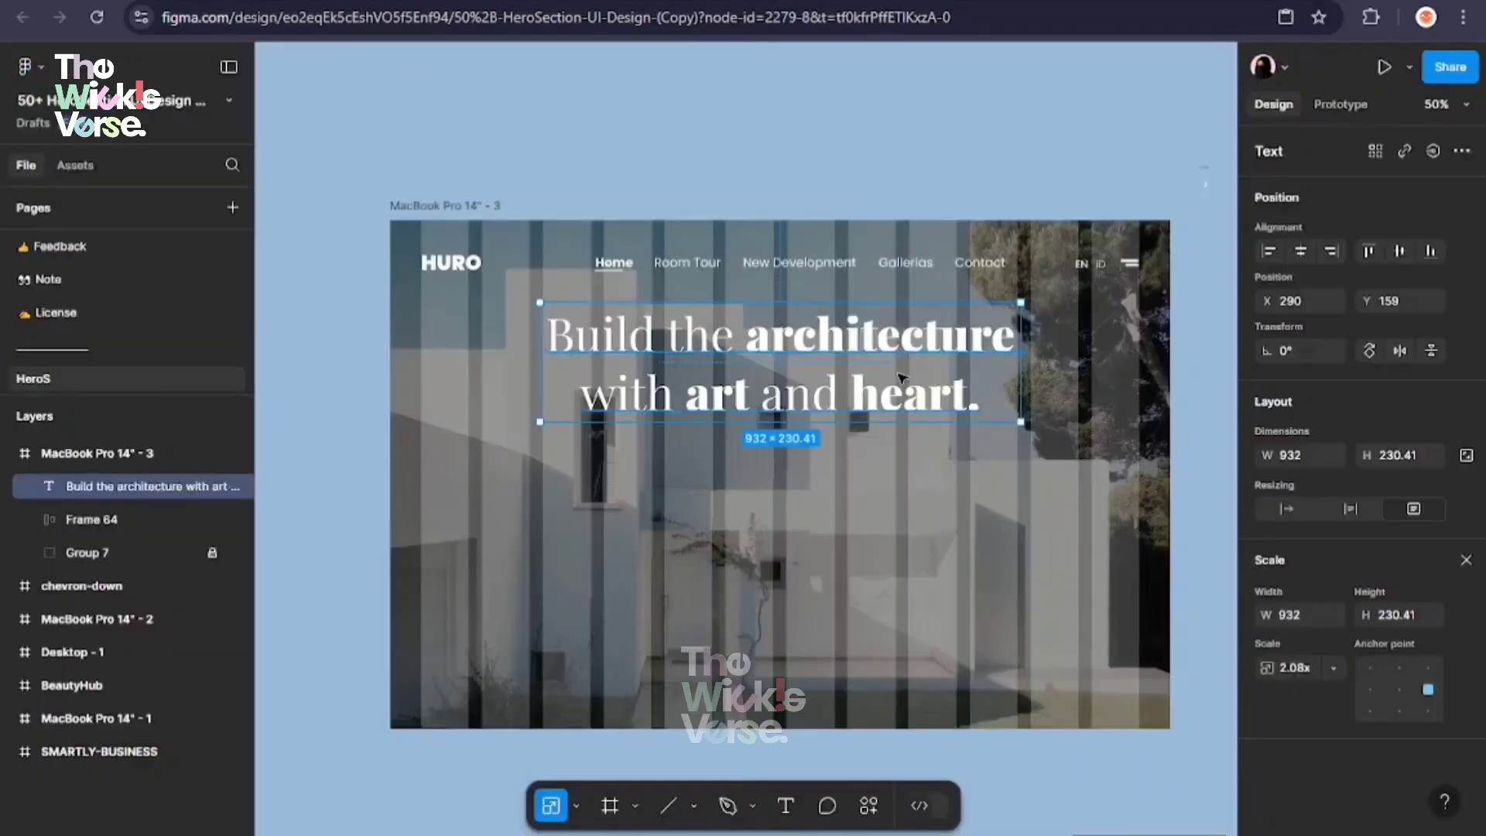
{"action": "left_click_drag", "start_coordinate": [898, 375], "coordinate": [900, 367]}
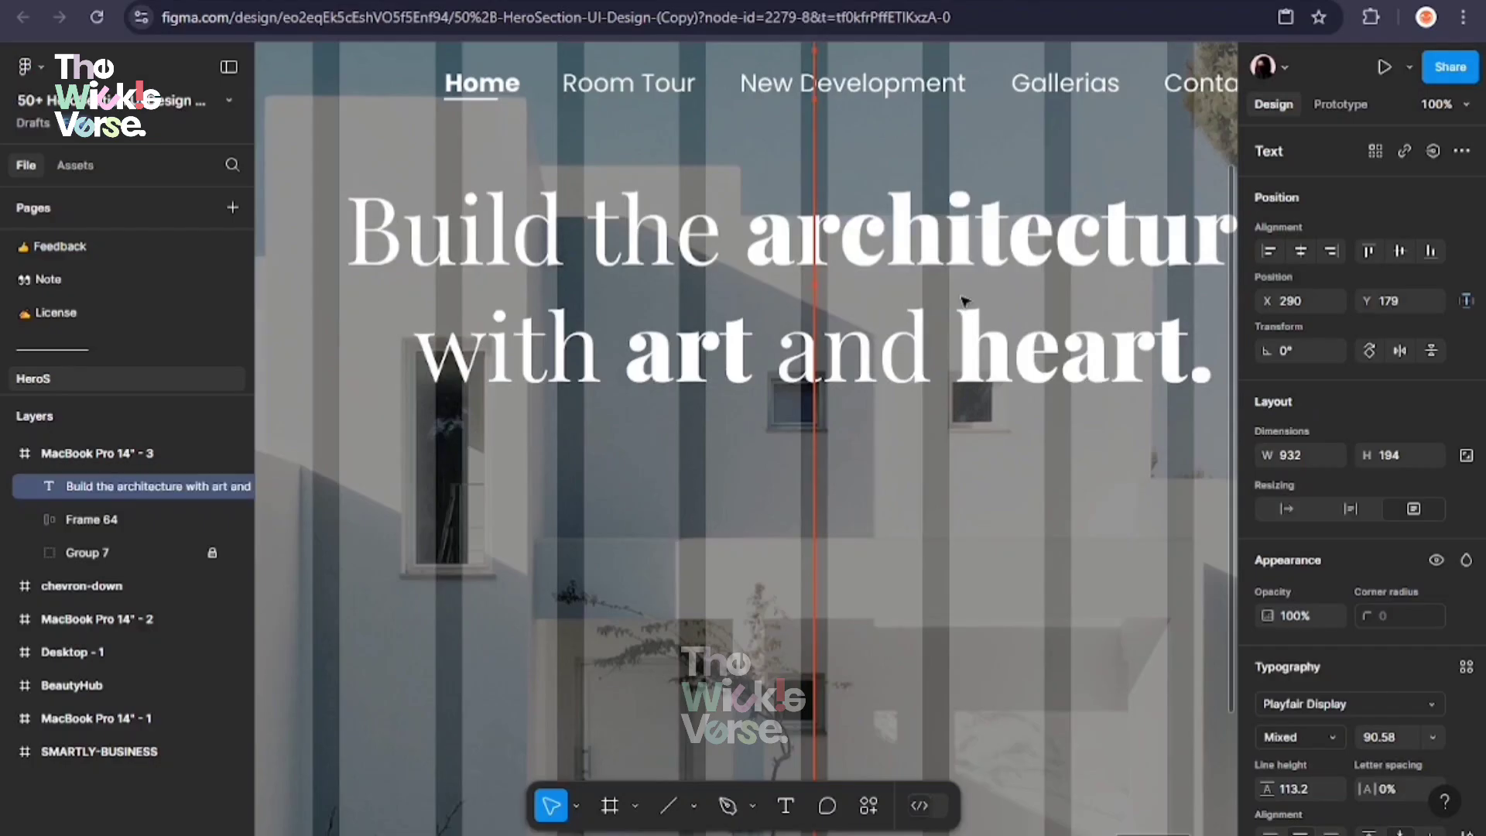
Duplicate the headline below itself and set the copy to font size 40 with Medium weight
{"action": "left_click_drag", "start_coordinate": [830, 347], "coordinate": [836, 600]}
{"action": "double_click", "coordinate": [836, 600]}
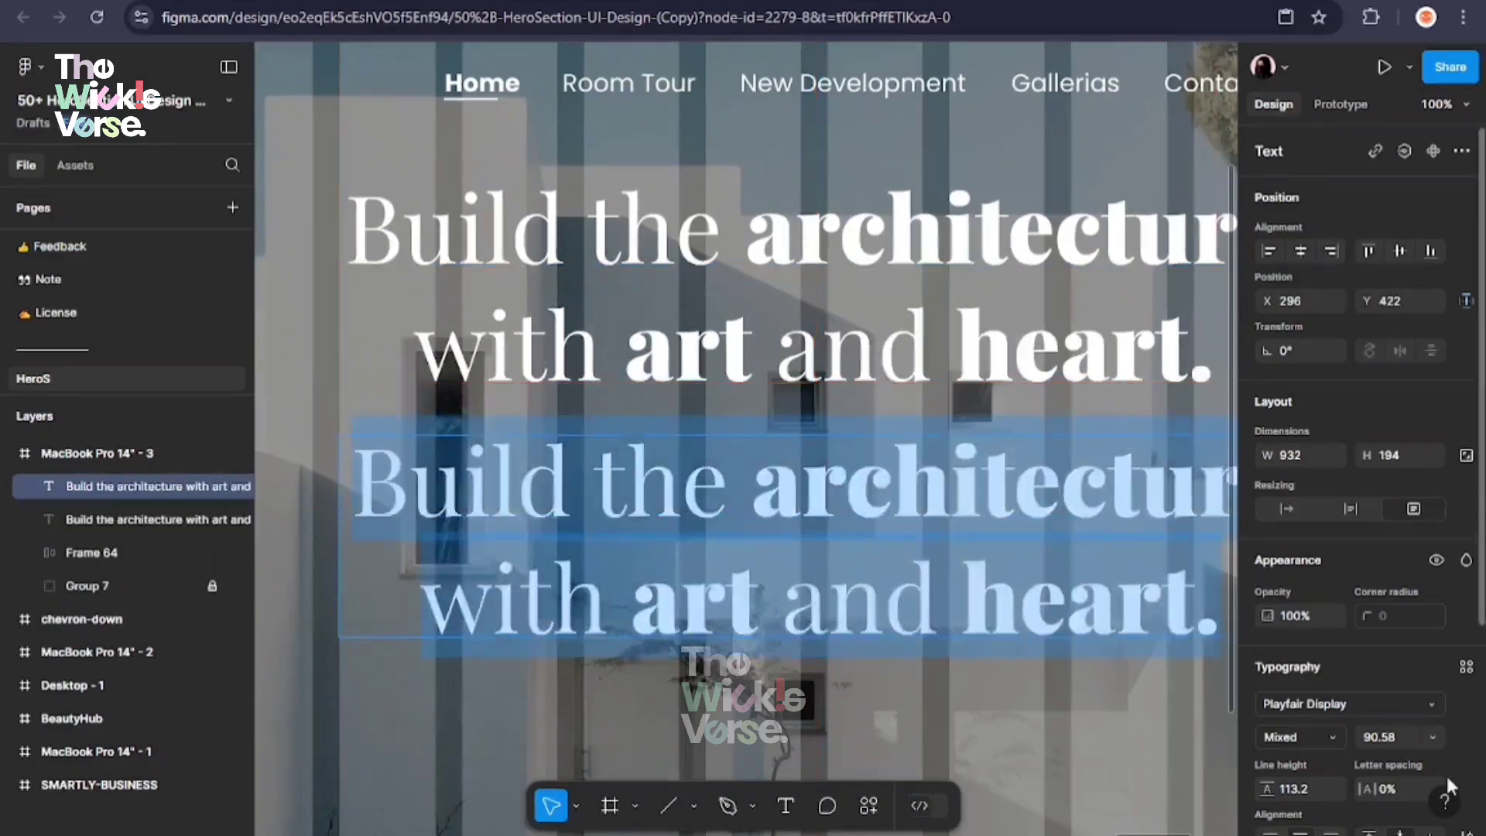
{"action": "left_click", "coordinate": [1409, 736]}
{"action": "type", "text": "40"}
{"action": "key", "text": "Return"}
{"action": "left_click", "coordinate": [1301, 737]}
{"action": "left_click", "coordinate": [1314, 461]}
Replace the copy's text with "Not only building and artistic achitecture building but also understanding the function and people whol will use it."
{"action": "double_click", "coordinate": [901, 538]}
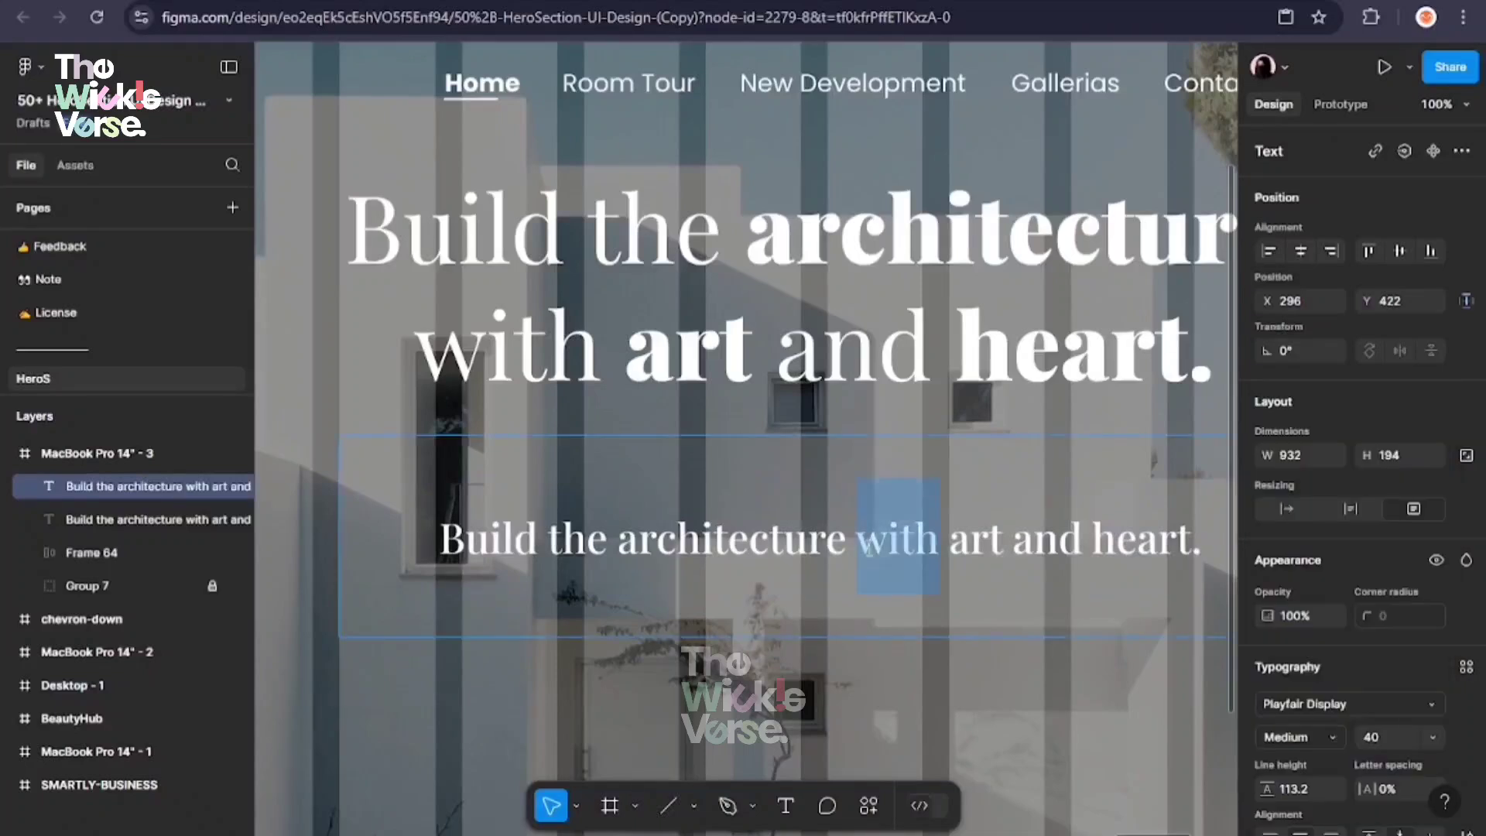
{"action": "key", "text": "ctrl+a"}
{"action": "type", "text": "N"}
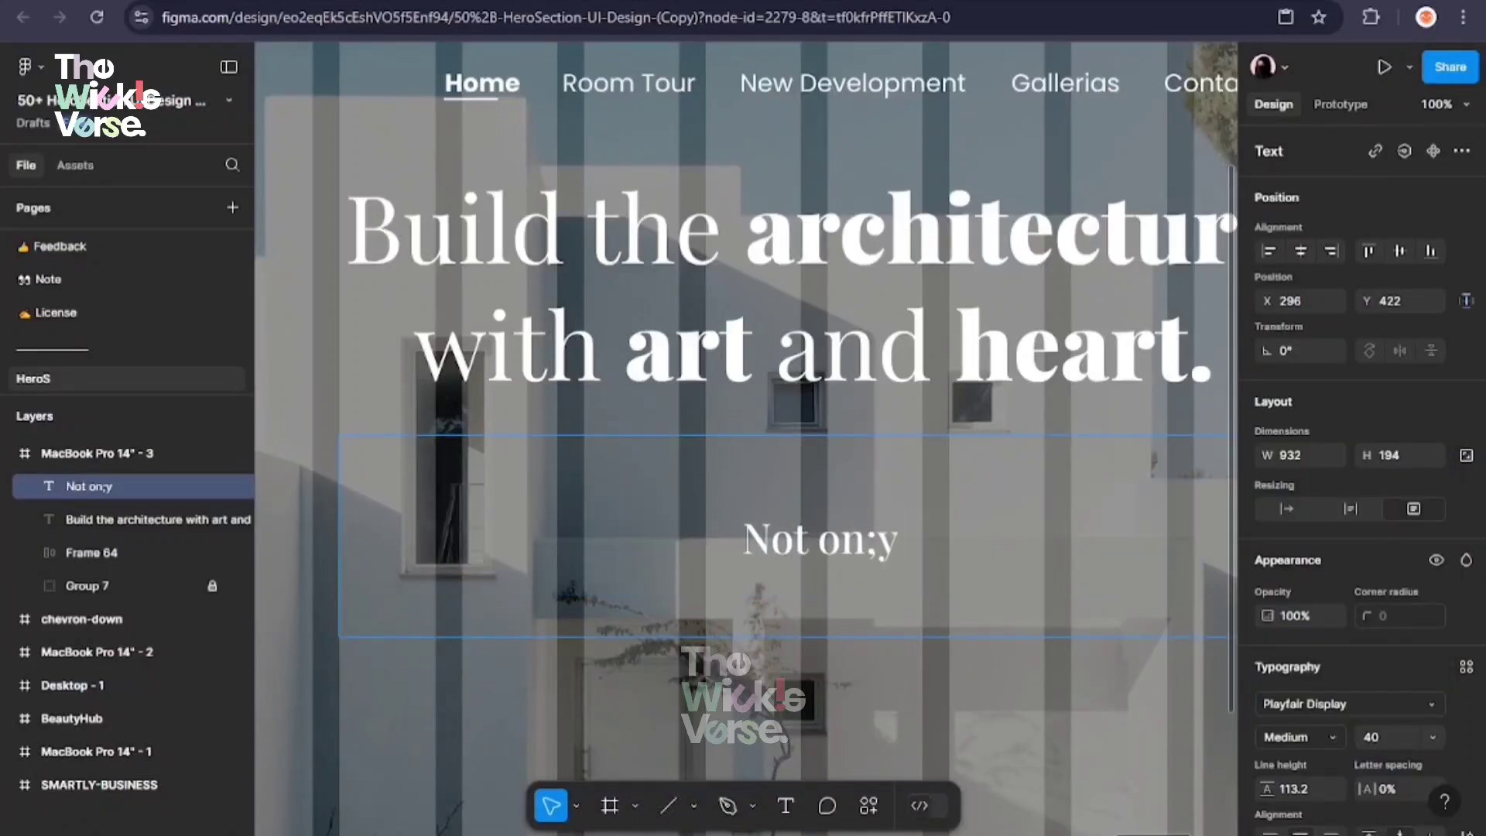
{"action": "type", "text": "ng a"}
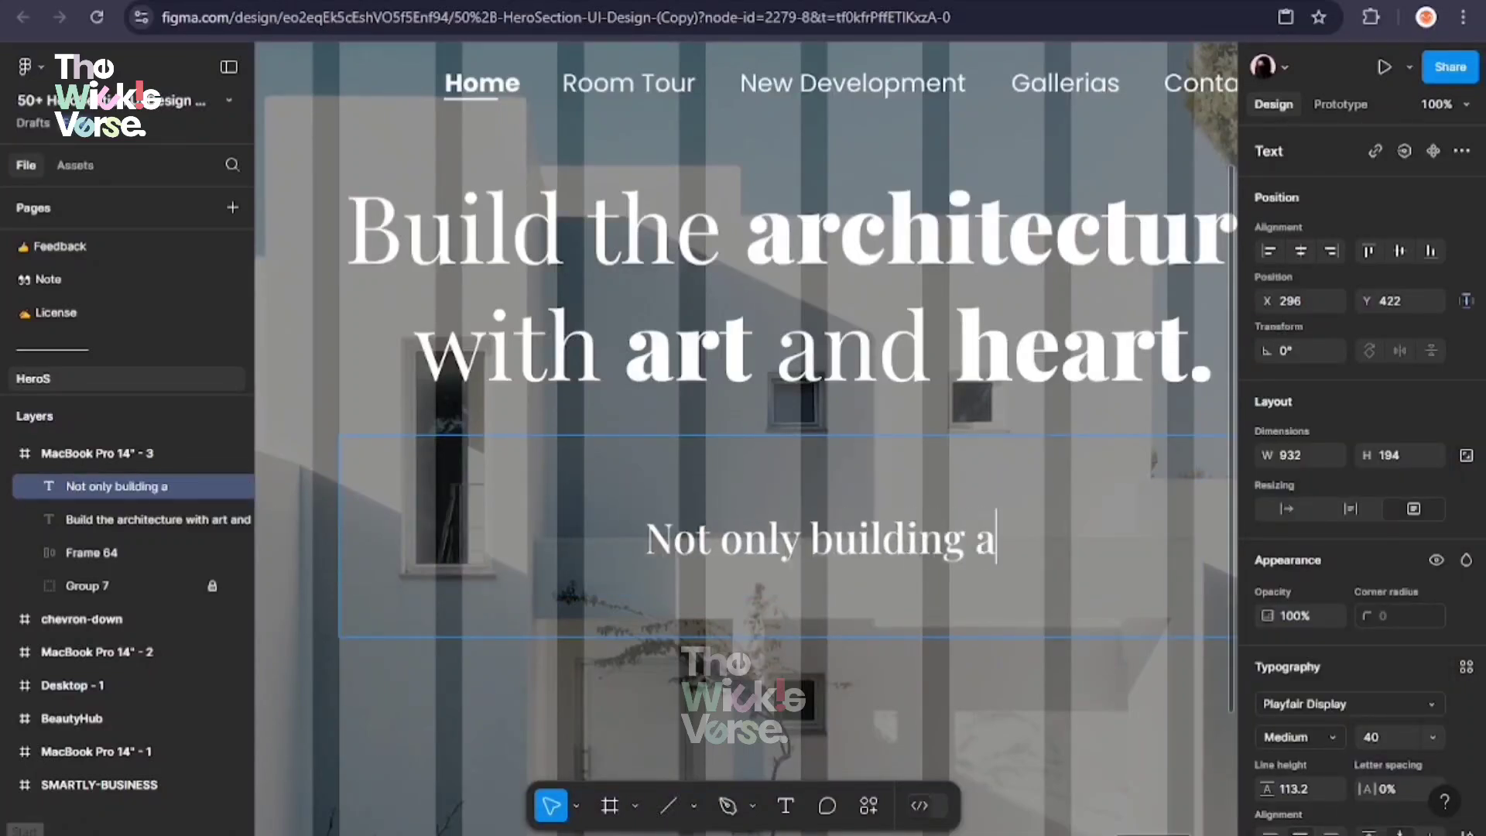
{"action": "type", "text": "nd artistic achi"}
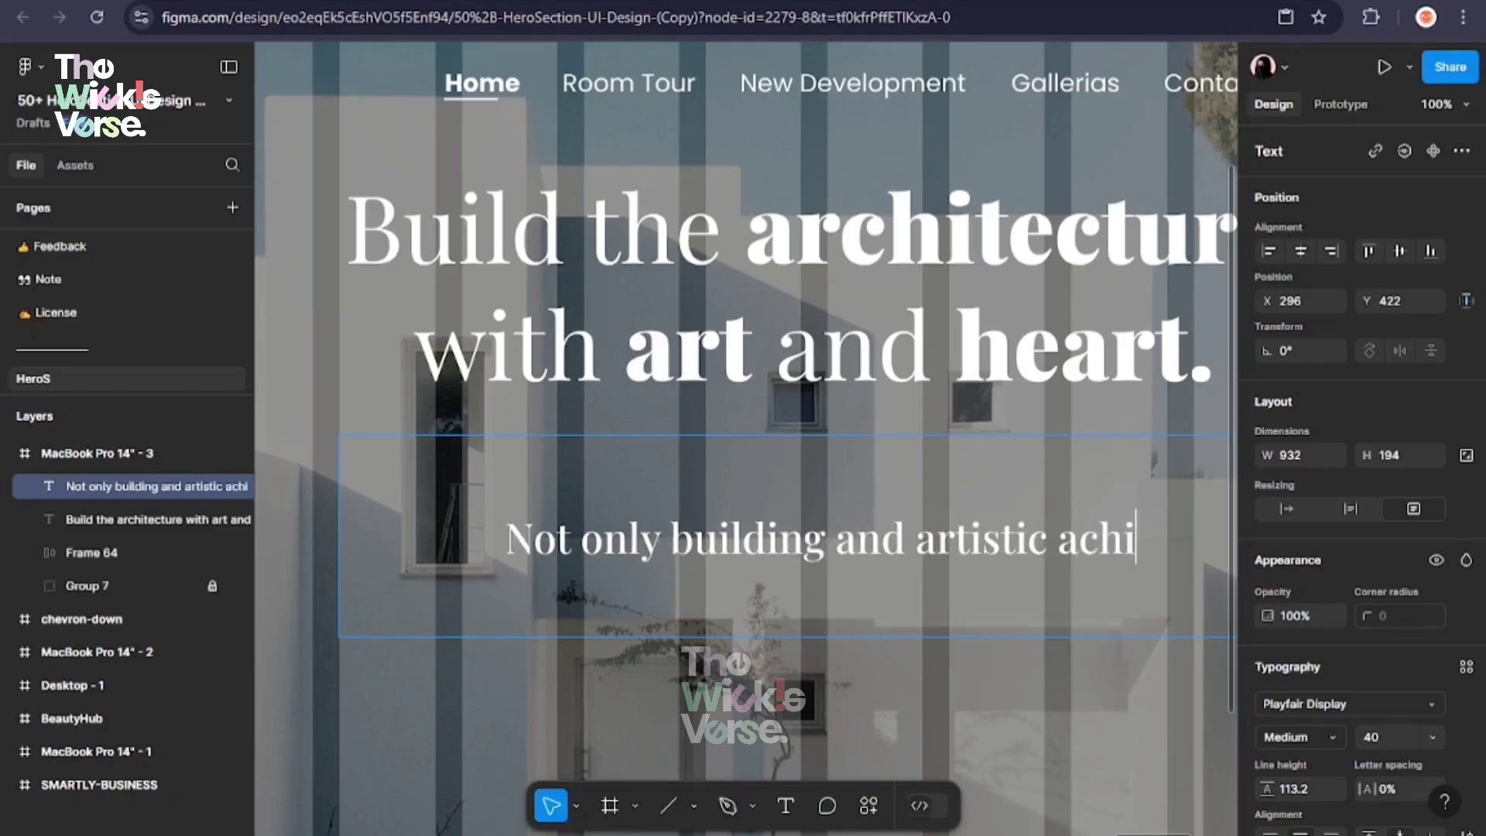
{"action": "type", "text": "tecture building but also"}
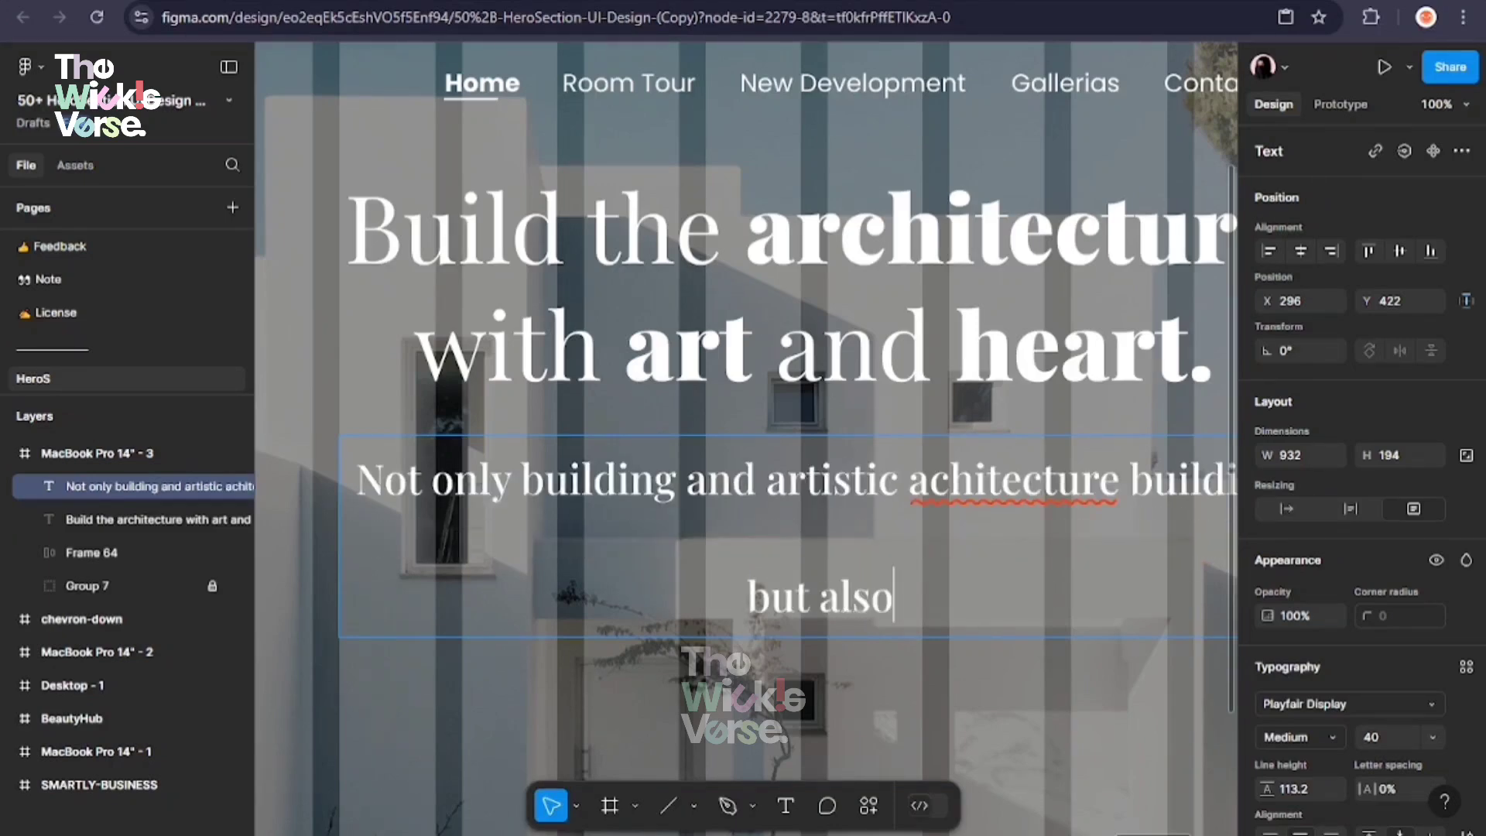
{"action": "type", "text": " understanding "}
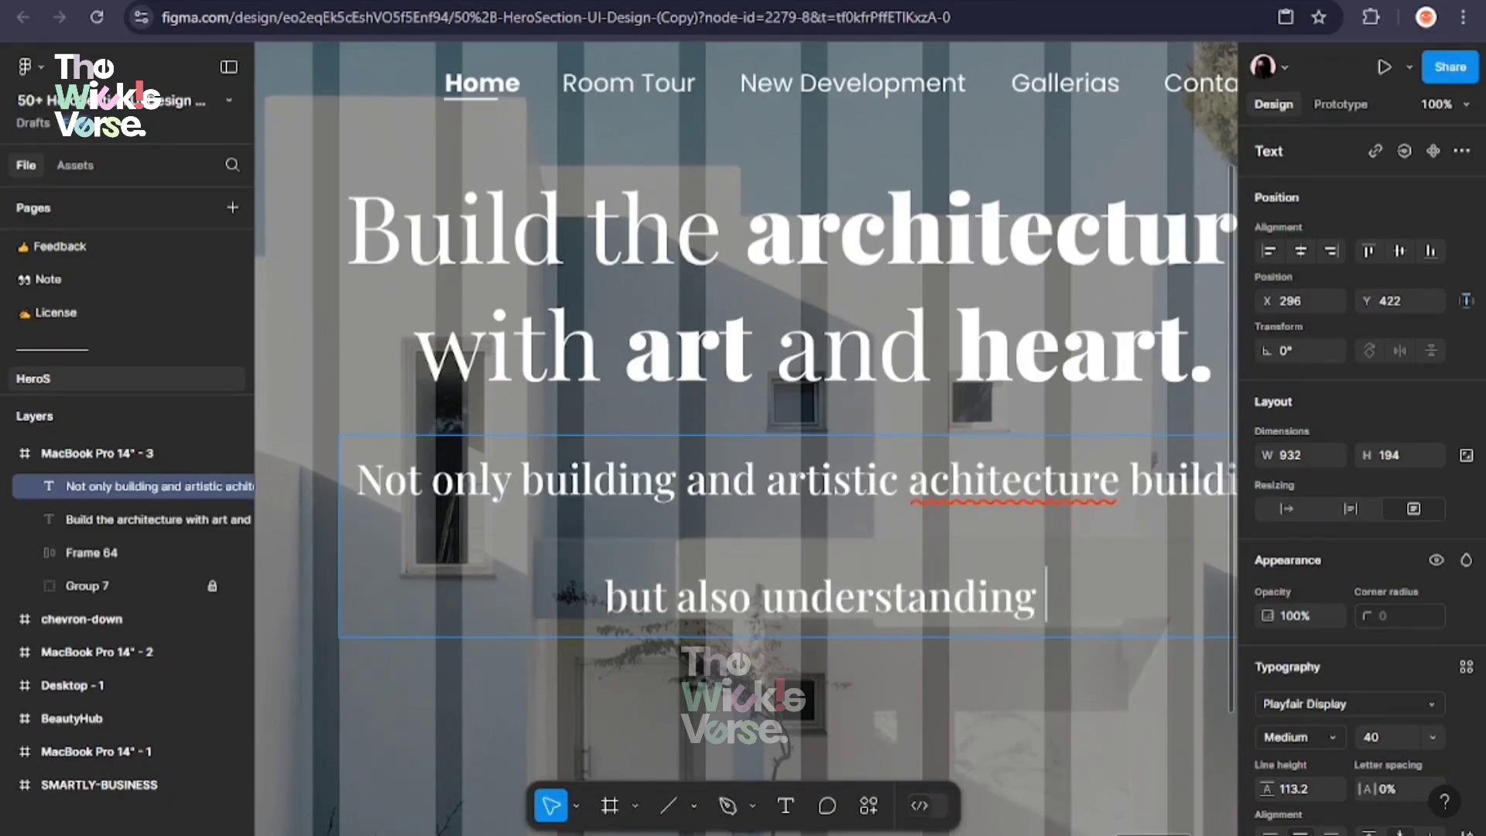
{"action": "type", "text": "the function and peopl"}
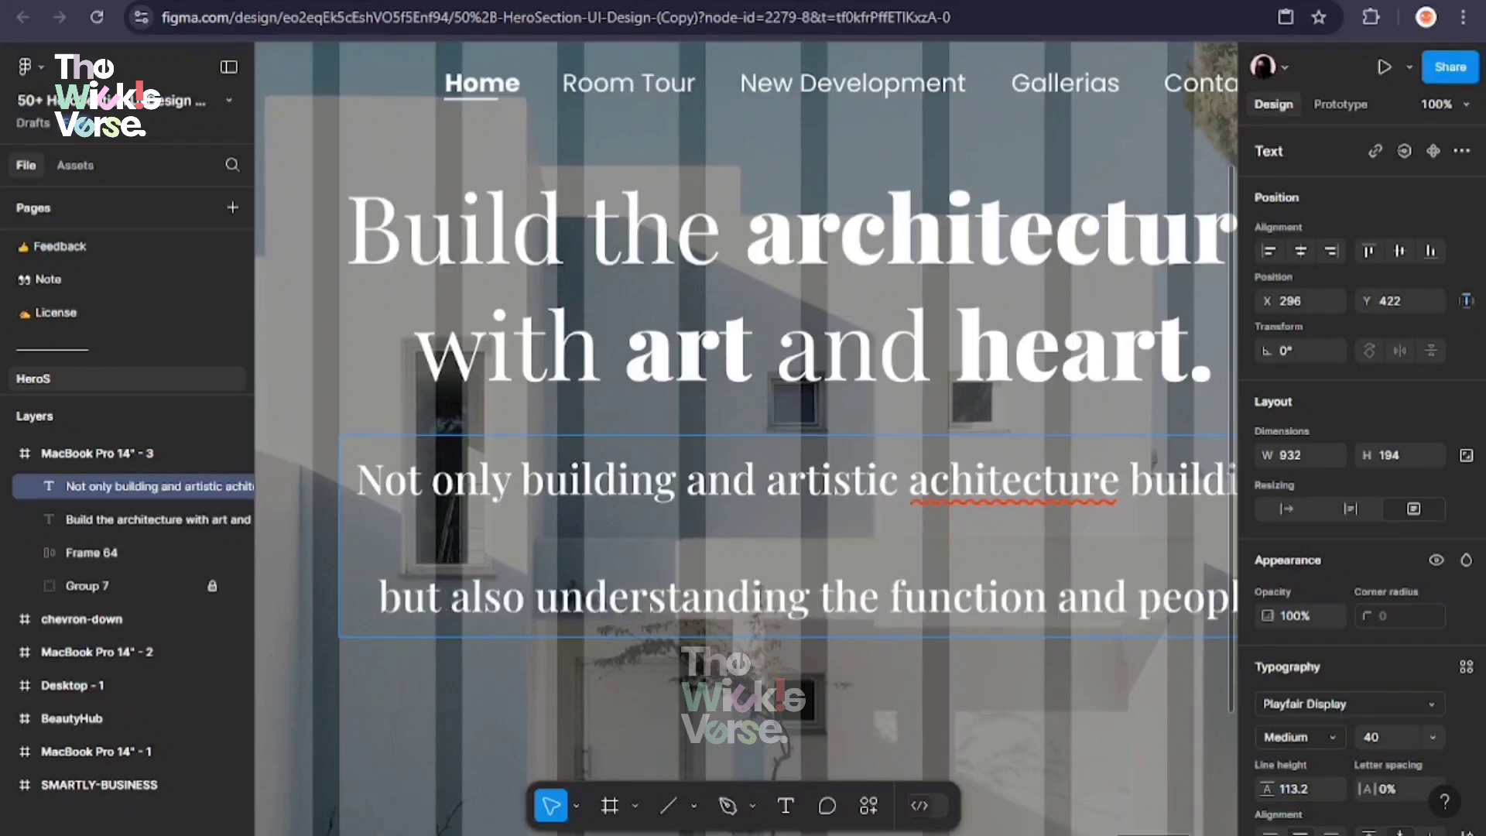
{"action": "type", "text": "e whol will use it."}
Set the subtitle text to Poppins Regular with a line height of 50
{"action": "key", "text": "ctrl+a"}
{"action": "left_click", "coordinate": [1348, 693]}
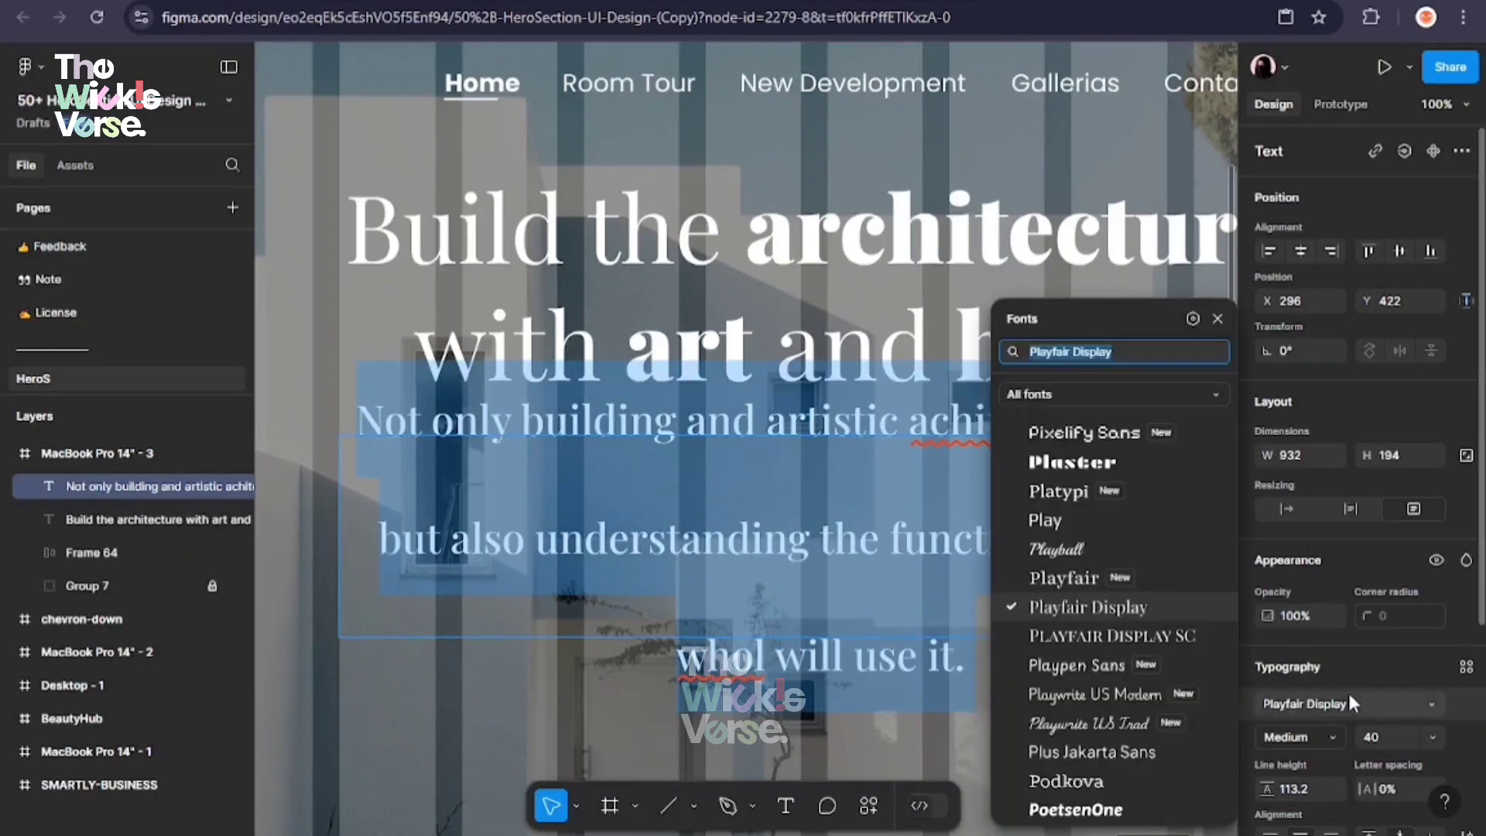
{"action": "type", "text": "popp"}
{"action": "key", "text": "Return"}
{"action": "left_click", "coordinate": [1309, 737]}
{"action": "left_click", "coordinate": [1312, 405]}
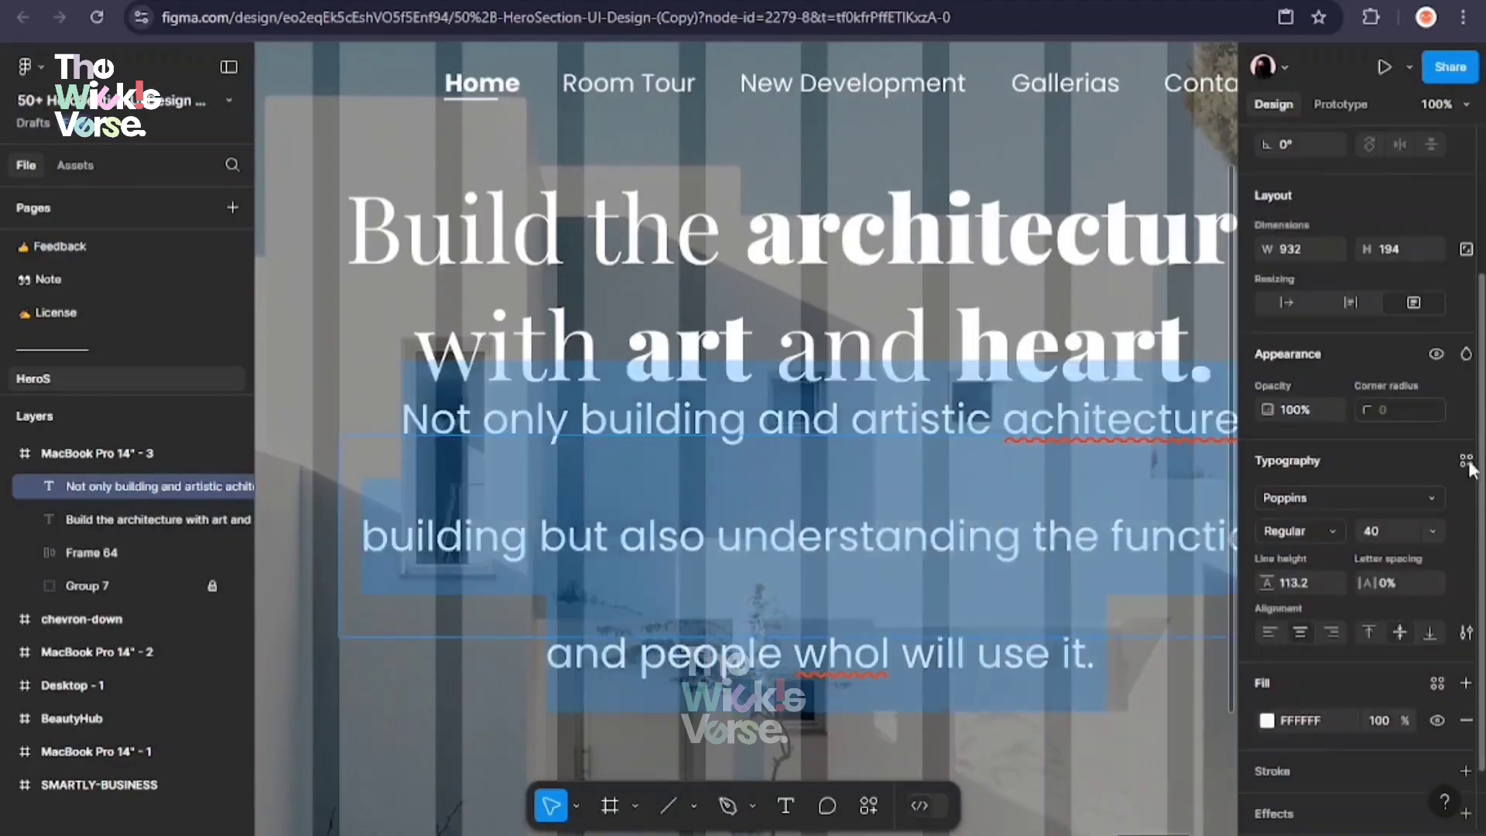
{"action": "type", "text": "50"}
{"action": "key", "text": "Return"}
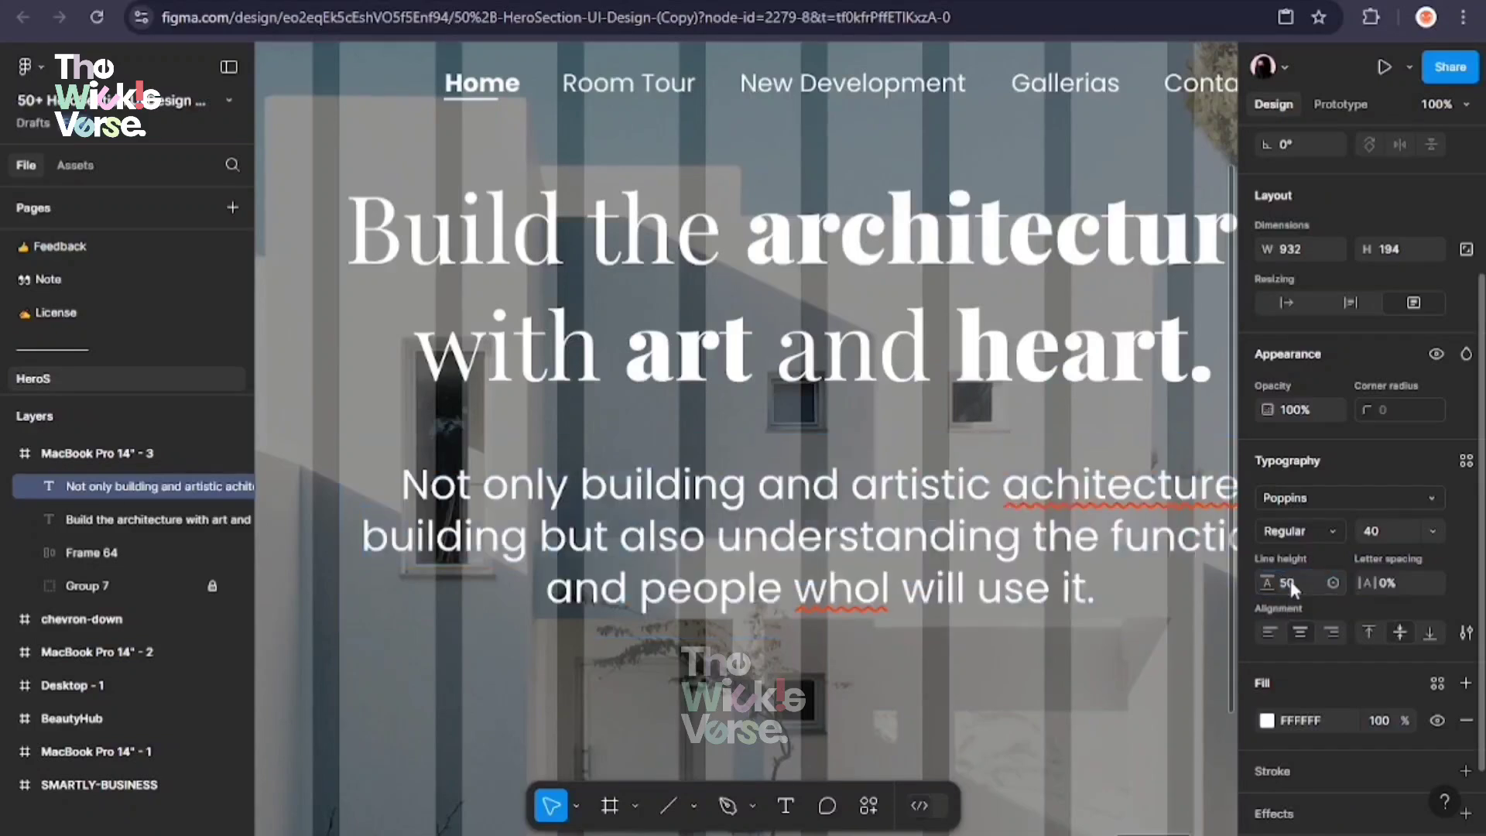
Correct the misspelled words in the subtitle to "architecture" and "who"
{"action": "key", "text": "ctrl+minus"}
{"action": "right_click", "coordinate": [941, 462]}
{"action": "left_click", "coordinate": [980, 479]}
{"action": "right_click", "coordinate": [802, 507]}
{"action": "left_click", "coordinate": [829, 519]}
Scale the subtitle down to two lines narrower than the headline and place it directly beneath
{"action": "left_click_drag", "start_coordinate": [1024, 508], "coordinate": [957, 480]}
{"action": "key", "text": "k"}
{"action": "key", "text": "v"}
{"action": "left_click_drag", "start_coordinate": [828, 485], "coordinate": [861, 466]}
Center the headline and subtitle horizontally on each other and nudge the subtitle up closer to the headline
{"action": "left_click_drag", "start_coordinate": [991, 508], "coordinate": [887, 395]}
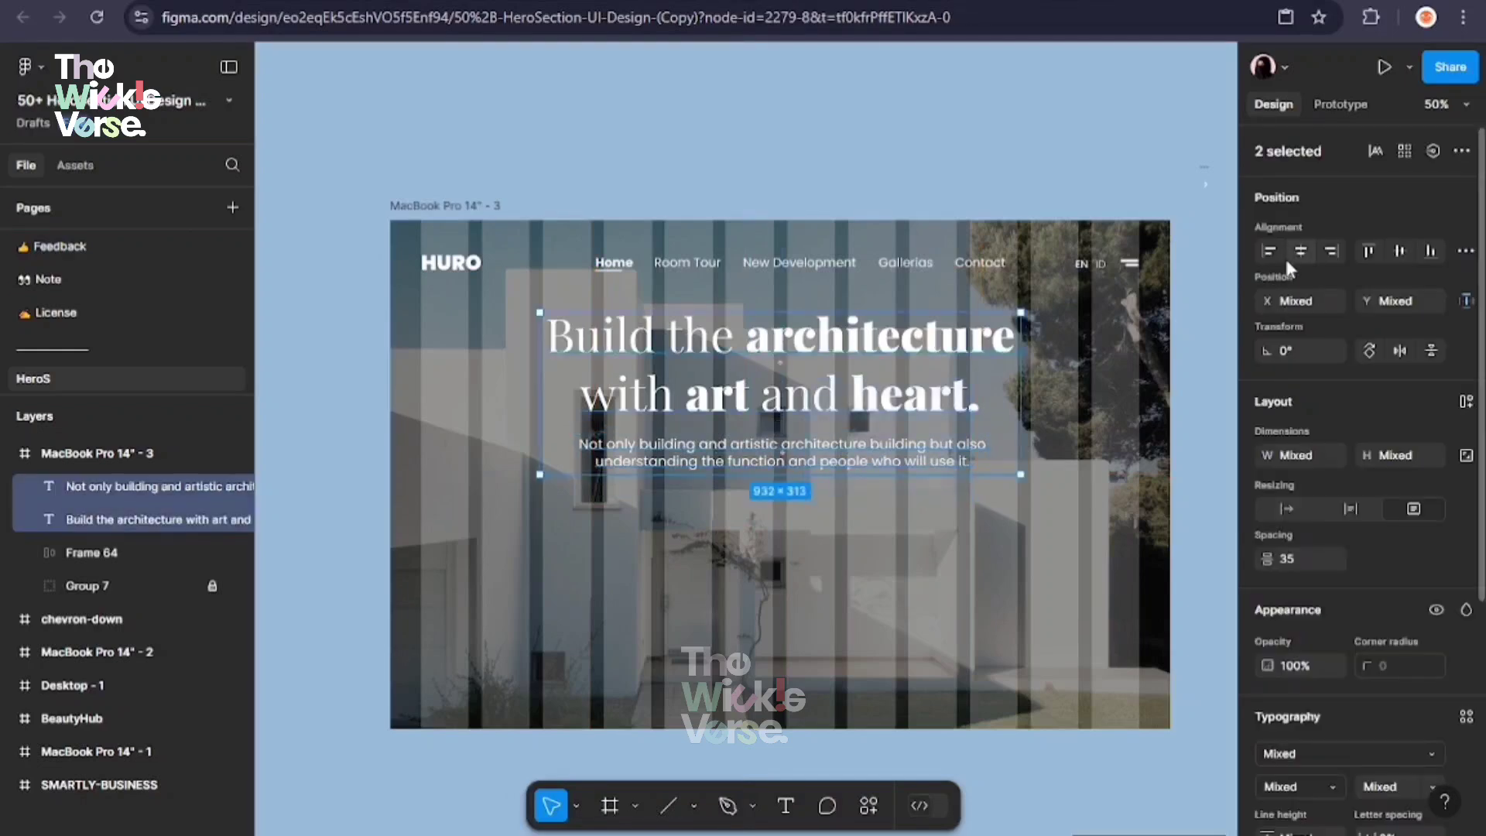
{"action": "left_click", "coordinate": [1301, 251]}
{"action": "left_click", "coordinate": [790, 455]}
{"action": "key", "text": "shift+Up"}
{"action": "key", "text": "shift+Up"}
Combine the headline and subtitle in an auto layout
{"action": "left_click", "coordinate": [795, 399], "text": "shift"}
{"action": "right_click", "coordinate": [766, 395]}
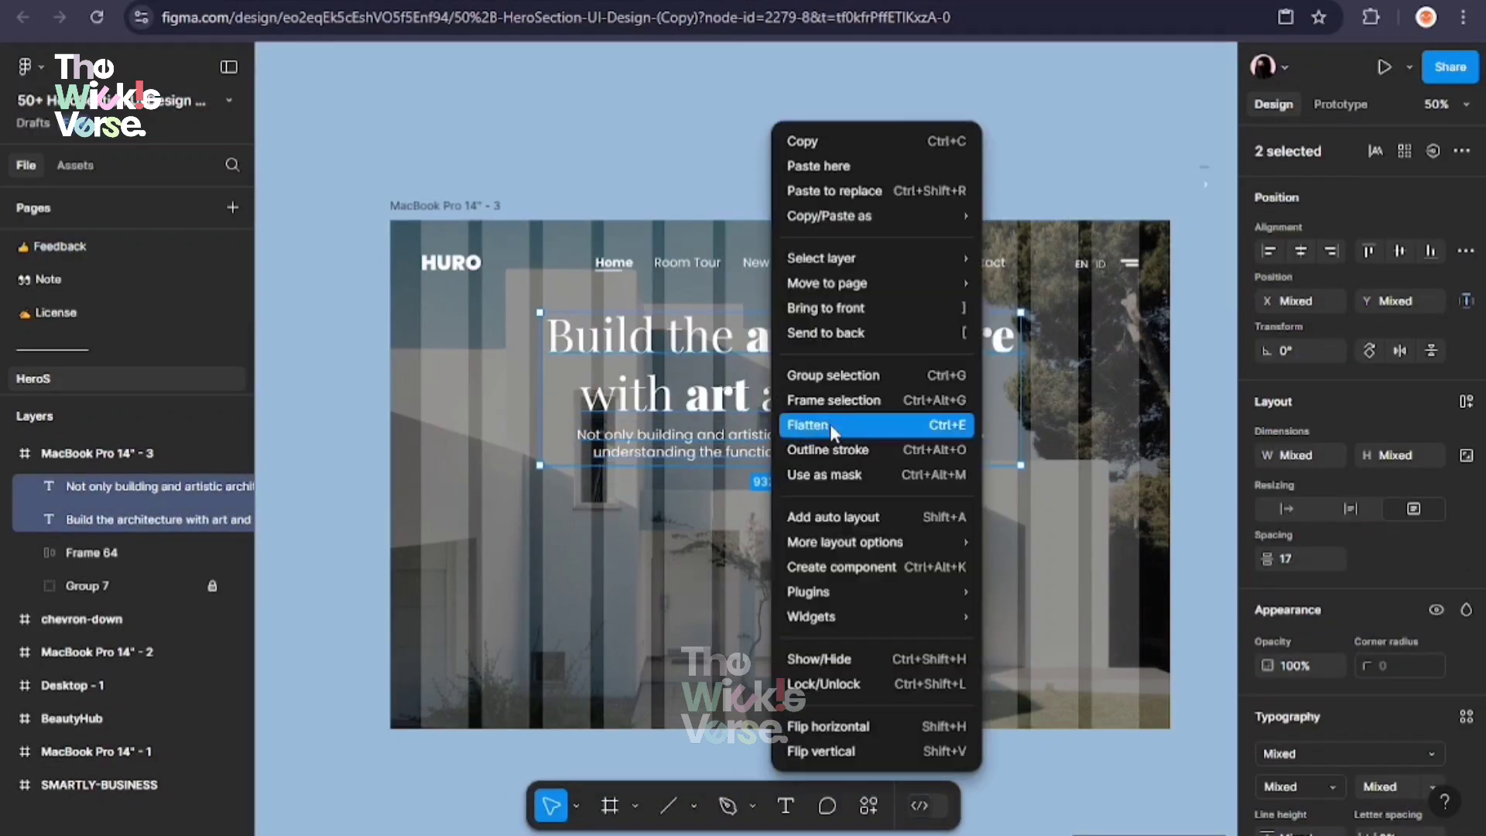
{"action": "left_click", "coordinate": [828, 512]}
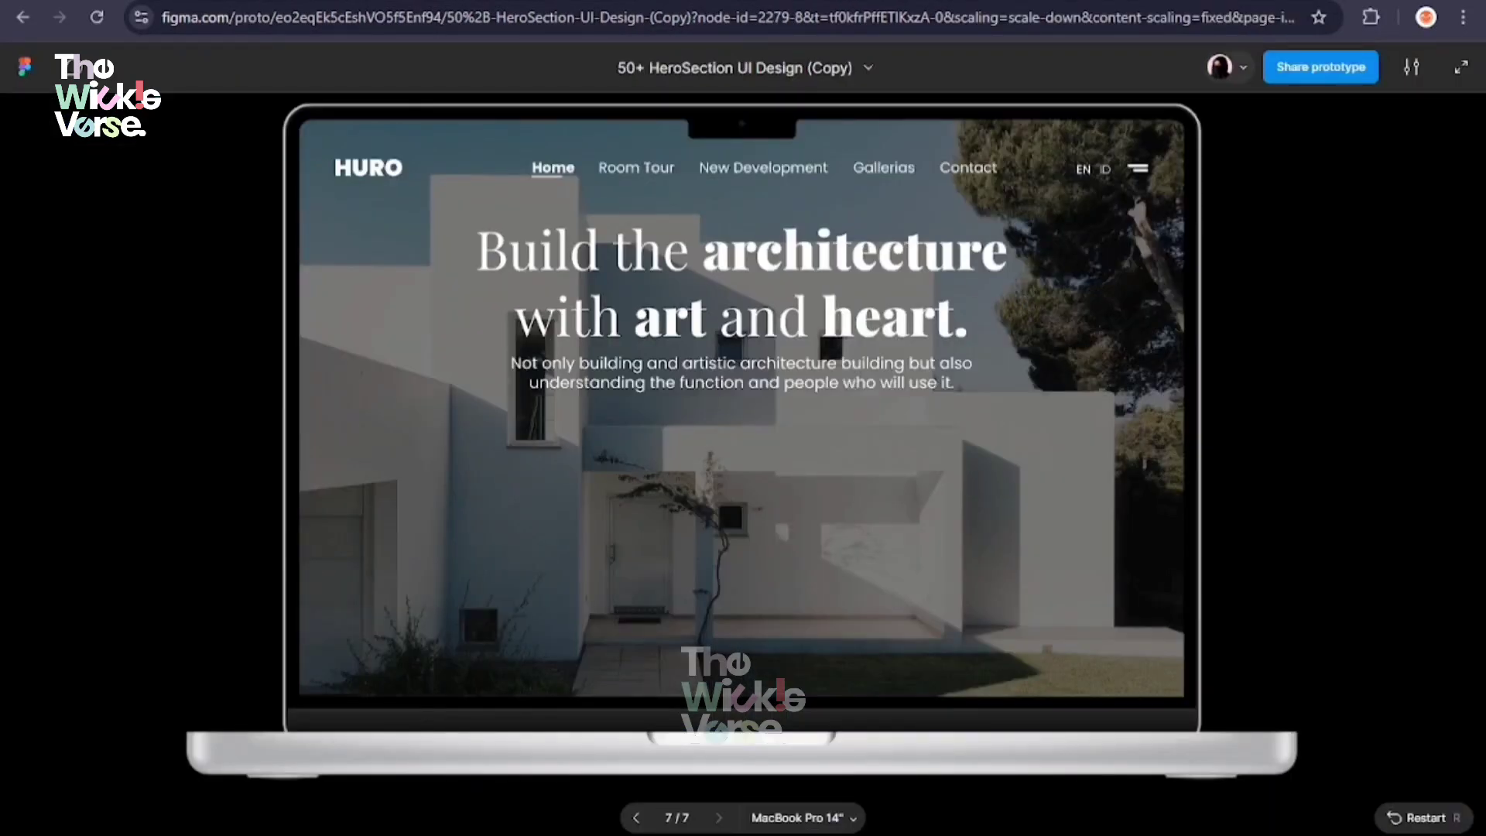
Draw a rectangle about 210 × 71 below the subtitle and add the text "Get Started" inside it
{"action": "left_click", "coordinate": [694, 806]}
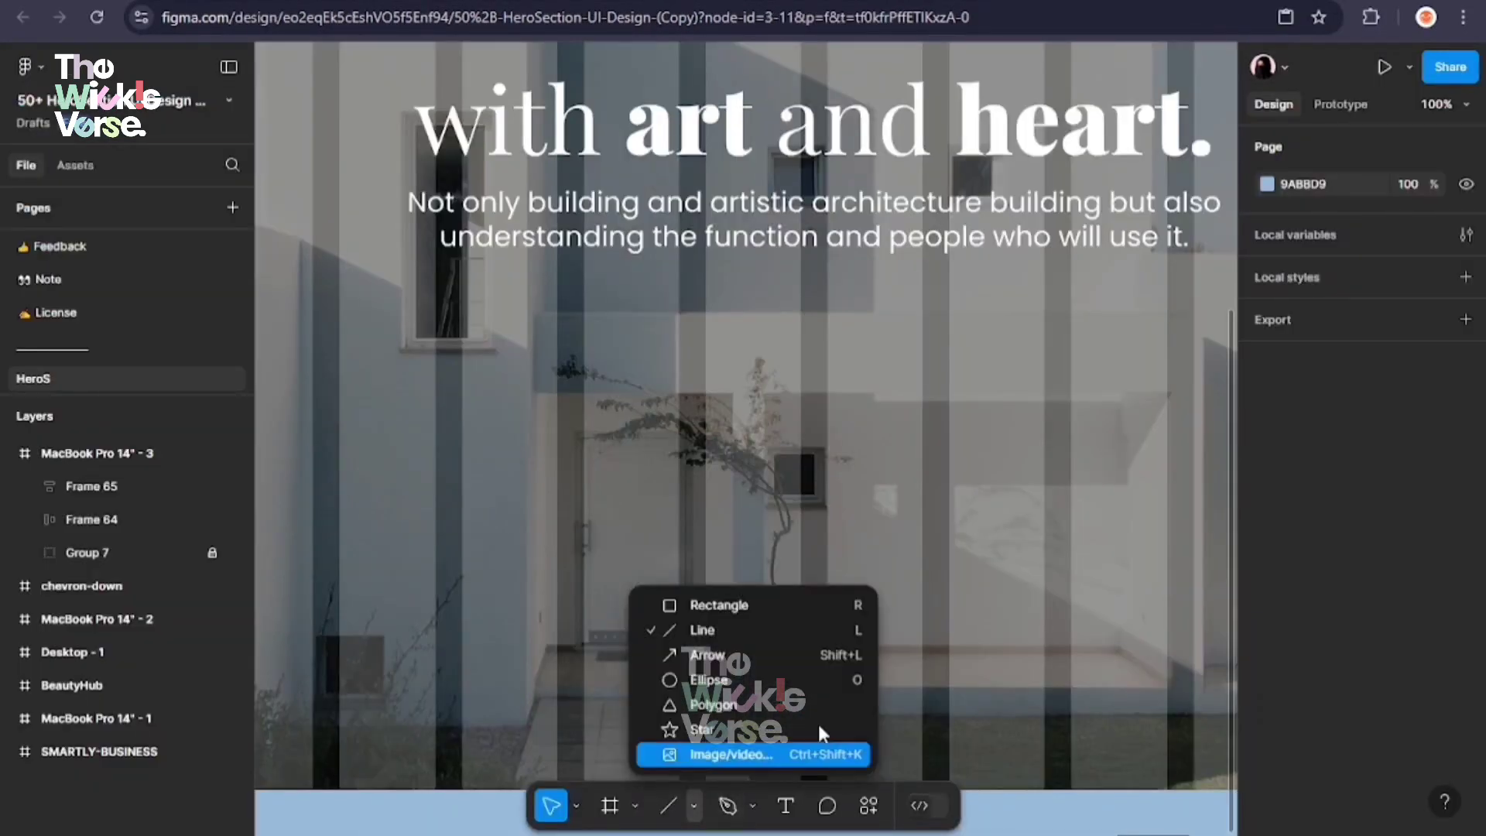
{"action": "left_click", "coordinate": [719, 605]}
{"action": "left_click_drag", "start_coordinate": [585, 331], "coordinate": [800, 403]}
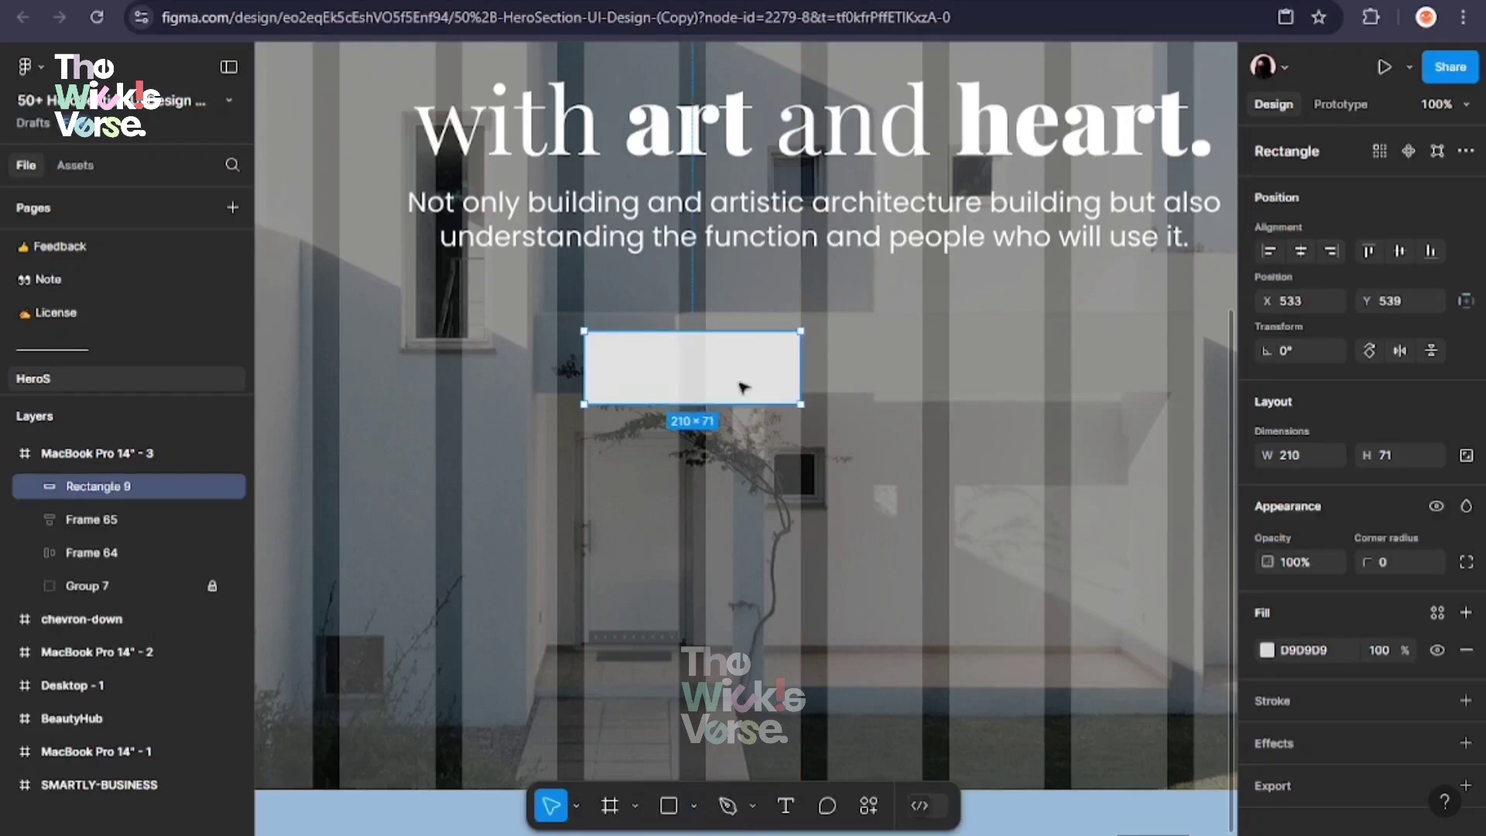
{"action": "left_click_drag", "start_coordinate": [627, 352], "coordinate": [743, 385]}
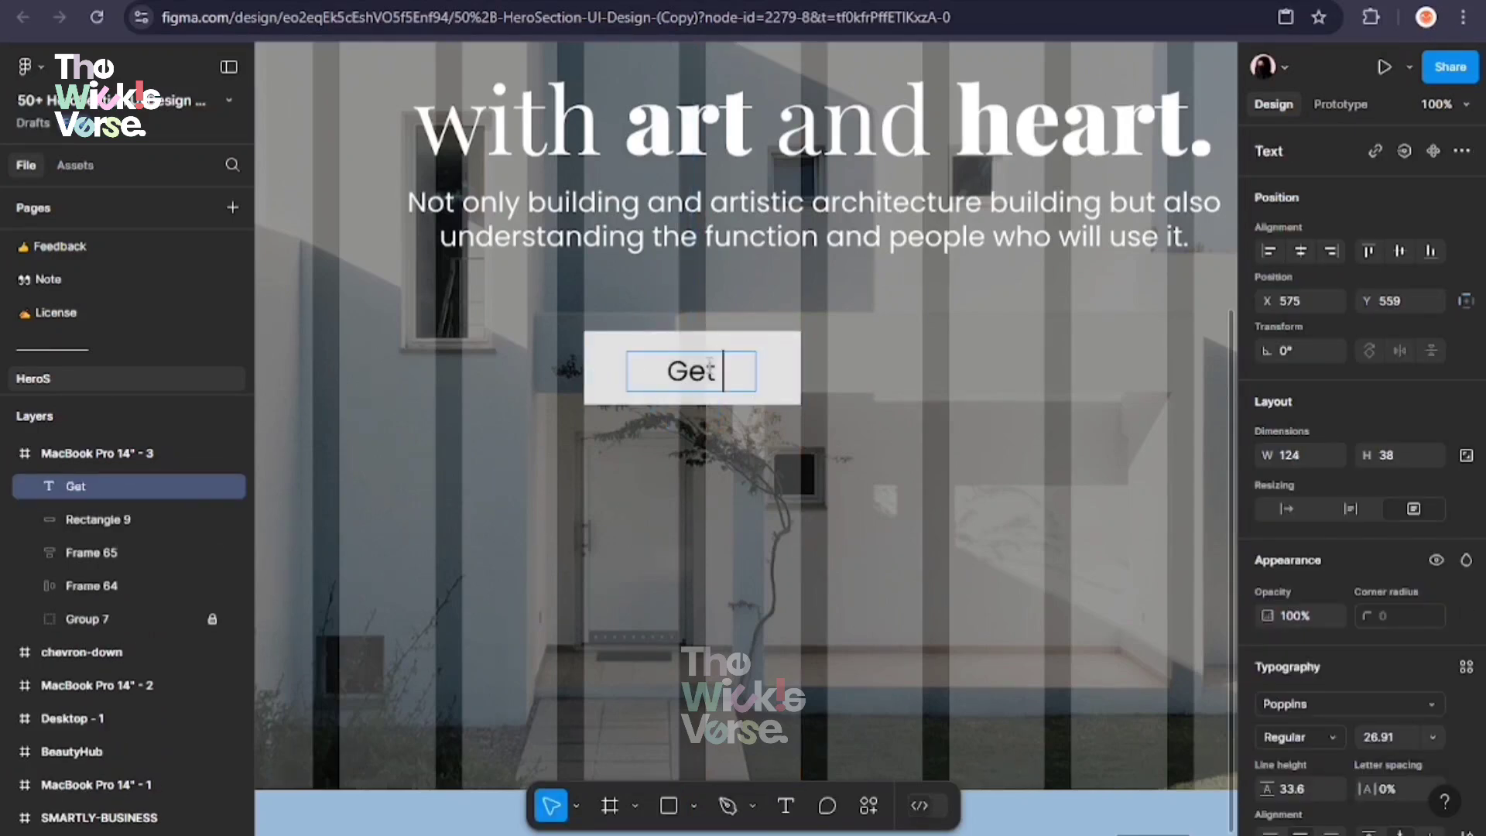
Center the "Get Started" text within the rectangle both ways and turn the pair into an auto layout button
{"action": "left_click_drag", "start_coordinate": [856, 447], "coordinate": [747, 364]}
{"action": "left_click", "coordinate": [1399, 251]}
{"action": "left_click", "coordinate": [1300, 251]}
{"action": "right_click", "coordinate": [709, 372]}
{"action": "left_click", "coordinate": [766, 518]}
Fill the Get Started button with white and move it up closer to the subtitle
{"action": "scroll", "coordinate": [1411, 575], "scroll_direction": "down", "scroll_amount": 5}
{"action": "left_click", "coordinate": [1267, 470]}
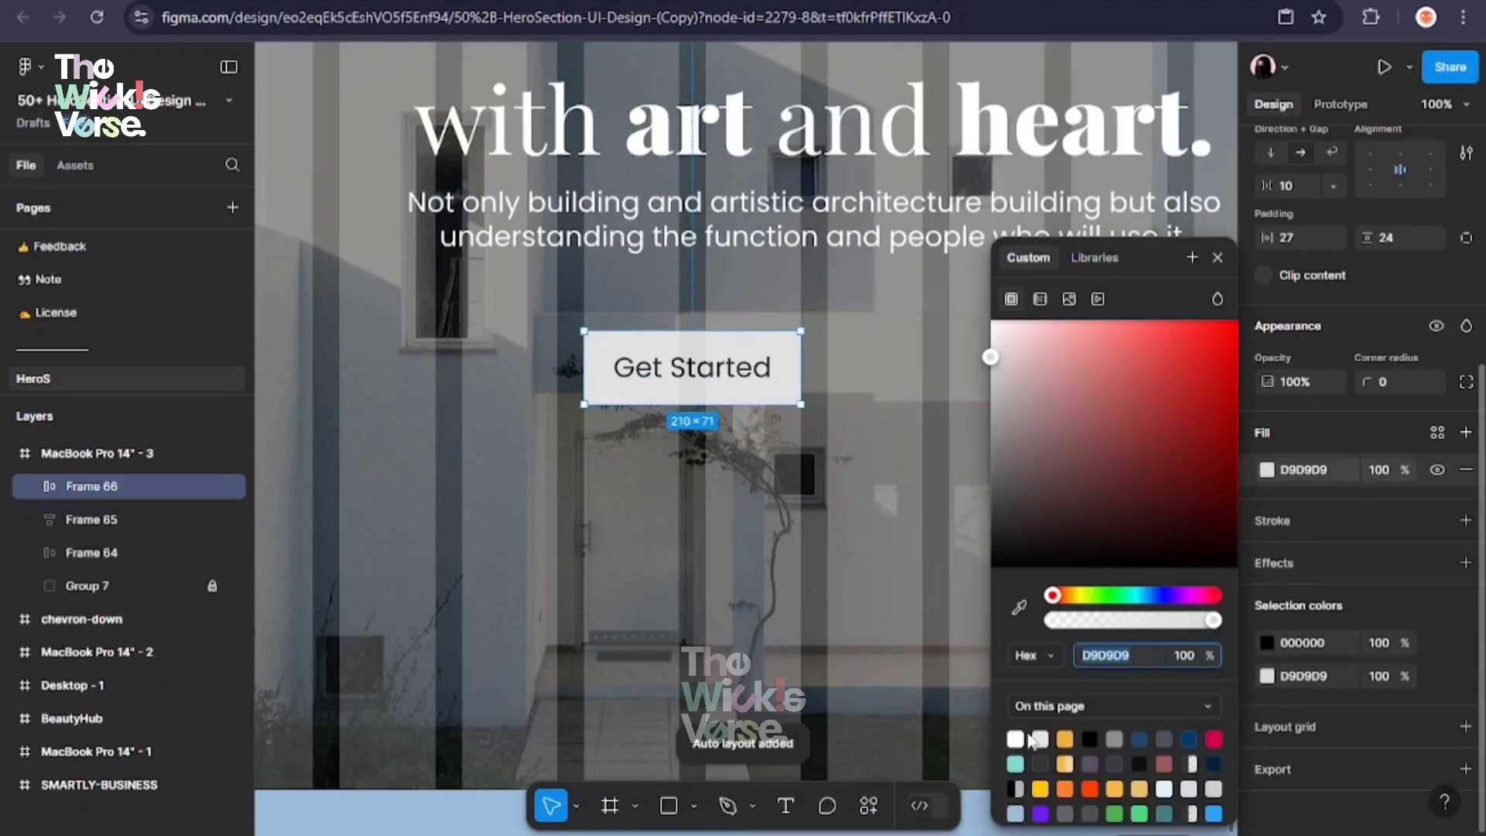
{"action": "left_click", "coordinate": [993, 321]}
{"action": "left_click_drag", "start_coordinate": [740, 381], "coordinate": [744, 337]}
{"action": "key", "text": "Escape"}
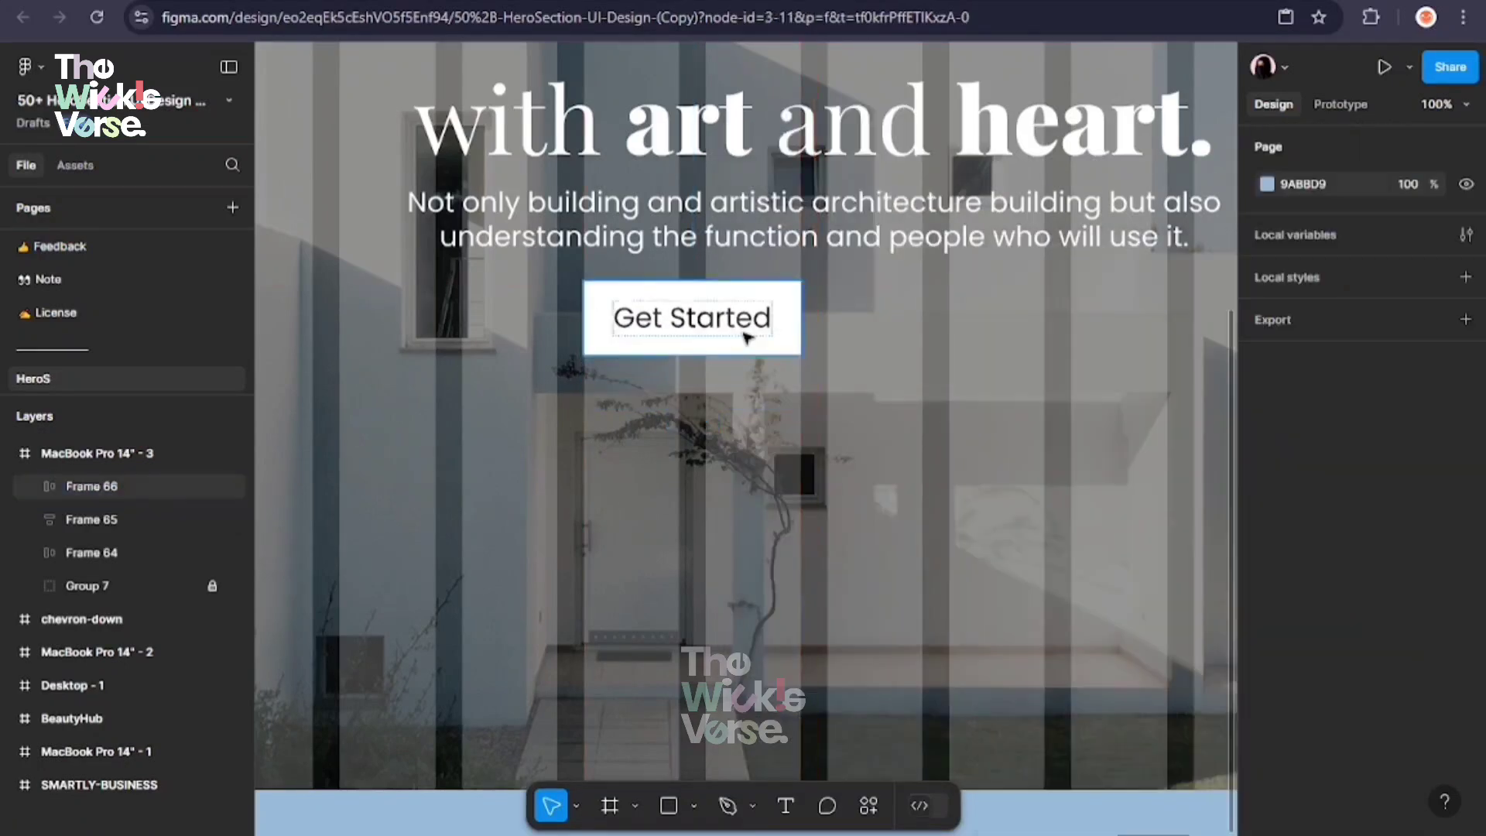
Draw a short diagonal line about 15 × 18 below the button, with a line arrow as its end point
{"action": "left_click", "coordinate": [746, 338]}
{"action": "key", "text": "p"}
{"action": "left_click", "coordinate": [774, 531]}
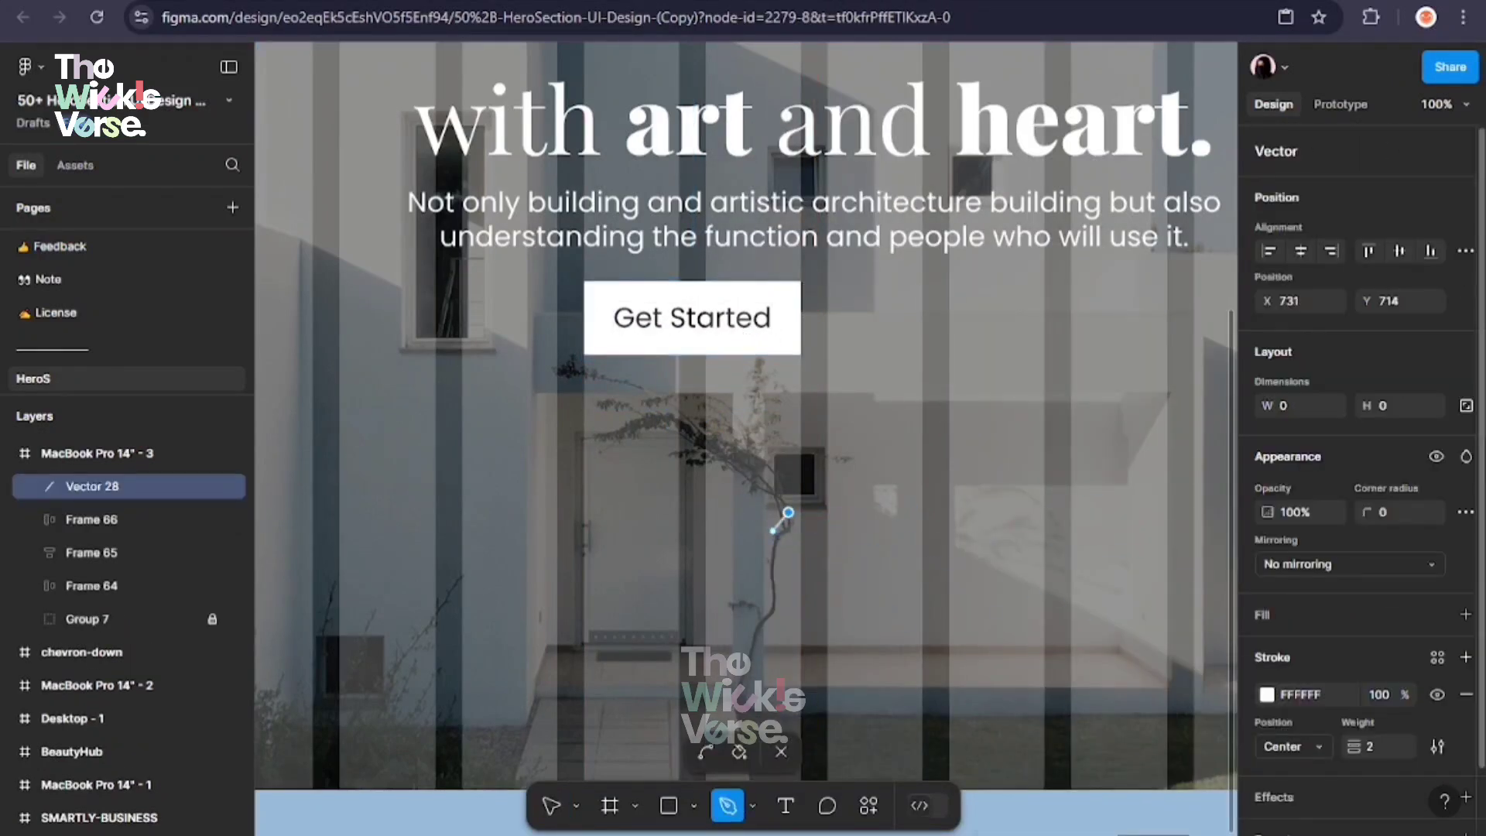
{"action": "key", "text": "Escape"}
{"action": "left_click", "coordinate": [1285, 675]}
{"action": "left_click", "coordinate": [1380, 542]}
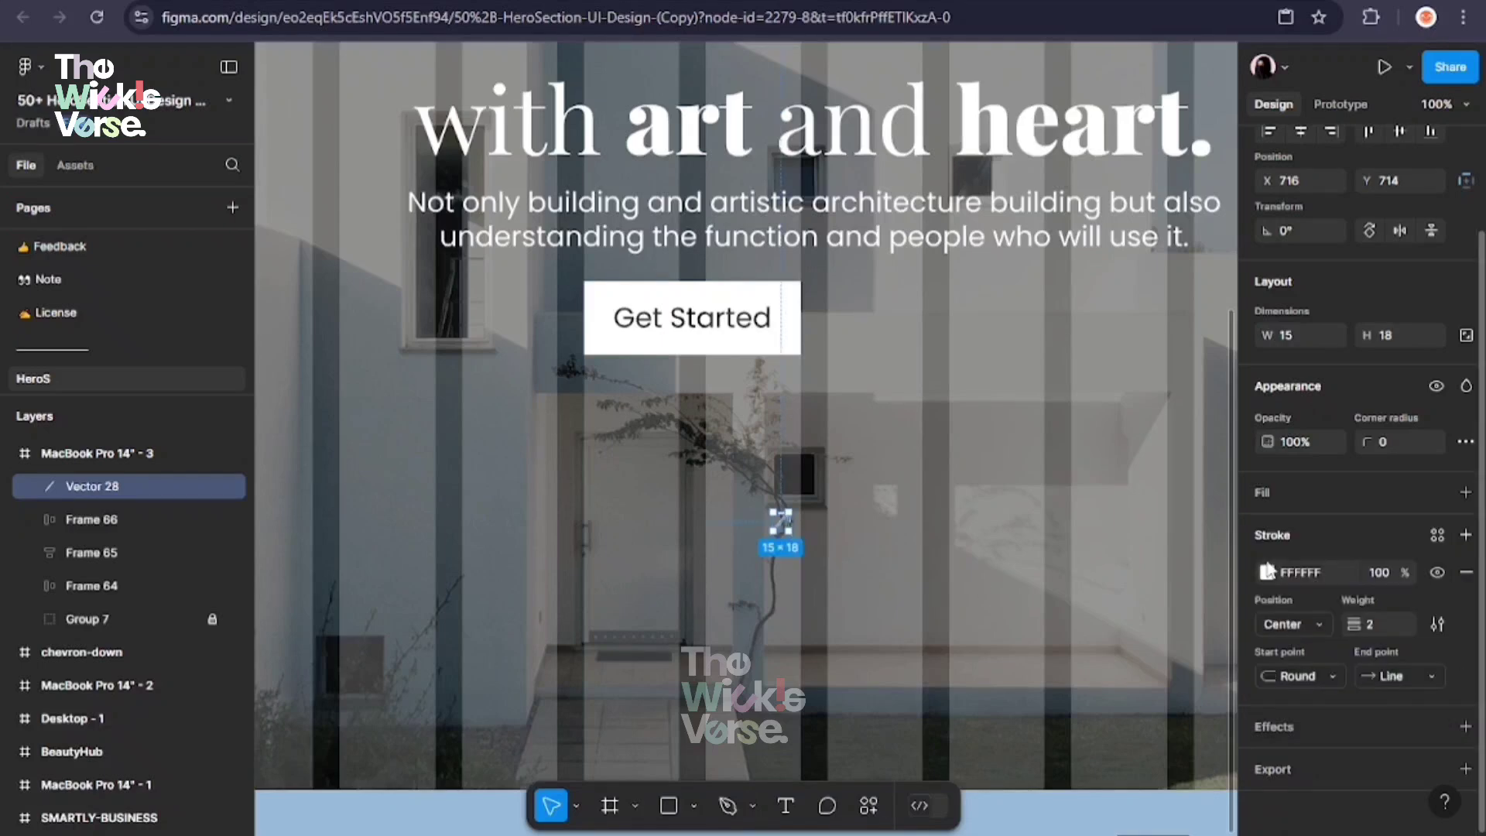
Color the diagonal arrow black and place it inside the button after the "Get Started" text
{"action": "left_click", "coordinate": [1267, 572]}
{"action": "left_click", "coordinate": [1090, 738]}
{"action": "left_click_drag", "start_coordinate": [780, 525], "coordinate": [779, 320]}
{"action": "left_click", "coordinate": [798, 330]}
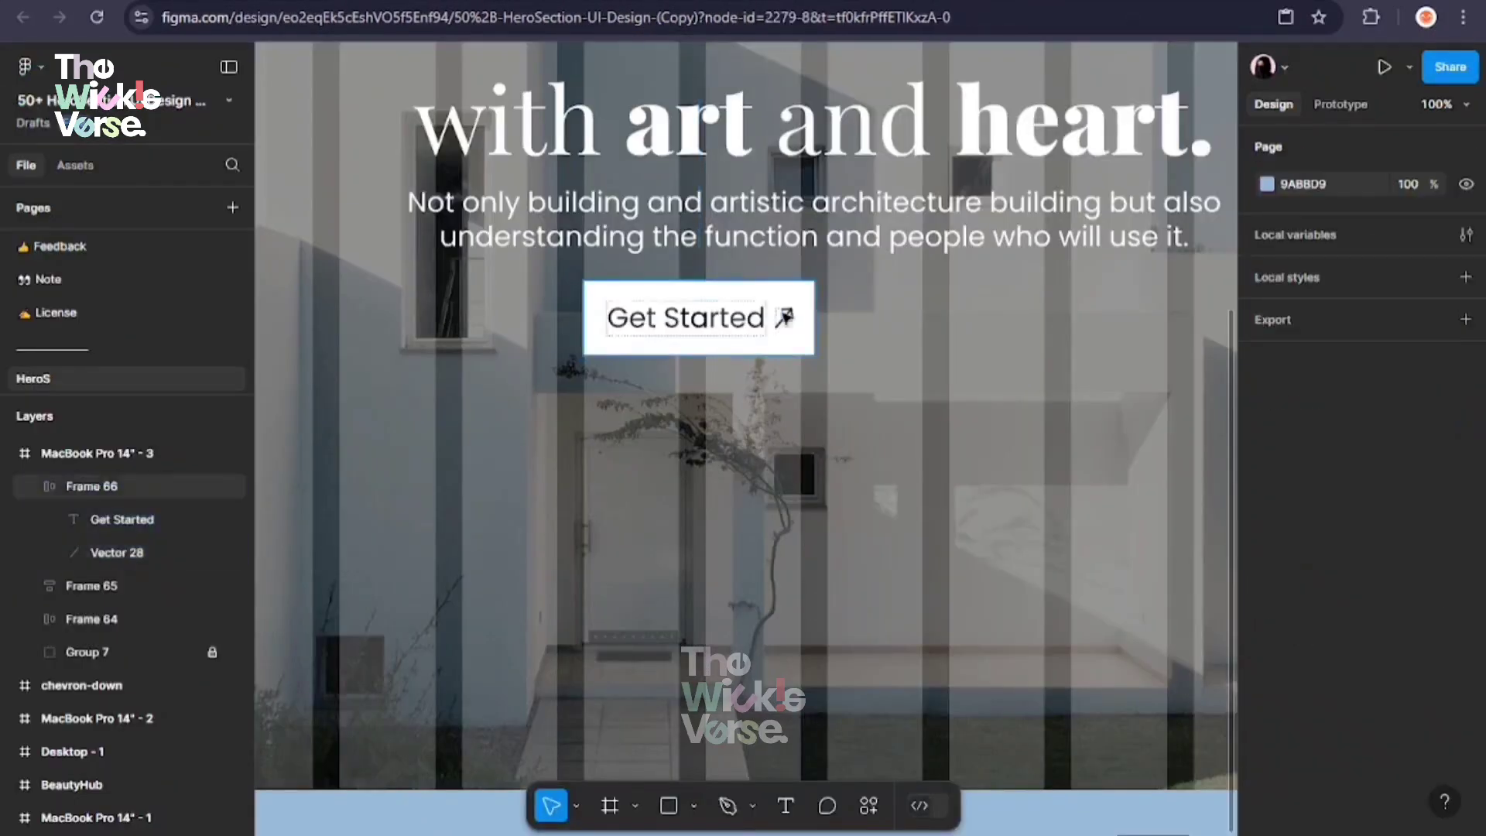
Scale the Get Started button down to about 190 × 60 and place a duplicate beside it on the right
{"action": "left_click", "coordinate": [713, 319]}
{"action": "double_click", "coordinate": [713, 319]}
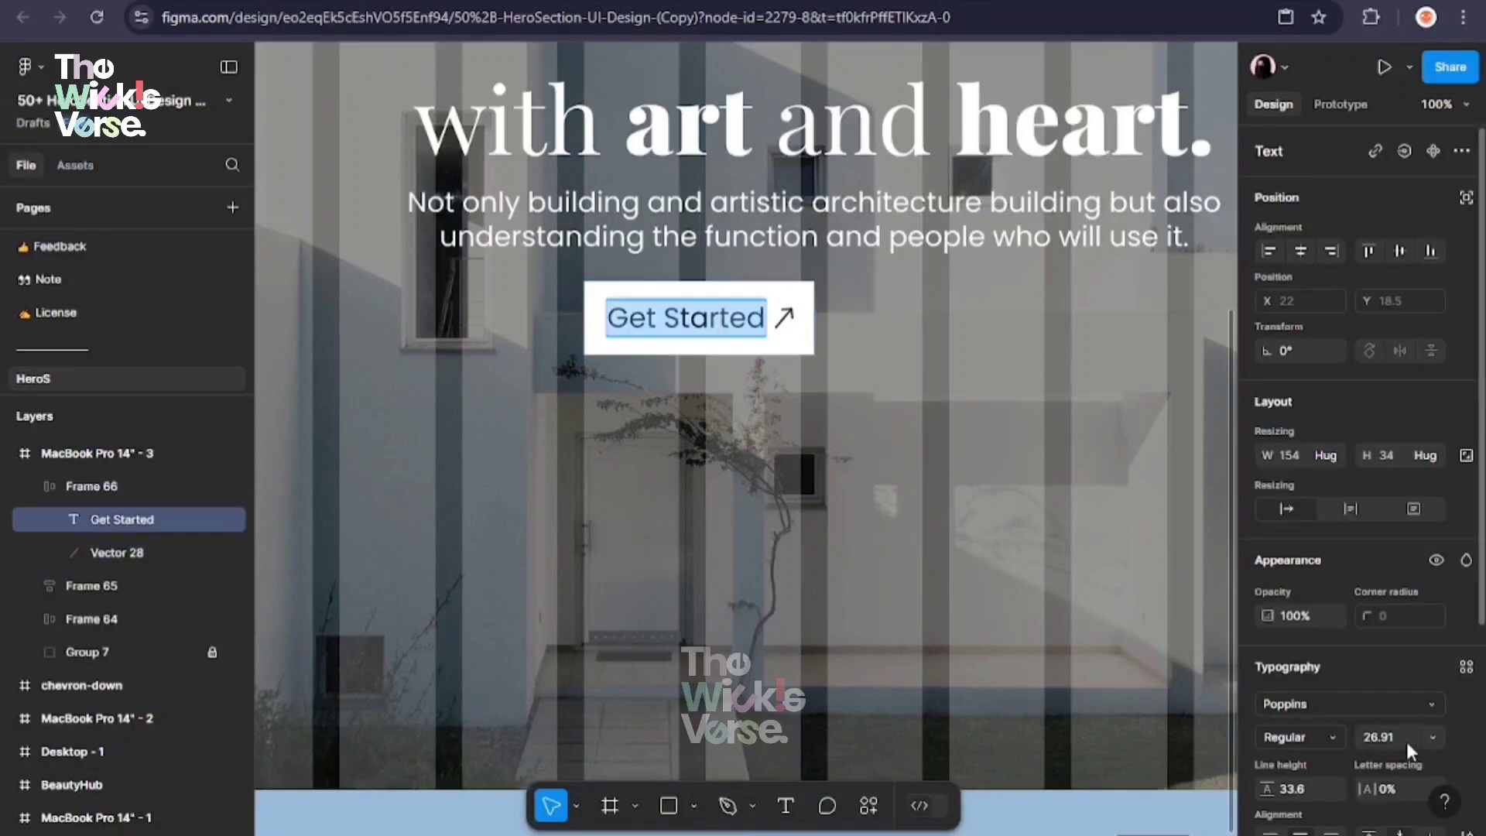
{"action": "key", "text": "Escape"}
{"action": "key", "text": "Escape"}
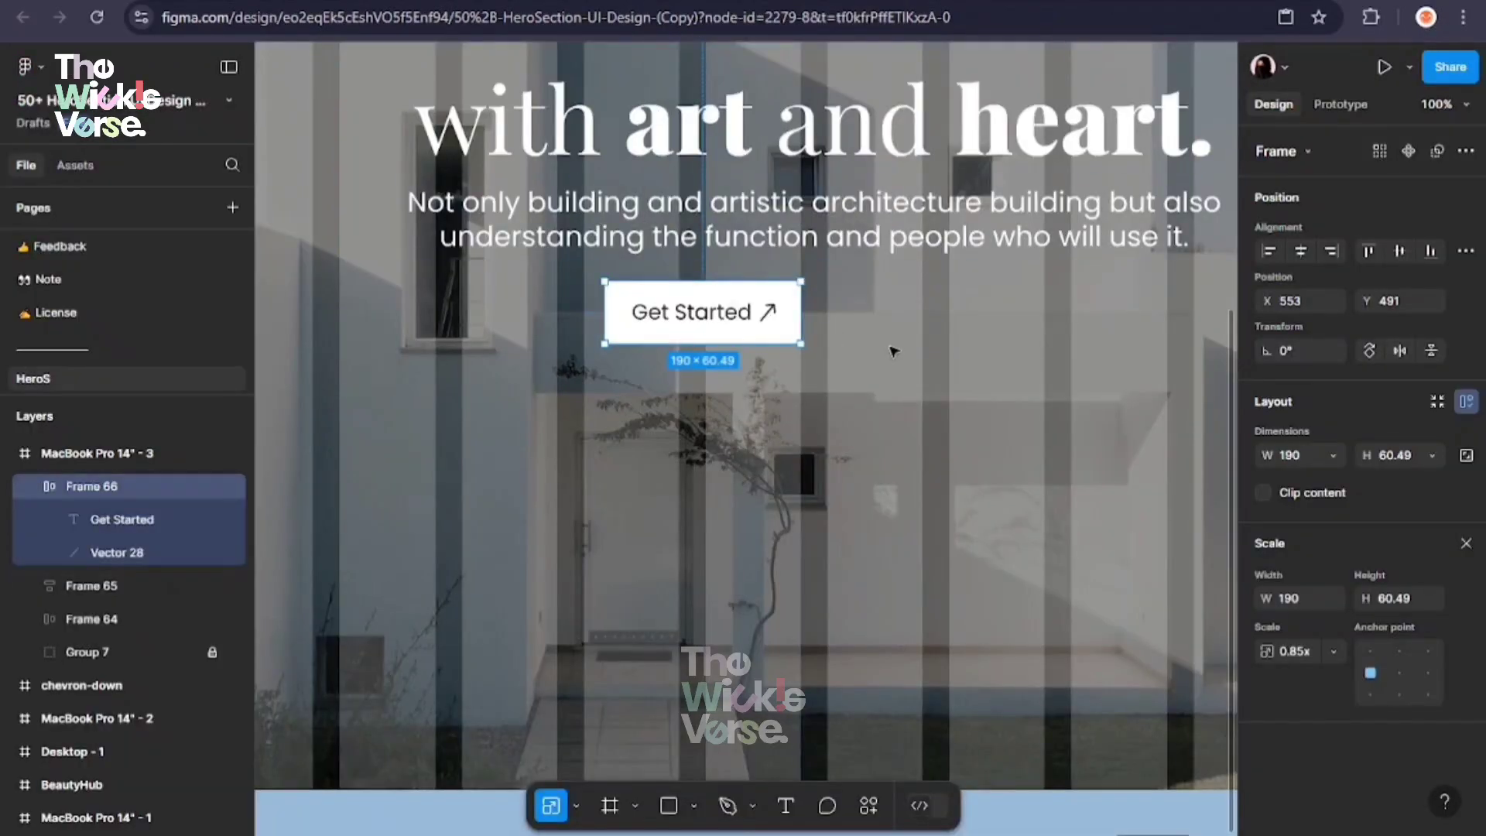
{"action": "left_click_drag", "start_coordinate": [746, 305], "coordinate": [986, 309], "text": "alt"}
{"action": "left_click", "coordinate": [775, 325]}
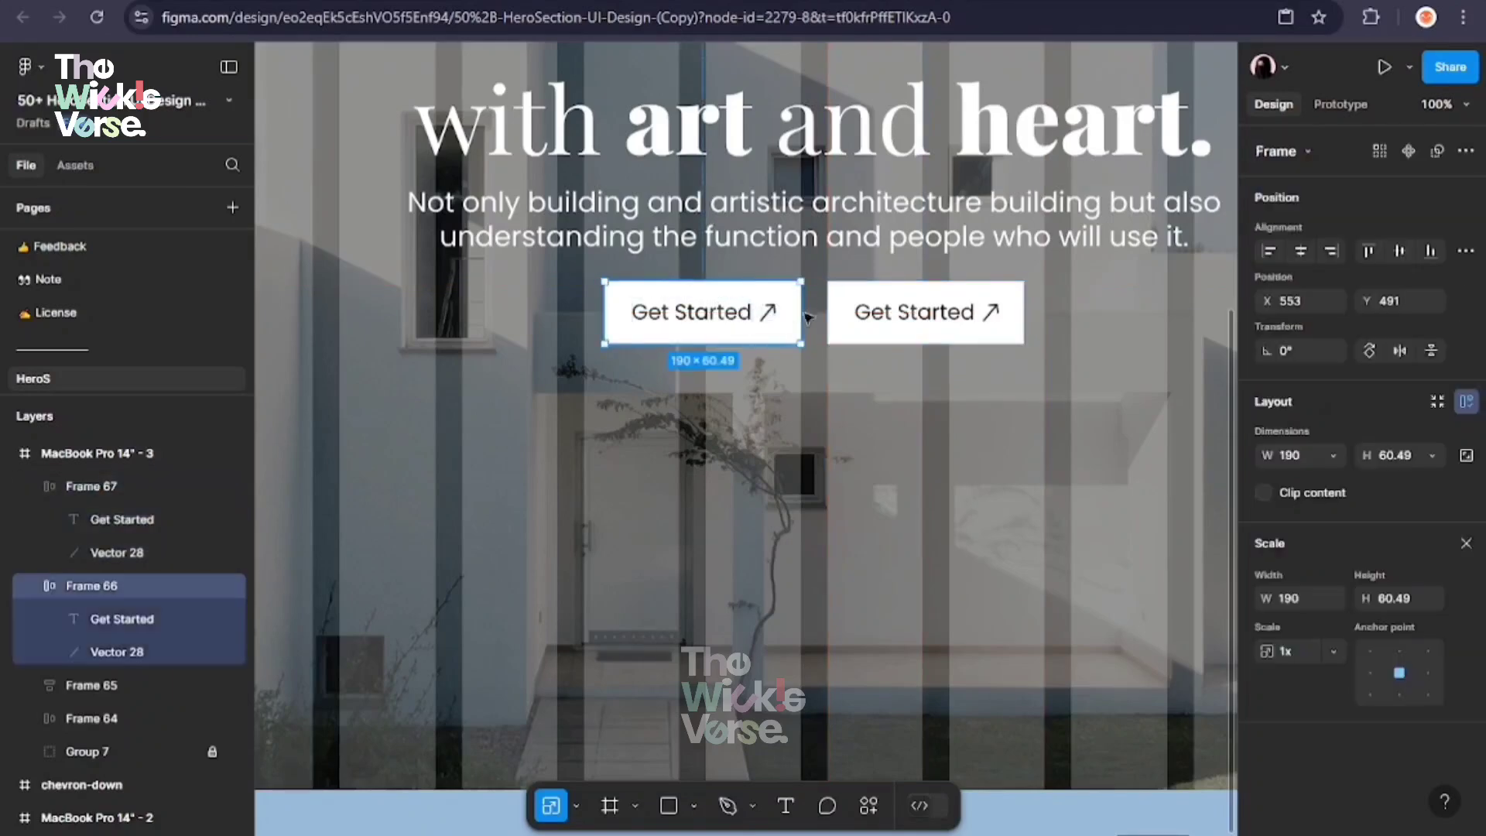
Scale both Get Started buttons down to about 161 × 51 and combine them in a horizontal auto layout
{"action": "left_click_drag", "start_coordinate": [801, 329], "coordinate": [926, 323]}
{"action": "left_click", "coordinate": [892, 315]}
{"action": "key", "text": "Delete"}
{"action": "left_click_drag", "start_coordinate": [581, 371], "coordinate": [999, 302]}
{"action": "left_click", "coordinate": [1431, 250]}
{"action": "right_click", "coordinate": [844, 317]}
{"action": "left_click", "coordinate": [944, 534]}
Restyle the second Get Started button with no fill, a white stroke, and white text and arrow
{"action": "double_click", "coordinate": [888, 321]}
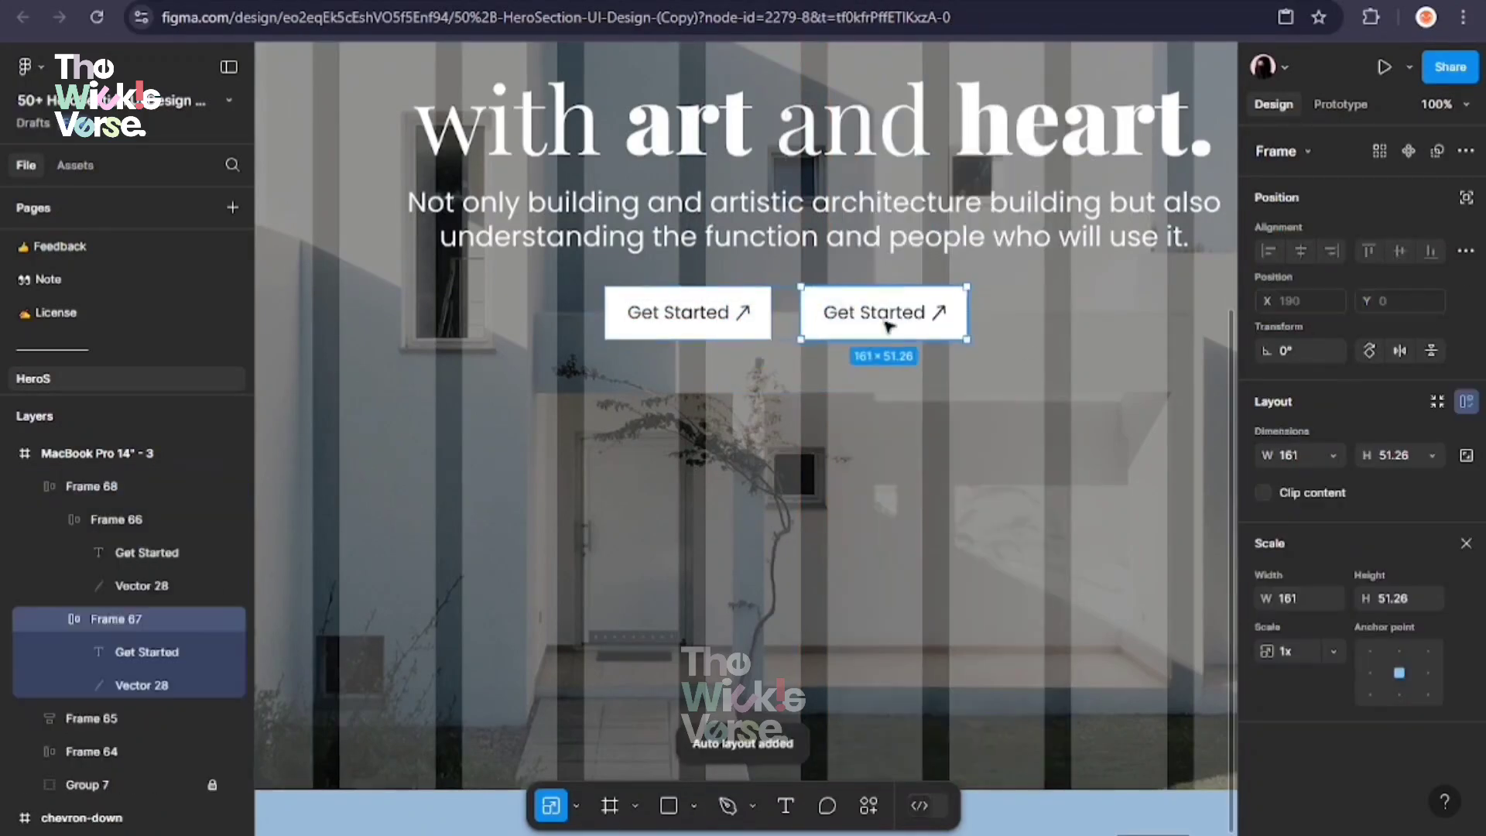
{"action": "left_click", "coordinate": [1466, 544]}
{"action": "scroll", "coordinate": [1466, 543], "scroll_direction": "down", "scroll_amount": 5}
{"action": "left_click", "coordinate": [1466, 470]}
{"action": "left_click", "coordinate": [1466, 481]}
{"action": "left_click", "coordinate": [1267, 512]}
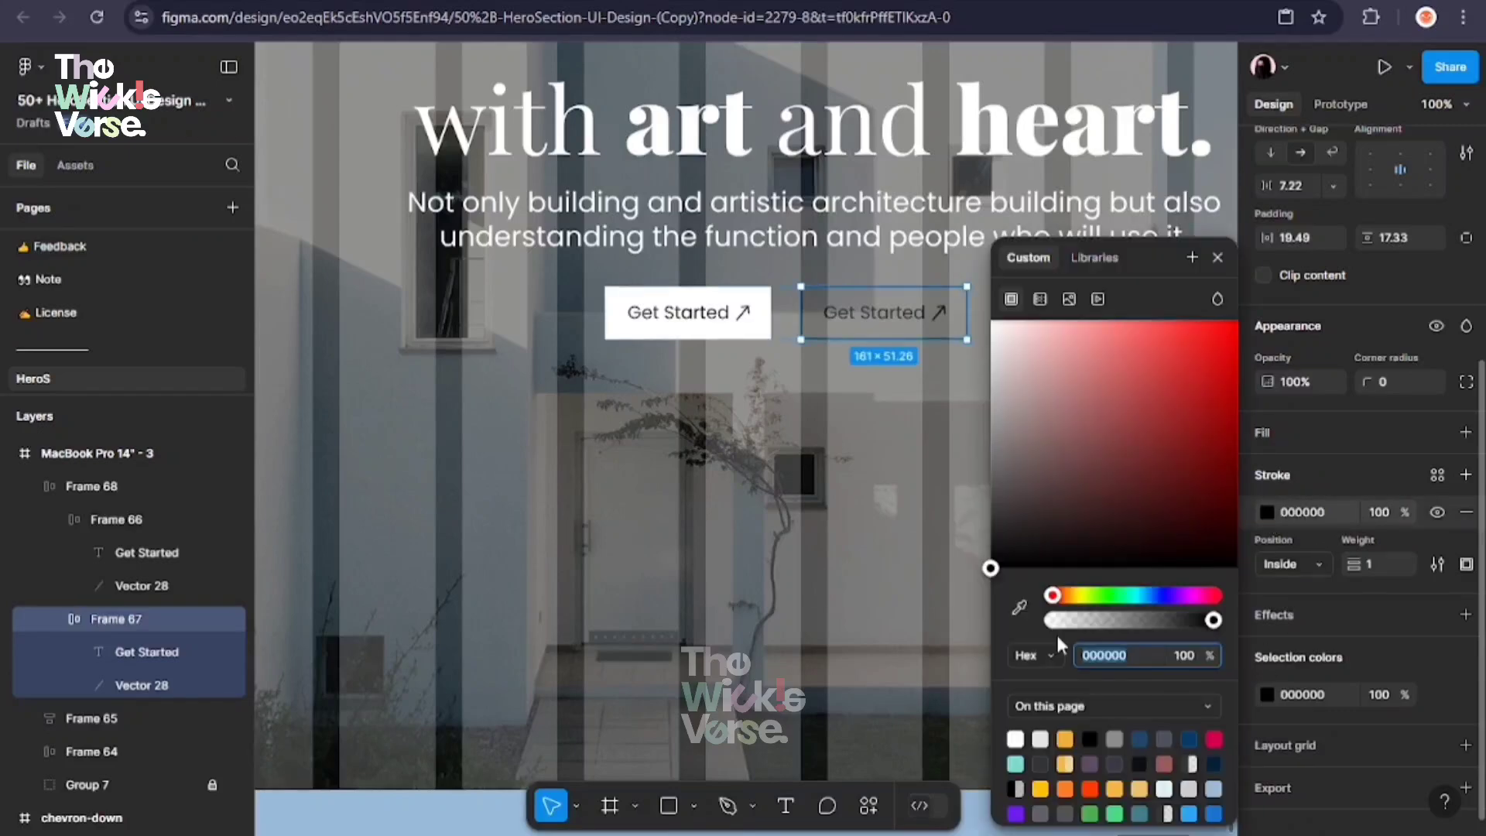
{"action": "left_click", "coordinate": [1016, 740]}
{"action": "left_click", "coordinate": [1267, 695]}
{"action": "left_click", "coordinate": [1015, 739]}
{"action": "left_click", "coordinate": [915, 557]}
Place a chevron icon after the second button's text and delete that button's diagonal arrow
{"action": "scroll", "coordinate": [915, 558], "scroll_direction": "right", "scroll_amount": 5}
{"action": "key", "text": "ctrl+minus"}
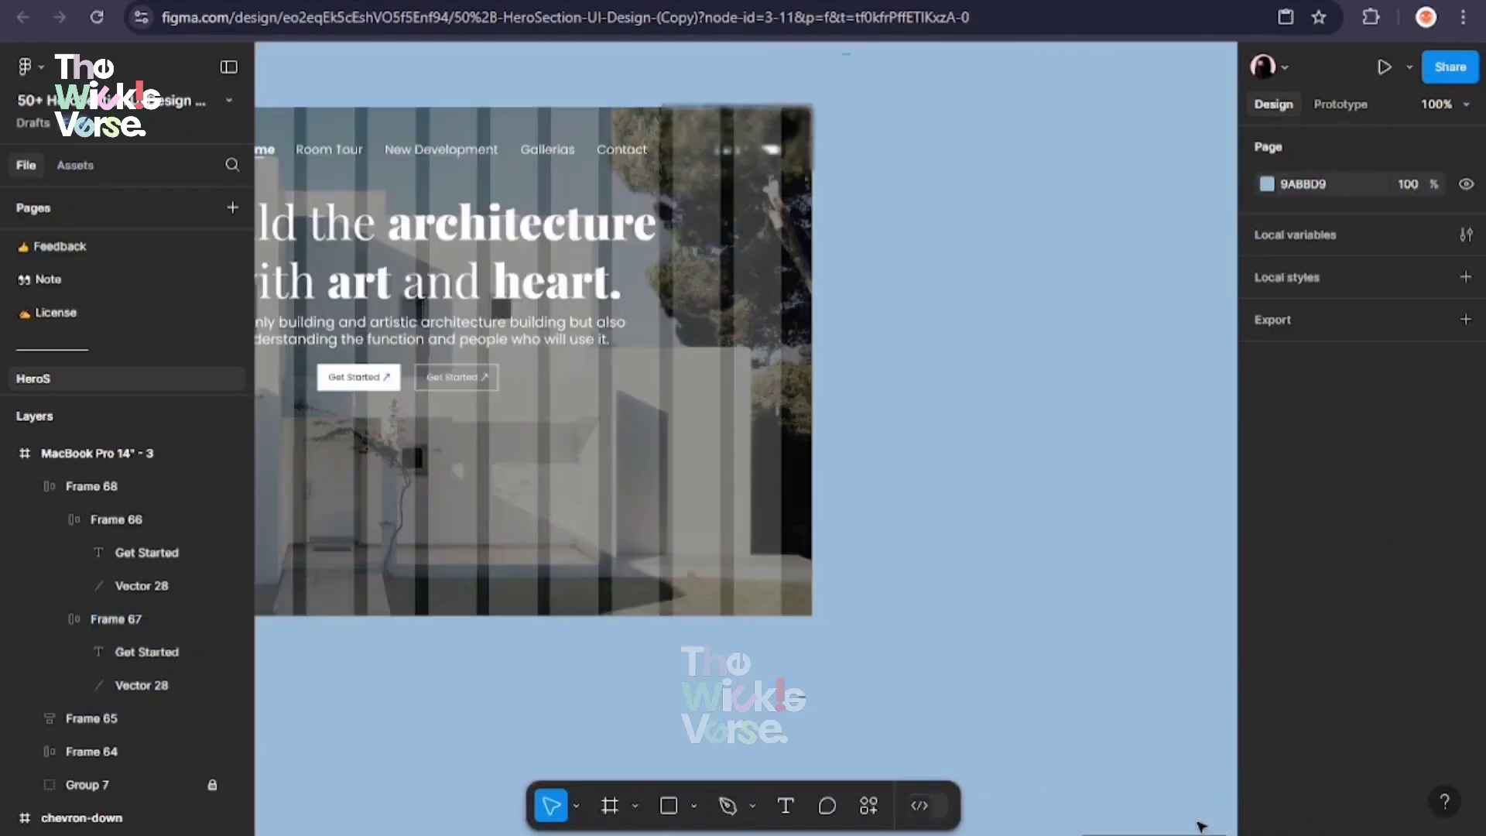
{"action": "left_click_drag", "start_coordinate": [853, 67], "coordinate": [494, 373]}
{"action": "key", "text": "ctrl+plus"}
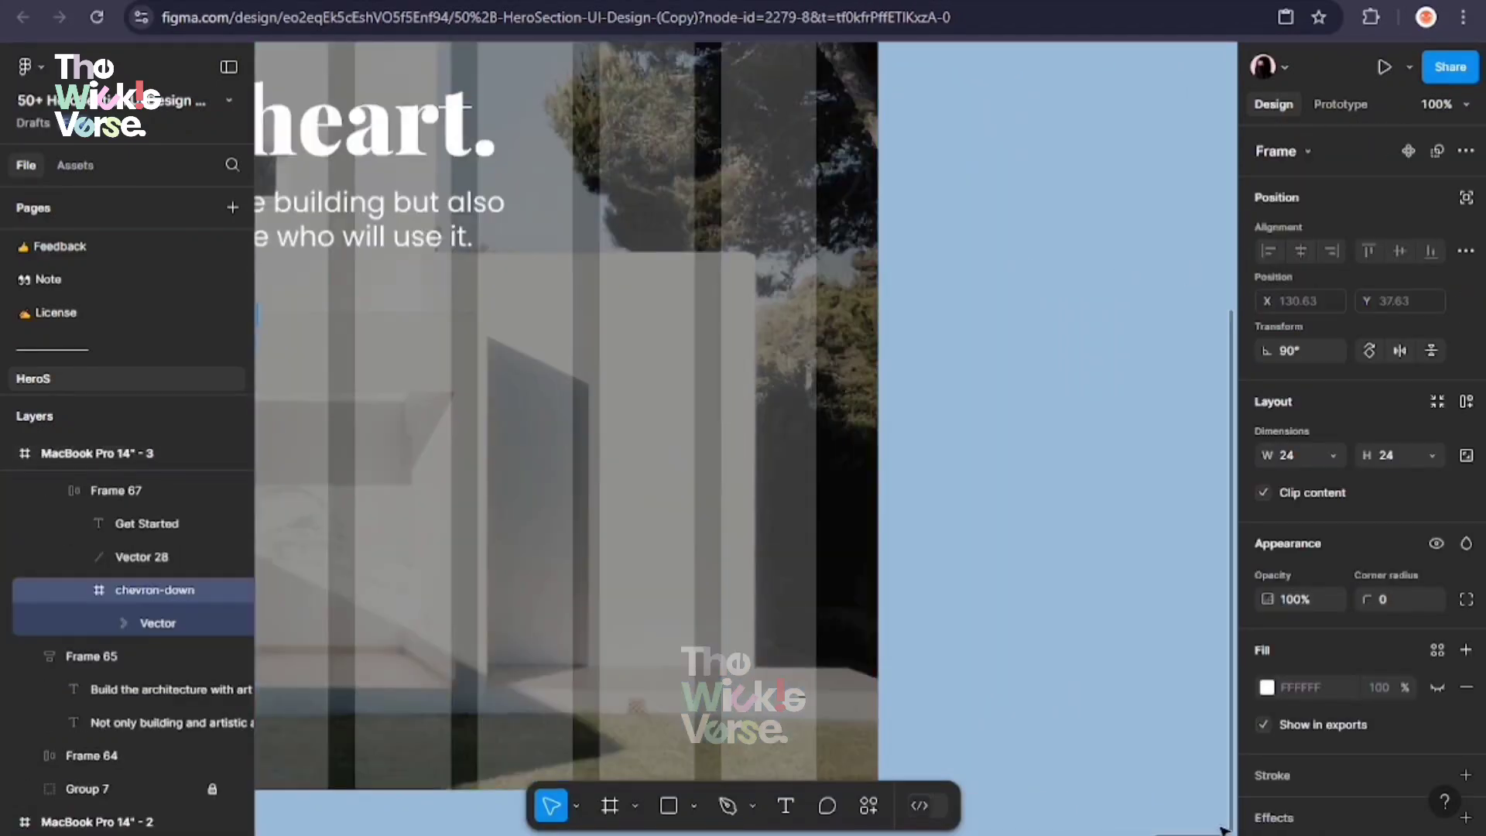
{"action": "scroll", "coordinate": [785, 298], "scroll_direction": "left", "scroll_amount": 6}
{"action": "left_click", "coordinate": [788, 311]}
{"action": "key", "text": "Delete"}
Center the button row horizontally in the frame and combine it with the headline block in a vertical auto layout
{"action": "left_click", "coordinate": [827, 335]}
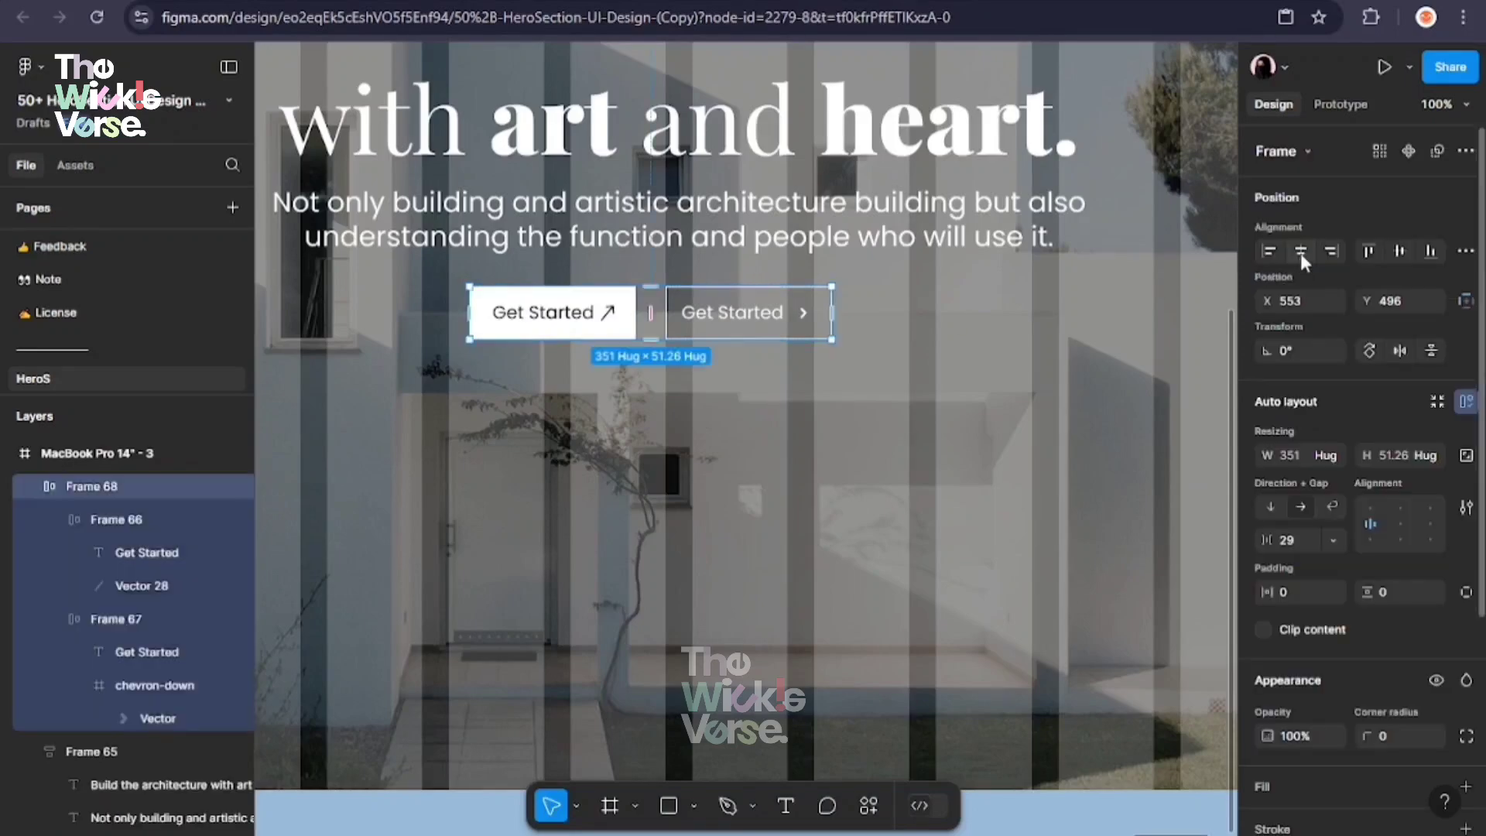
{"action": "left_click", "coordinate": [1302, 252]}
{"action": "left_click_drag", "start_coordinate": [962, 407], "coordinate": [784, 212]}
{"action": "right_click", "coordinate": [806, 225]}
{"action": "left_click", "coordinate": [881, 530]}
Preview the hero section as a prototype and check the design with the 12-column layout grid hidden
{"action": "left_click", "coordinate": [952, 2]}
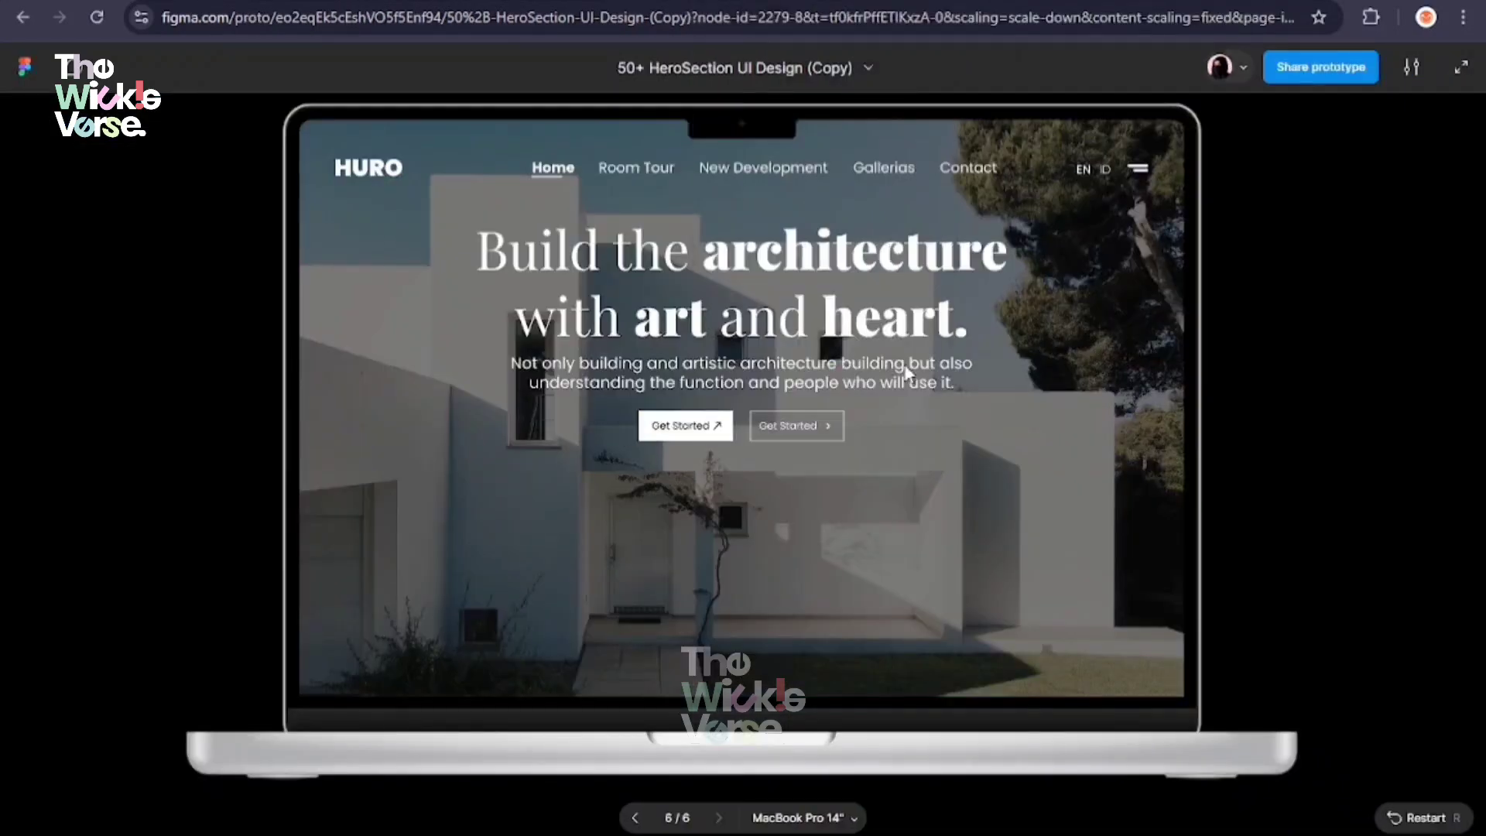
{"action": "left_click", "coordinate": [778, 1]}
{"action": "key", "text": "ctrl+minus"}
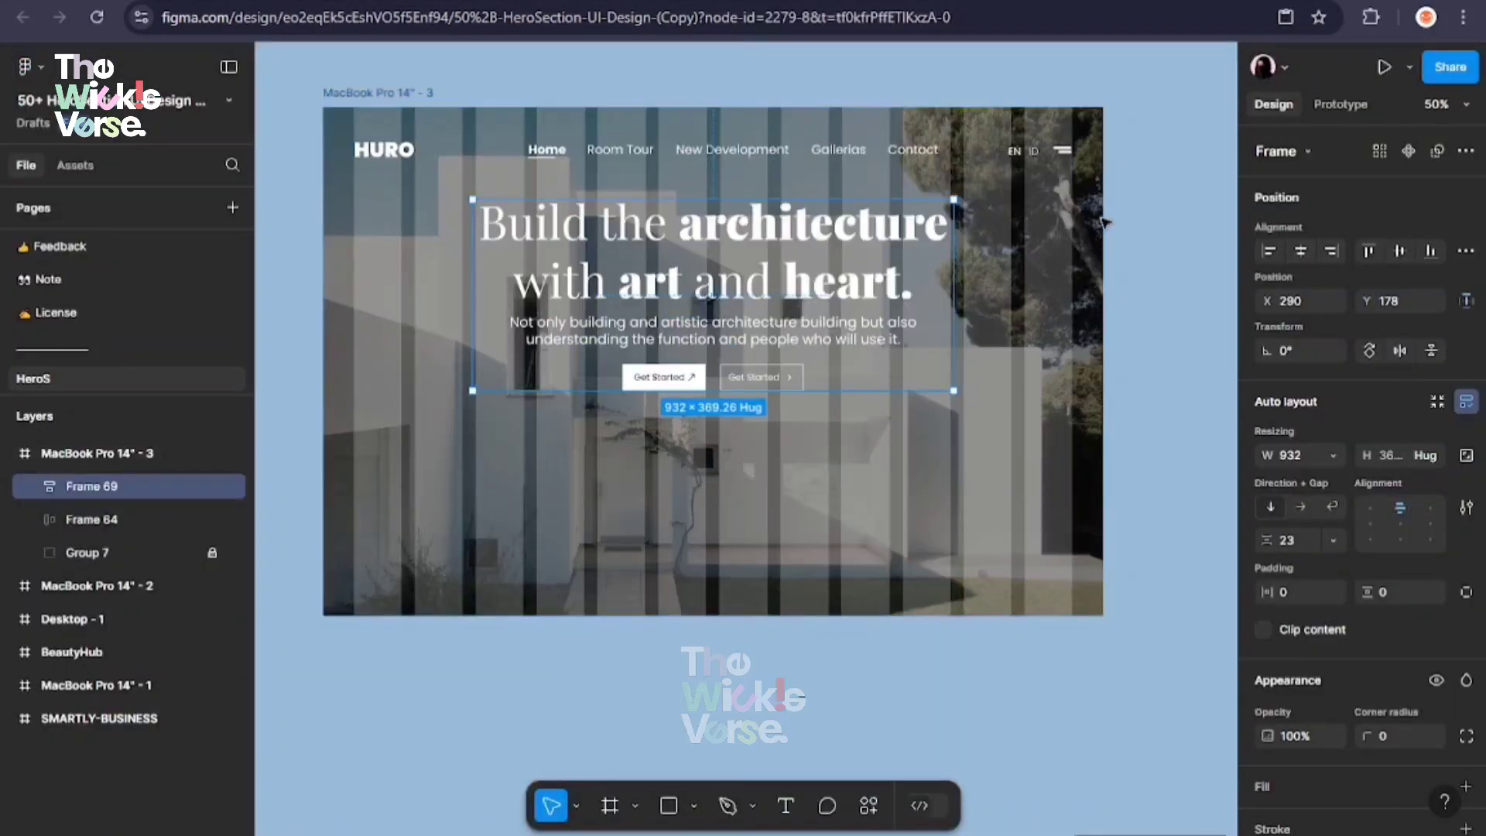
{"action": "left_click", "coordinate": [96, 453]}
{"action": "scroll", "coordinate": [1362, 542], "scroll_direction": "down", "scroll_amount": 5}
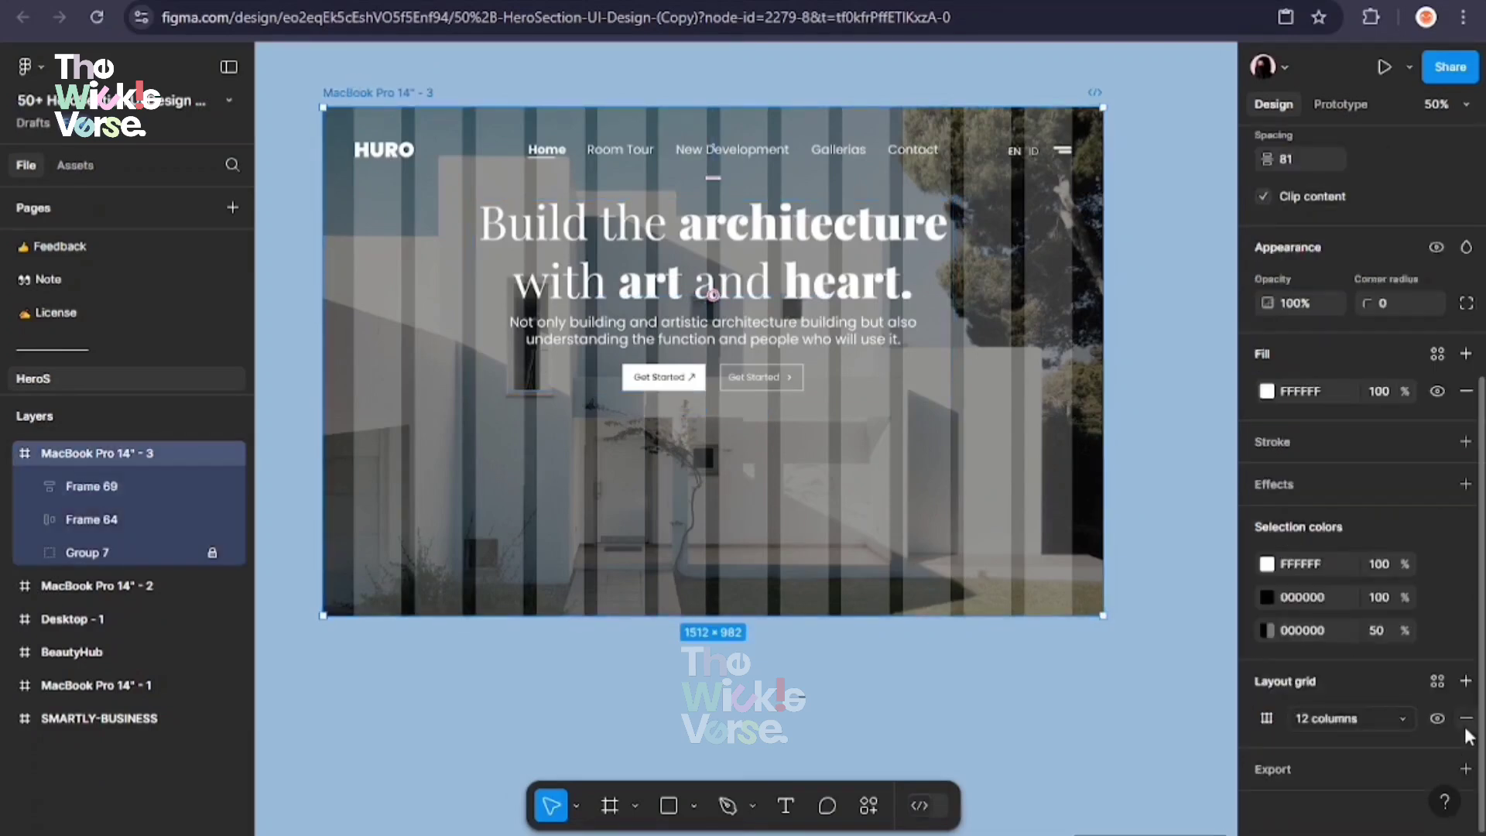
{"action": "left_click", "coordinate": [1438, 719]}
{"action": "left_click", "coordinate": [1436, 719]}
{"action": "left_click", "coordinate": [899, 461]}
Add the bold Poppins text "321" at the frame's lower left and scale it up to font size 47.65
{"action": "key", "text": "ctrl+plus"}
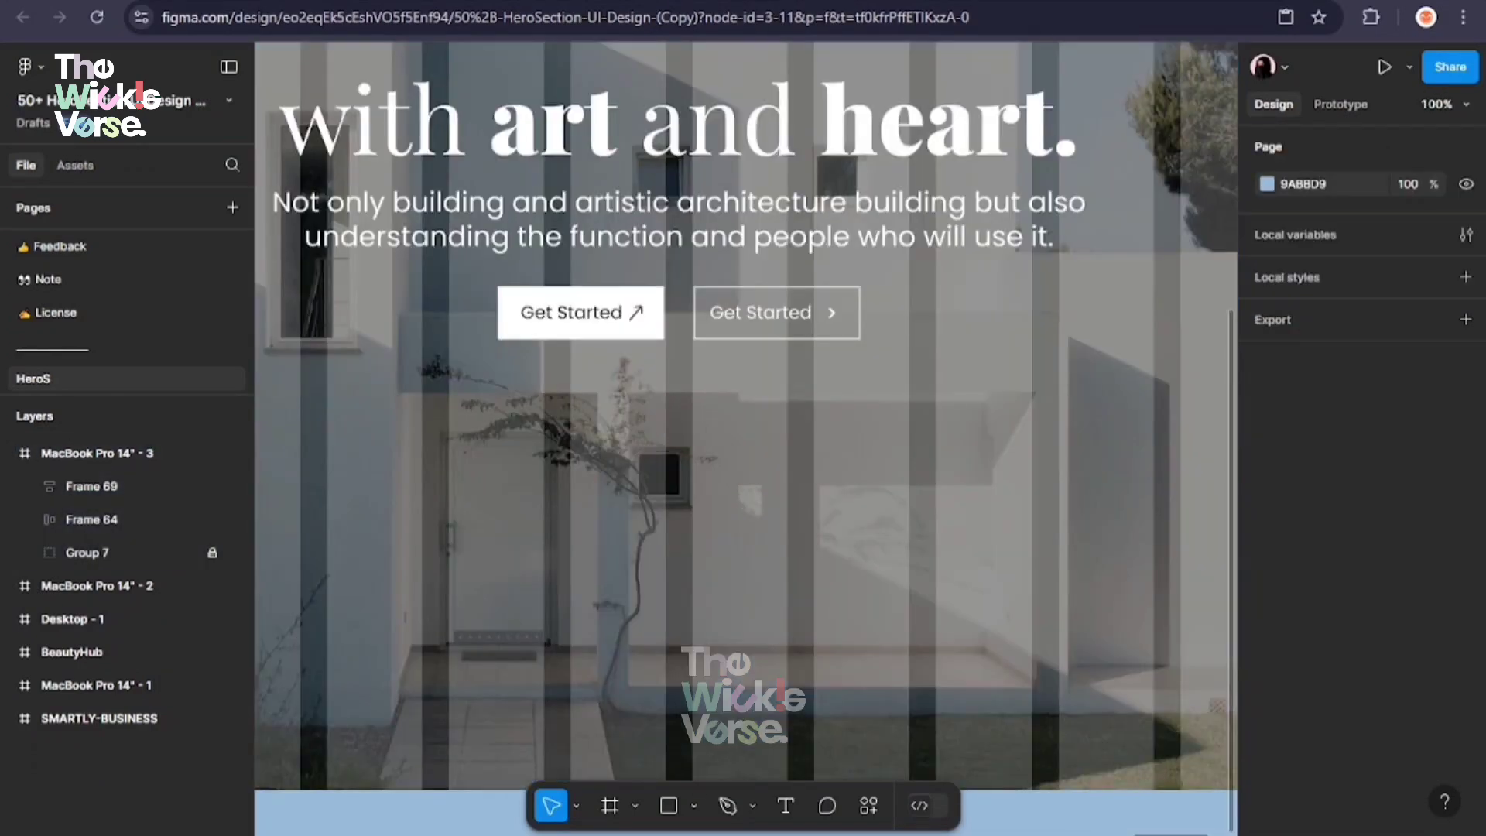
{"action": "scroll", "coordinate": [750, 496], "scroll_direction": "left", "scroll_amount": 6}
{"action": "key", "text": "t"}
{"action": "left_click_drag", "start_coordinate": [478, 444], "coordinate": [651, 555]}
{"action": "left_click", "coordinate": [1298, 736]}
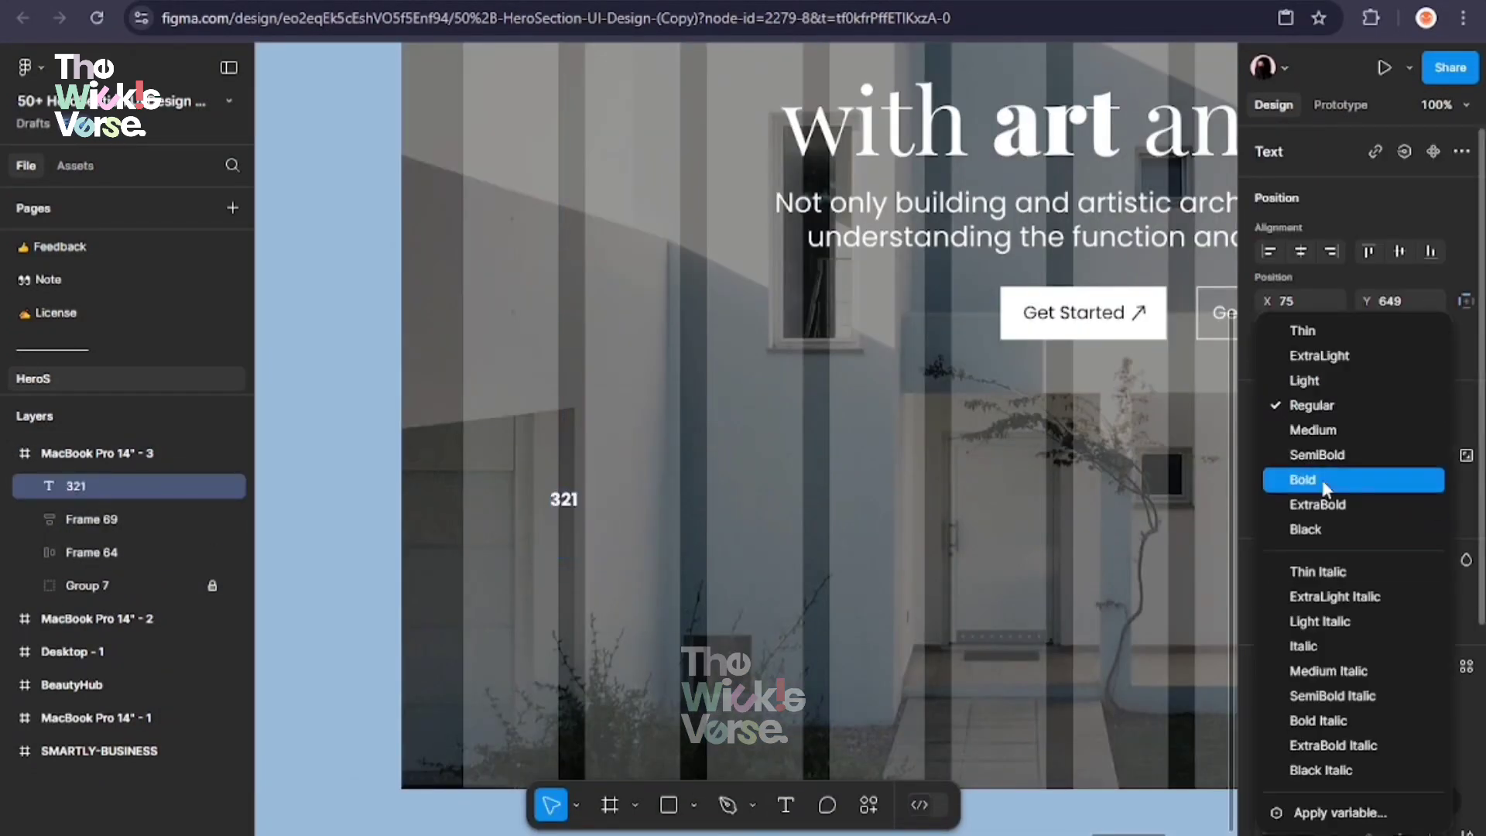
{"action": "left_click", "coordinate": [1302, 477]}
{"action": "key", "text": "Escape"}
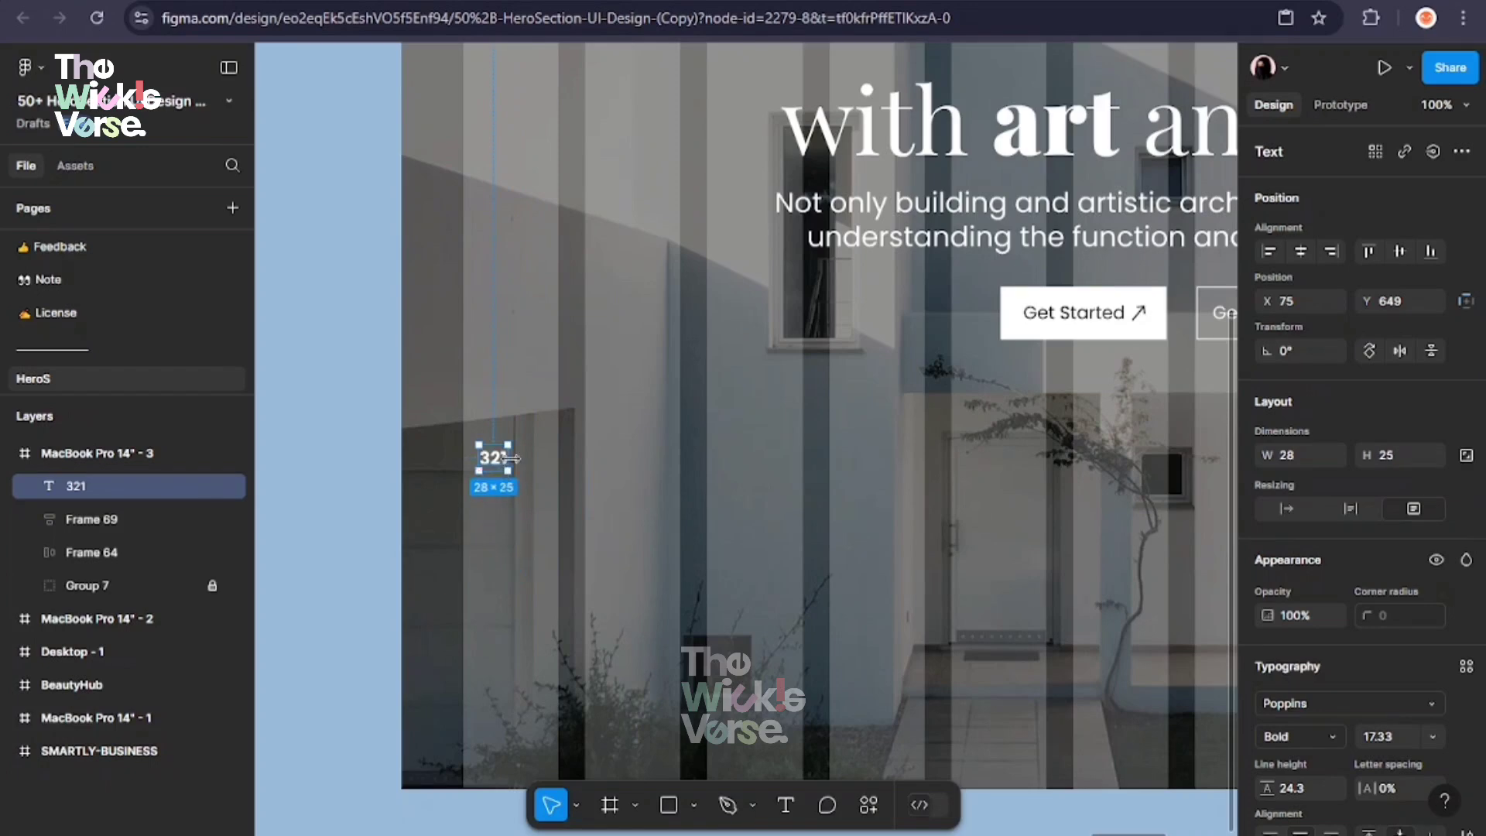
{"action": "key", "text": "k"}
{"action": "left_click_drag", "start_coordinate": [511, 459], "coordinate": [544, 469]}
Try the "321" text in Playfair Display and return it to Poppins
{"action": "left_click", "coordinate": [1304, 703]}
{"action": "type", "text": "DISPLA"}
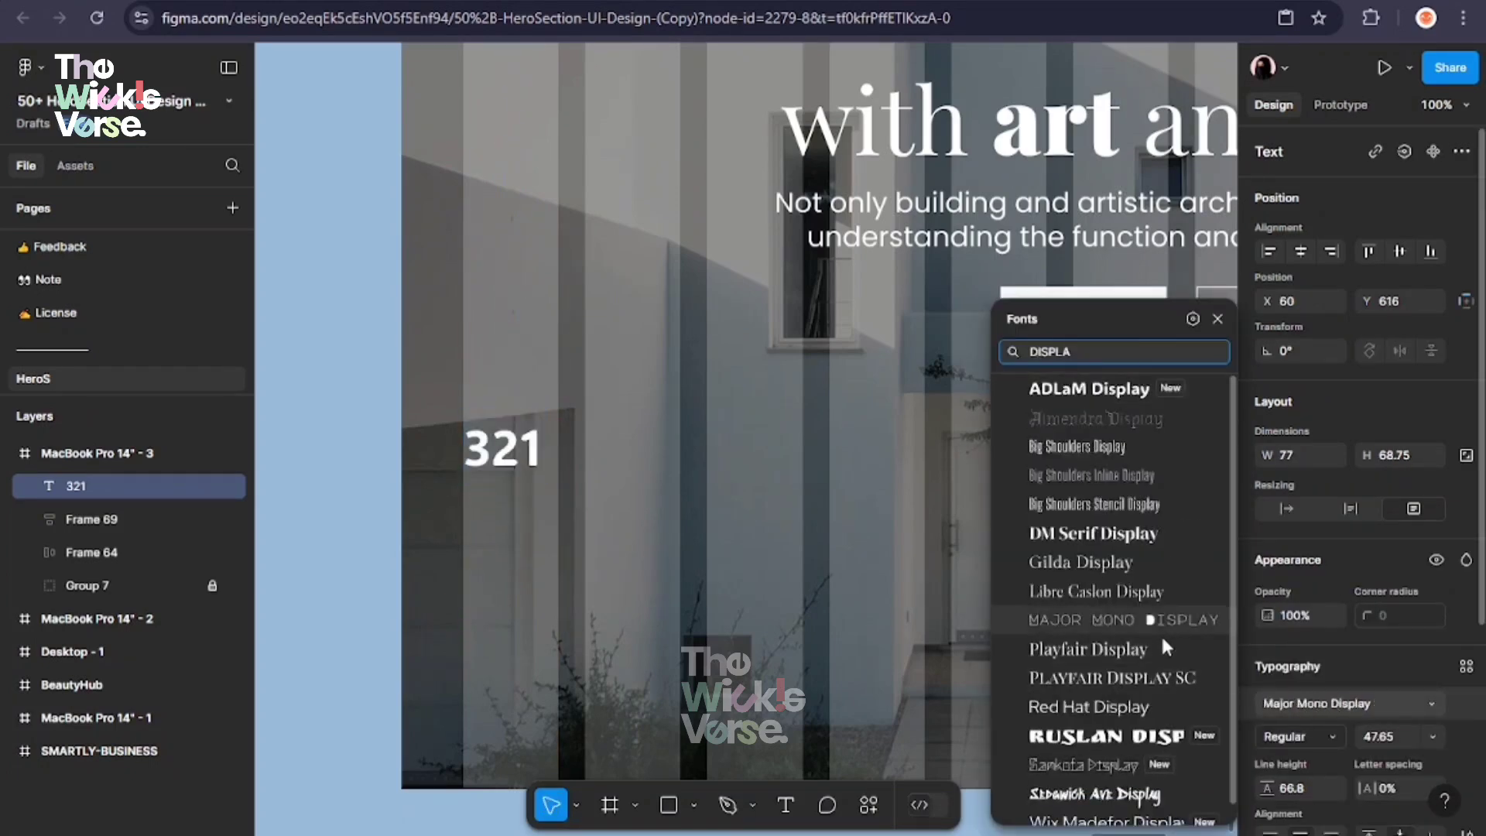
{"action": "left_click", "coordinate": [1099, 649]}
{"action": "left_click", "coordinate": [1298, 736]}
{"action": "left_click", "coordinate": [1320, 562]}
{"action": "left_click", "coordinate": [1348, 697]}
{"action": "type", "text": "POP"}
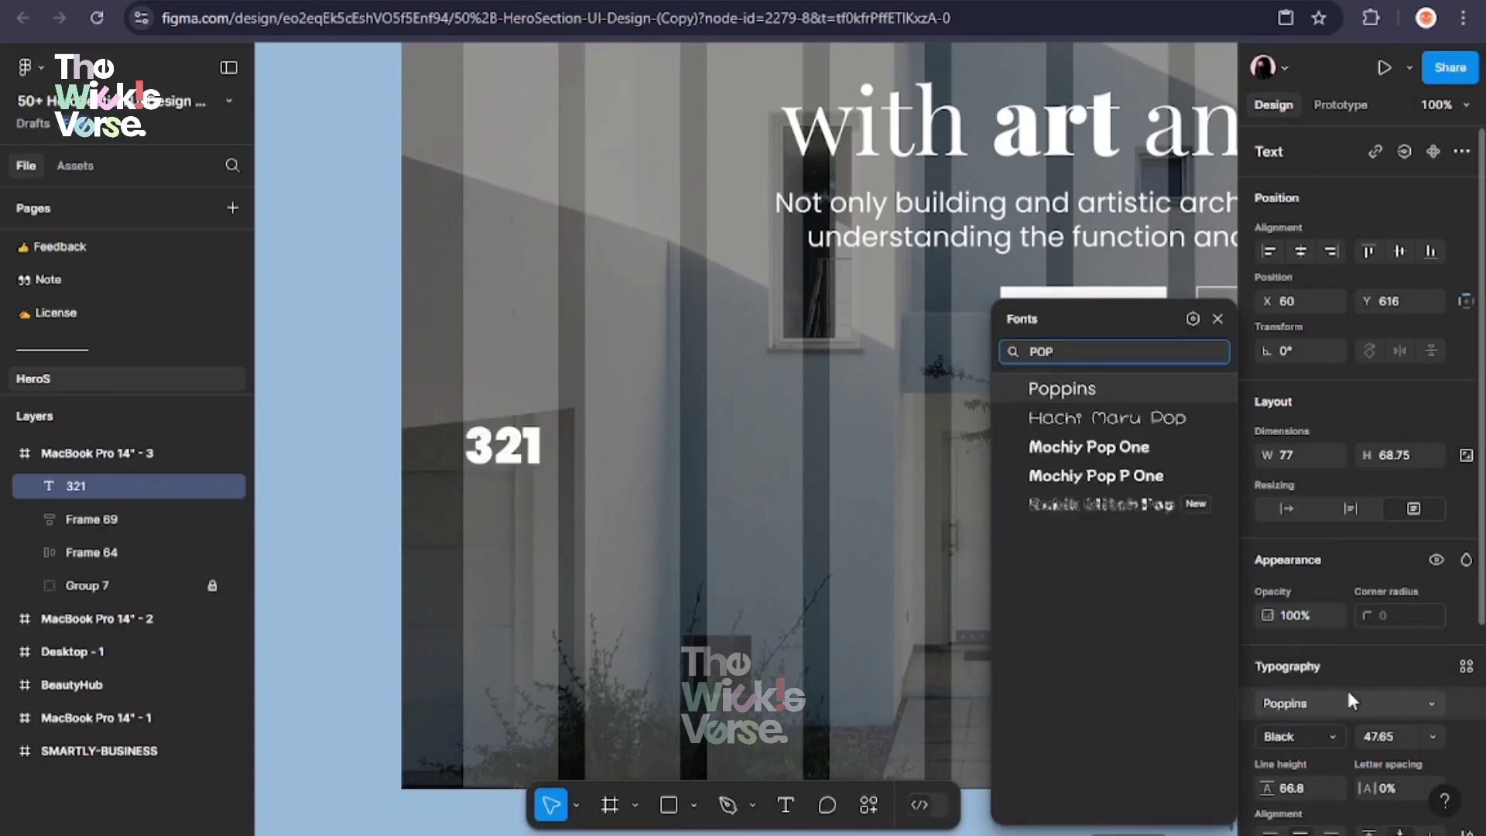
Set the "321" text to SemiBold and duplicate it directly below as the label "Project Completede"
{"action": "left_click", "coordinate": [1298, 737]}
{"action": "left_click", "coordinate": [1301, 455]}
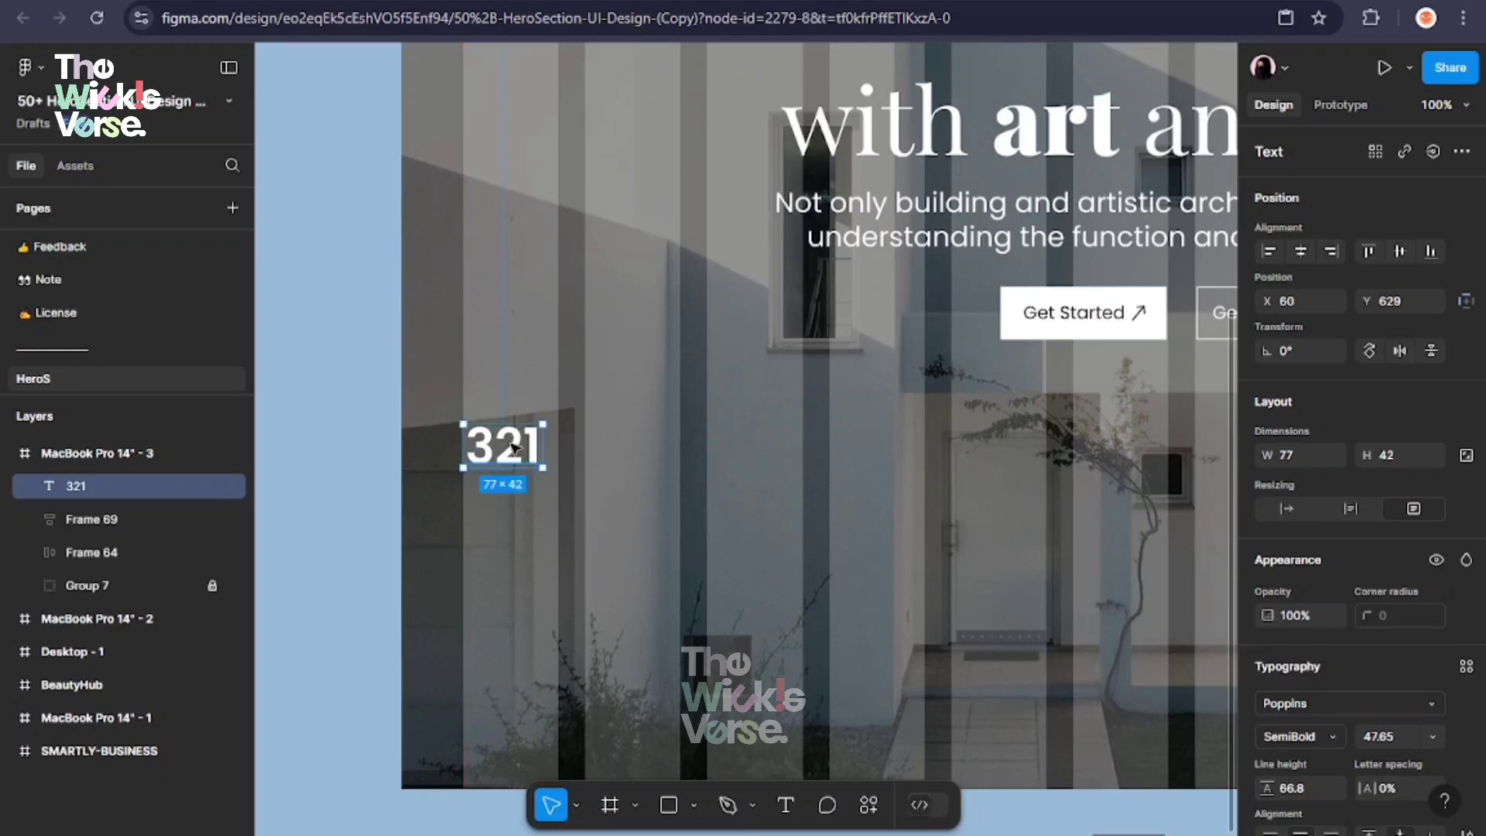
{"action": "left_click_drag", "start_coordinate": [511, 447], "coordinate": [511, 490]}
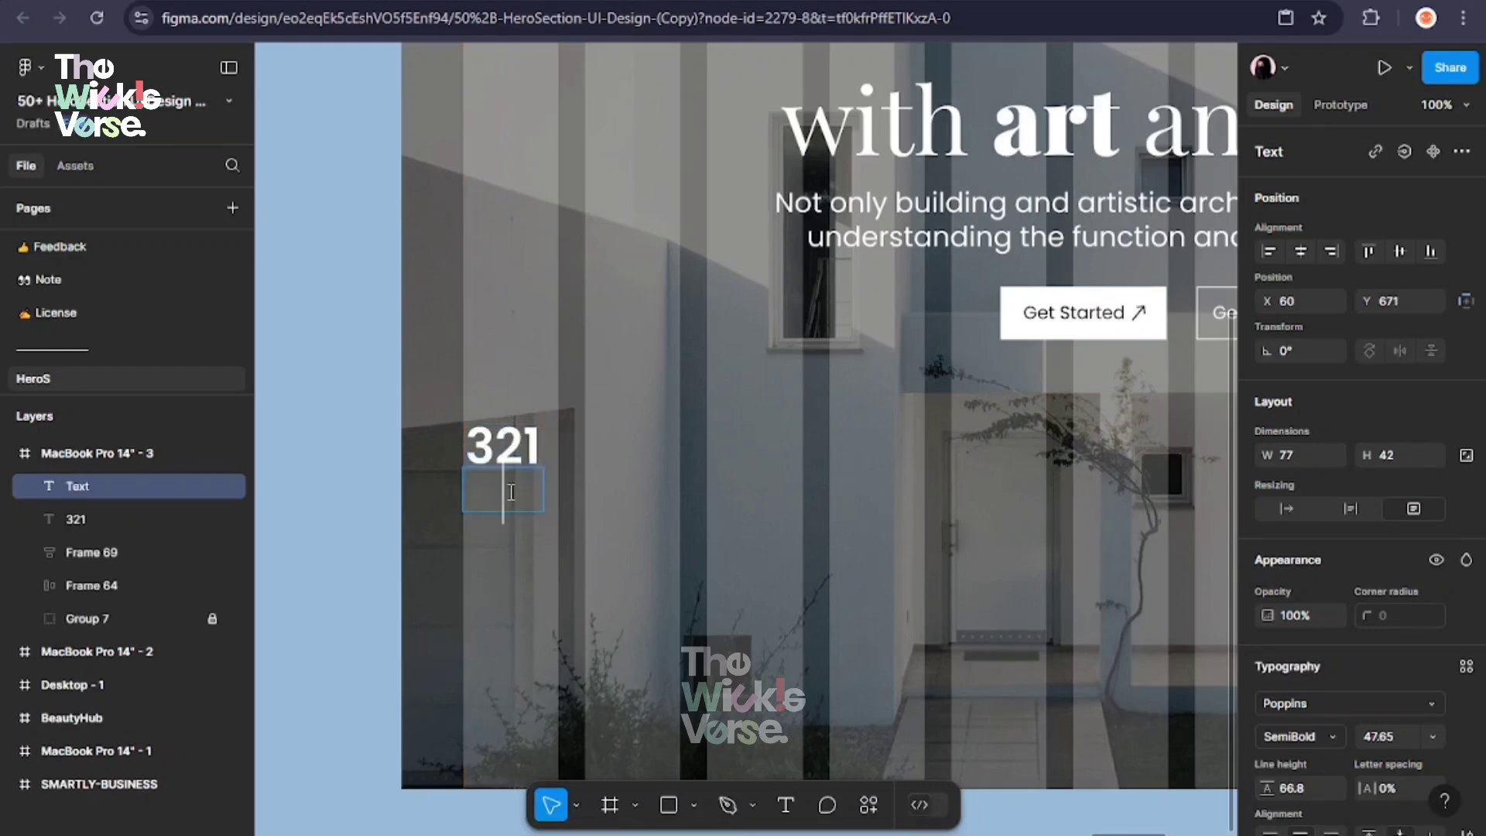
{"action": "type", "text": "Completede"}
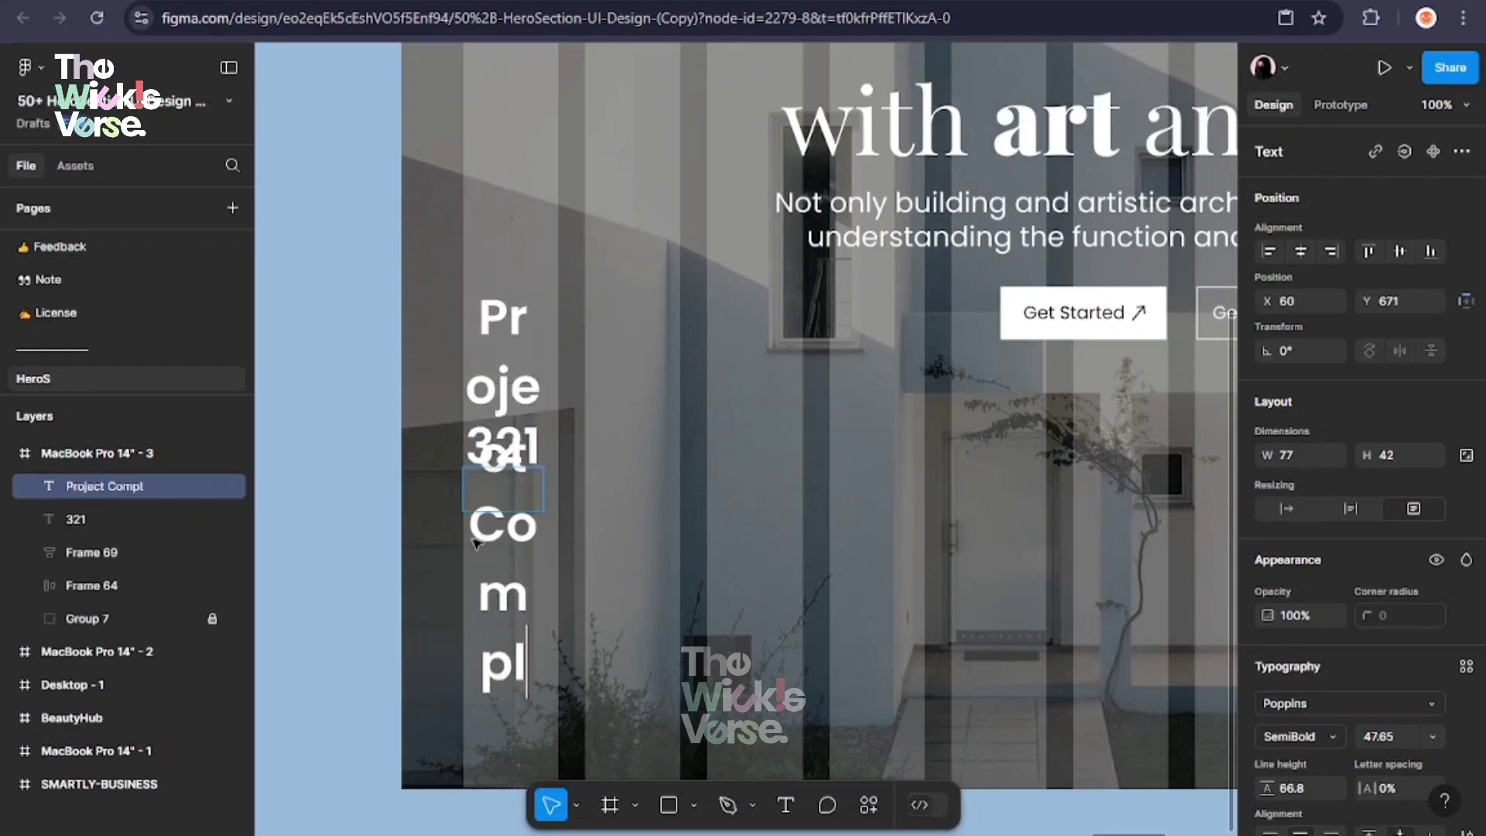
Set the label below "321" to Medium weight at size 20 and widen its text box to about 159
{"action": "key", "text": "ctrl+a"}
{"action": "left_click", "coordinate": [1299, 736]}
{"action": "left_click", "coordinate": [1301, 431]}
{"action": "left_click", "coordinate": [1433, 737]}
{"action": "left_click", "coordinate": [1398, 572]}
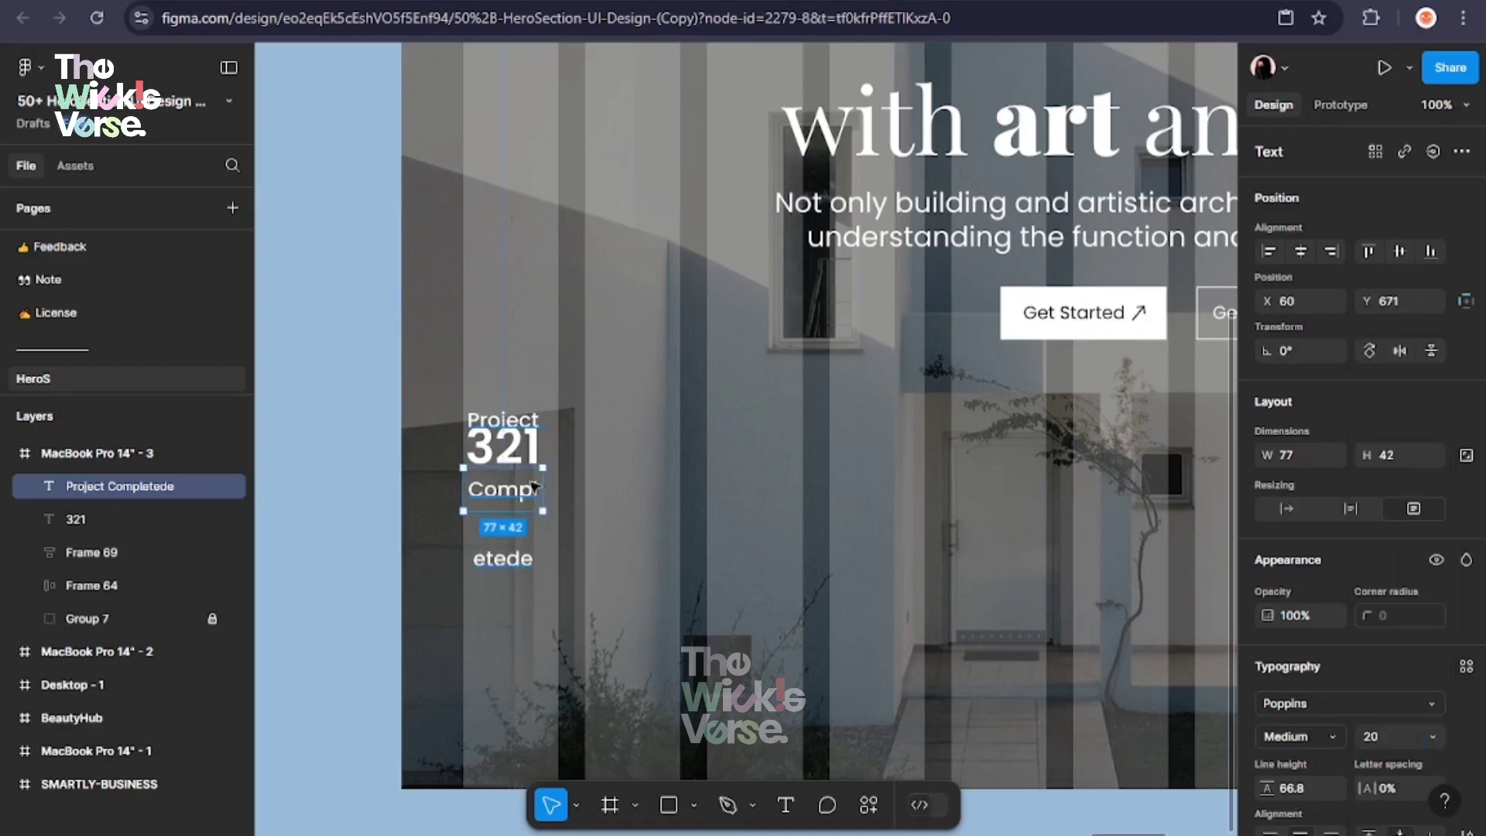
{"action": "left_click_drag", "start_coordinate": [542, 496], "coordinate": [683, 598]}
Set the project label's line height to 20 and left-align its text
{"action": "scroll", "coordinate": [1312, 672], "scroll_direction": "down", "scroll_amount": 2}
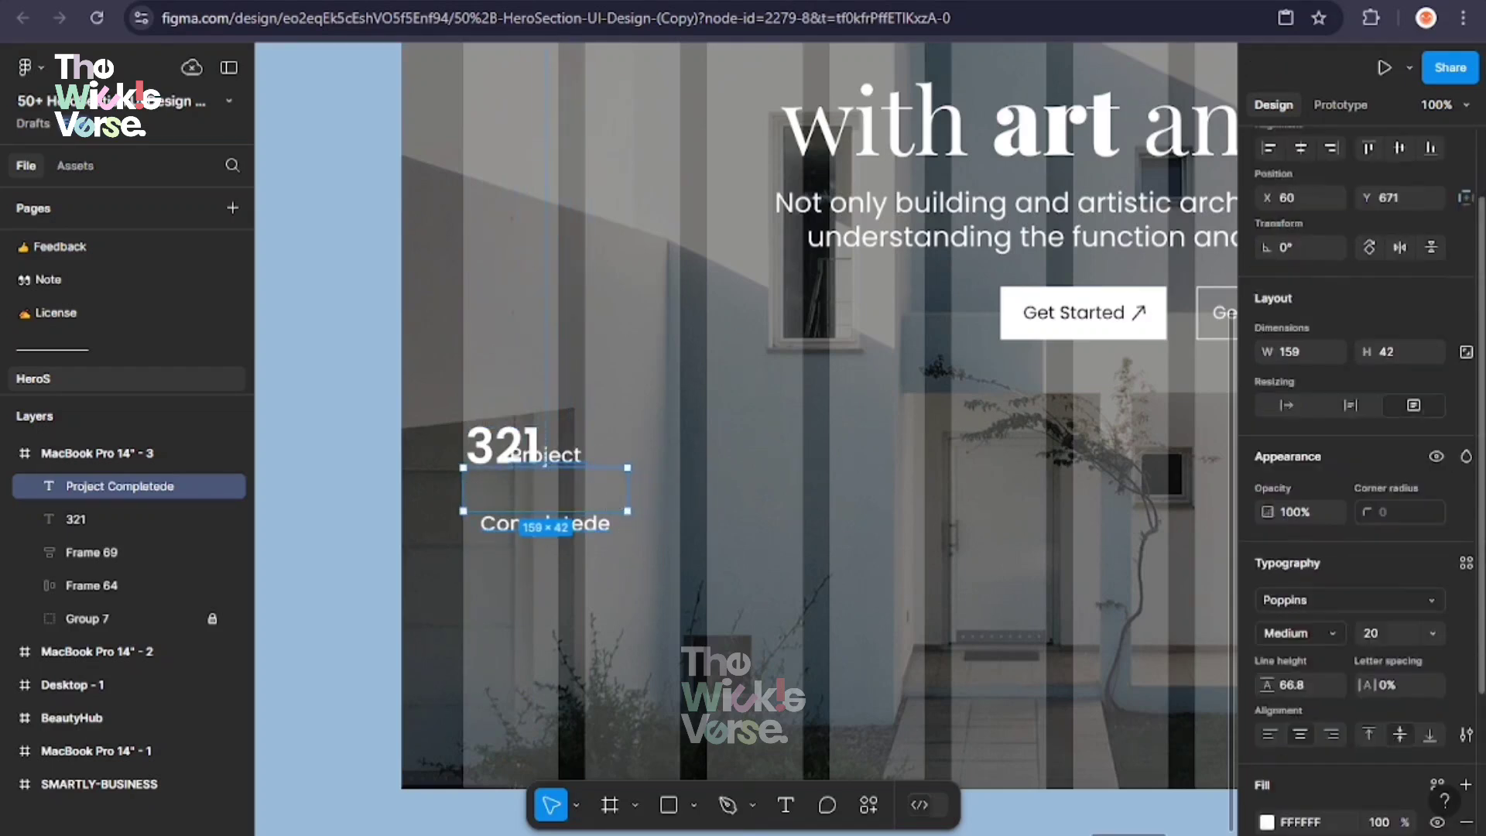
{"action": "left_click", "coordinate": [1312, 674]}
{"action": "type", "text": "20"}
{"action": "key", "text": "Return"}
{"action": "left_click", "coordinate": [1269, 724]}
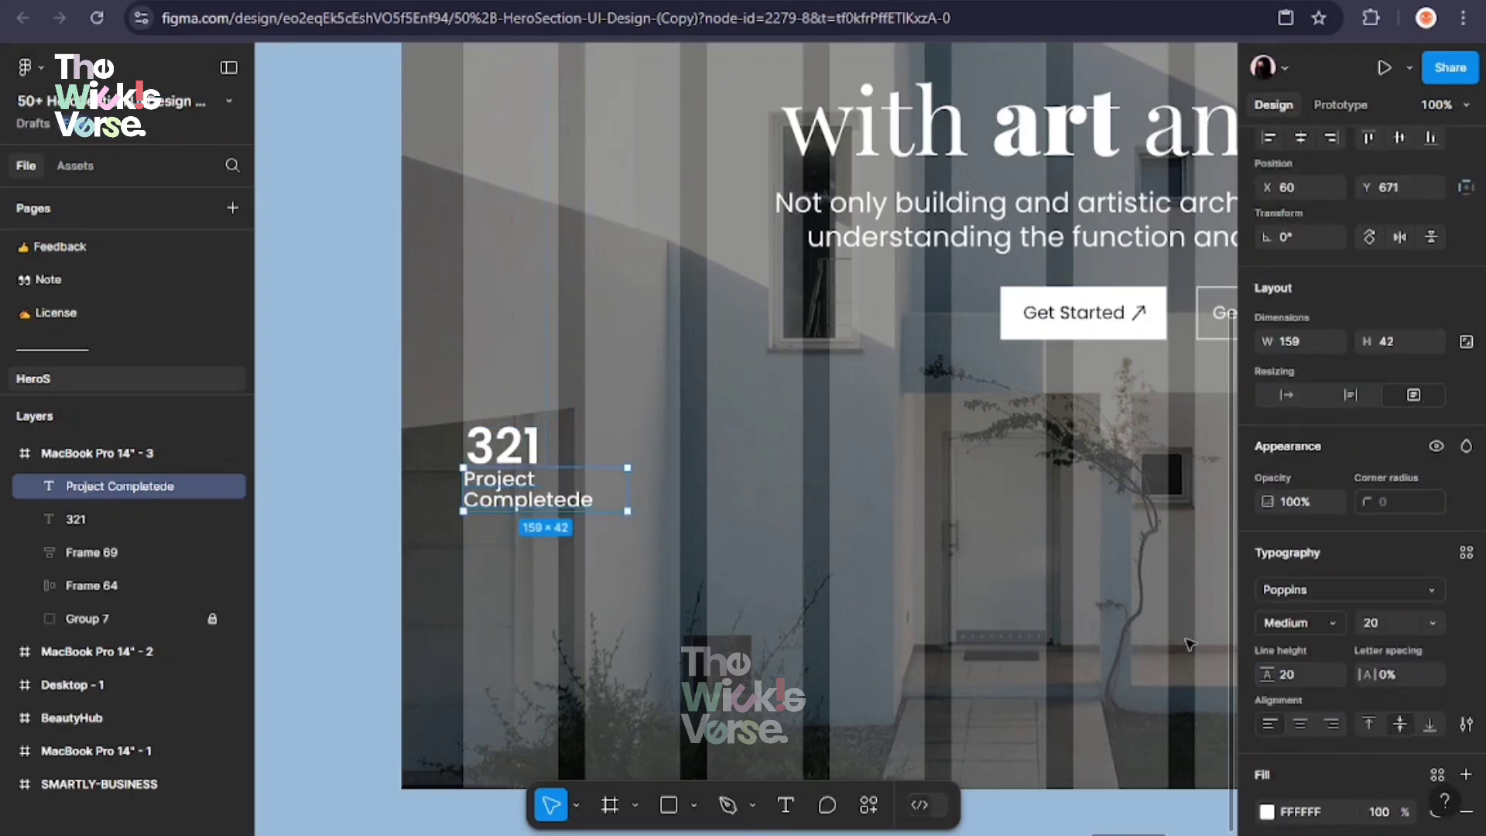
Correct the label's spelling to "Project Completed" and combine it with "321" in an auto layout
{"action": "right_click", "coordinate": [561, 497]}
{"action": "left_click", "coordinate": [609, 511]}
{"action": "left_click", "coordinate": [503, 446], "text": "shift"}
{"action": "right_click", "coordinate": [561, 486]}
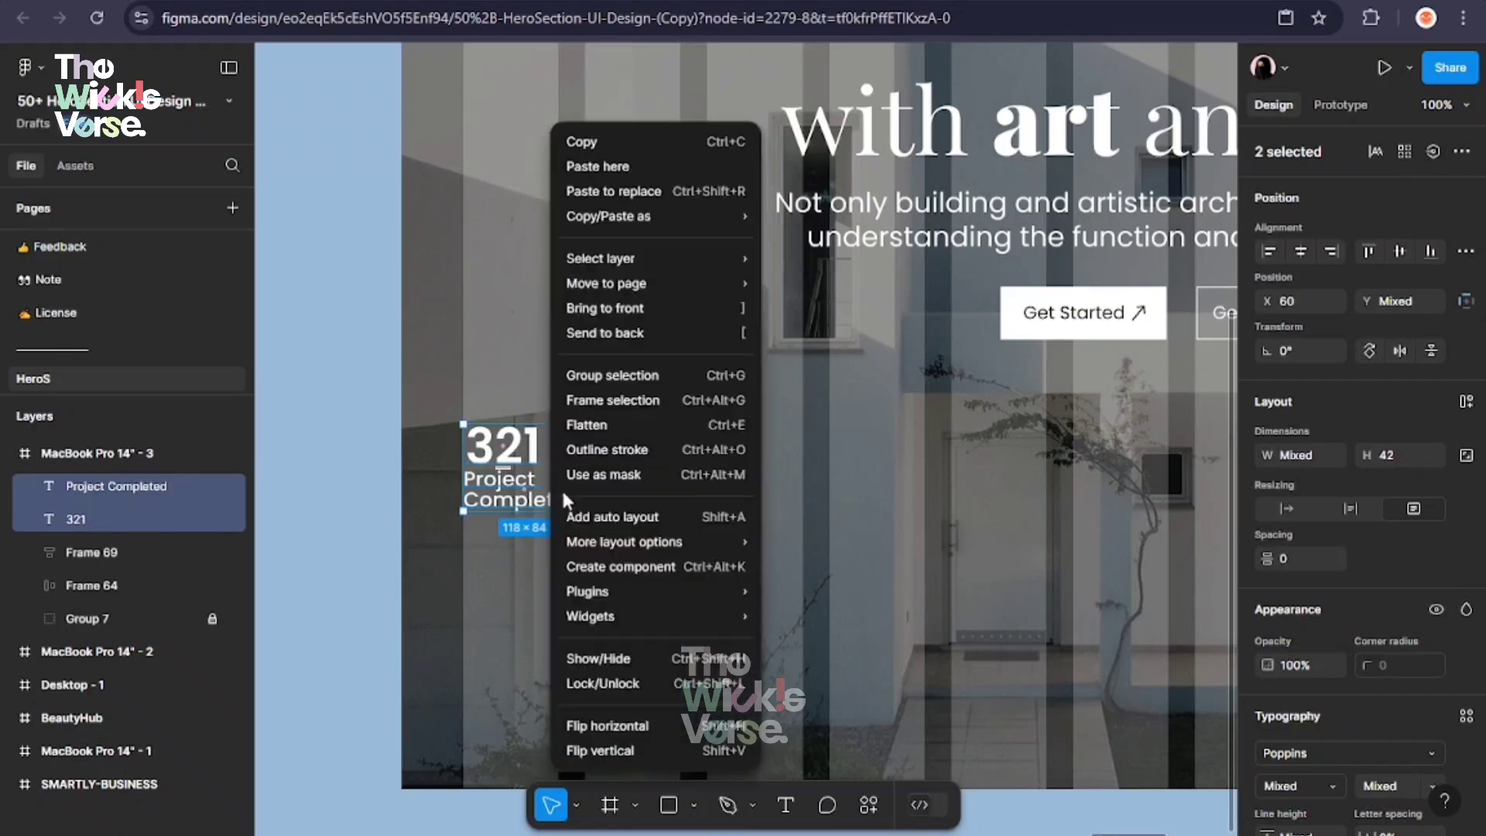
{"action": "left_click", "coordinate": [642, 517]}
Set the "Project Completed" label to Light weight and color it light gray CCCCCC
{"action": "left_click", "coordinate": [1325, 731]}
{"action": "left_click", "coordinate": [1304, 380]}
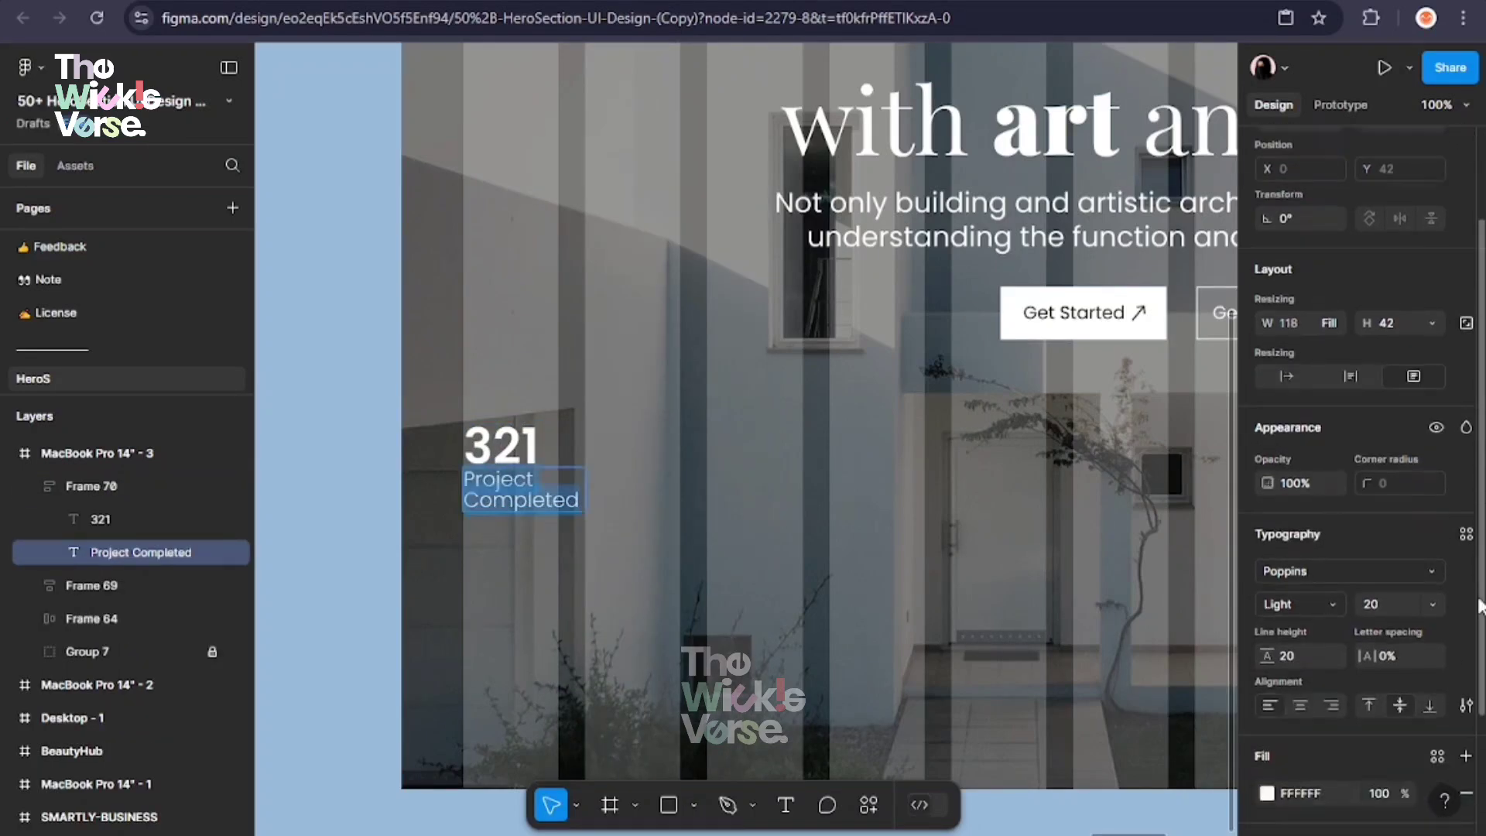
{"action": "scroll", "coordinate": [1362, 464], "scroll_direction": "down", "scroll_amount": 2}
{"action": "left_click", "coordinate": [1425, 565]}
{"action": "left_click", "coordinate": [1428, 573]}
{"action": "left_click", "coordinate": [1268, 758]}
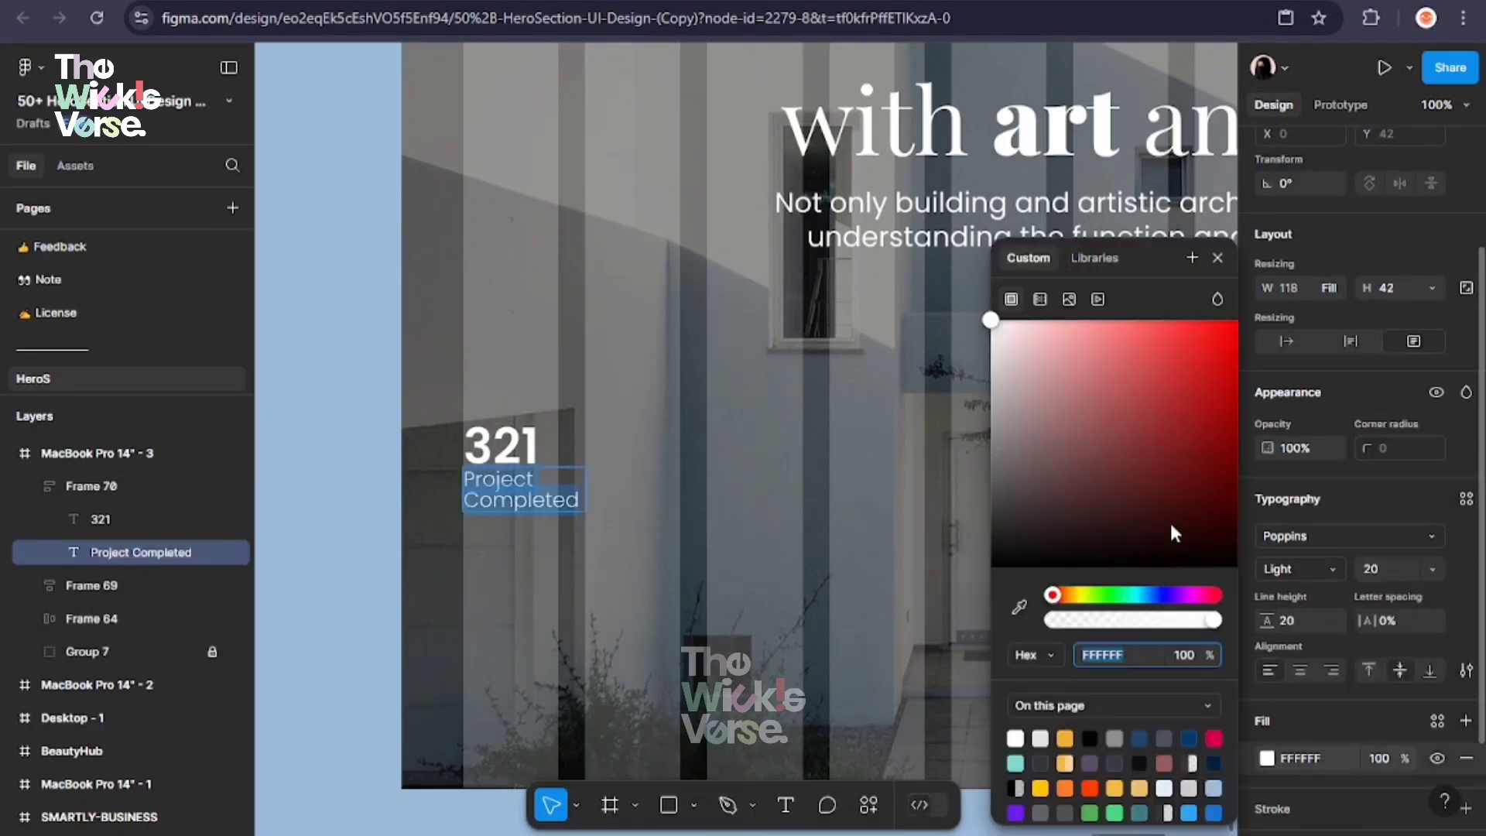
{"action": "left_click", "coordinate": [1114, 738]}
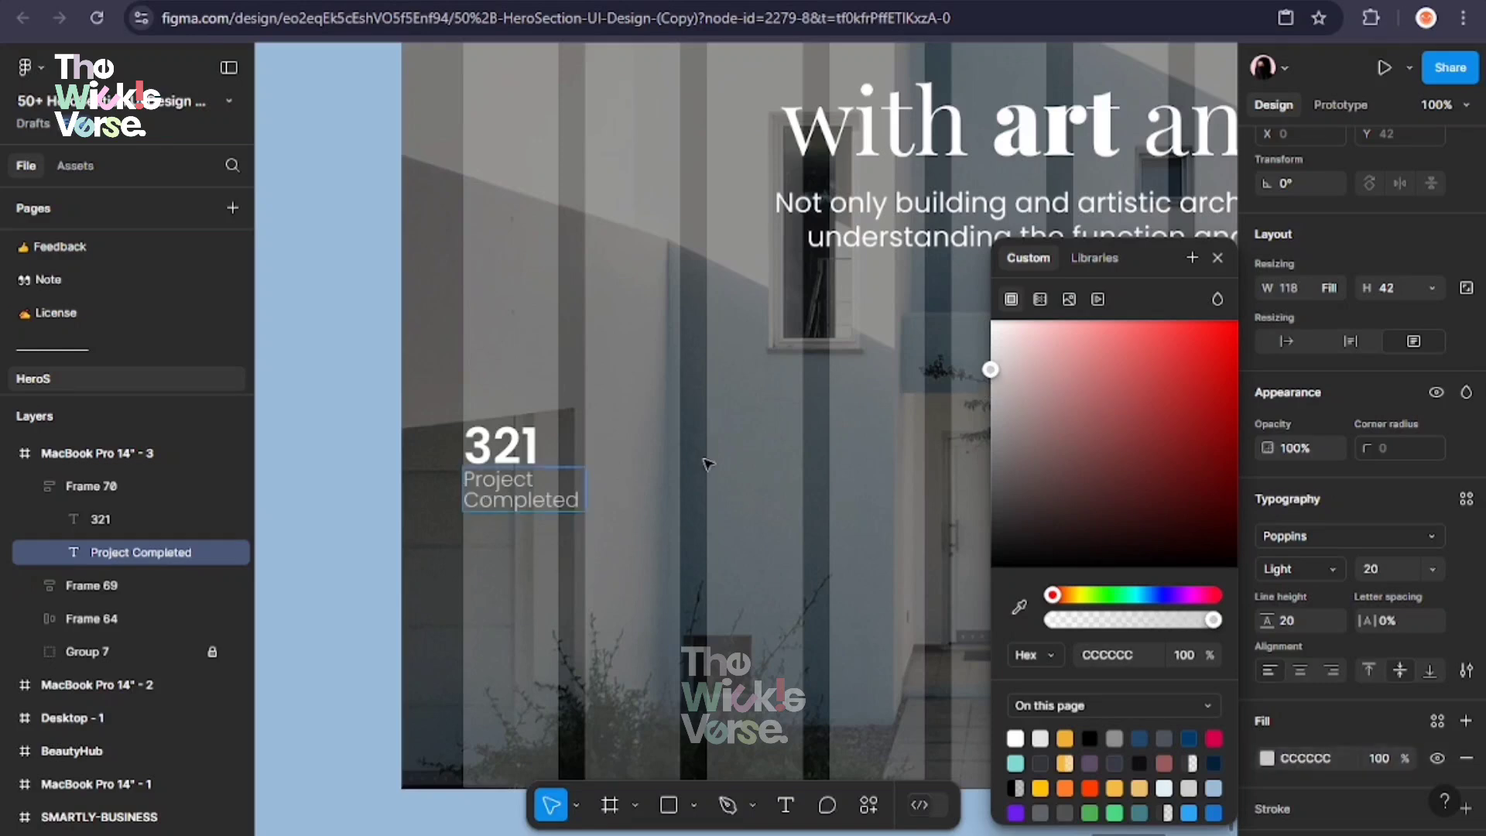
Duplicate the 321 stat to its right and change the copy's texts to "25" and "Awards received"
{"action": "left_click", "coordinate": [512, 446]}
{"action": "left_click_drag", "start_coordinate": [512, 445], "coordinate": [657, 443]}
{"action": "double_click", "coordinate": [656, 443]}
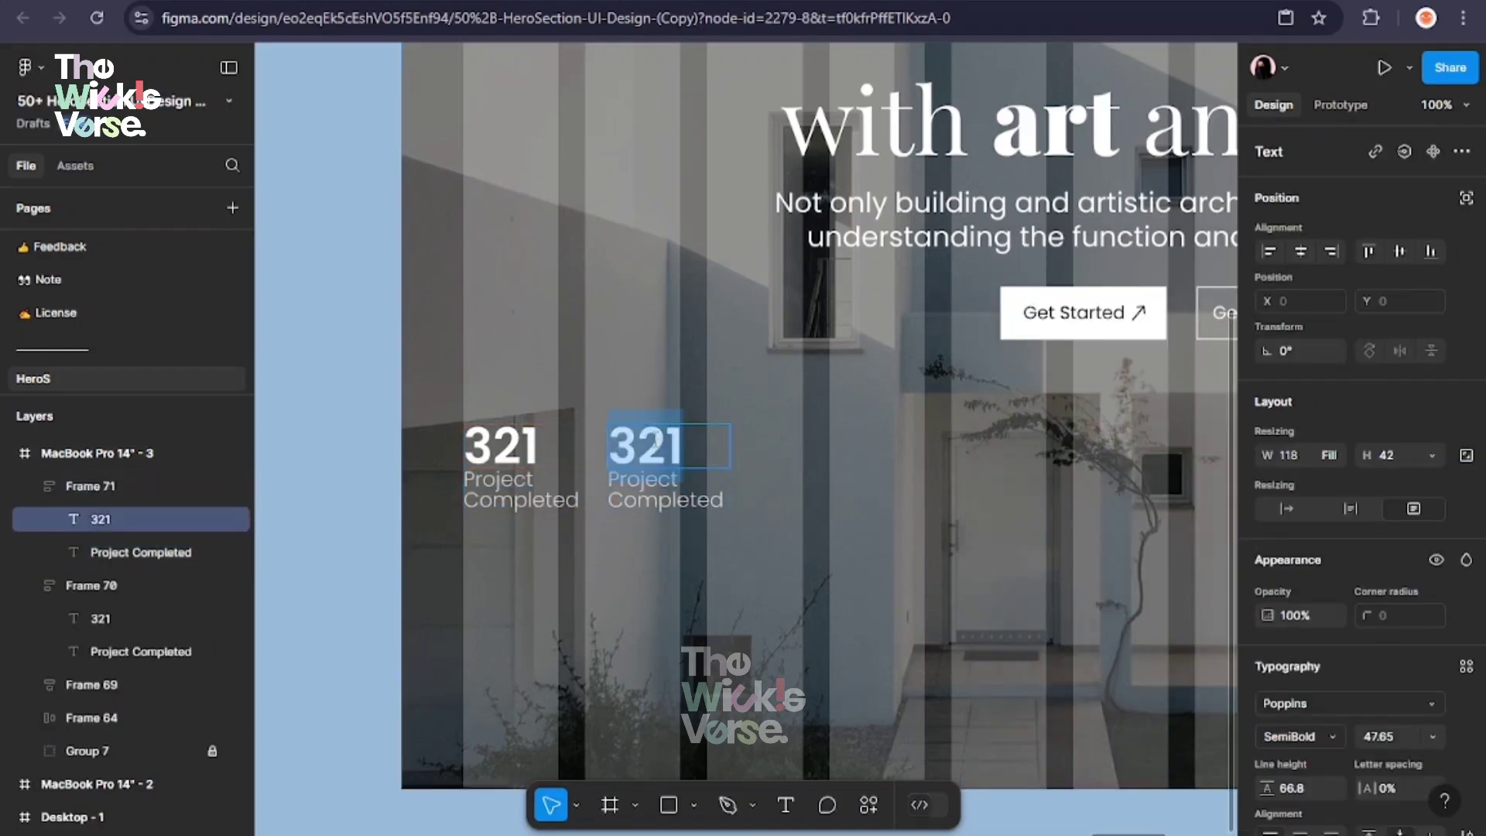
{"action": "type", "text": "25"}
{"action": "left_click", "coordinate": [665, 484]}
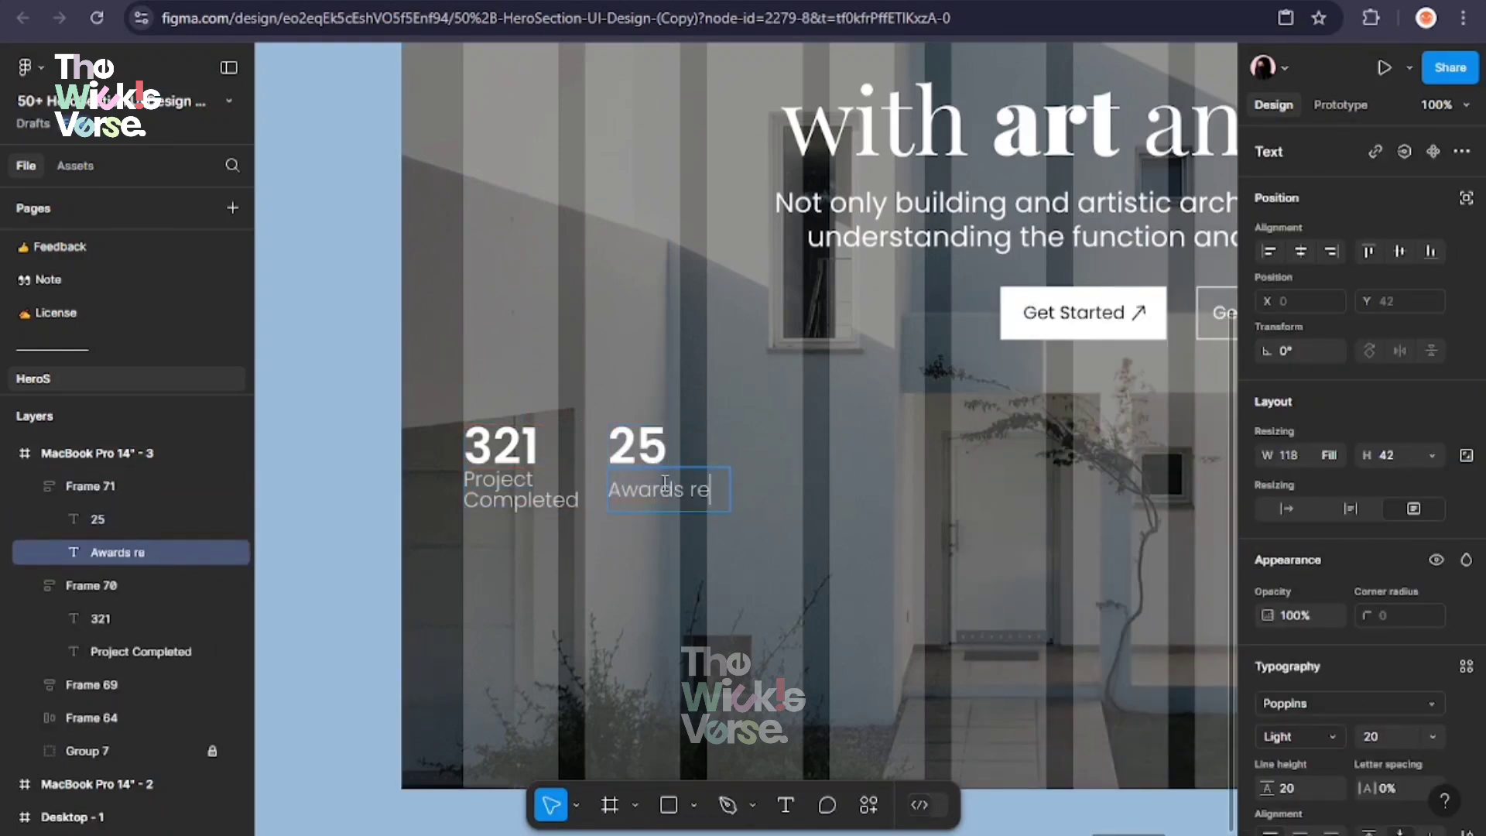
{"action": "right_click", "coordinate": [684, 499]}
{"action": "left_click", "coordinate": [726, 518]}
{"action": "key", "text": "Escape"}
Duplicate the "Awards received" stat and place the copy to its right
{"action": "left_click", "coordinate": [727, 434]}
{"action": "key", "text": "ctrl+d"}
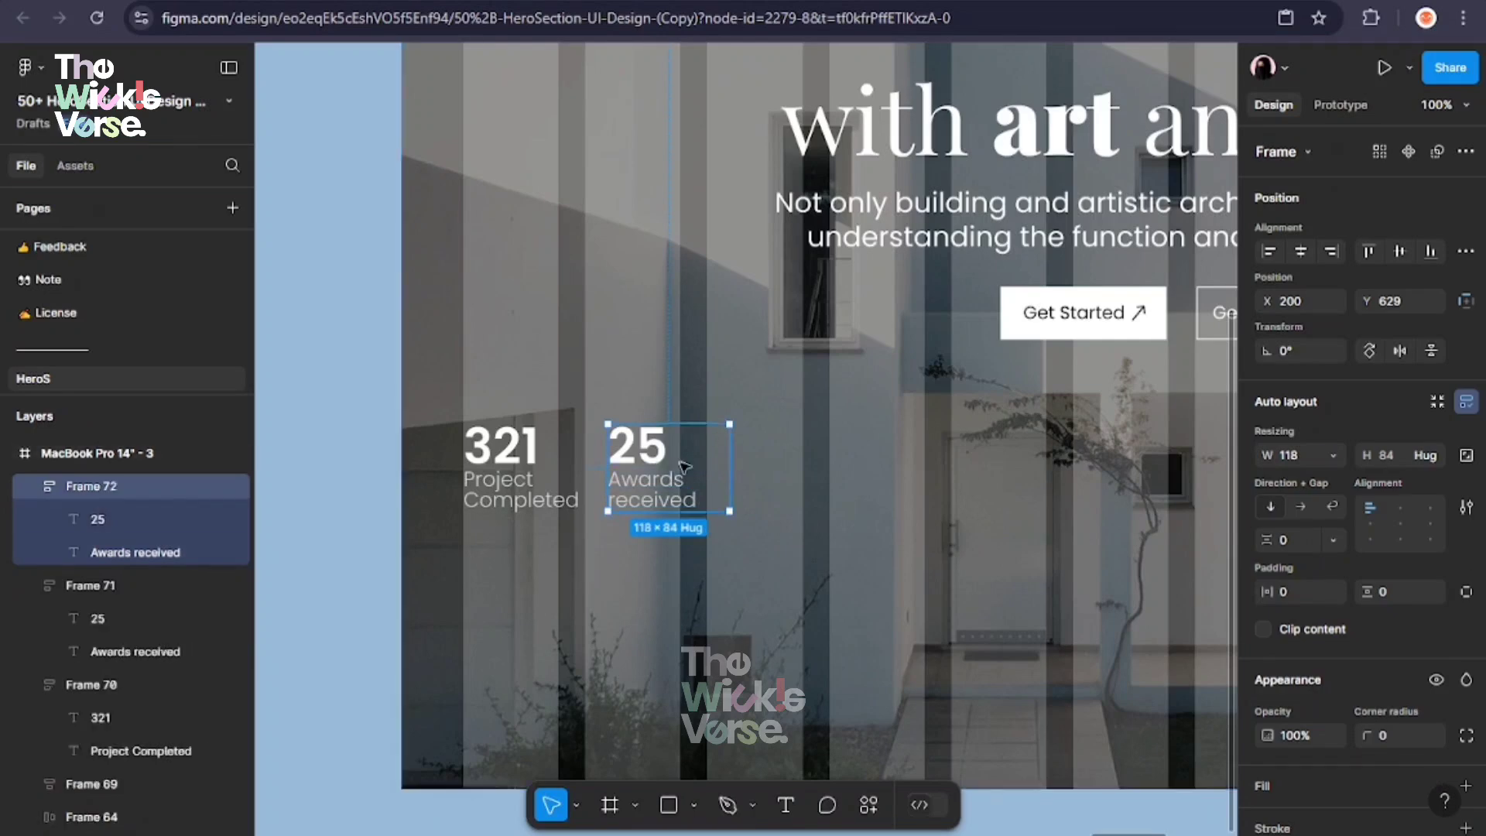
{"action": "left_click_drag", "start_coordinate": [686, 477], "coordinate": [822, 477]}
Combine the three stats in a horizontal auto layout with a gap of 25
{"action": "left_click", "coordinate": [891, 576]}
{"action": "left_click_drag", "start_coordinate": [891, 576], "coordinate": [534, 456]}
{"action": "right_click", "coordinate": [647, 484]}
{"action": "left_click", "coordinate": [713, 528]}
{"action": "left_click", "coordinate": [732, 468]}
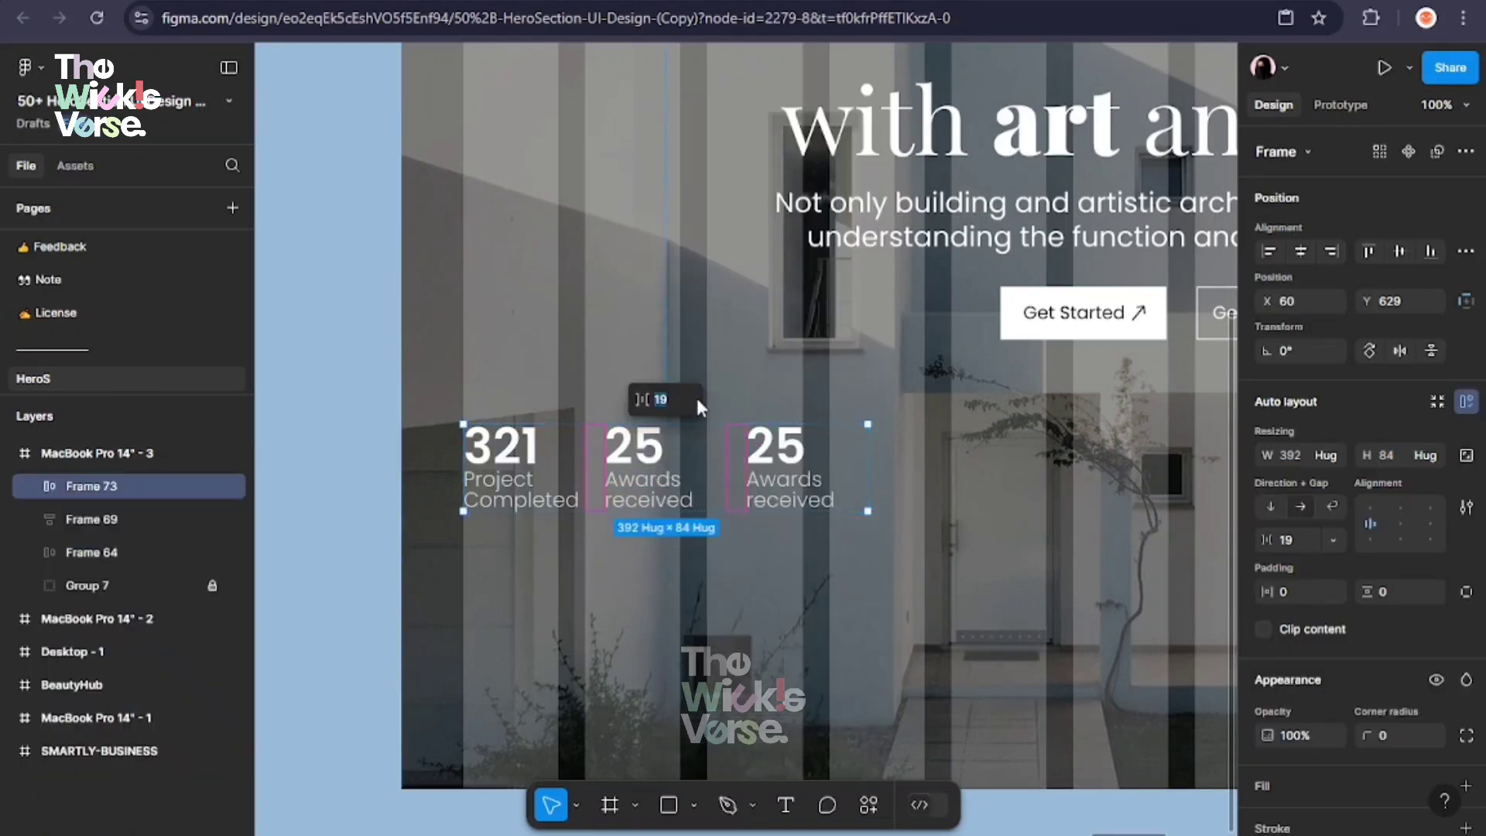
{"action": "type", "text": "25"}
{"action": "key", "text": "Return"}
Duplicate the last stat as a fourth one, and change the third to "31" and "Experts are working here", widening it slightly
{"action": "double_click", "coordinate": [861, 463]}
{"action": "key", "text": "ctrl+d"}
{"action": "left_click", "coordinate": [811, 461], "text": "ctrl"}
{"action": "type", "text": "3"}
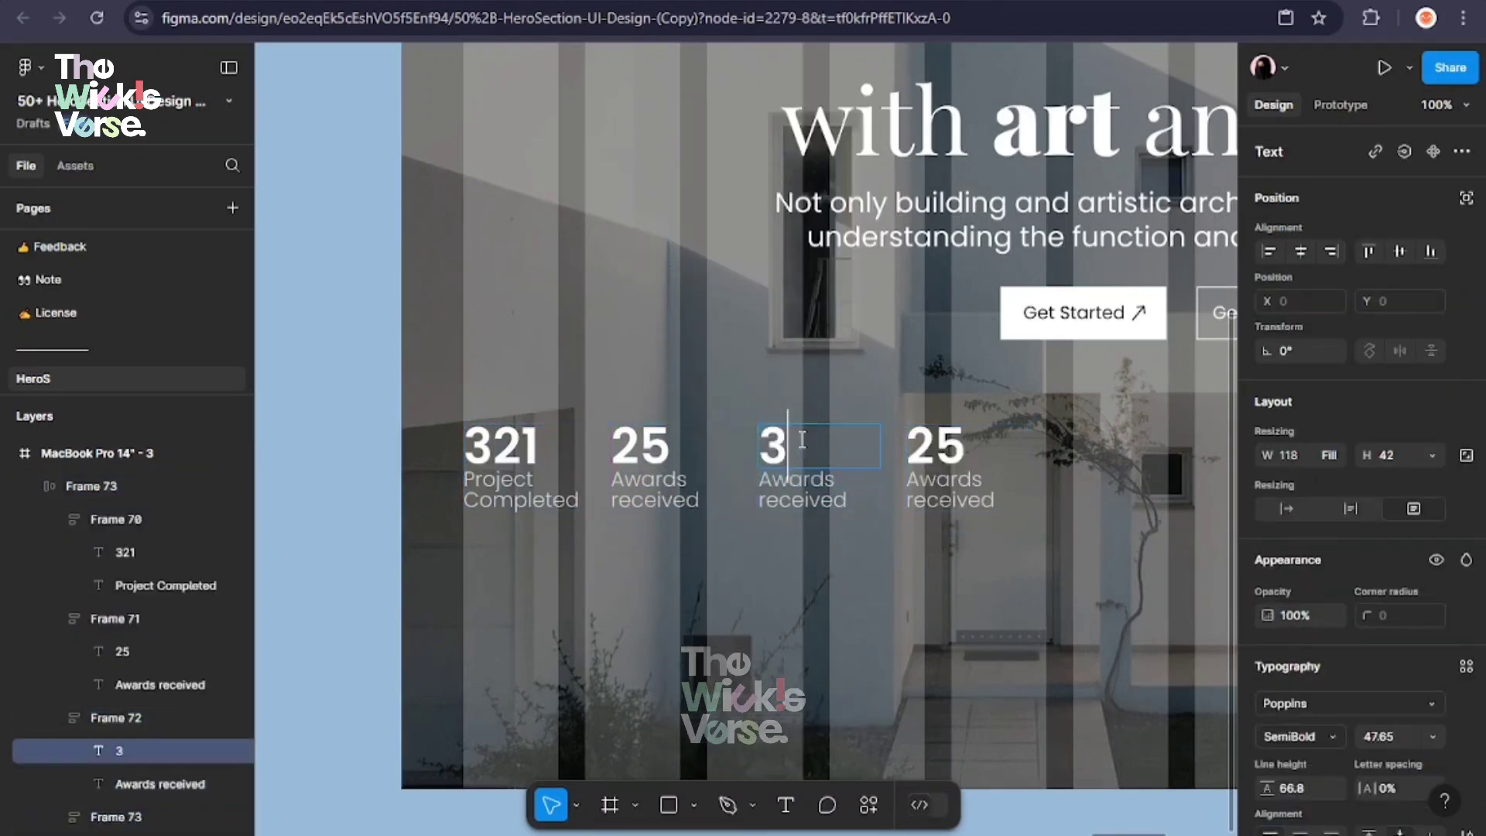
{"action": "type", "text": "1"}
{"action": "left_click", "coordinate": [810, 501]}
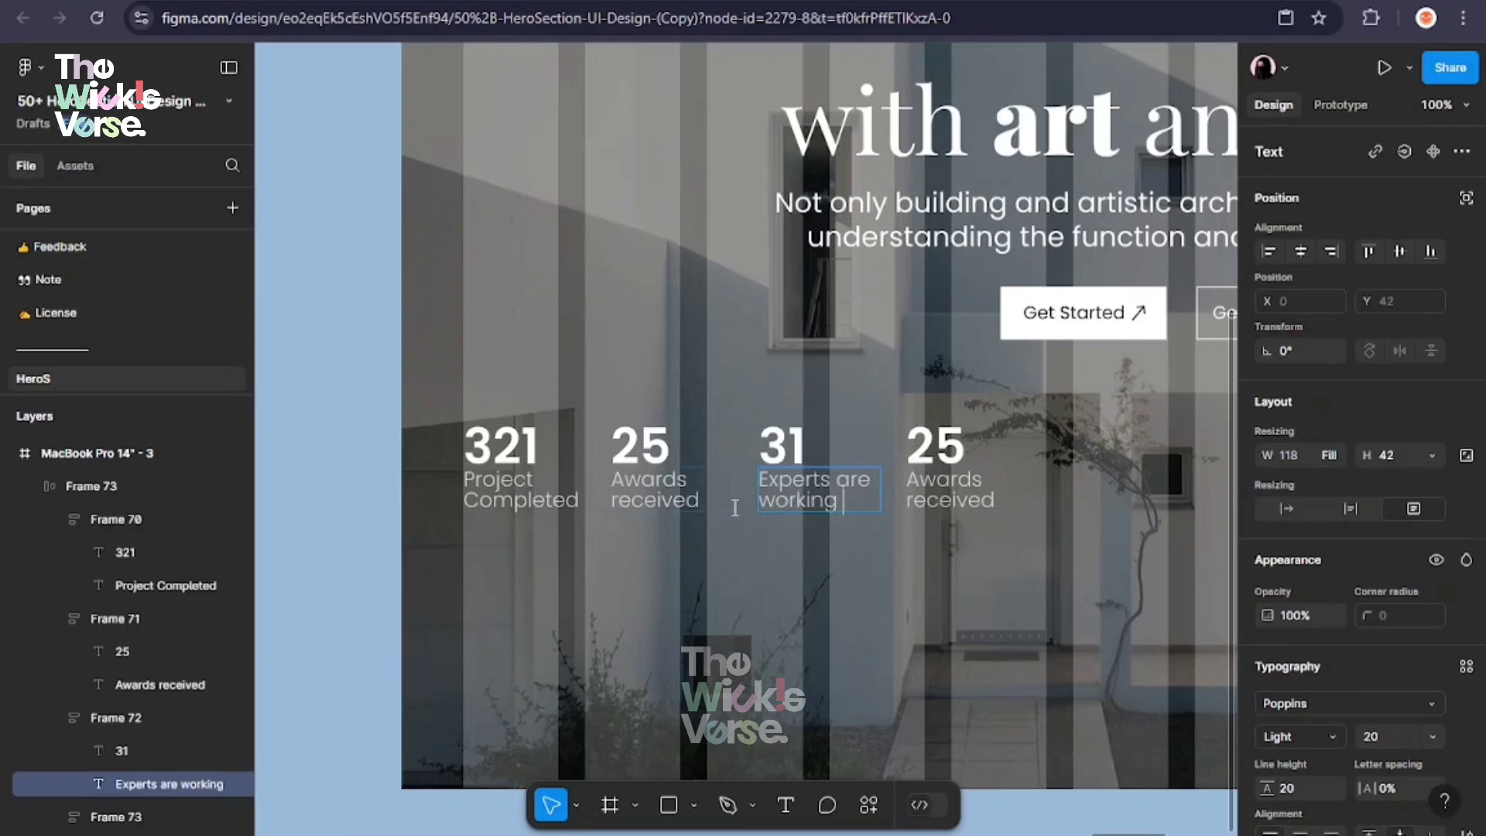
{"action": "left_click", "coordinate": [880, 464]}
{"action": "left_click_drag", "start_coordinate": [882, 465], "coordinate": [892, 464]}
Change the fourth stat's texts to "15" and "Years Experiences"
{"action": "left_click", "coordinate": [960, 459]}
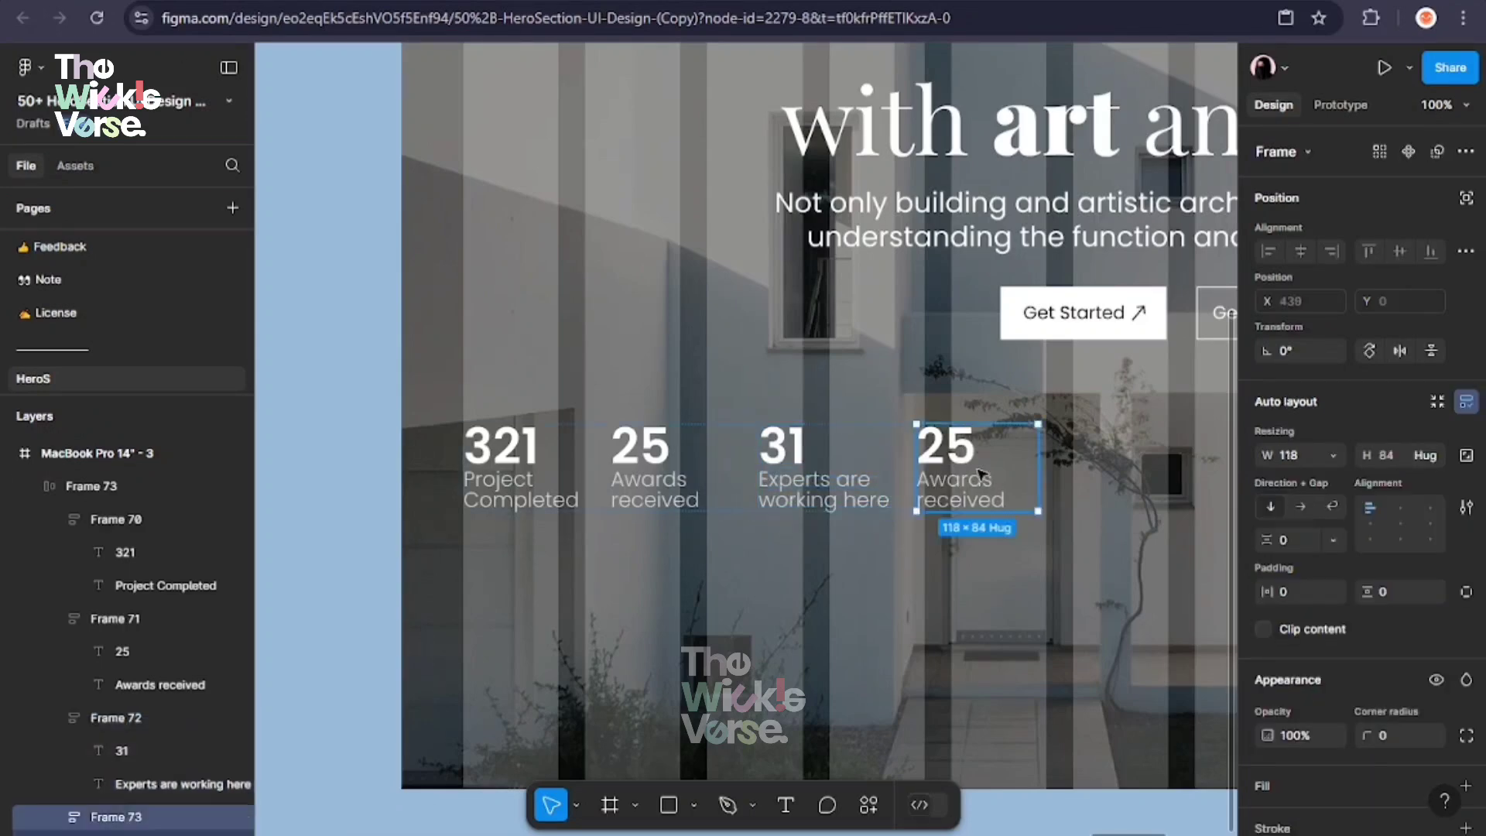
{"action": "double_click", "coordinate": [965, 447]}
{"action": "left_click", "coordinate": [987, 499]}
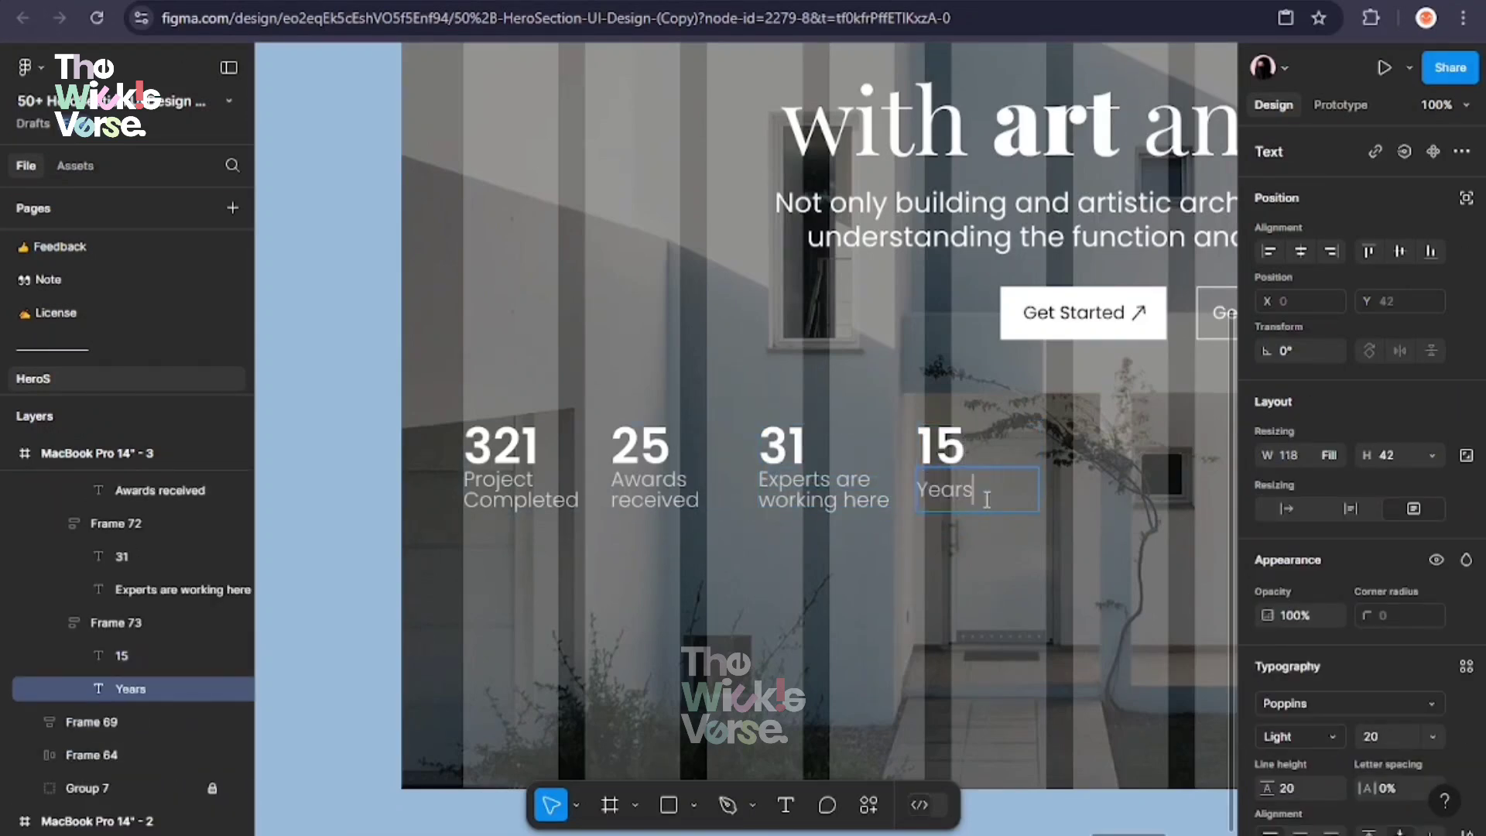
{"action": "left_click", "coordinate": [1081, 494]}
Scale the whole stats row up proportionally and move it lower in the hero frame
{"action": "left_click", "coordinate": [1006, 491]}
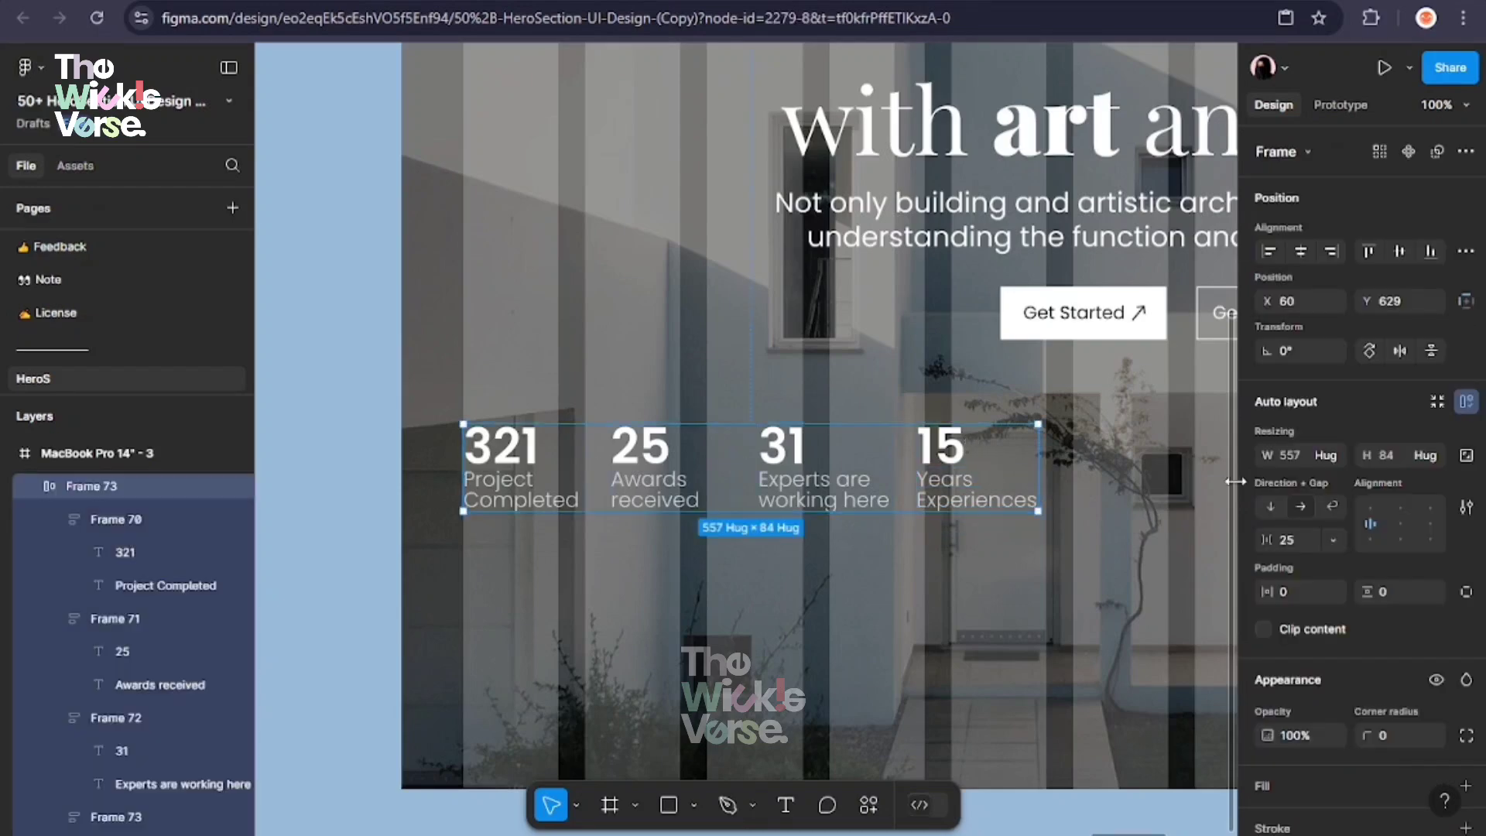
{"action": "key", "text": "k"}
{"action": "left_click_drag", "start_coordinate": [1039, 458], "coordinate": [1159, 479]}
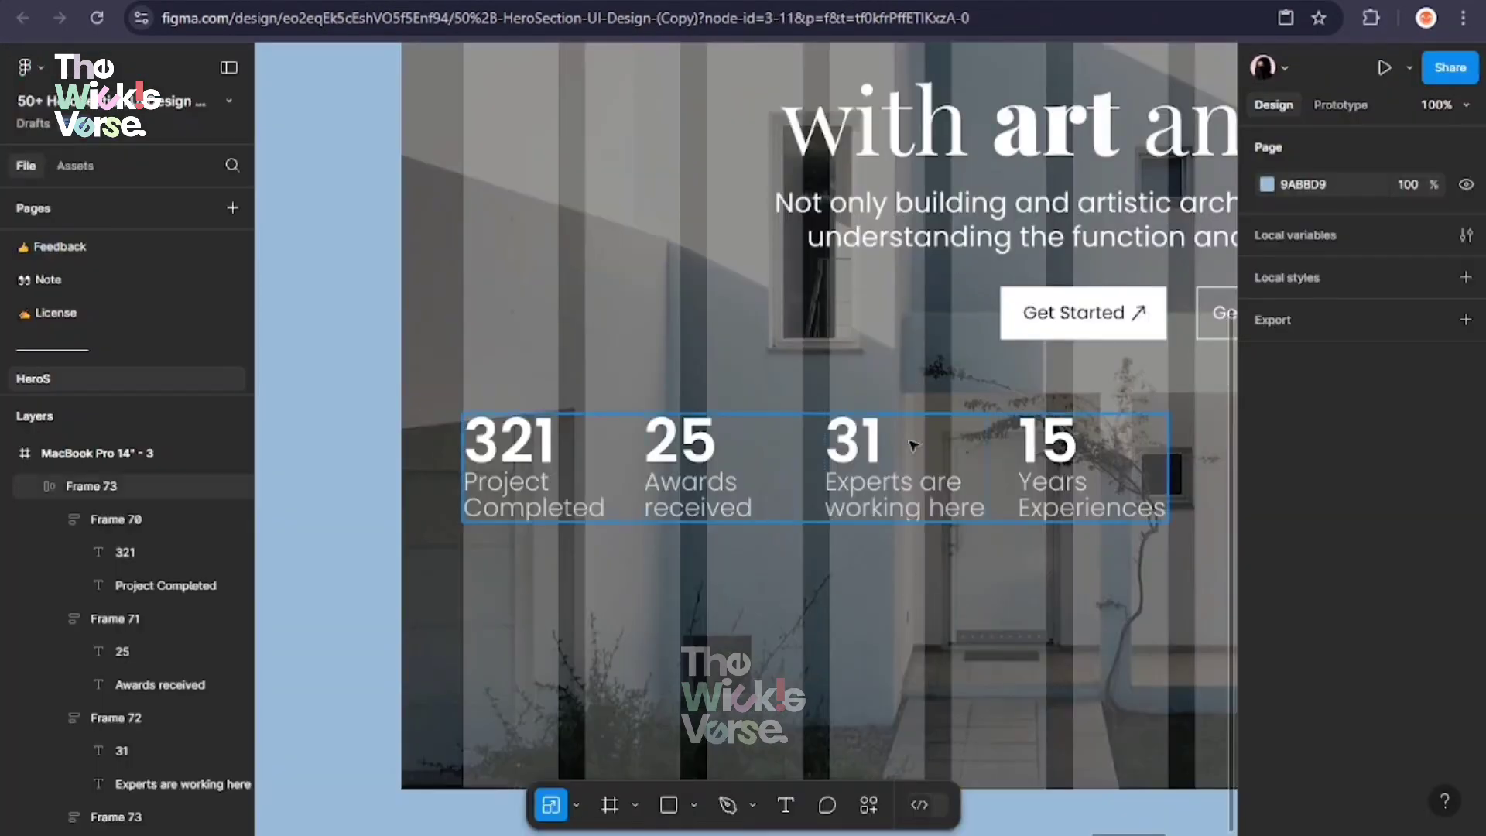
{"action": "left_click", "coordinate": [875, 526]}
{"action": "left_click_drag", "start_coordinate": [873, 524], "coordinate": [885, 530]}
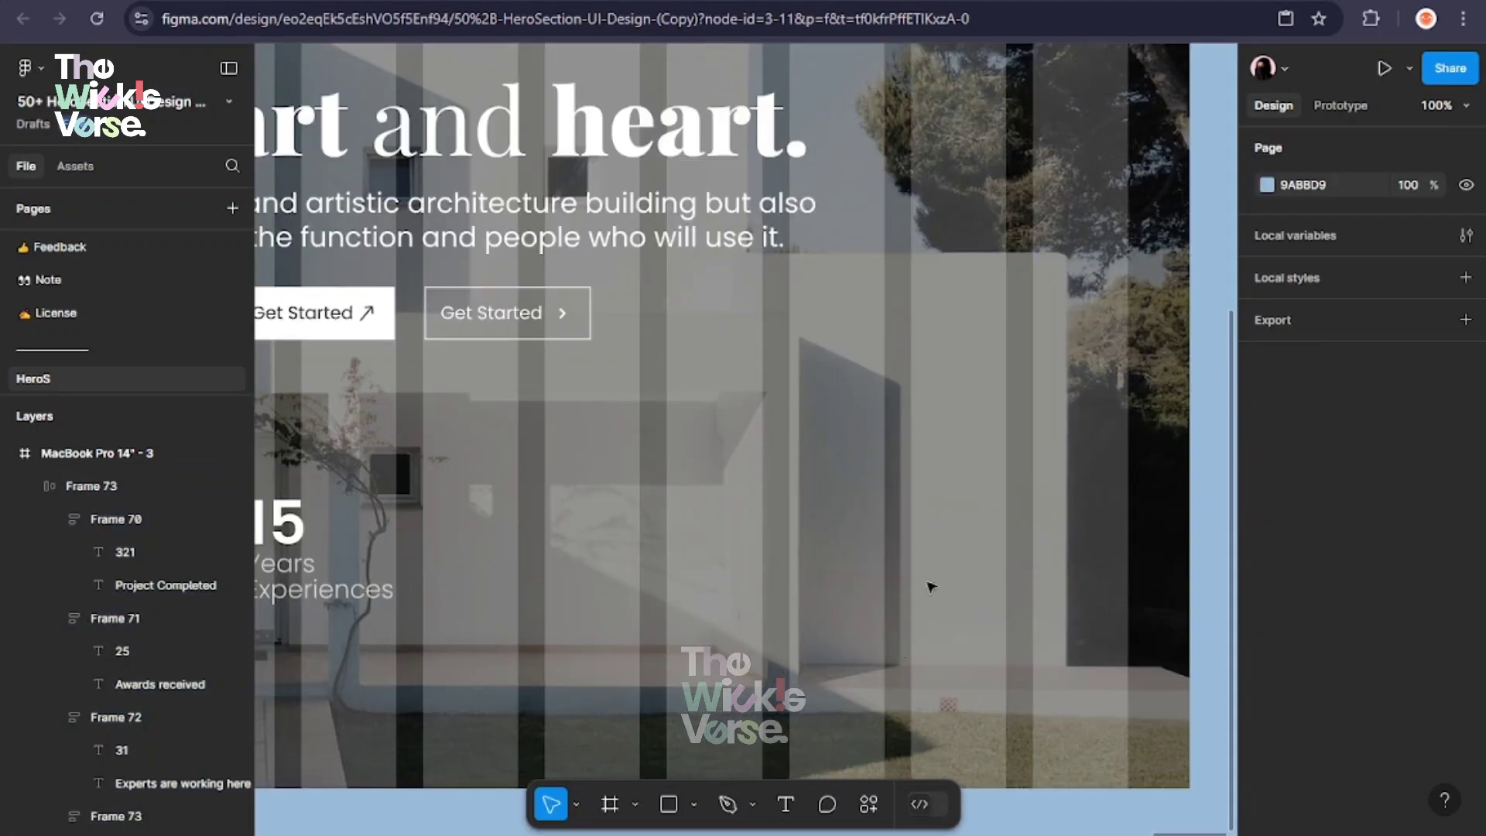
Add an "Our Services" text in a box about 173 × 102 at the lower right of the hero frame
{"action": "key", "text": "t"}
{"action": "left_click_drag", "start_coordinate": [712, 418], "coordinate": [841, 460]}
{"action": "type", "text": "Our Services"}
{"action": "key", "text": "Escape"}
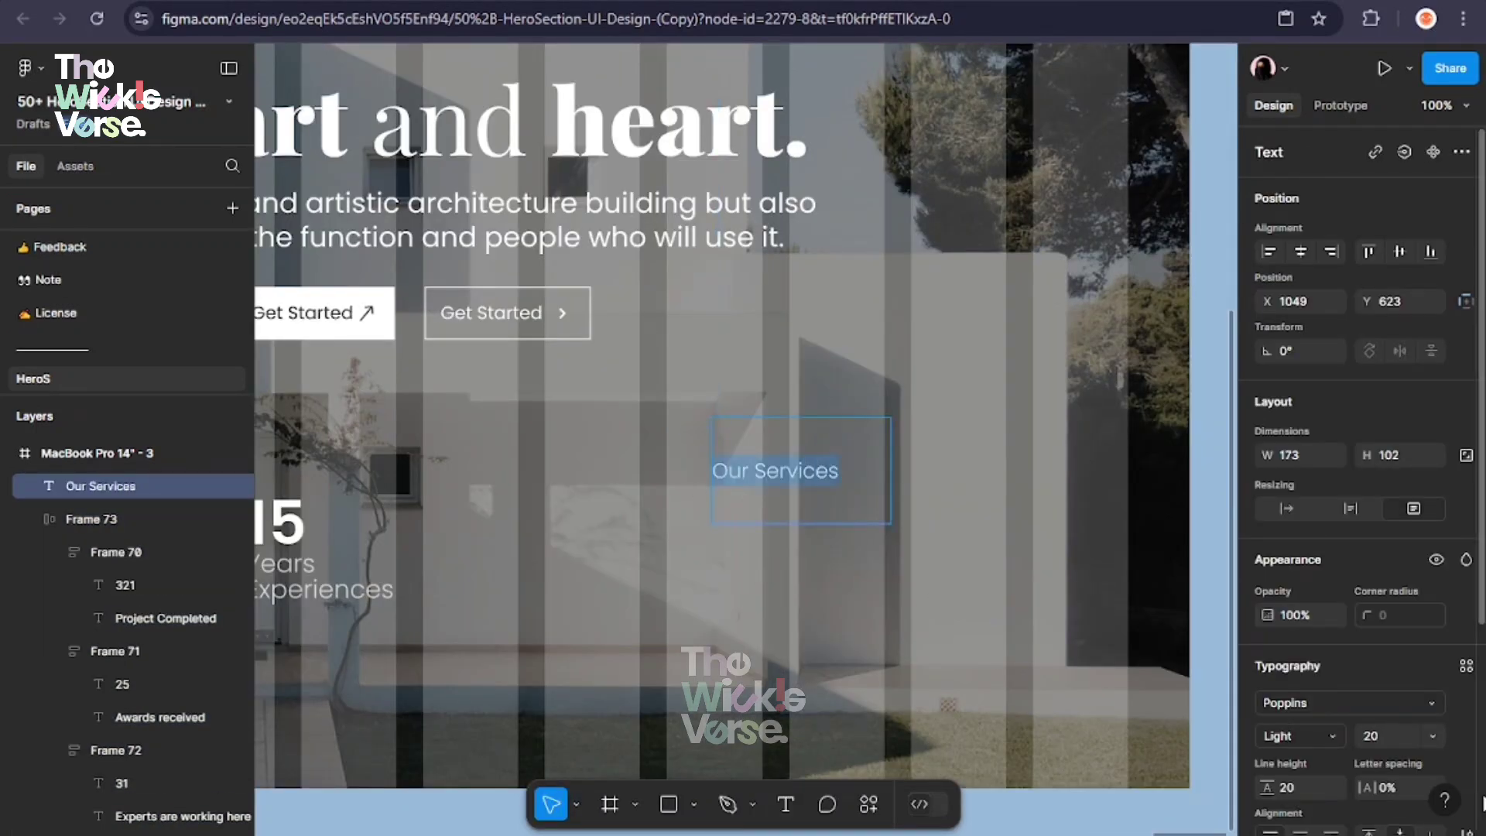
Set the "Our Services" text to SemiBold in a box about 130 × 24, and duplicate it just below as "01"
{"action": "left_click", "coordinate": [1299, 736]}
{"action": "left_click", "coordinate": [1301, 452]}
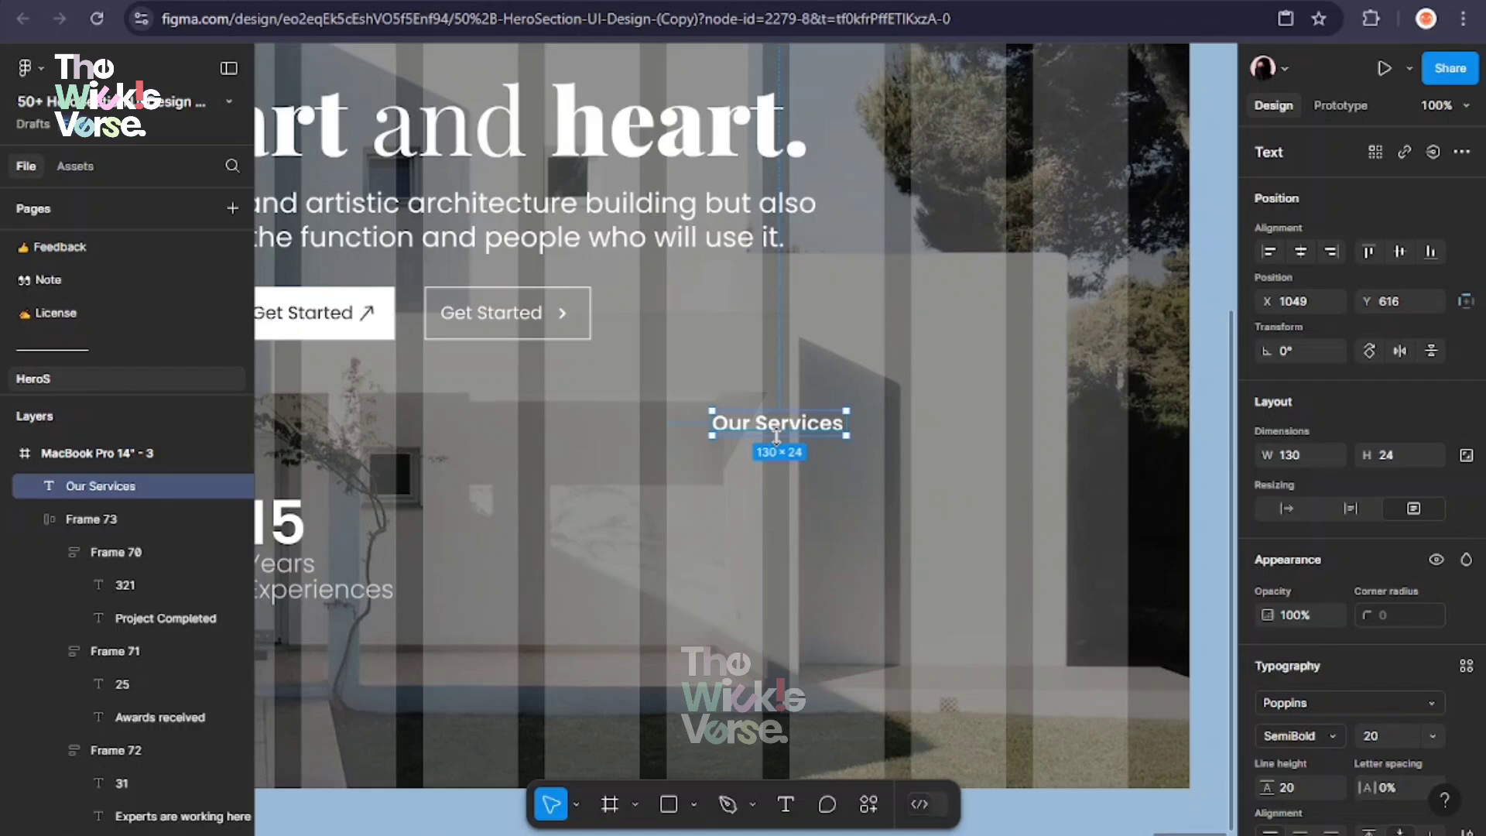
{"action": "left_click_drag", "start_coordinate": [776, 436], "coordinate": [781, 468], "text": "alt"}
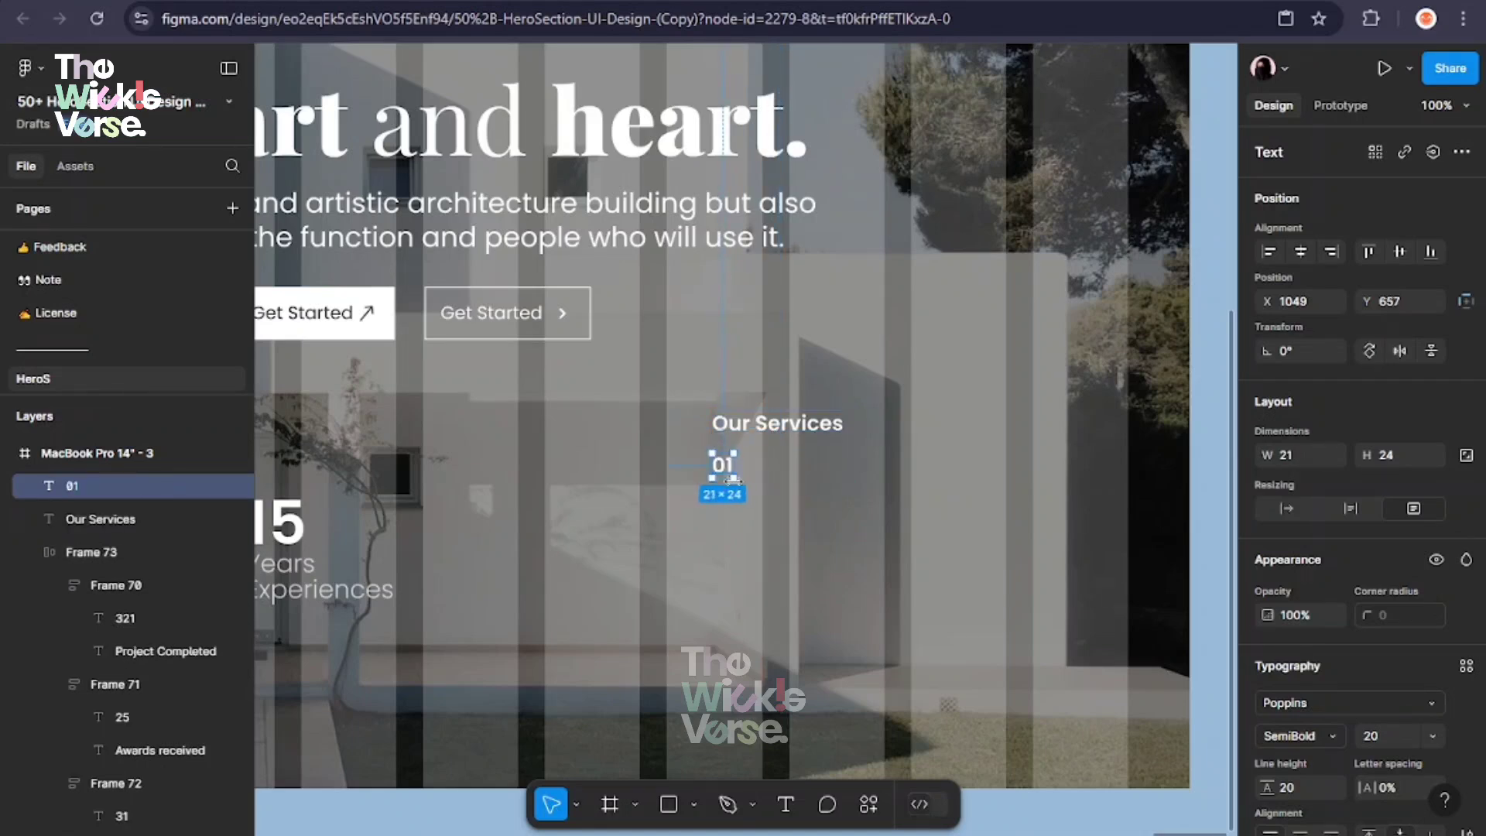
Set the font weight of the "01" text to ExtraLight
{"action": "key", "text": "plus"}
{"action": "scroll", "coordinate": [1316, 620], "scroll_direction": "down", "scroll_amount": 2}
{"action": "left_click", "coordinate": [1299, 651]}
{"action": "left_click", "coordinate": [1308, 381]}
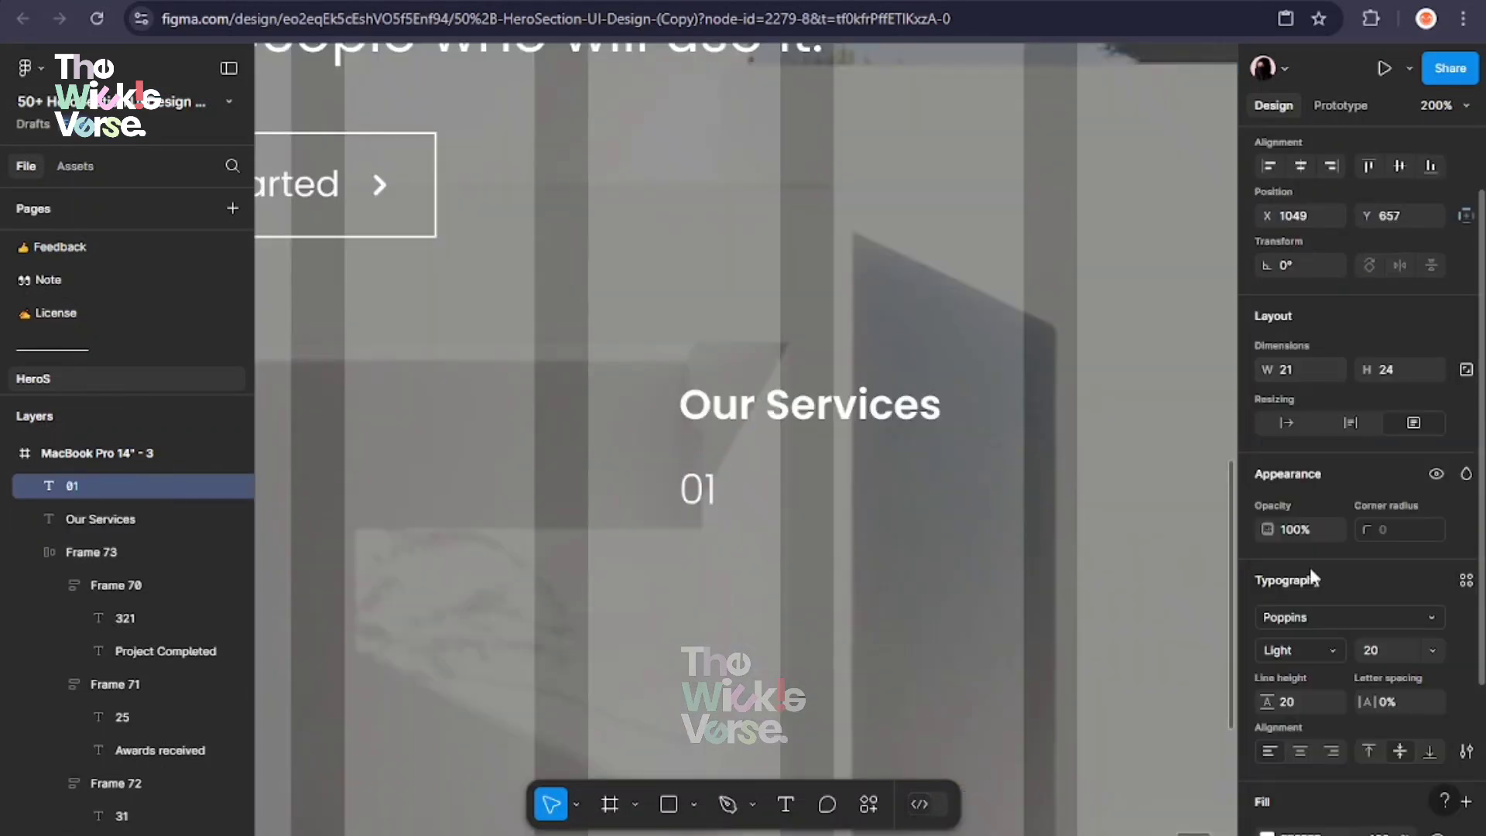
{"action": "left_click", "coordinate": [1299, 650]}
{"action": "left_click", "coordinate": [1301, 601]}
Add an "Interior Design" text beside the "01" as a copy of it, widened to about 145 and set to Regular weight
{"action": "left_click_drag", "start_coordinate": [624, 519], "coordinate": [620, 518], "text": "alt"}
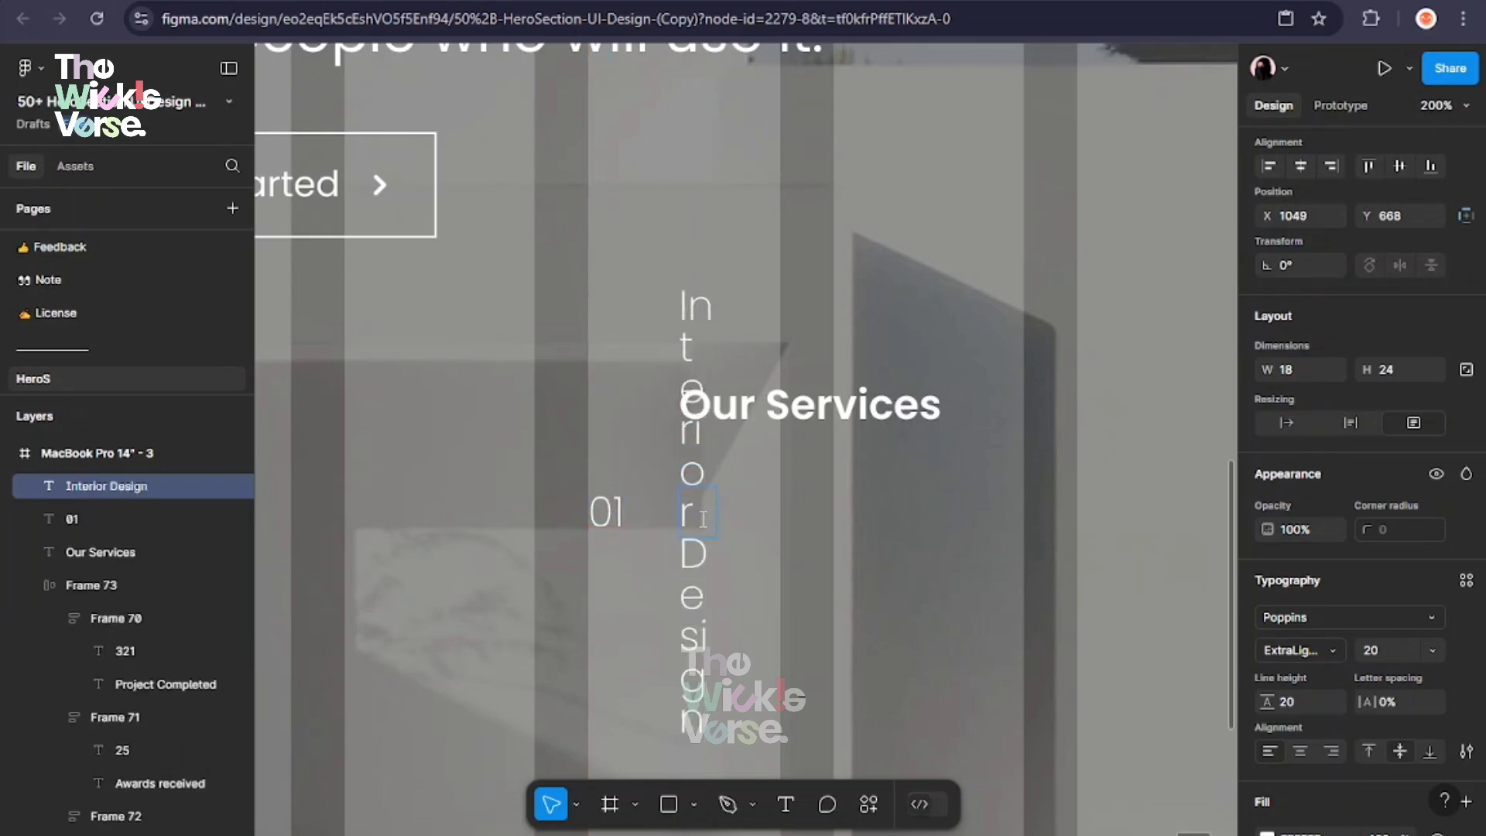
{"action": "left_click_drag", "start_coordinate": [717, 517], "coordinate": [981, 517]}
{"action": "left_click", "coordinate": [1299, 650]}
{"action": "left_click", "coordinate": [1308, 425]}
{"action": "left_click", "coordinate": [1299, 651]}
{"action": "left_click", "coordinate": [1308, 401]}
Combine the "01" and "Interior Design" texts into a horizontal auto layout row
{"action": "left_click_drag", "start_coordinate": [1026, 600], "coordinate": [608, 495]}
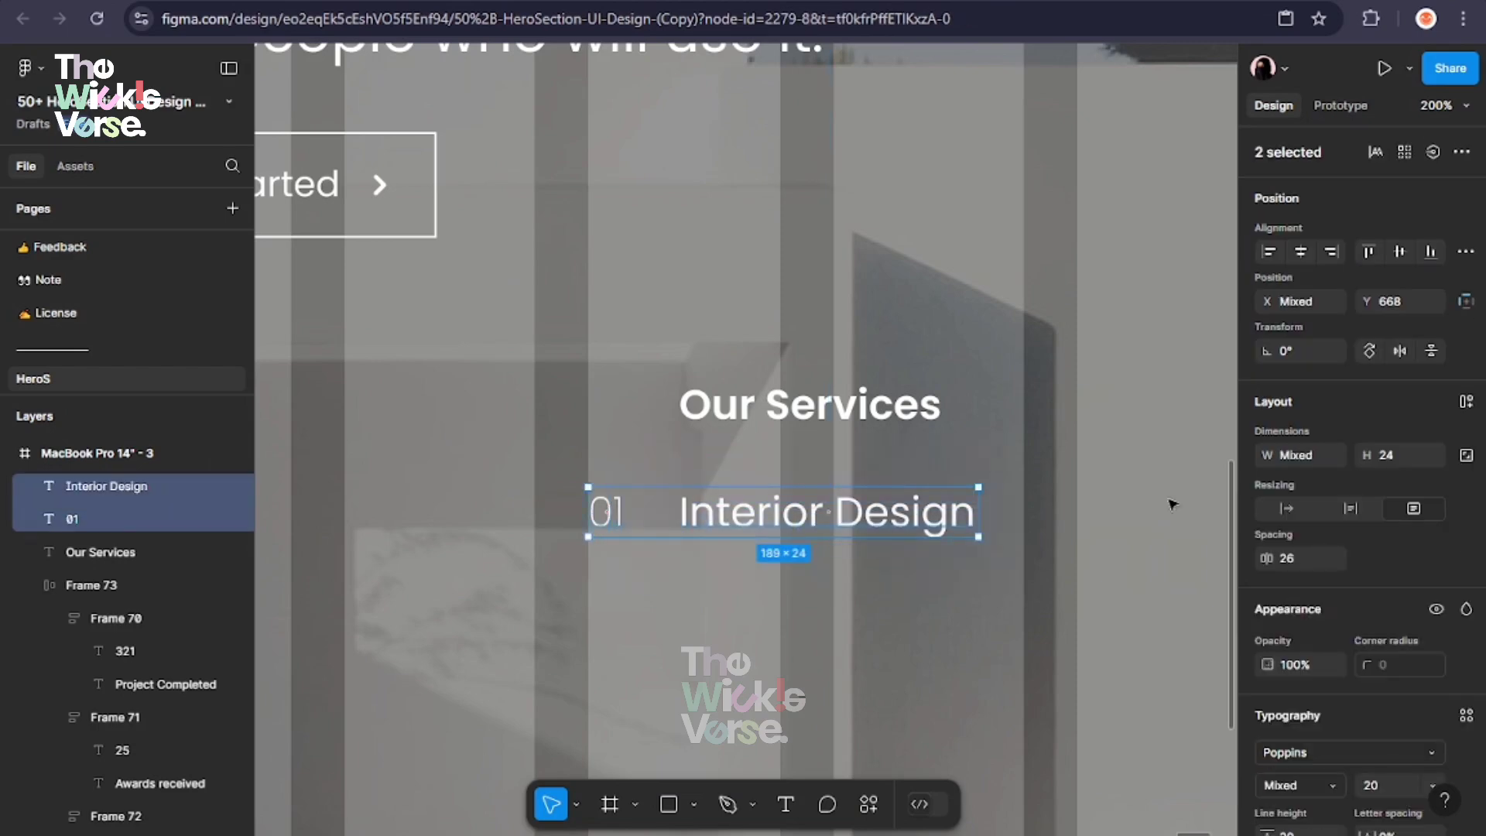
{"action": "key", "text": "shift+a"}
Draw a horizontal line about 24 long below the Interior Design row, with a triangle arrow end point and a stroke weight of 1
{"action": "scroll", "coordinate": [1153, 831], "scroll_direction": "right", "scroll_amount": 5}
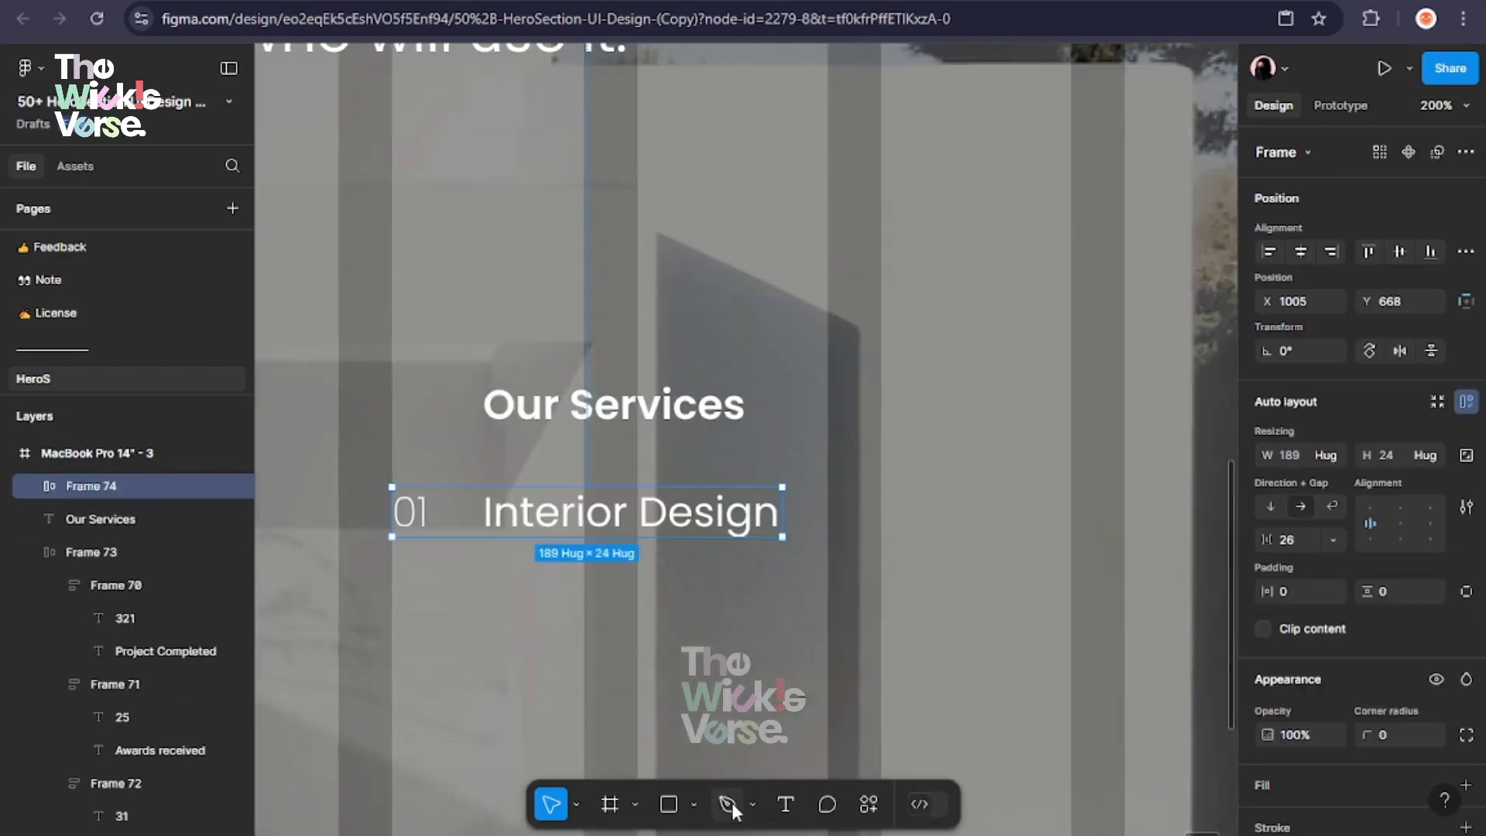
{"action": "key", "text": "p"}
{"action": "left_click", "coordinate": [792, 585]}
{"action": "key", "text": "Return"}
{"action": "left_click", "coordinate": [1405, 795]}
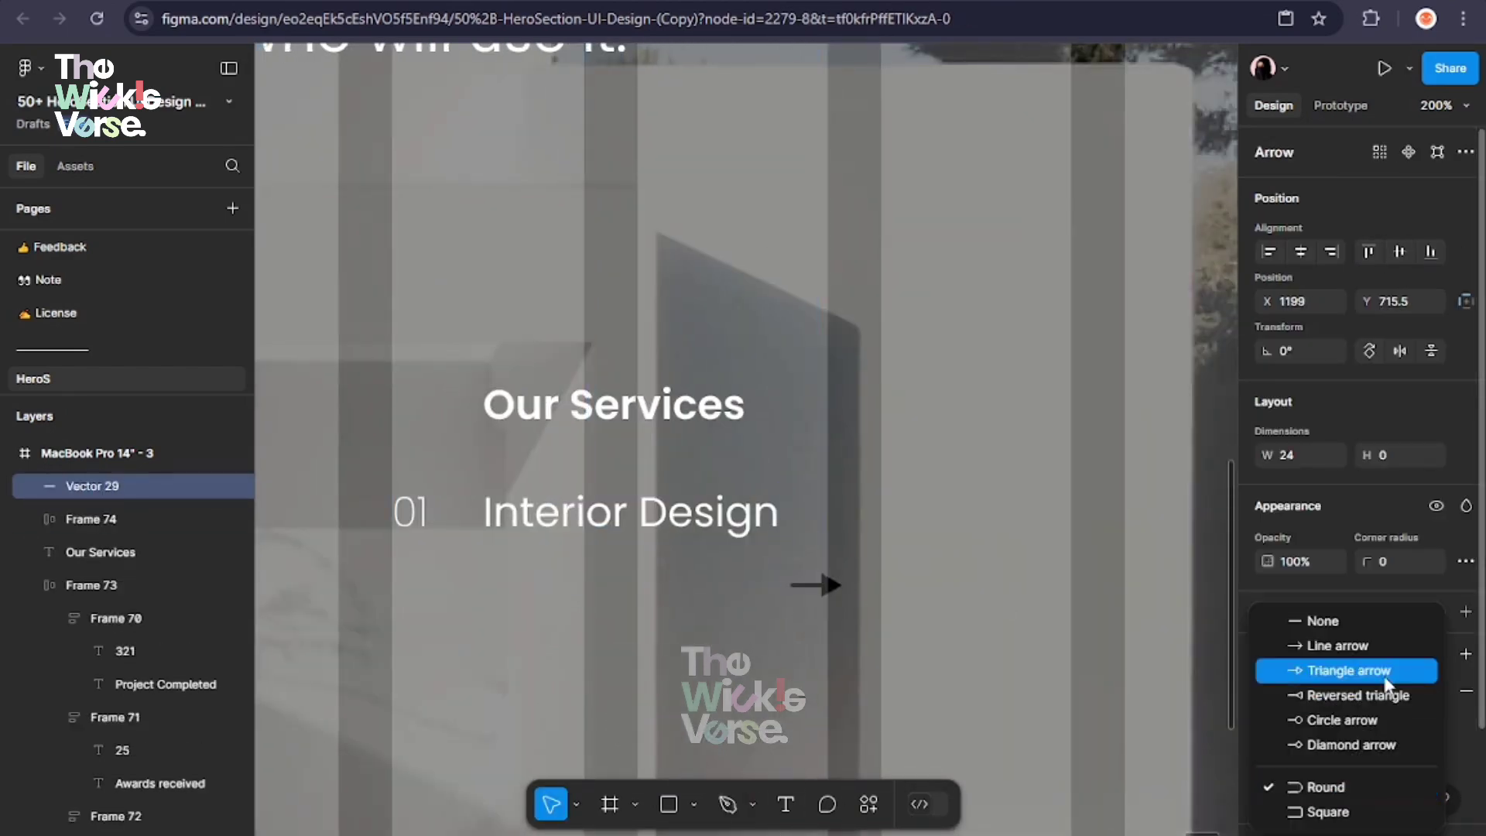
{"action": "left_click", "coordinate": [1300, 669]}
{"action": "left_click", "coordinate": [1368, 748]}
{"action": "type", "text": "1"}
{"action": "key", "text": "Return"}
{"action": "left_click", "coordinate": [1114, 617]}
Place the arrow inside the Interior Design row's auto layout frame as the last item
{"action": "left_click_drag", "start_coordinate": [822, 585], "coordinate": [860, 512]}
{"action": "left_click", "coordinate": [805, 542]}
{"action": "left_click_drag", "start_coordinate": [127, 486], "coordinate": [169, 512]}
{"action": "key", "text": "Right"}
{"action": "key", "text": "Right"}
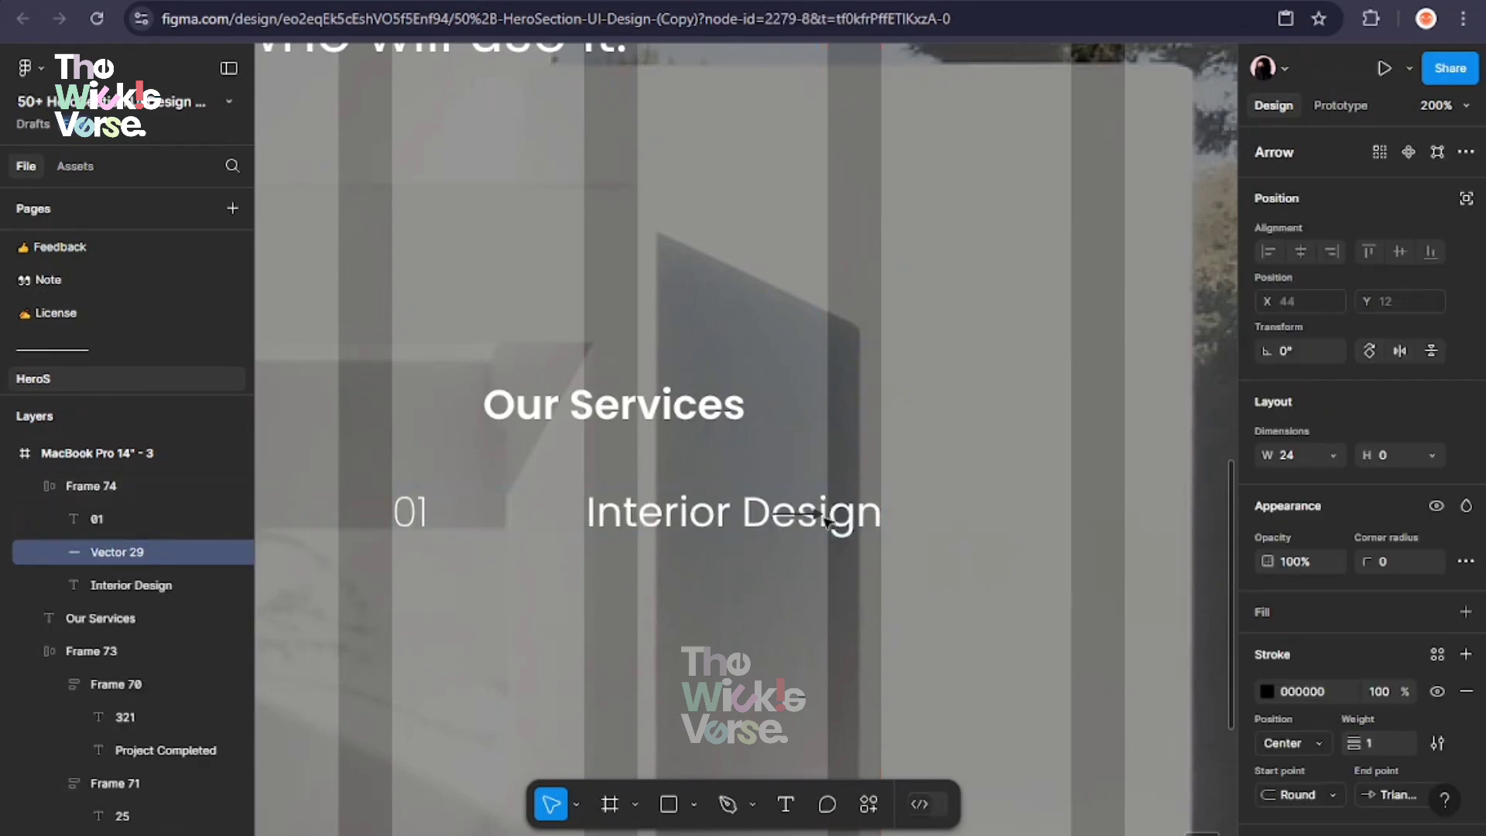
Make the arrow white and move the service row directly beneath "Our Services", aligned with the heading's left edge
{"action": "left_click", "coordinate": [1267, 691]}
{"action": "left_click", "coordinate": [1024, 728]}
{"action": "left_click", "coordinate": [921, 596]}
{"action": "left_click_drag", "start_coordinate": [819, 513], "coordinate": [909, 493]}
{"action": "left_click", "coordinate": [731, 408]}
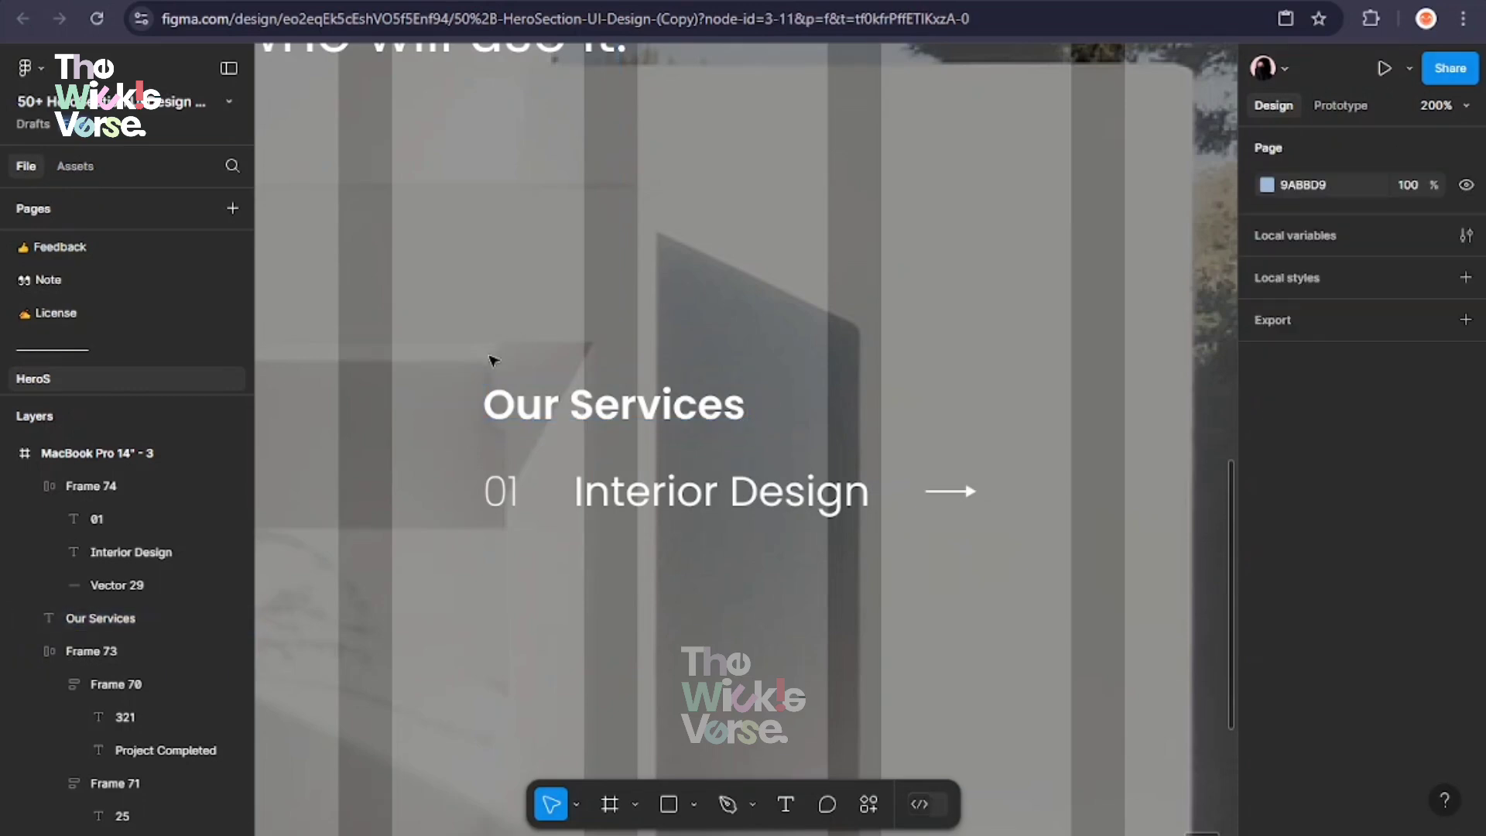
Wrap the "Our Services" heading and the service row in a vertical auto layout frame
{"action": "left_click_drag", "start_coordinate": [490, 358], "coordinate": [983, 520]}
{"action": "right_click", "coordinate": [672, 465]}
{"action": "left_click", "coordinate": [737, 531]}
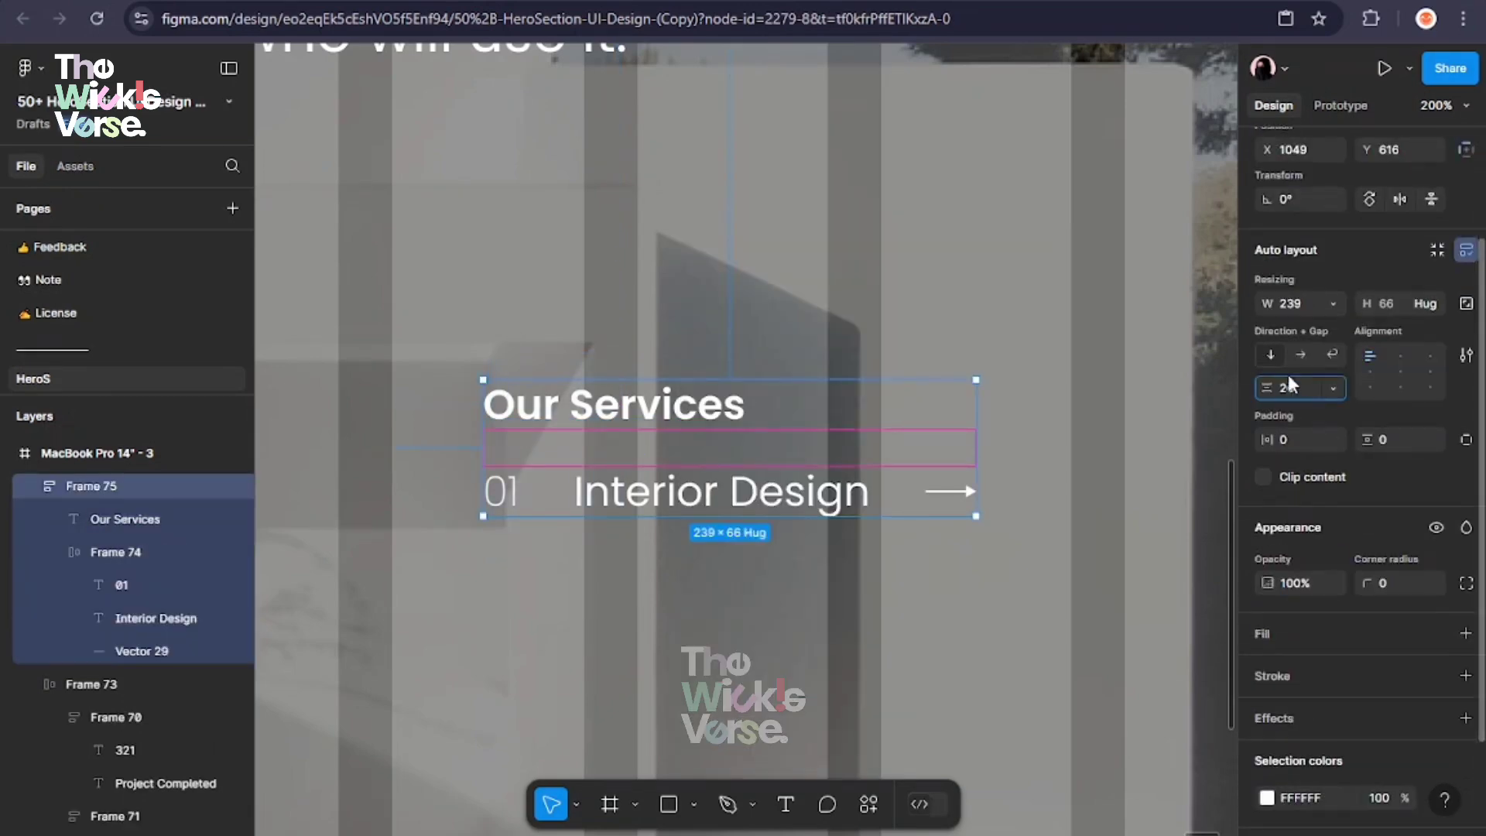
Duplicate the Interior Design row inside the services frame and set the frame's vertical gap to 10
{"action": "left_click", "coordinate": [774, 495]}
{"action": "key", "text": "ctrl+d"}
{"action": "left_click", "coordinate": [774, 445]}
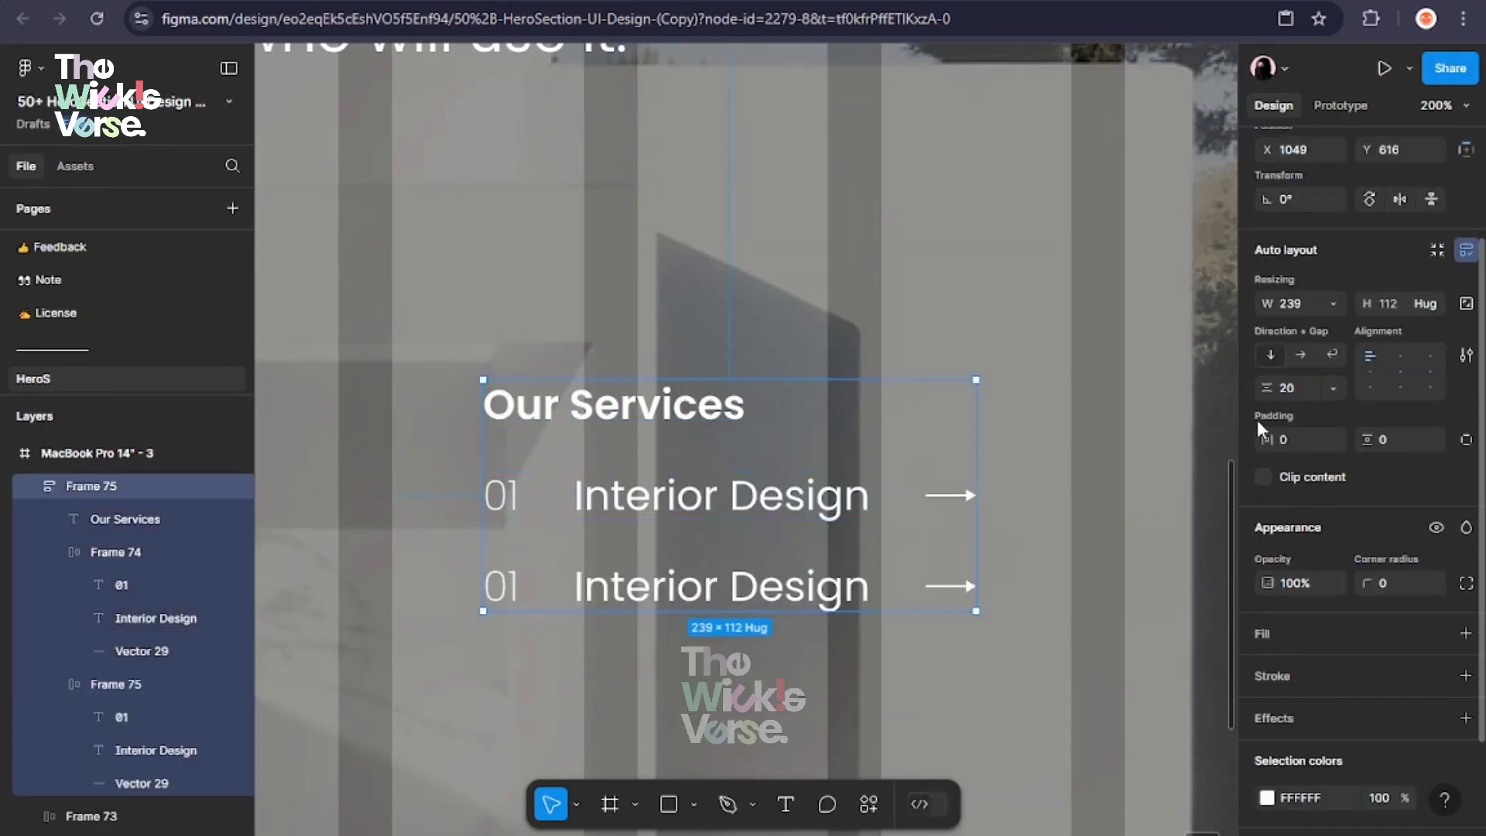
{"action": "left_click_drag", "start_coordinate": [1278, 388], "coordinate": [1269, 388]}
Change the second service row's texts to "02" and "Architecture", fitting the number's box to its text
{"action": "double_click", "coordinate": [504, 548]}
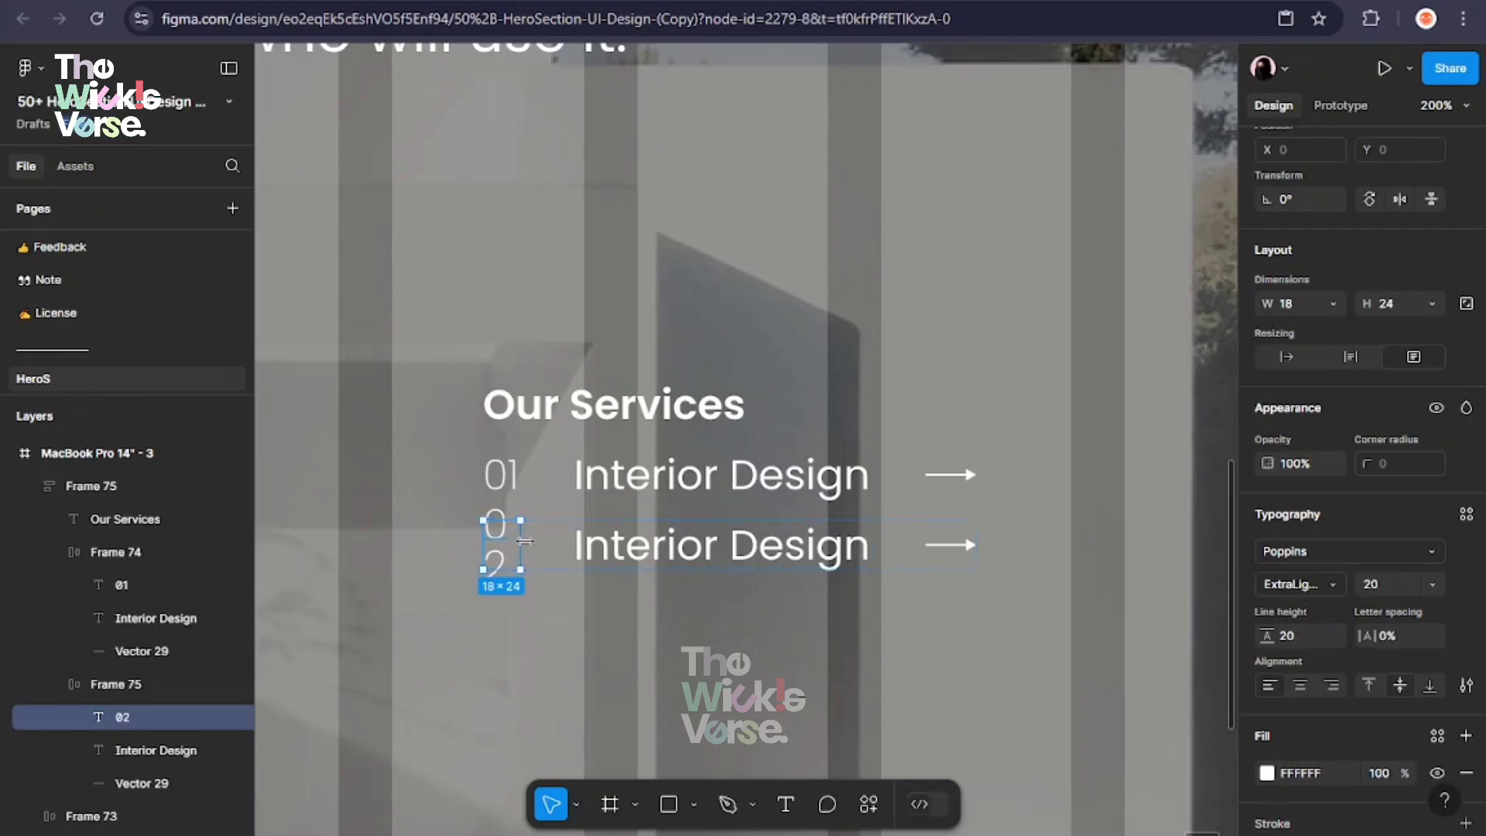
{"action": "double_click", "coordinate": [525, 541]}
{"action": "double_click", "coordinate": [777, 547]}
{"action": "type", "text": "AR"}
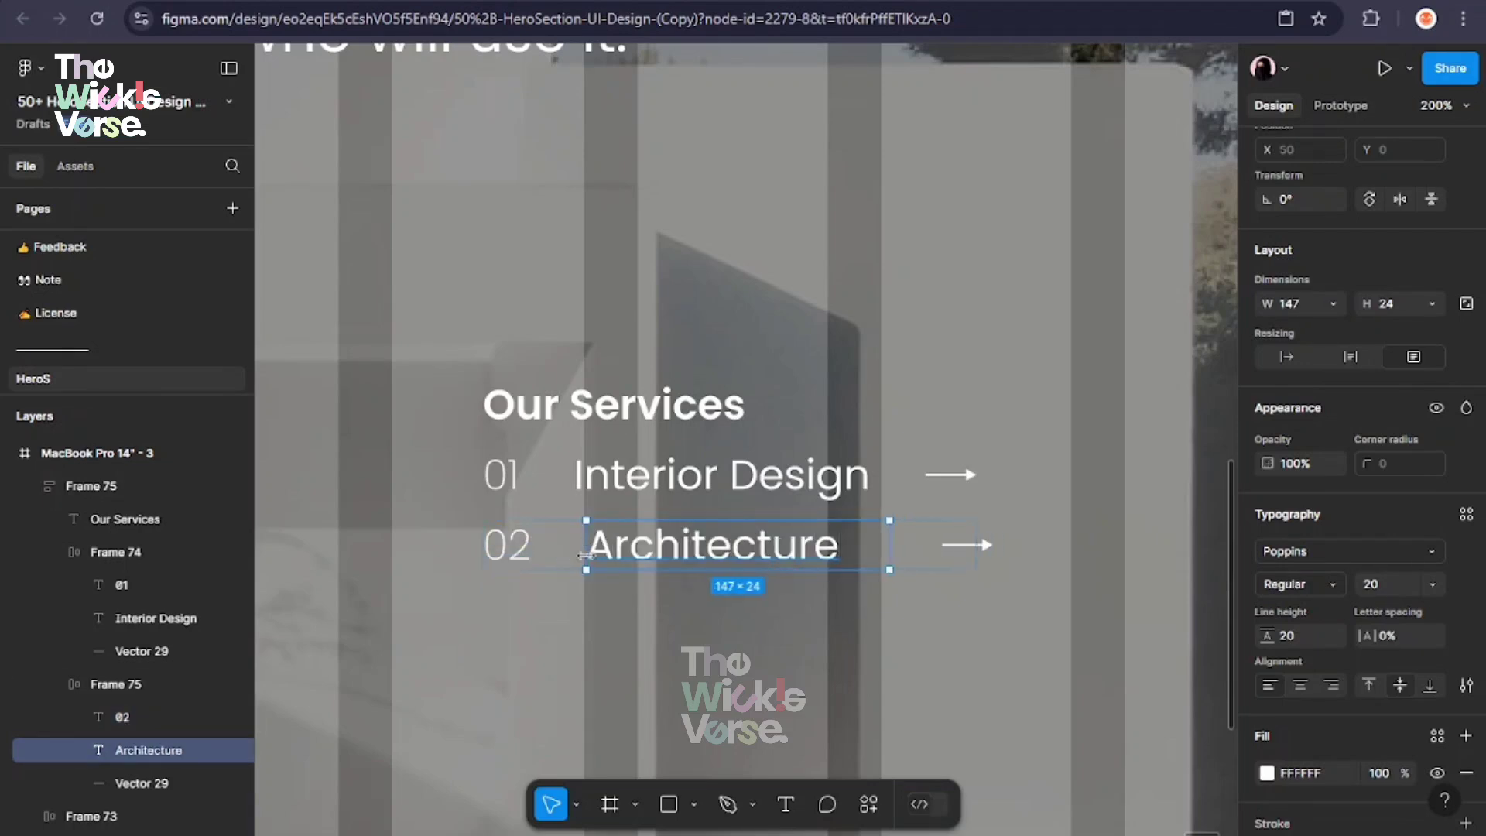
Fit the "Architecture" text box to its text and reduce the second row's item gap to 20
{"action": "left_click", "coordinate": [1302, 686]}
{"action": "left_click", "coordinate": [619, 577]}
{"action": "double_click", "coordinate": [564, 542]}
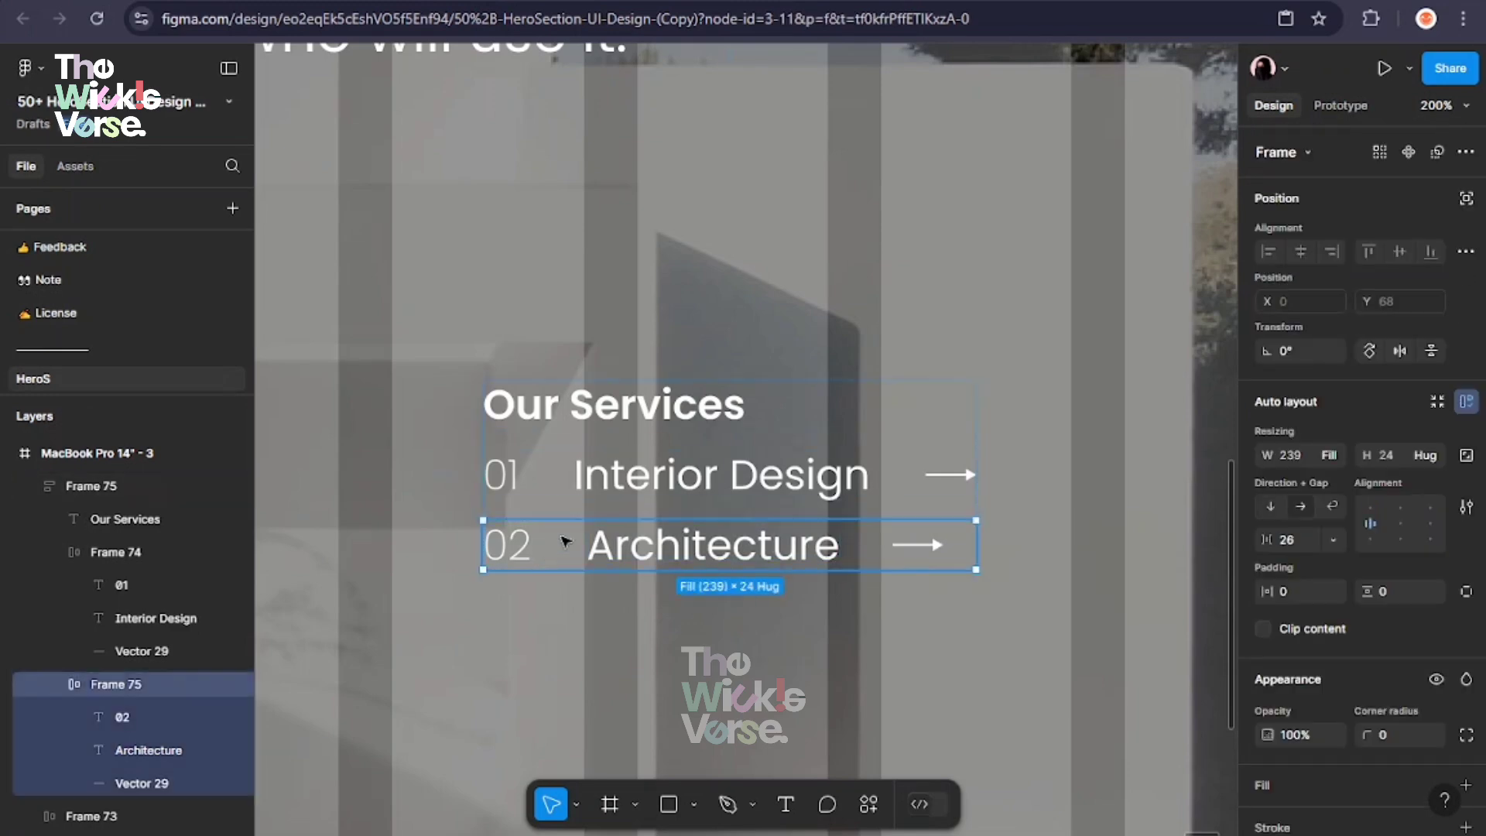
{"action": "left_click_drag", "start_coordinate": [568, 546], "coordinate": [558, 550]}
{"action": "left_click", "coordinate": [604, 584]}
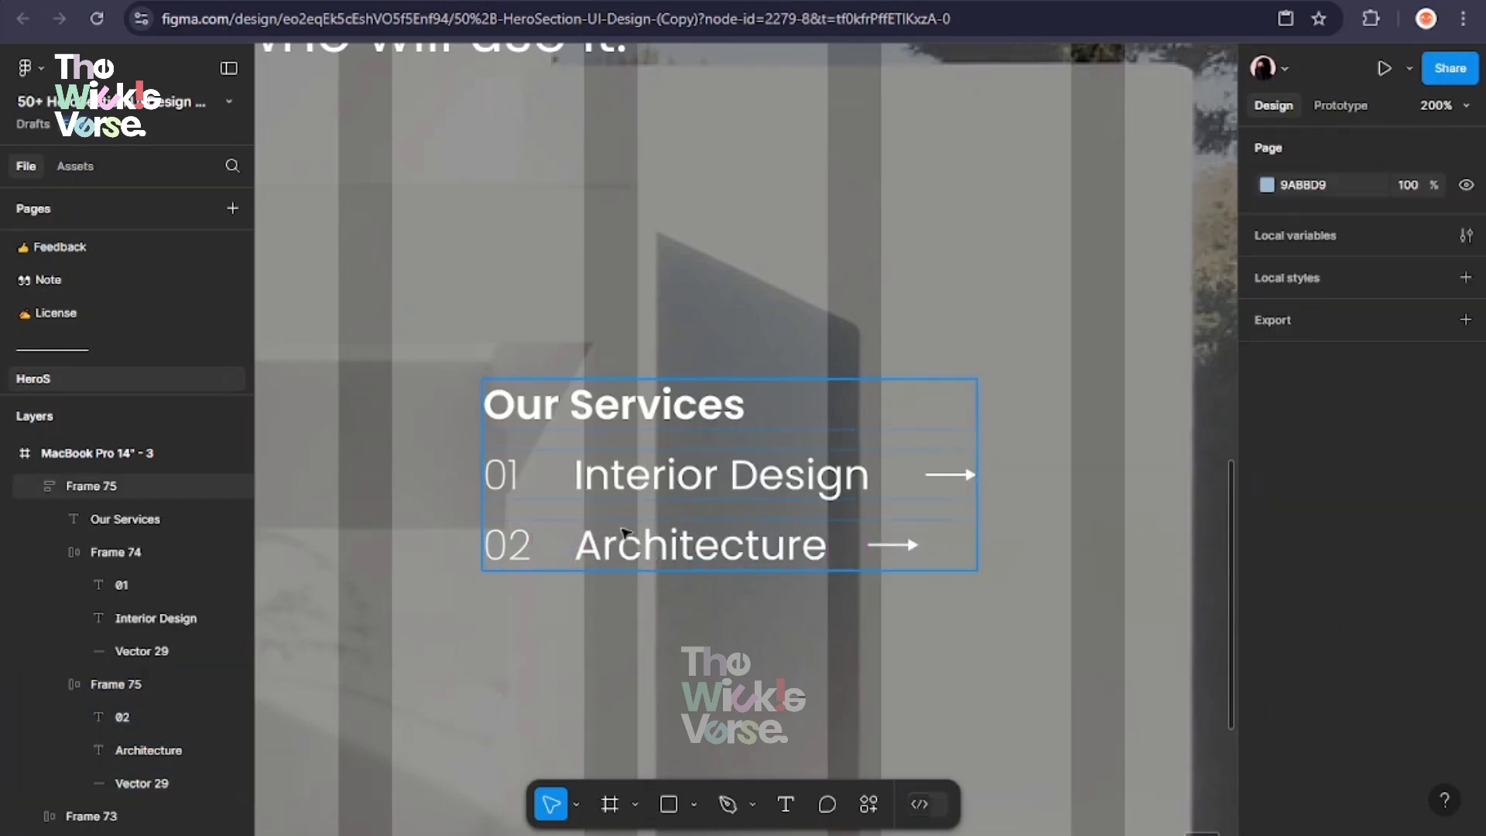
Ungroup the services frame and both of its service rows into loose texts and arrows
{"action": "double_click", "coordinate": [628, 541]}
{"action": "right_click", "coordinate": [941, 393]}
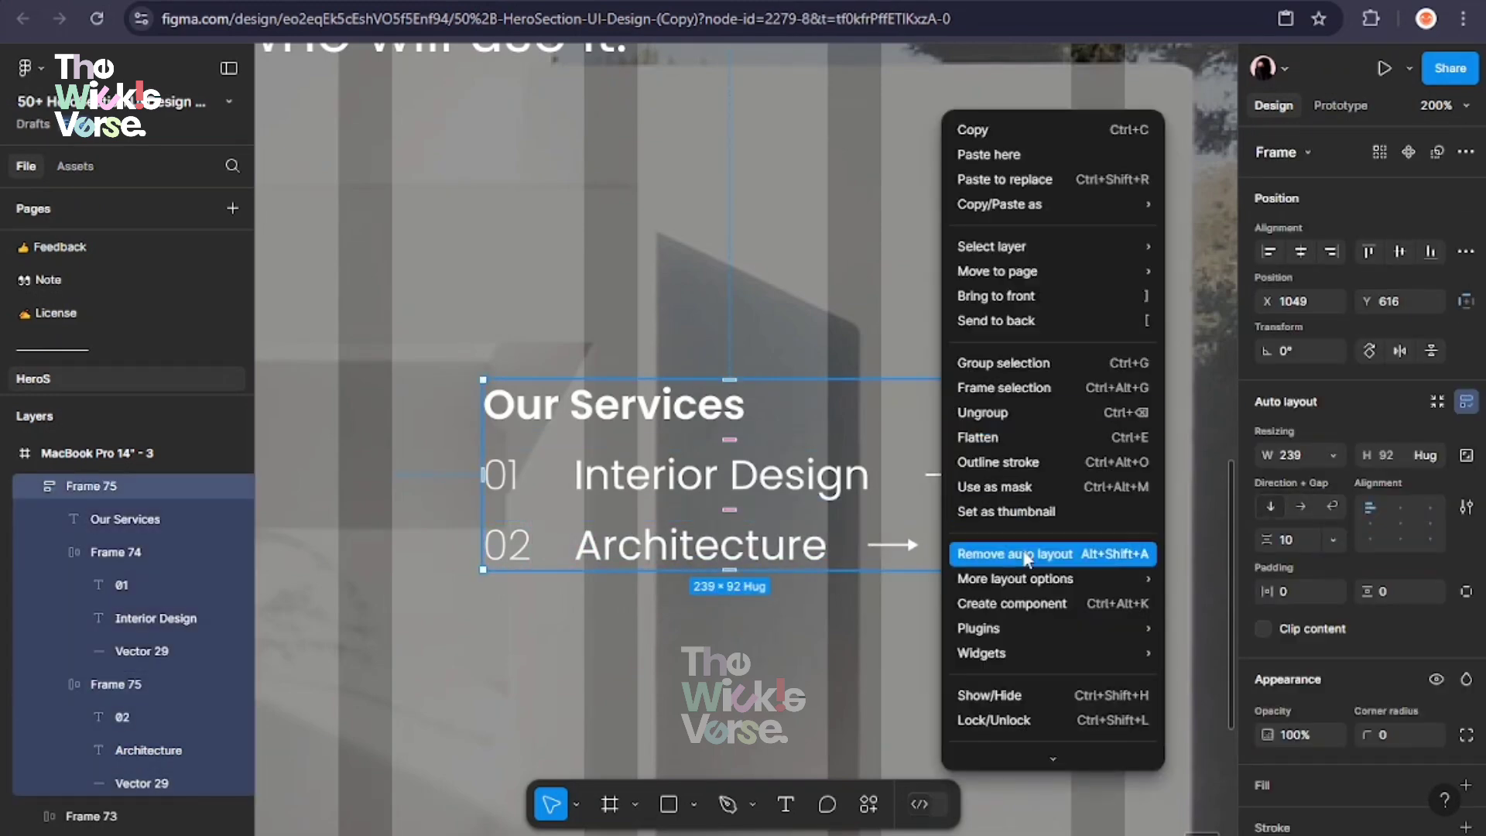
{"action": "left_click", "coordinate": [1029, 555]}
{"action": "key", "text": "Escape"}
{"action": "right_click", "coordinate": [743, 548]}
{"action": "left_click", "coordinate": [805, 412]}
{"action": "key", "text": "Escape"}
{"action": "right_click", "coordinate": [760, 552]}
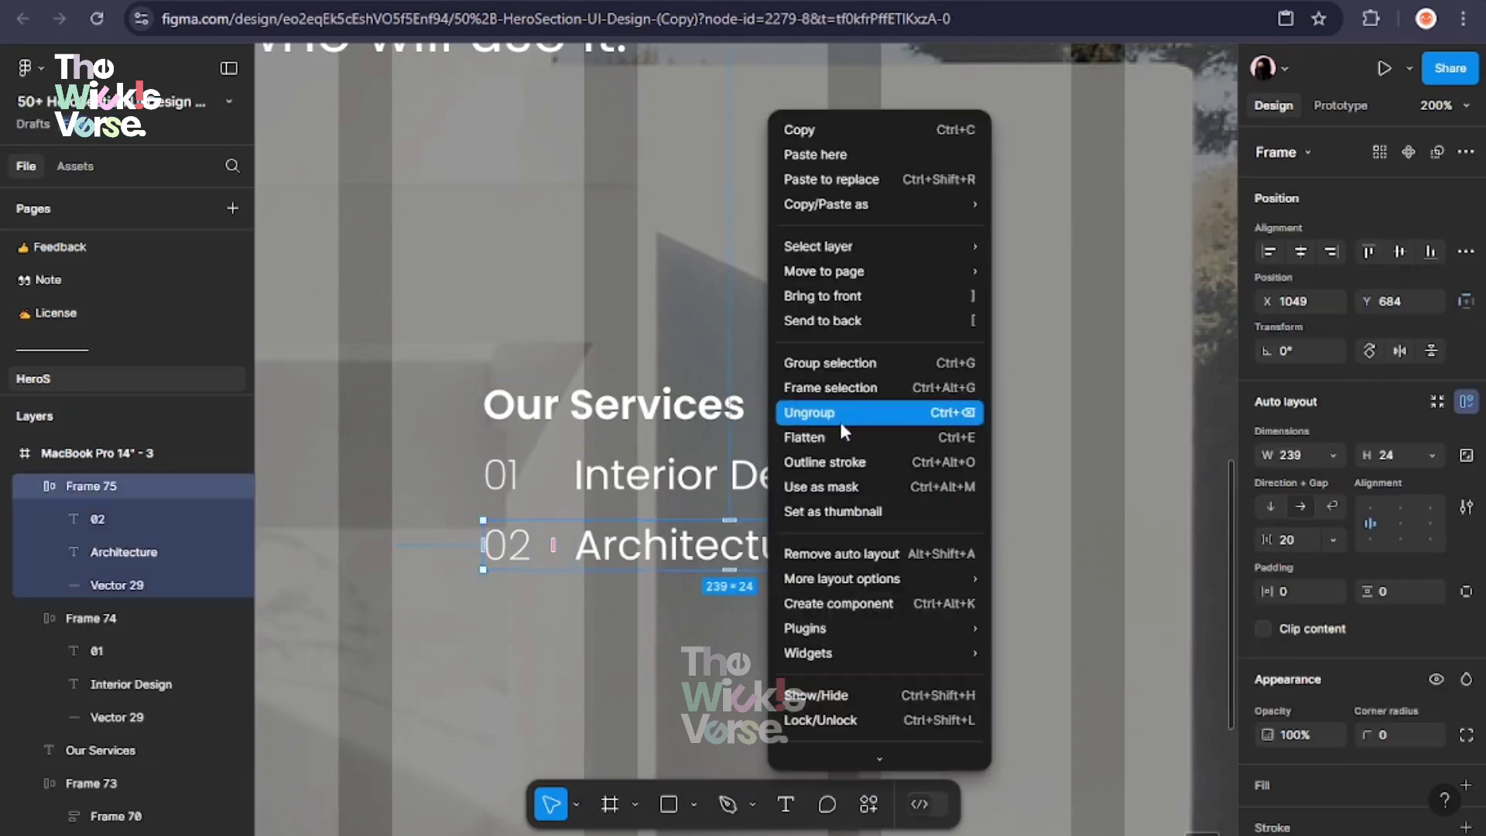
{"action": "left_click", "coordinate": [839, 415]}
{"action": "right_click", "coordinate": [628, 480]}
{"action": "left_click", "coordinate": [679, 413]}
{"action": "key", "text": "Escape"}
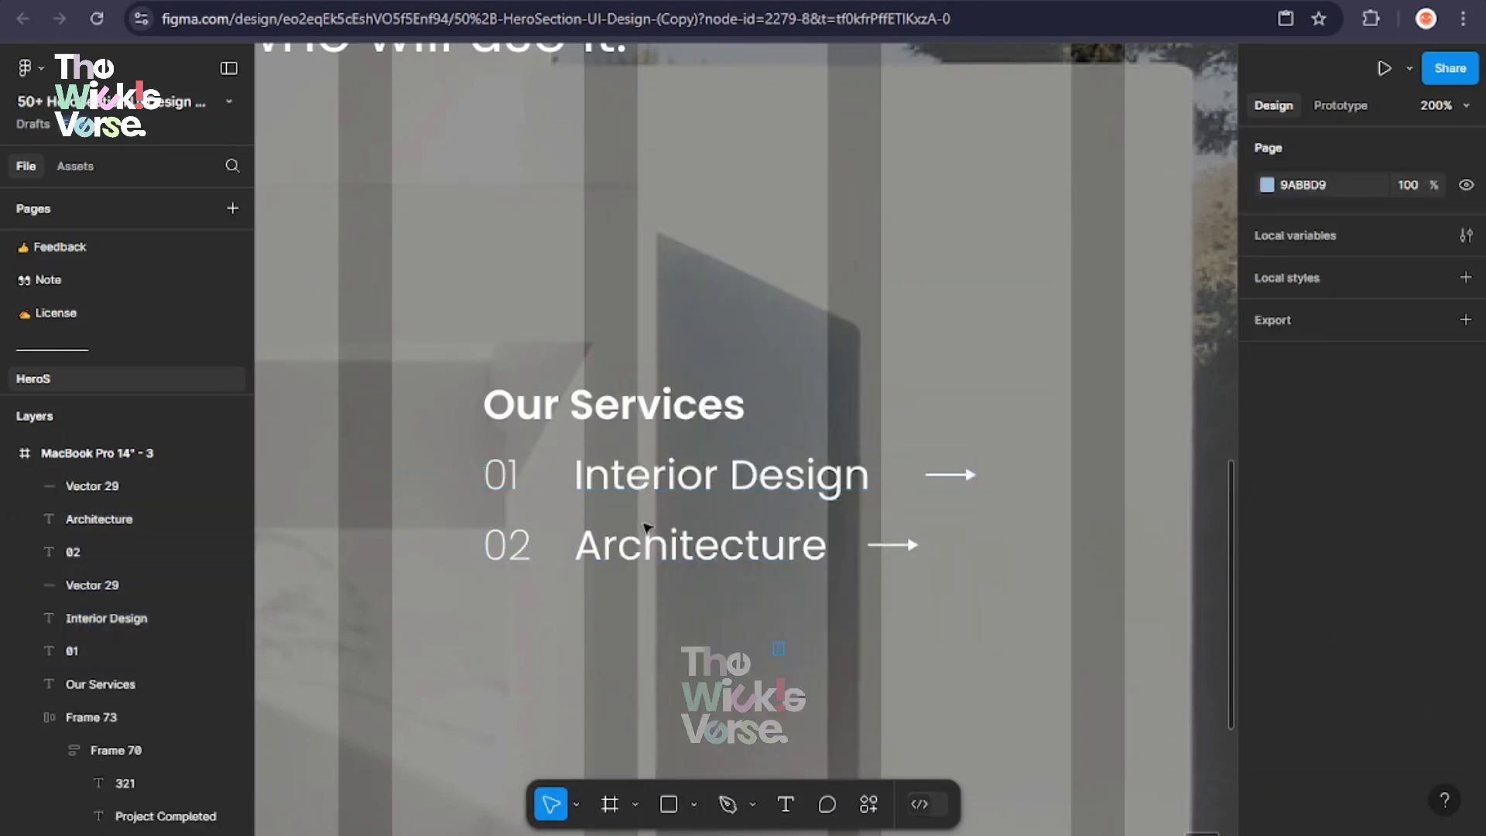
Left-align "Architecture" with "Interior Design", and line up the second row's arrow under the first, vertically centred in its row
{"action": "left_click", "coordinate": [647, 542]}
{"action": "left_click", "coordinate": [658, 480], "text": "shift"}
{"action": "left_click", "coordinate": [1270, 254]}
{"action": "left_click_drag", "start_coordinate": [986, 610], "coordinate": [517, 526]}
{"action": "left_click", "coordinate": [1276, 251]}
{"action": "left_click", "coordinate": [1400, 253]}
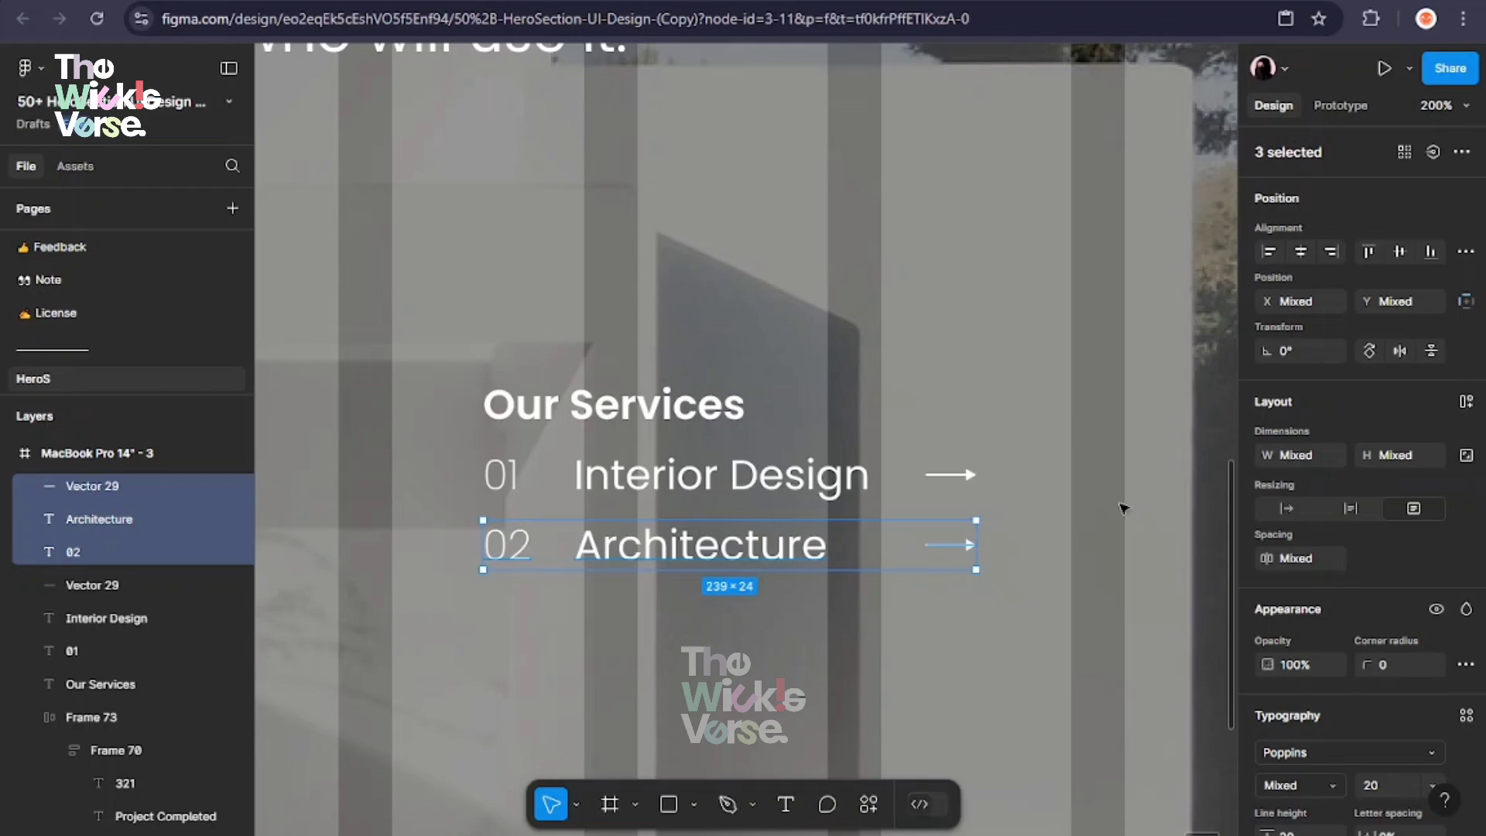
Copy the Interior Design row below the Architecture row and change its texts to "03" and "Real Estate"
{"action": "left_click_drag", "start_coordinate": [1048, 489], "coordinate": [507, 468]}
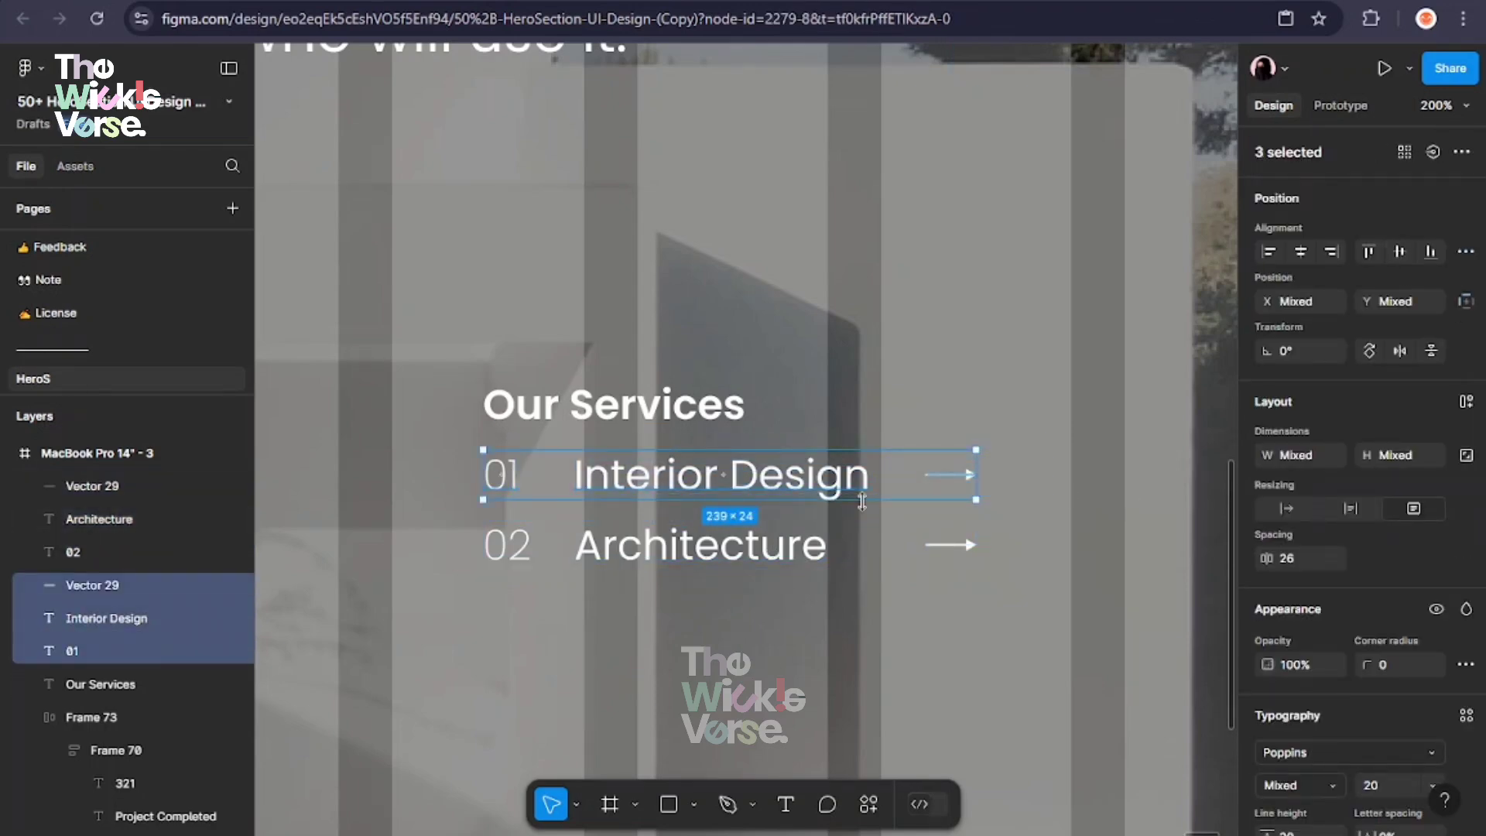
{"action": "left_click_drag", "start_coordinate": [862, 495], "coordinate": [861, 637]}
{"action": "double_click", "coordinate": [760, 612]}
{"action": "type", "text": "Real Estate"}
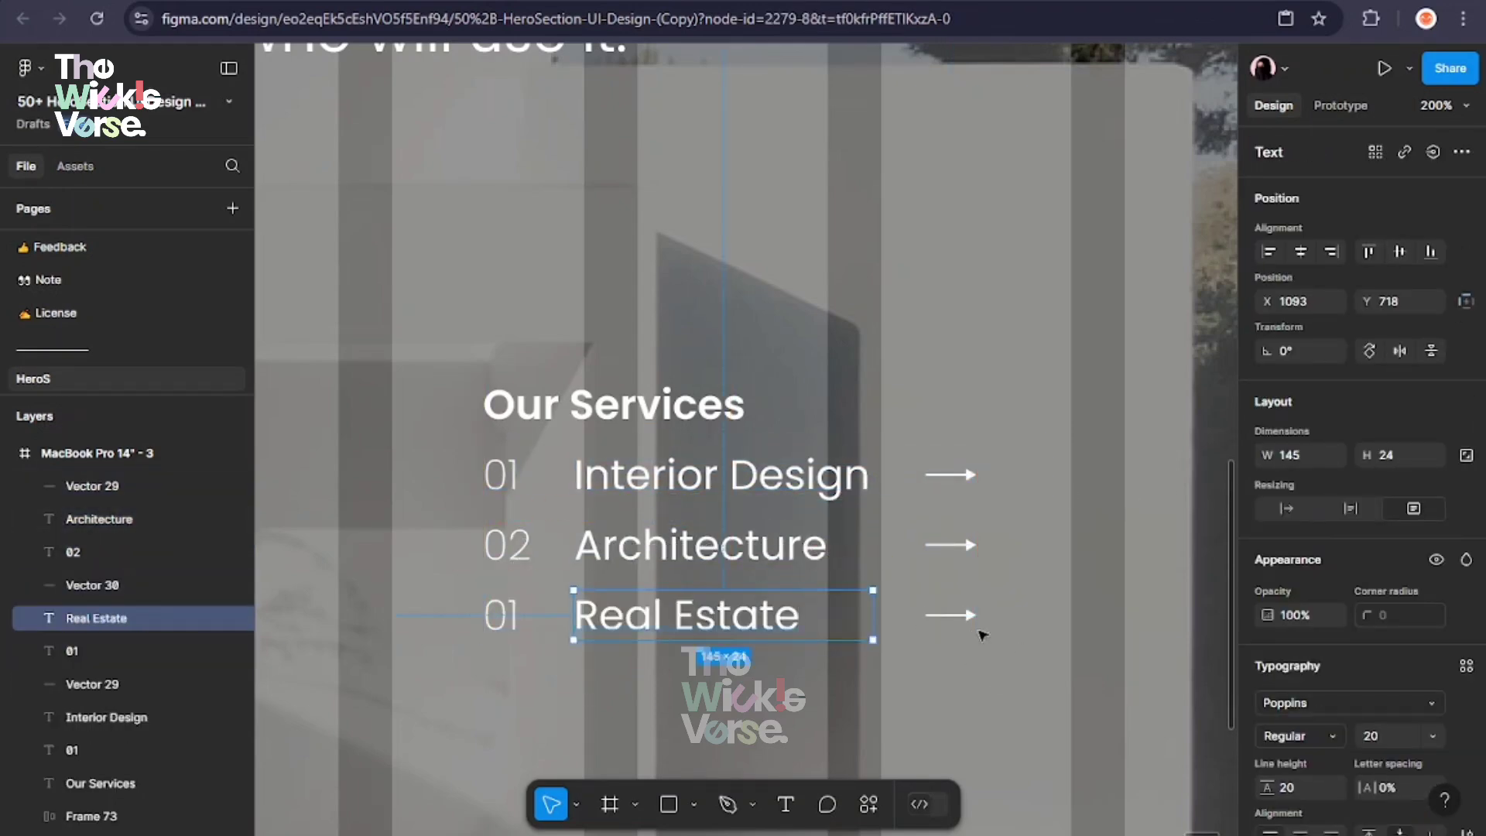
{"action": "left_click_drag", "start_coordinate": [981, 634], "coordinate": [949, 649]}
{"action": "double_click", "coordinate": [502, 615]}
{"action": "right_click", "coordinate": [894, 615]}
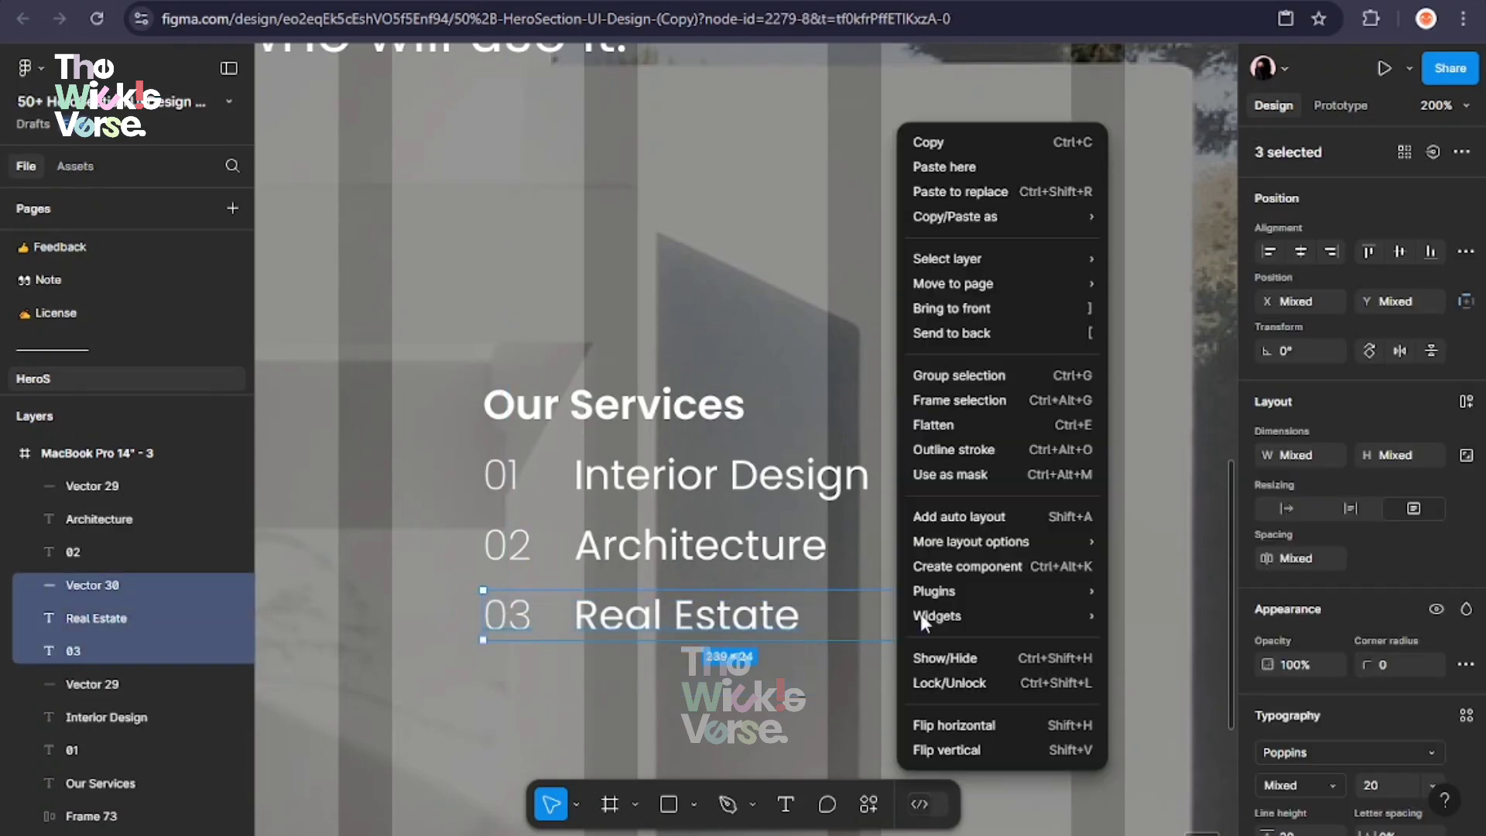
{"action": "left_click", "coordinate": [968, 517]}
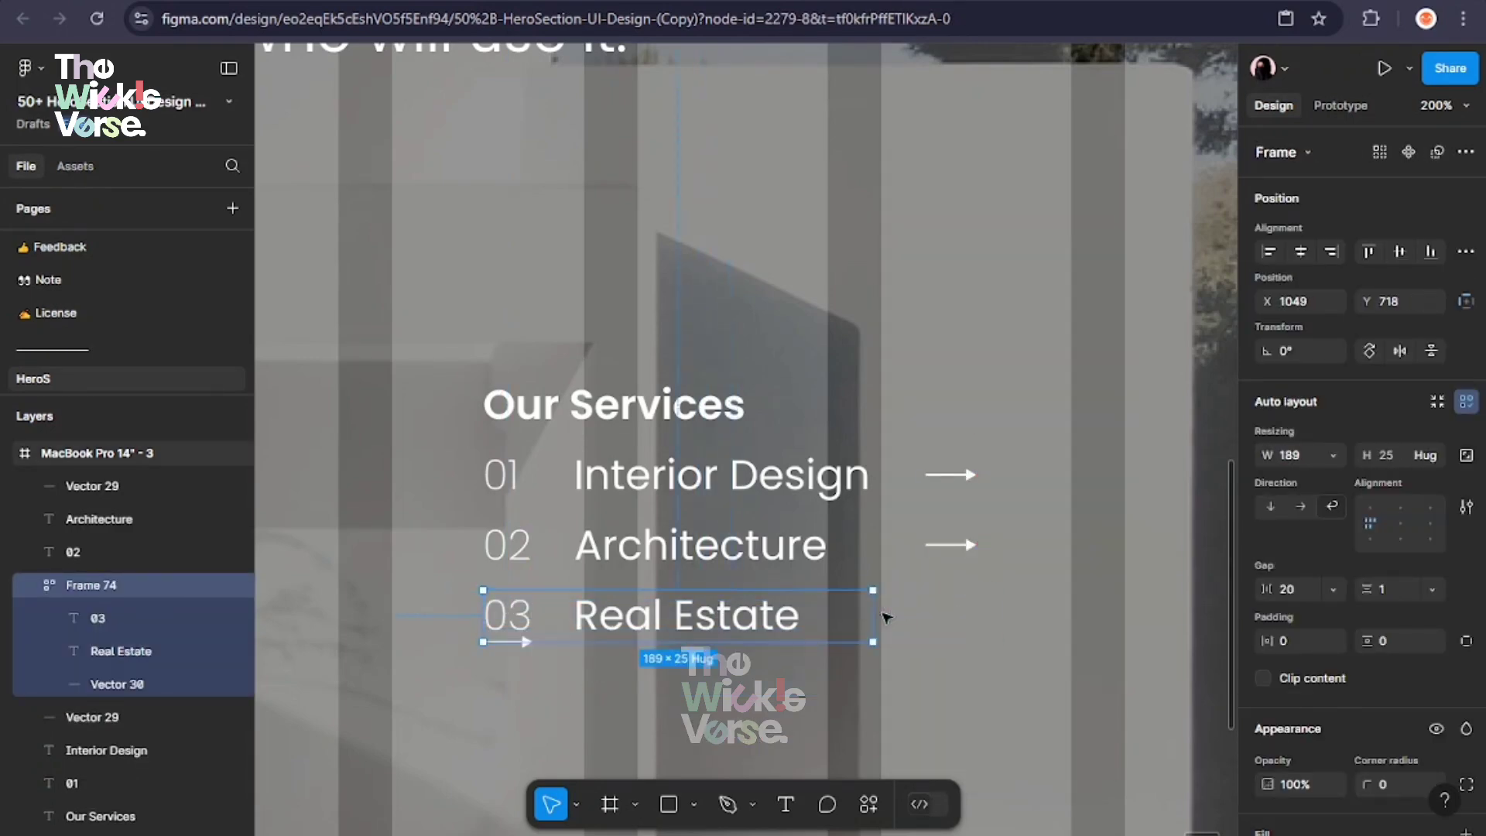
{"action": "key", "text": "ctrl+z"}
Widen the "Architecture" text box to match the text boxes in the other service rows
{"action": "left_click", "coordinate": [860, 623]}
{"action": "left_click", "coordinate": [813, 551]}
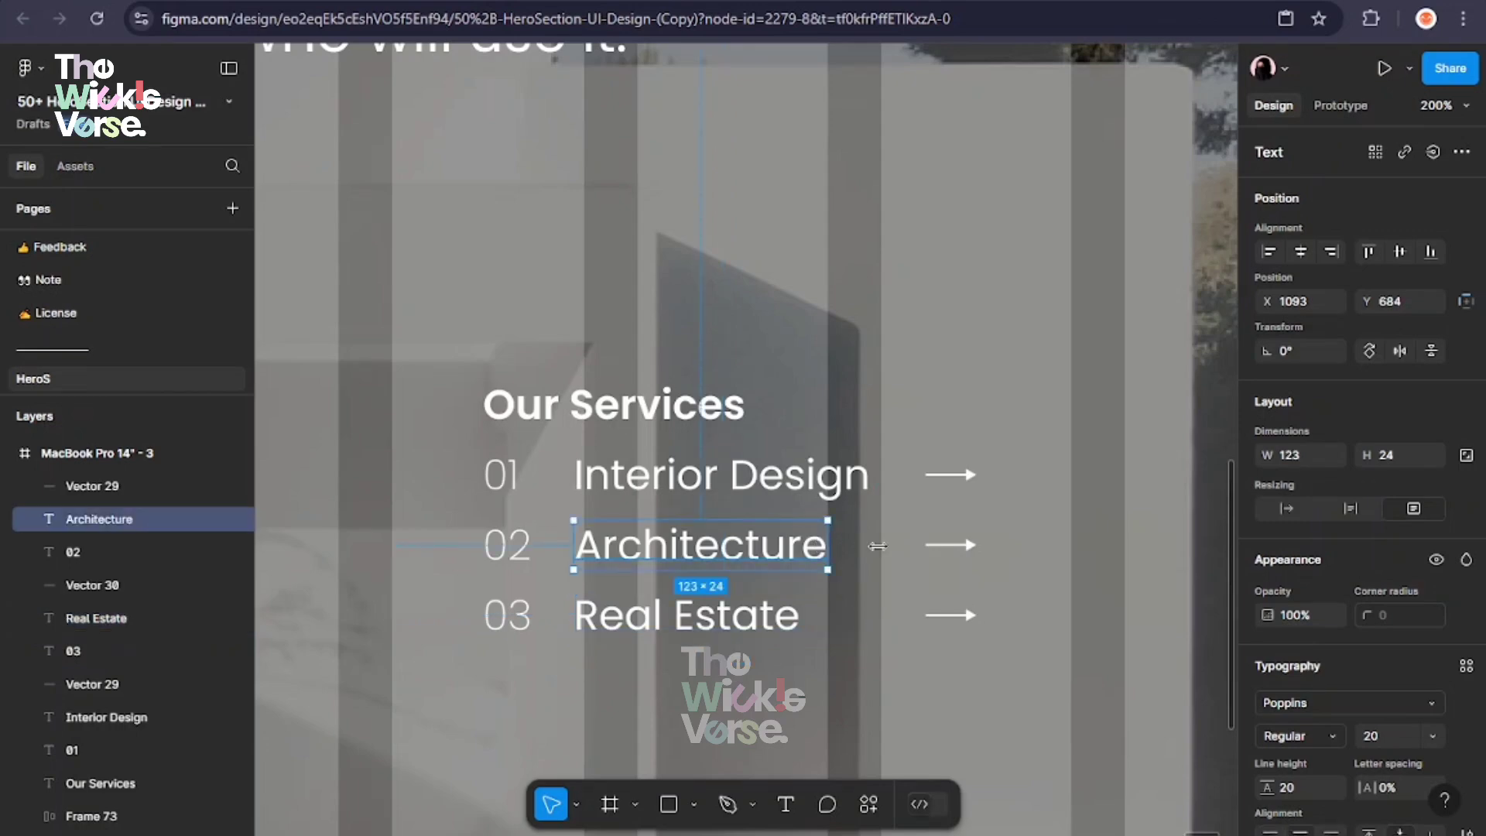
{"action": "left_click_drag", "start_coordinate": [828, 545], "coordinate": [872, 545]}
{"action": "scroll", "coordinate": [1317, 544], "scroll_direction": "down", "scroll_amount": 4}
{"action": "left_click", "coordinate": [1267, 544]}
Try to turn the Real Estate and Architecture rows into widened auto layout frames, and undo these changes
{"action": "left_click_drag", "start_coordinate": [1009, 626], "coordinate": [517, 612]}
{"action": "key", "text": "shift+a"}
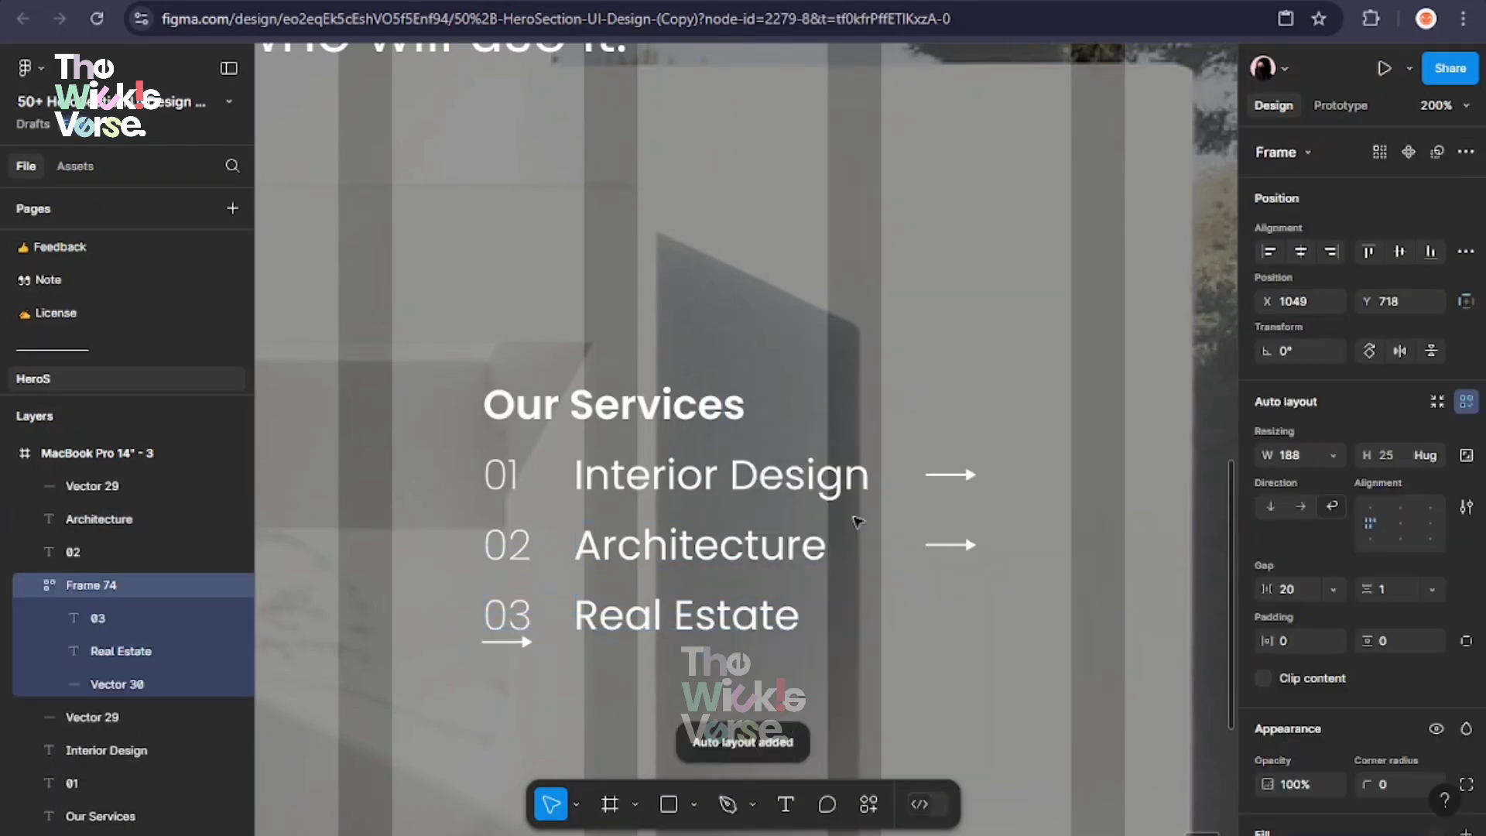
{"action": "left_click_drag", "start_coordinate": [903, 623], "coordinate": [970, 634]}
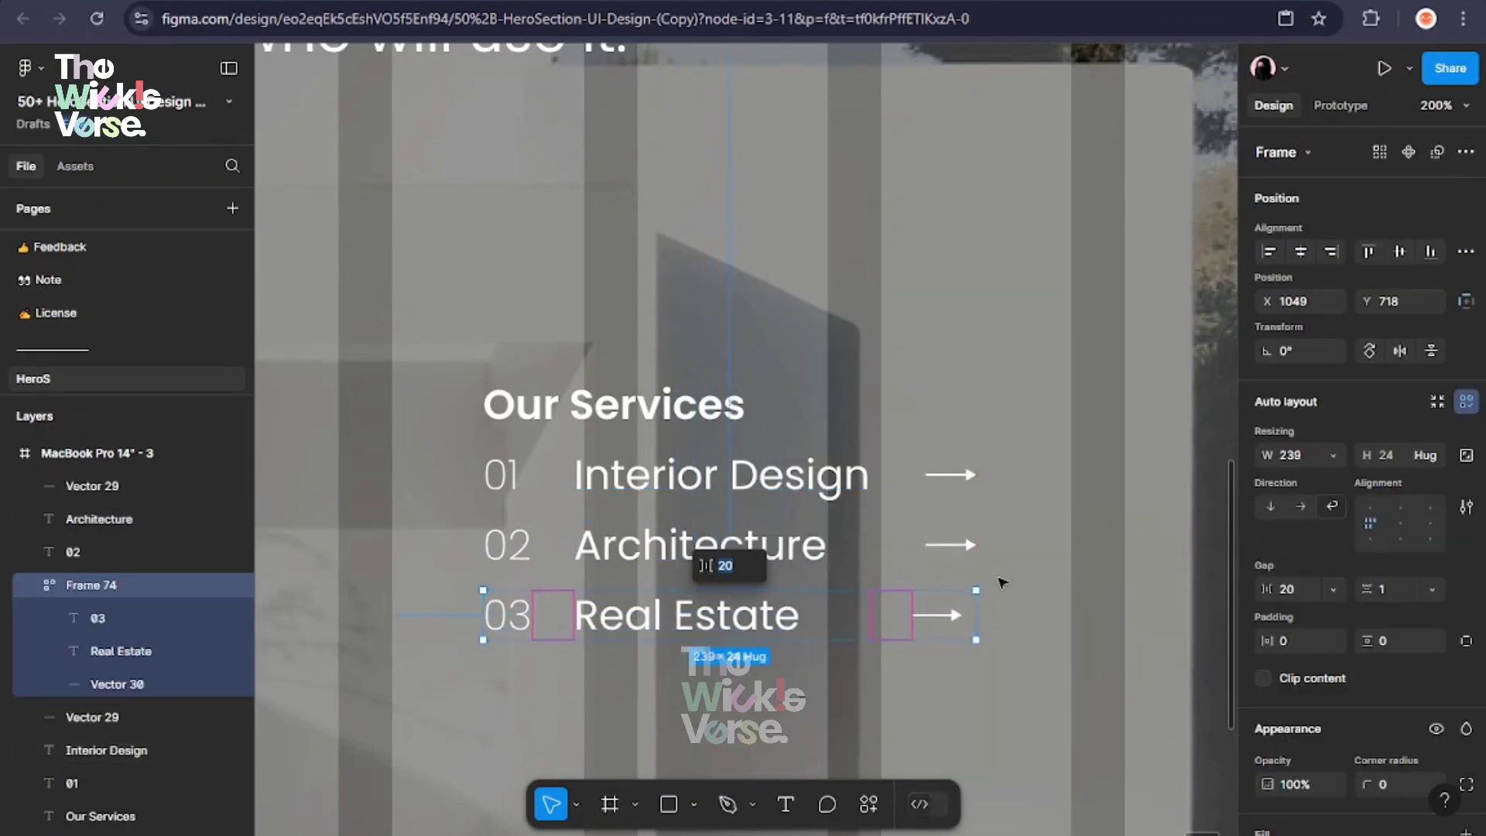
{"action": "left_click", "coordinate": [1025, 570]}
{"action": "left_click_drag", "start_coordinate": [1025, 571], "coordinate": [473, 518]}
{"action": "key", "text": "shift+a"}
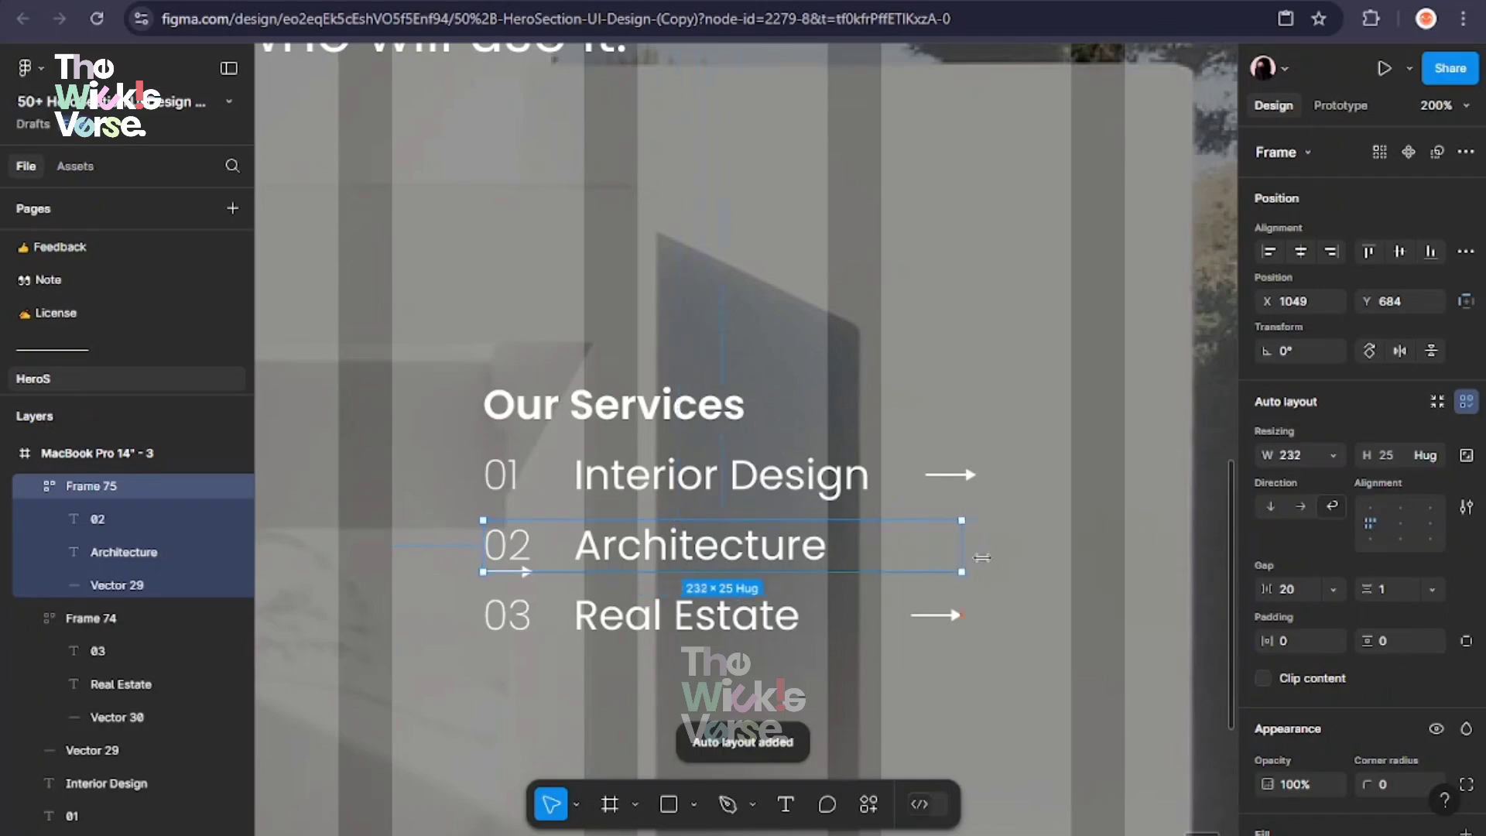
{"action": "left_click_drag", "start_coordinate": [983, 558], "coordinate": [977, 565]}
{"action": "left_click_drag", "start_coordinate": [1036, 511], "coordinate": [505, 482]}
{"action": "left_click", "coordinate": [1055, 518]}
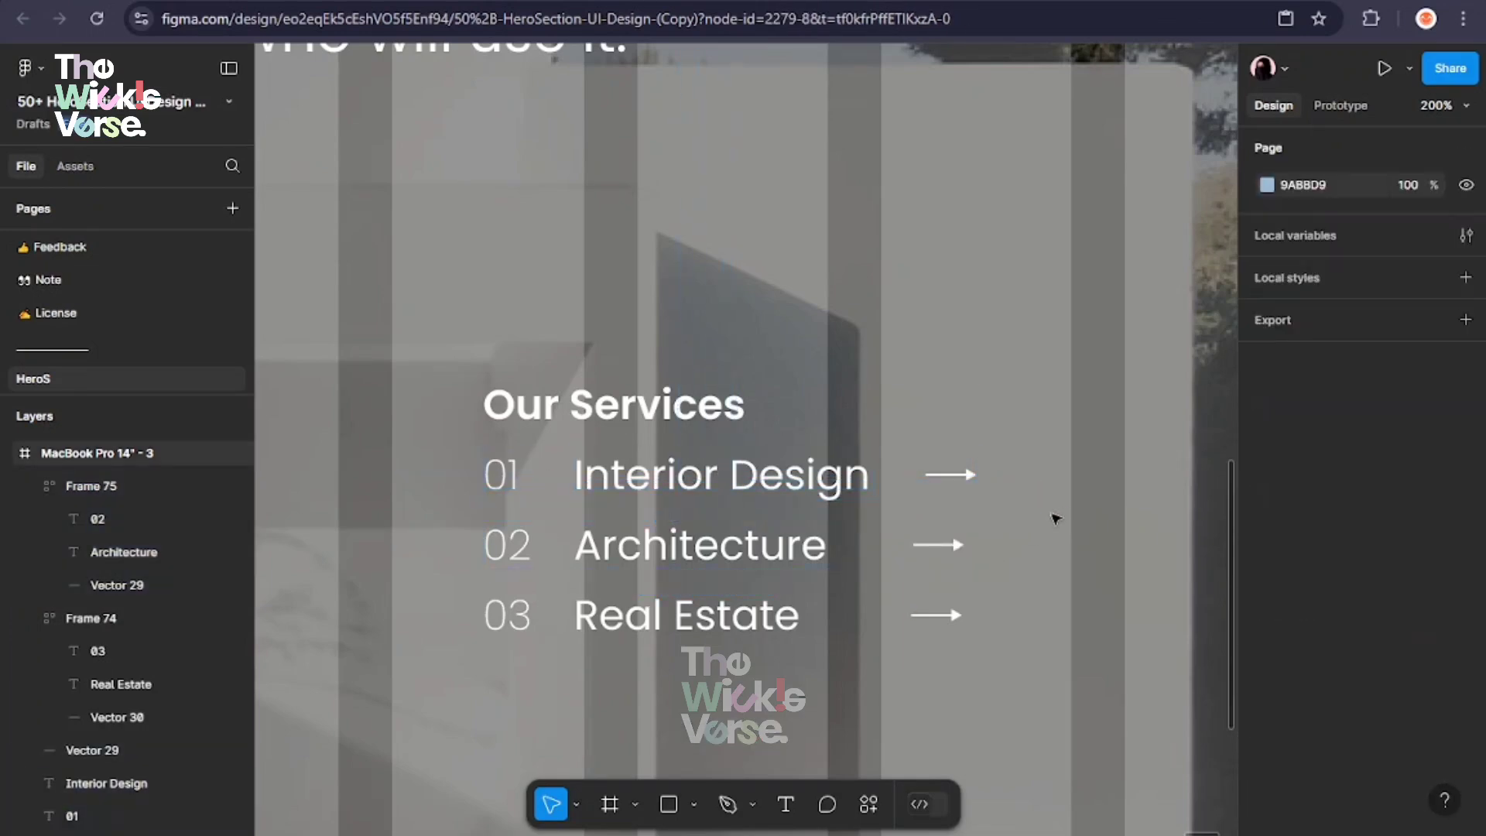
{"action": "key", "text": "ctrl+z"}
{"action": "key", "text": "ctrl+z"}
{"action": "key", "text": "ctrl+z"}
{"action": "key", "text": "ctrl+z"}
Group the number, text and arrow of each of the three service rows as separate groups
{"action": "left_click", "coordinate": [993, 376]}
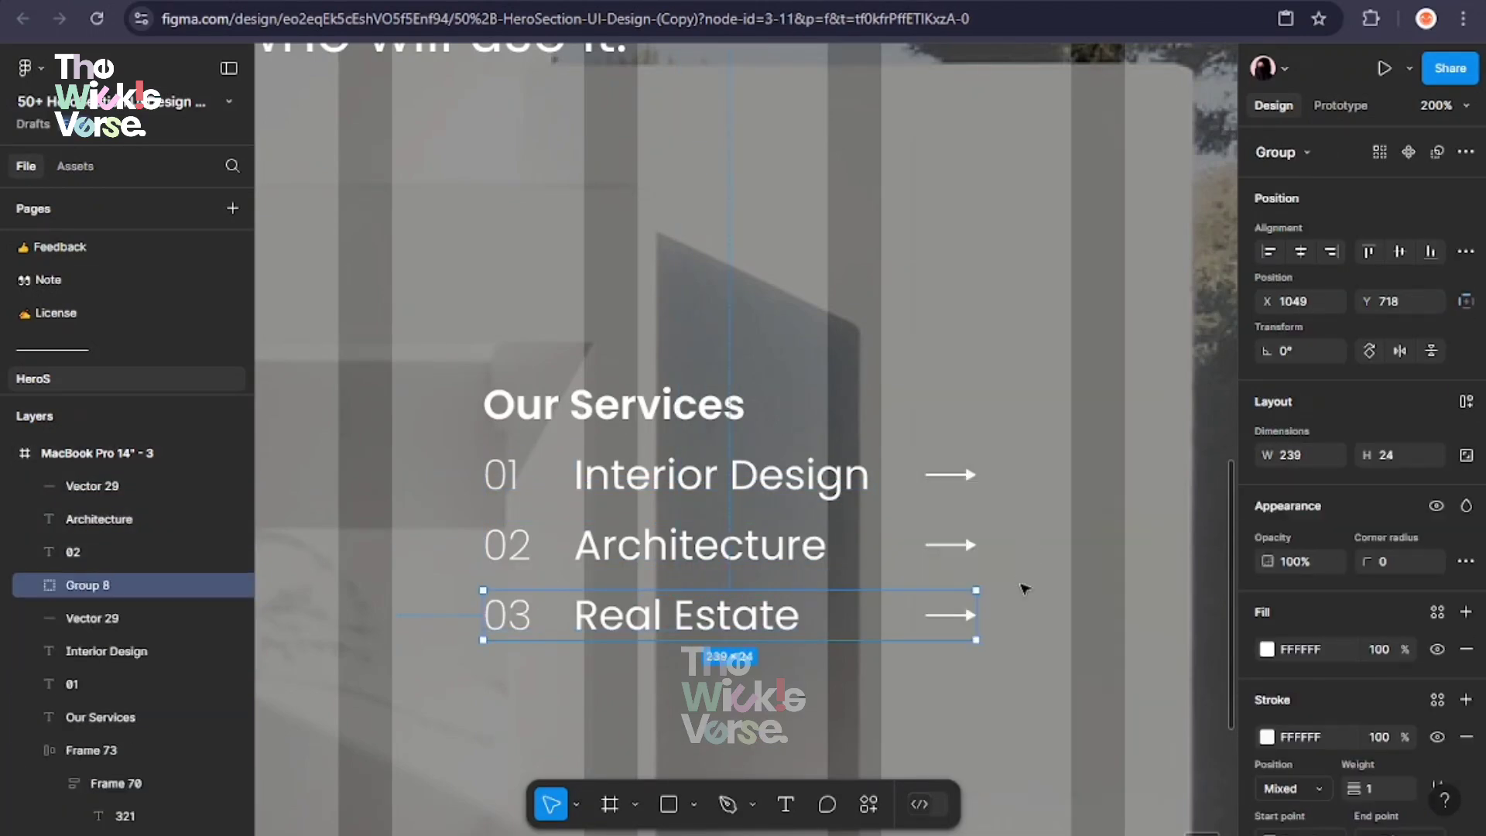
{"action": "left_click_drag", "start_coordinate": [1025, 587], "coordinate": [503, 534]}
{"action": "right_click", "coordinate": [804, 559]}
{"action": "left_click", "coordinate": [860, 375]}
{"action": "left_click_drag", "start_coordinate": [441, 448], "coordinate": [942, 477]}
{"action": "right_click", "coordinate": [935, 478]}
{"action": "left_click", "coordinate": [991, 376]}
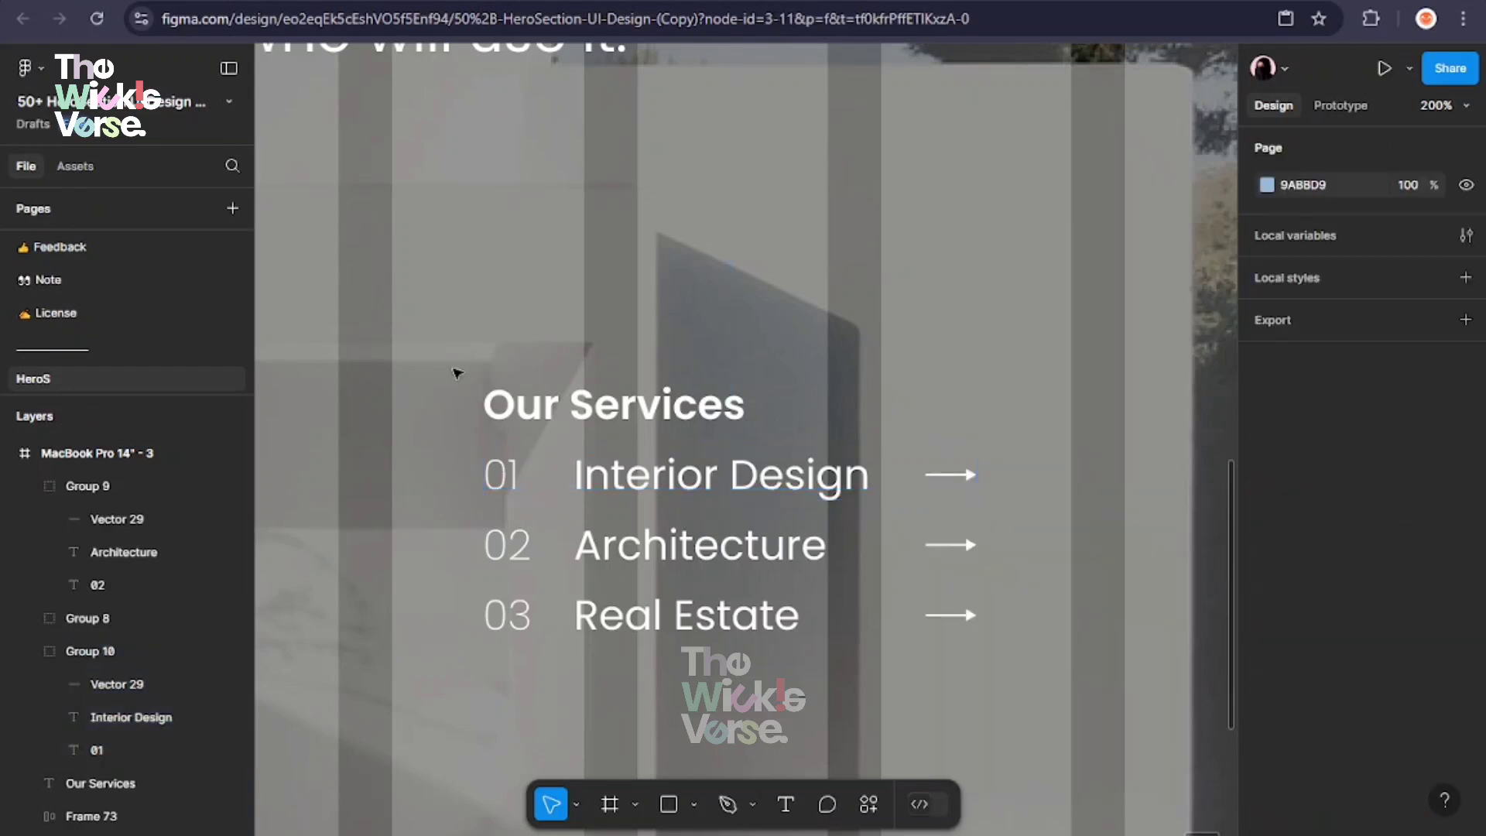
Stack the left-aligned "Our Services" heading and the three row groups in a vertical auto layout with a gap of 30
{"action": "left_click_drag", "start_coordinate": [457, 371], "coordinate": [755, 692]}
{"action": "left_click", "coordinate": [1269, 252]}
{"action": "right_click", "coordinate": [695, 480]}
{"action": "left_click", "coordinate": [763, 534]}
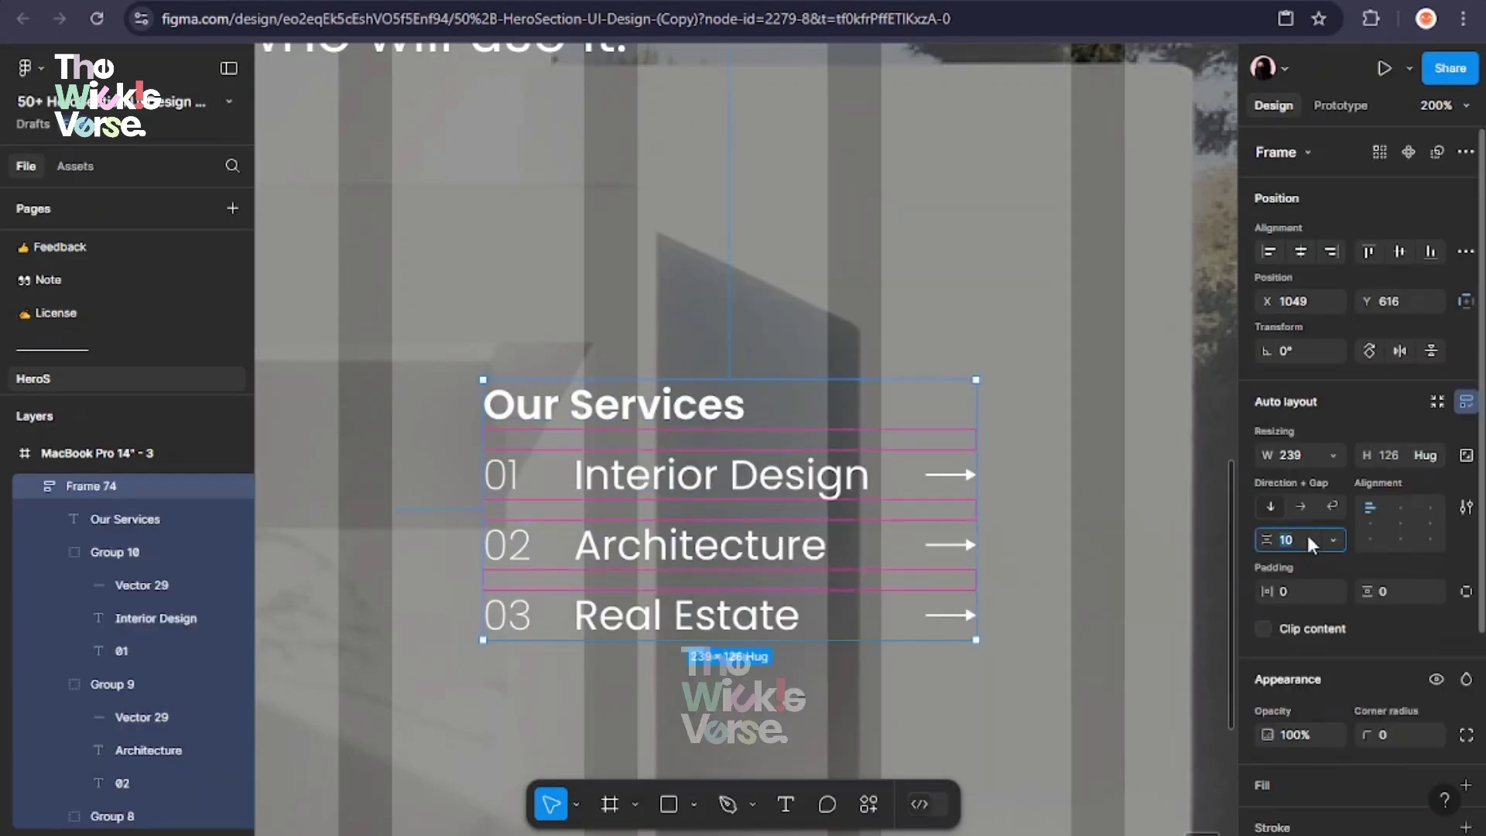
{"action": "type", "text": "30"}
{"action": "key", "text": "Return"}
{"action": "left_click", "coordinate": [1042, 534]}
Draw a horizontal divider line about 237.5 wide between the Interior Design and Architecture rows
{"action": "scroll", "coordinate": [1234, 588], "scroll_direction": "down", "scroll_amount": 2}
{"action": "key", "text": "p"}
{"action": "left_click", "coordinate": [484, 426]}
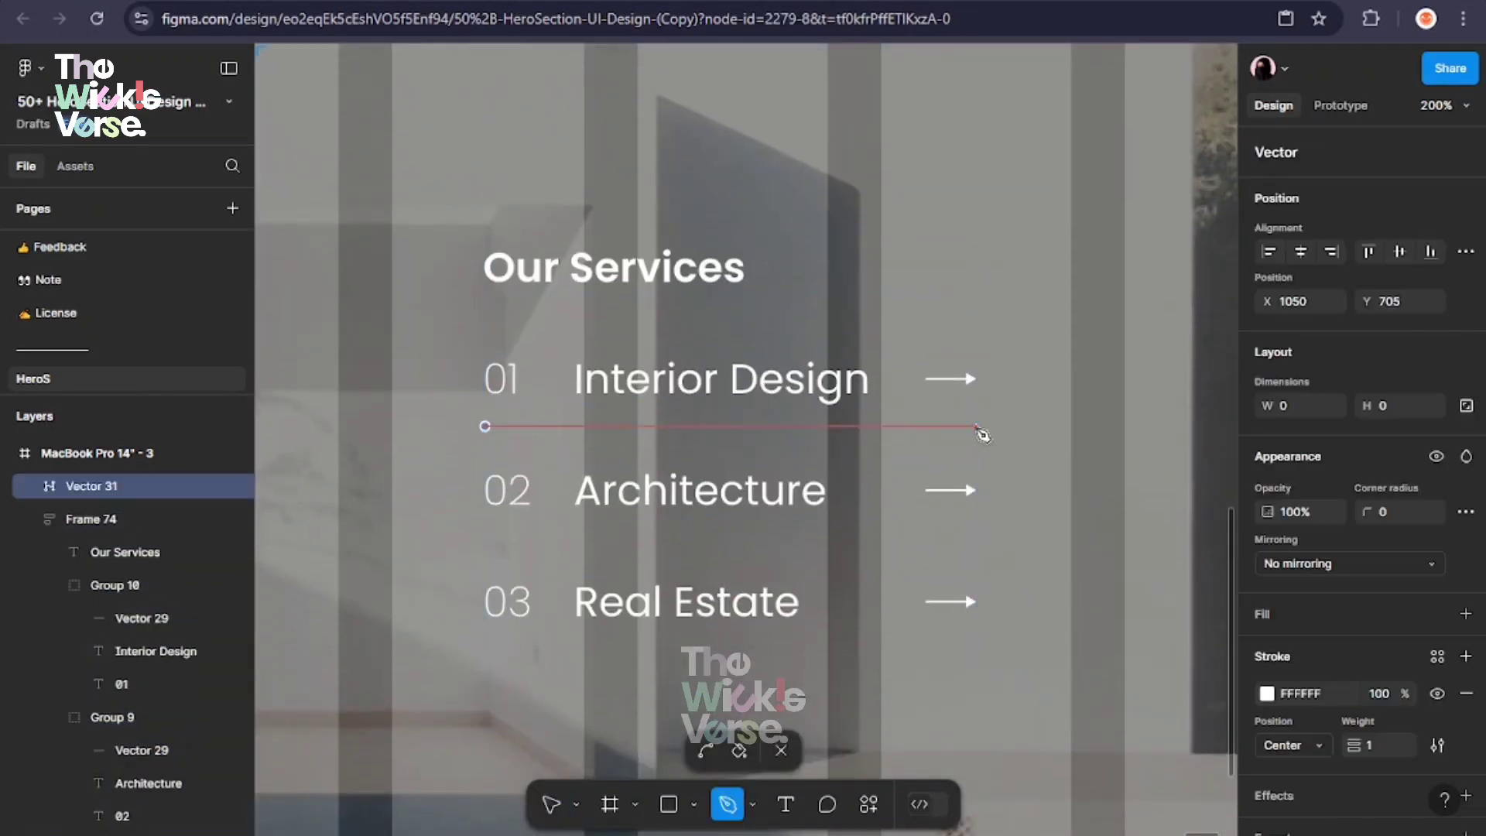
{"action": "left_click", "coordinate": [976, 426]}
{"action": "key", "text": "Escape"}
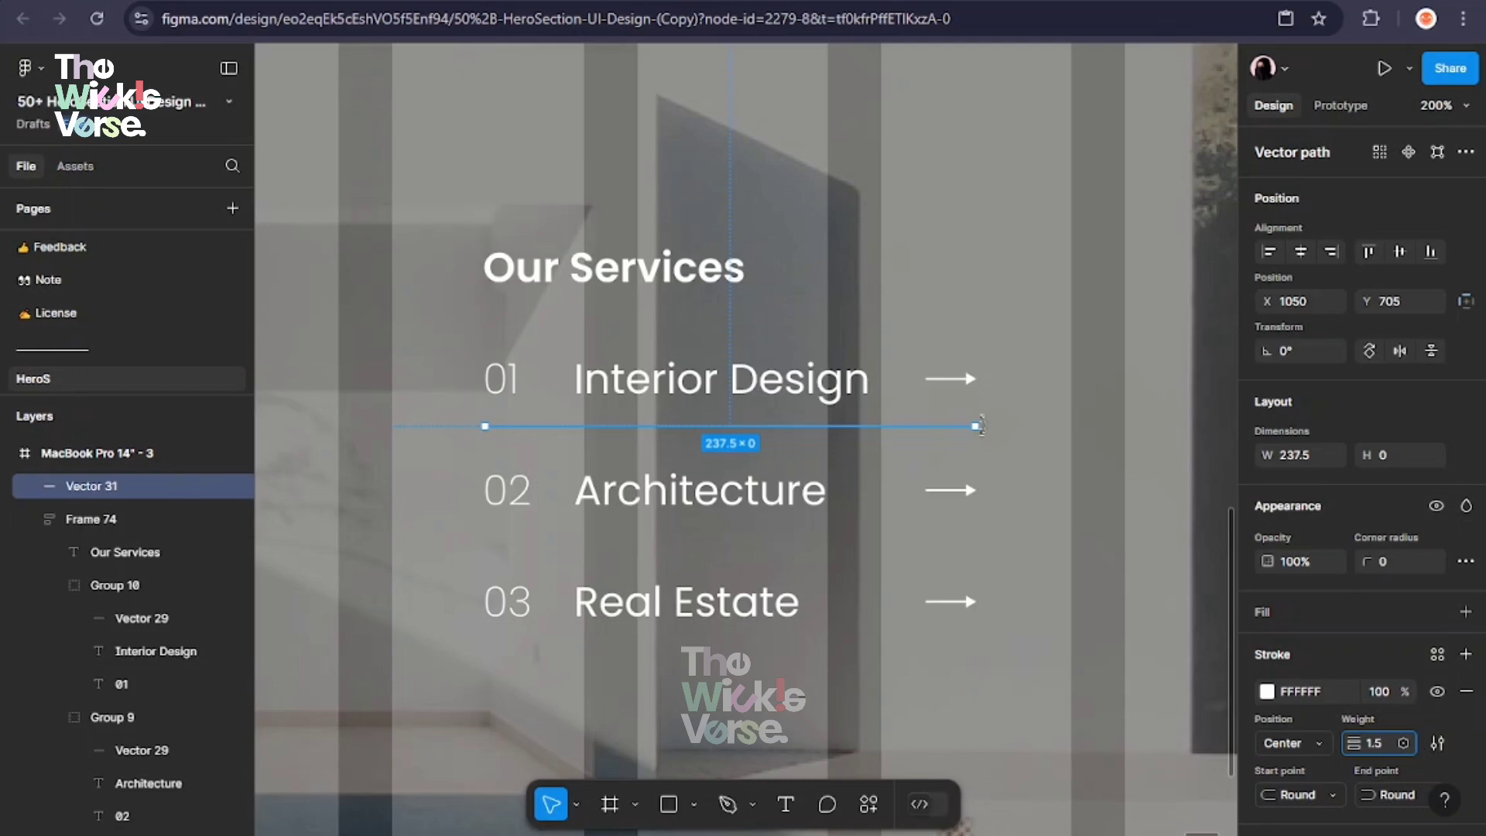
Move the divider below the Architecture row, thin it to 0.5, and place a duplicate below the Interior Design row
{"action": "left_click_drag", "start_coordinate": [823, 420], "coordinate": [823, 544]}
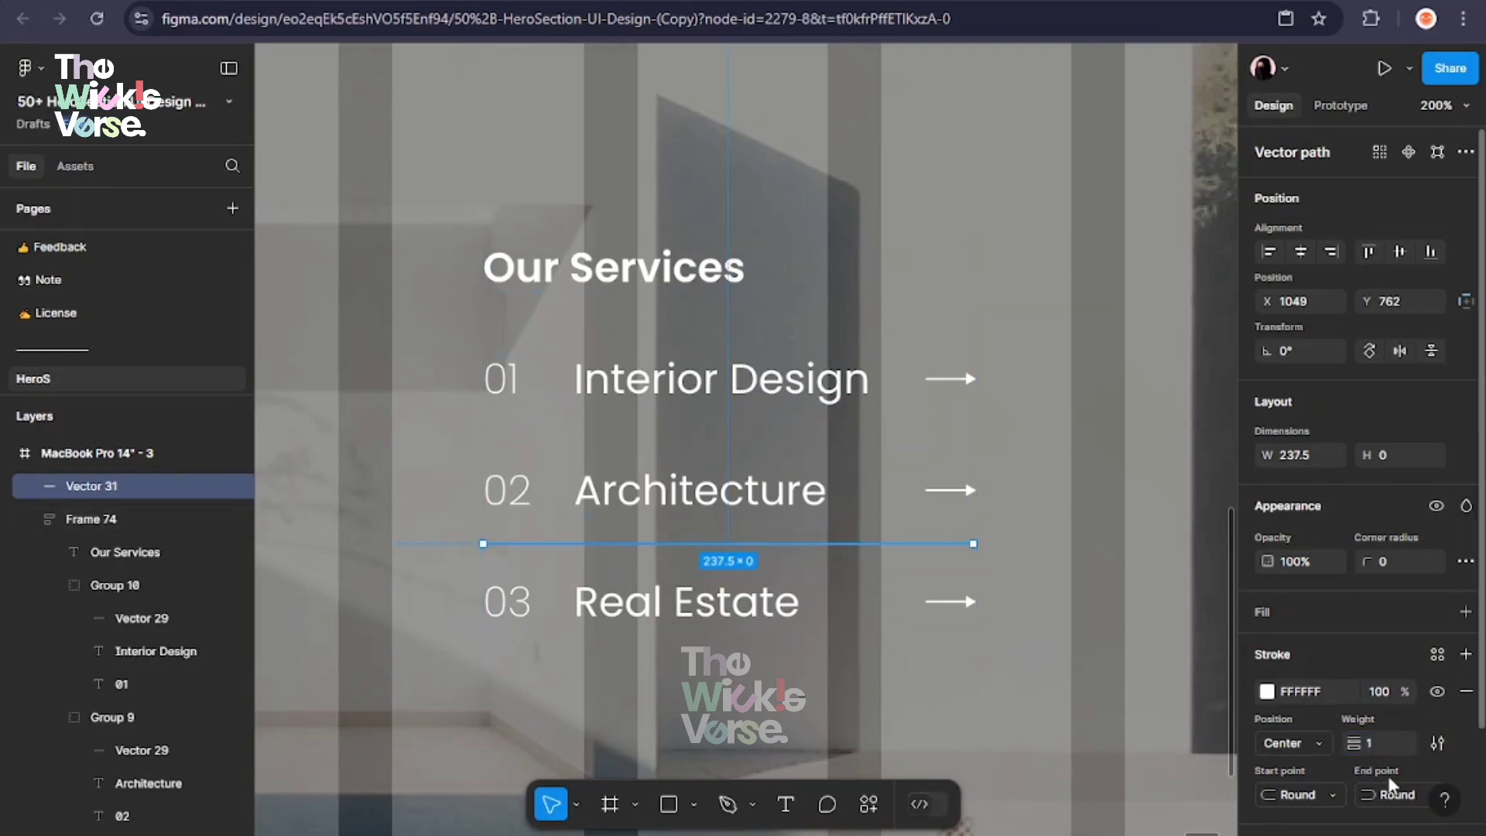
{"action": "left_click", "coordinate": [1106, 624]}
{"action": "left_click", "coordinate": [909, 545]}
{"action": "key", "text": "ctrl+d"}
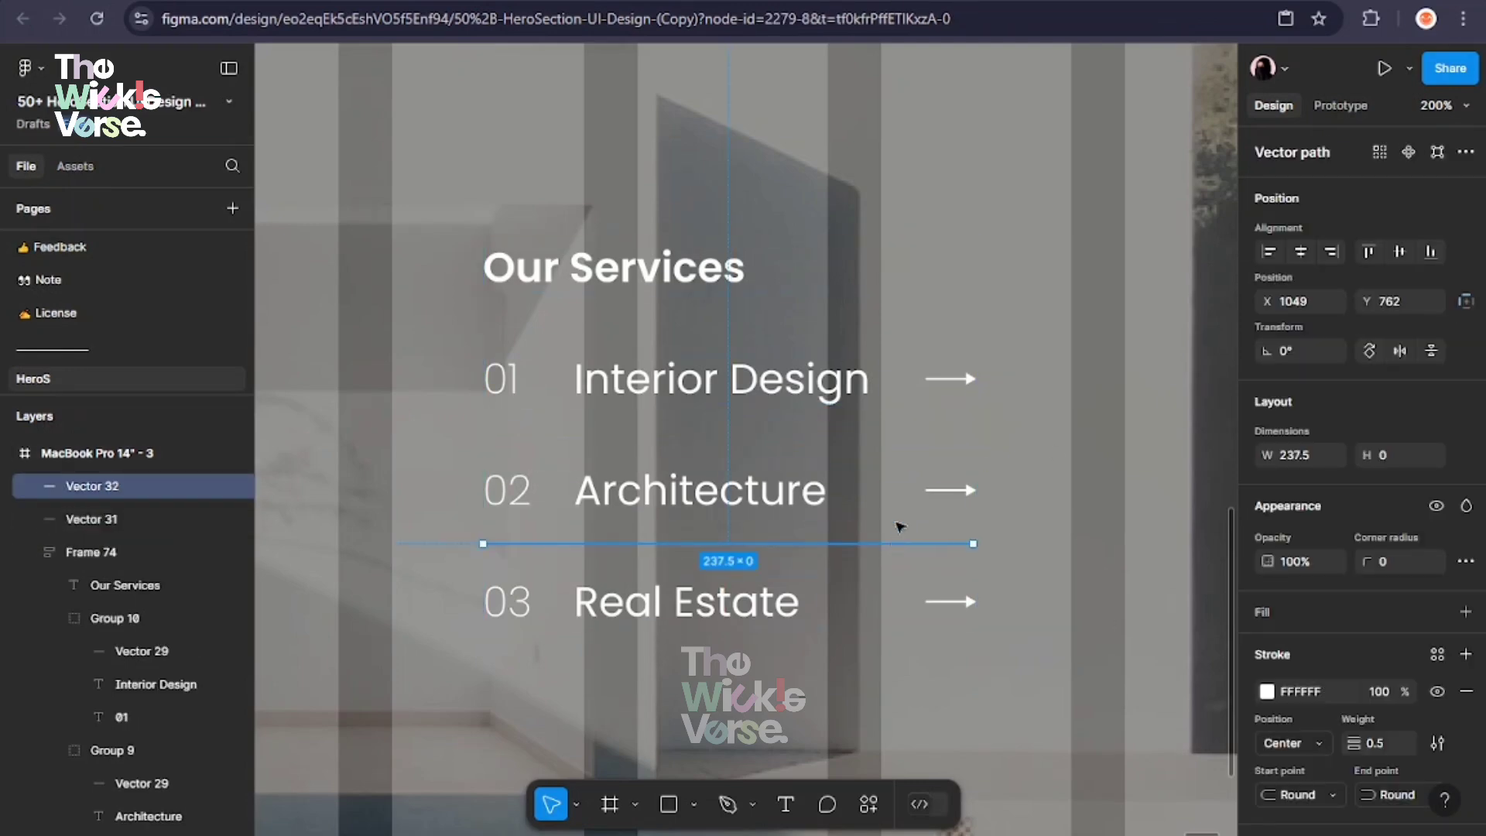
{"action": "key", "text": "ctrl+z"}
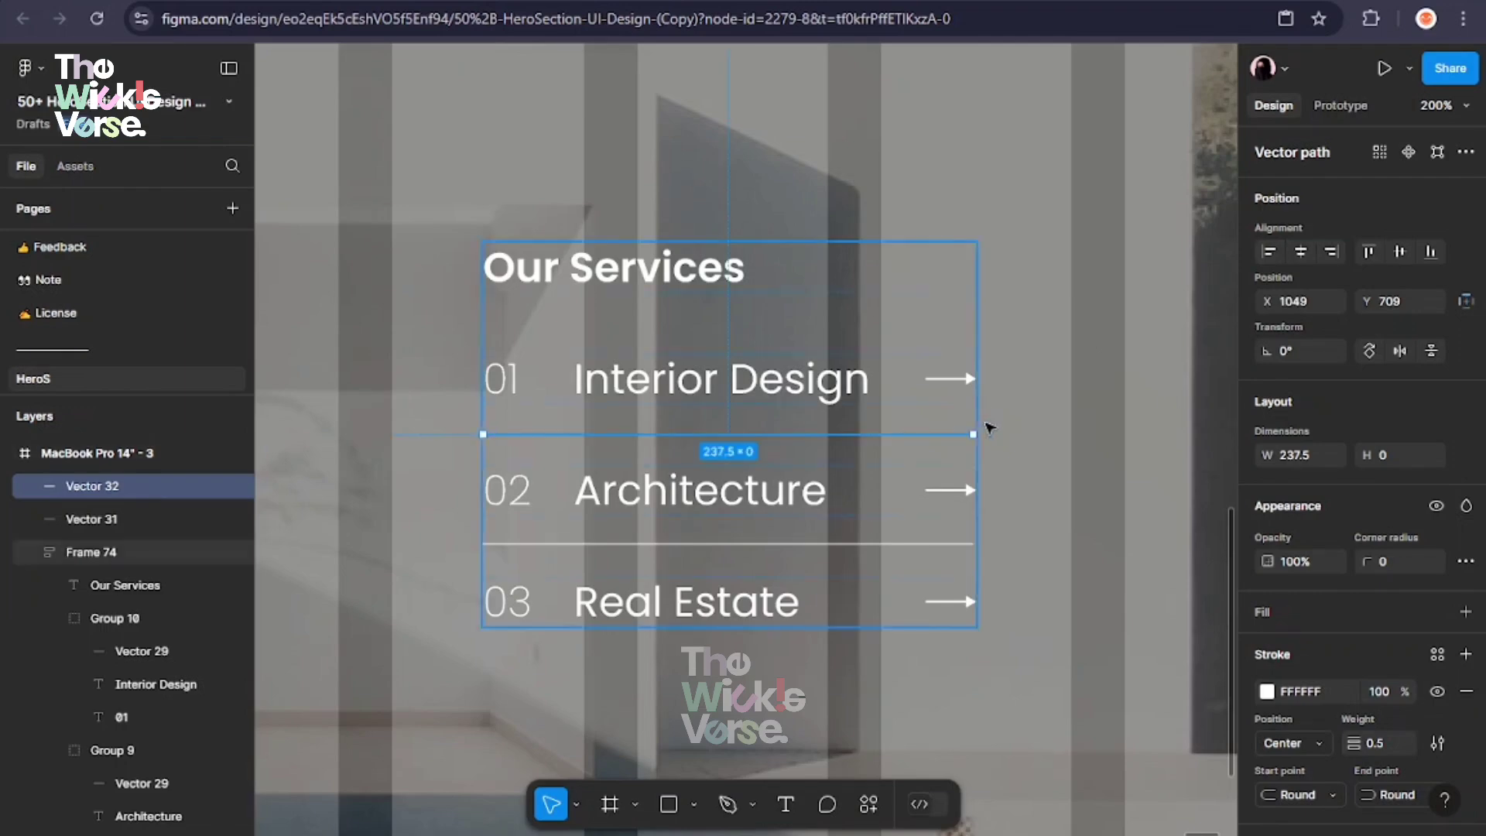
Try to wrap the services list and both dividers in an auto layout frame, and undo these changes
{"action": "left_click_drag", "start_coordinate": [1049, 681], "coordinate": [485, 266]}
{"action": "right_click", "coordinate": [790, 348]}
{"action": "left_click", "coordinate": [863, 531]}
{"action": "left_click_drag", "start_coordinate": [854, 327], "coordinate": [866, 335]}
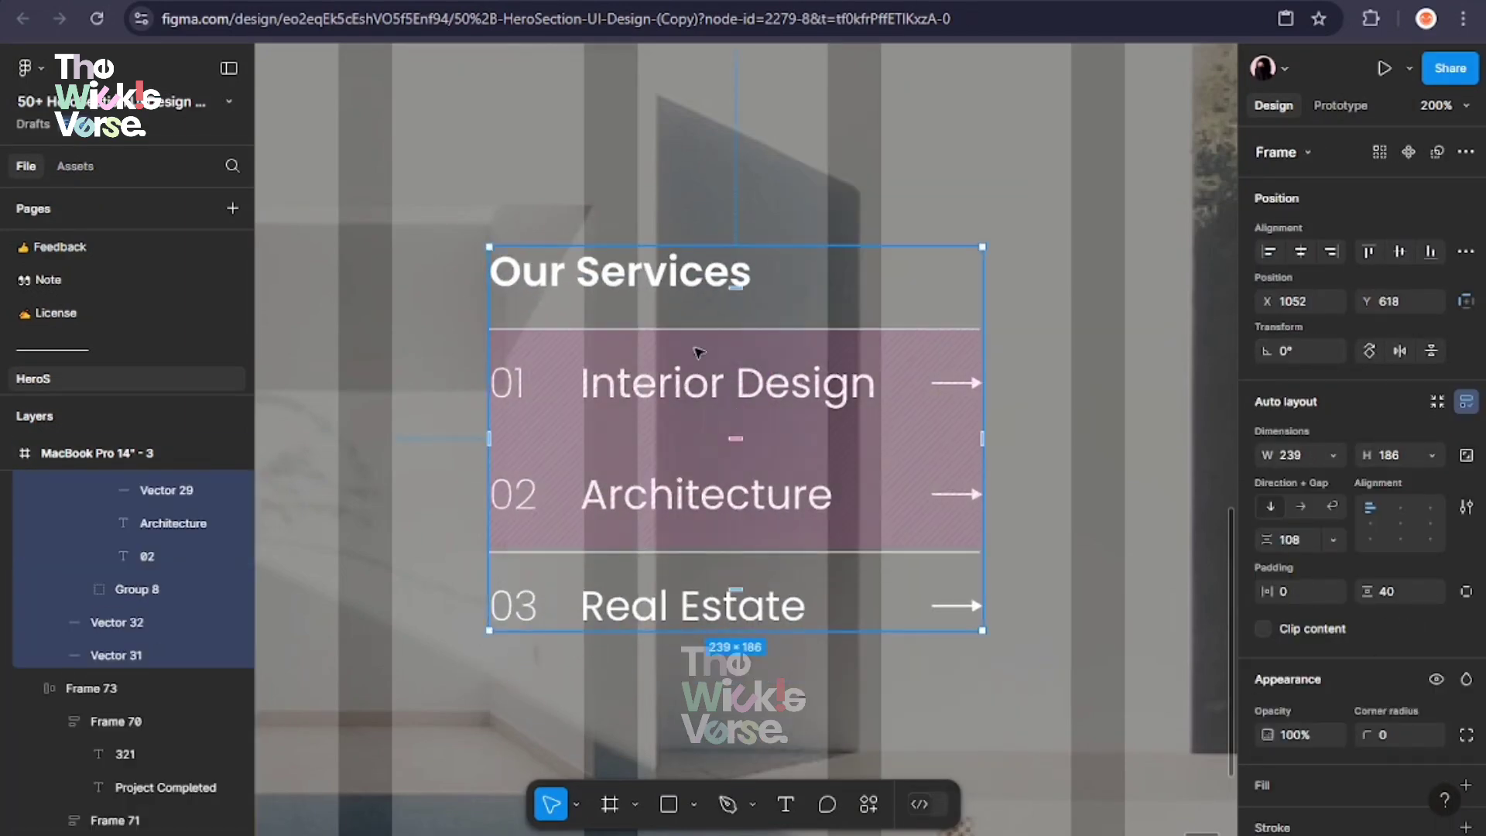
{"action": "double_click", "coordinate": [730, 331]}
{"action": "left_click_drag", "start_coordinate": [730, 331], "coordinate": [734, 443]}
{"action": "left_click_drag", "start_coordinate": [732, 330], "coordinate": [736, 445]}
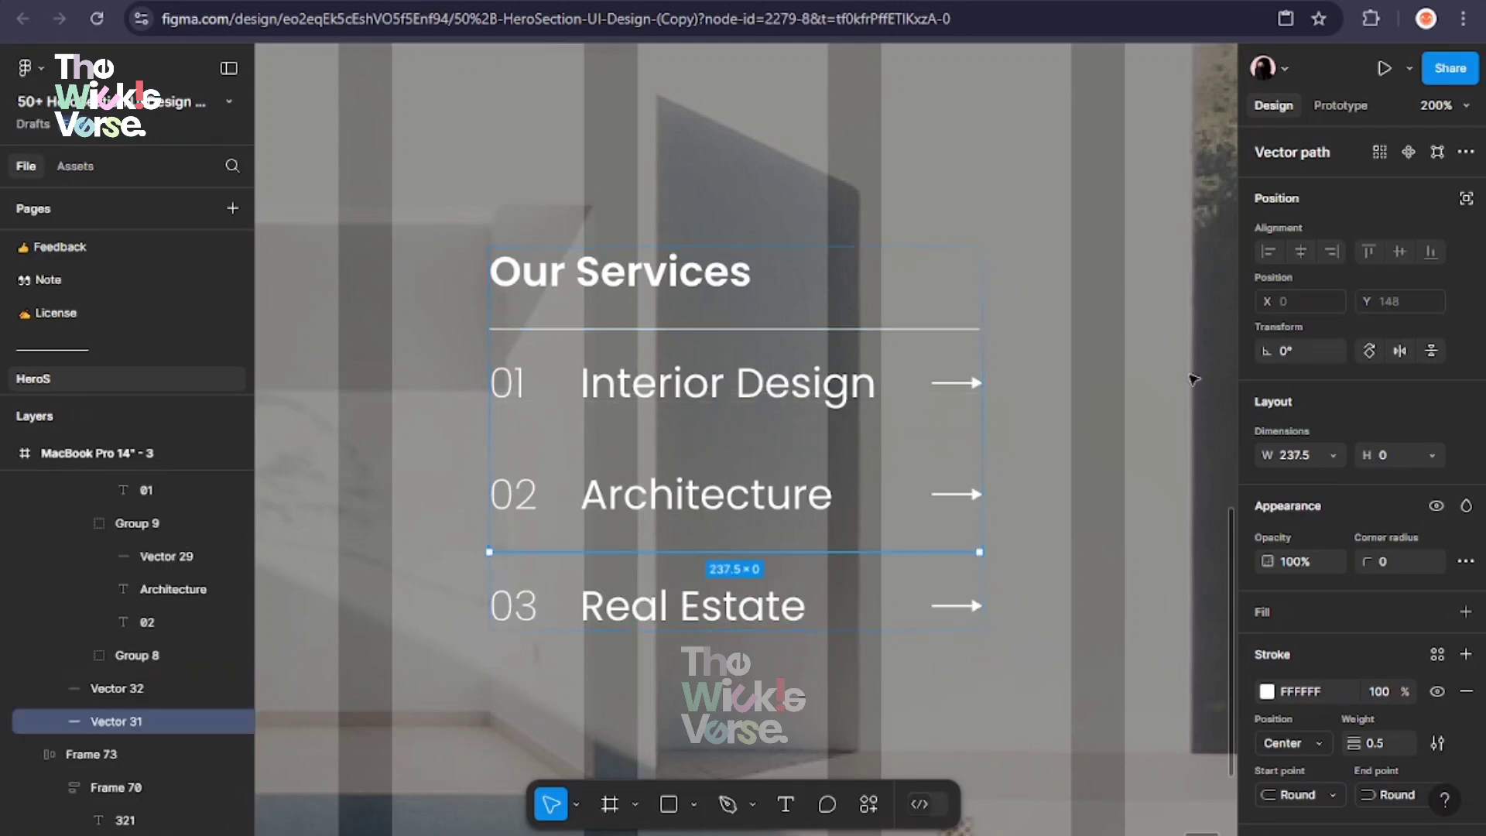
{"action": "left_click", "coordinate": [1081, 378]}
{"action": "key", "text": "ctrl+z"}
{"action": "key", "text": "ctrl+z"}
{"action": "key", "text": "ctrl+z"}
{"action": "key", "text": "ctrl+z"}
Group the services list together with its two dividers
{"action": "right_click", "coordinate": [934, 376]}
{"action": "left_click", "coordinate": [1016, 361]}
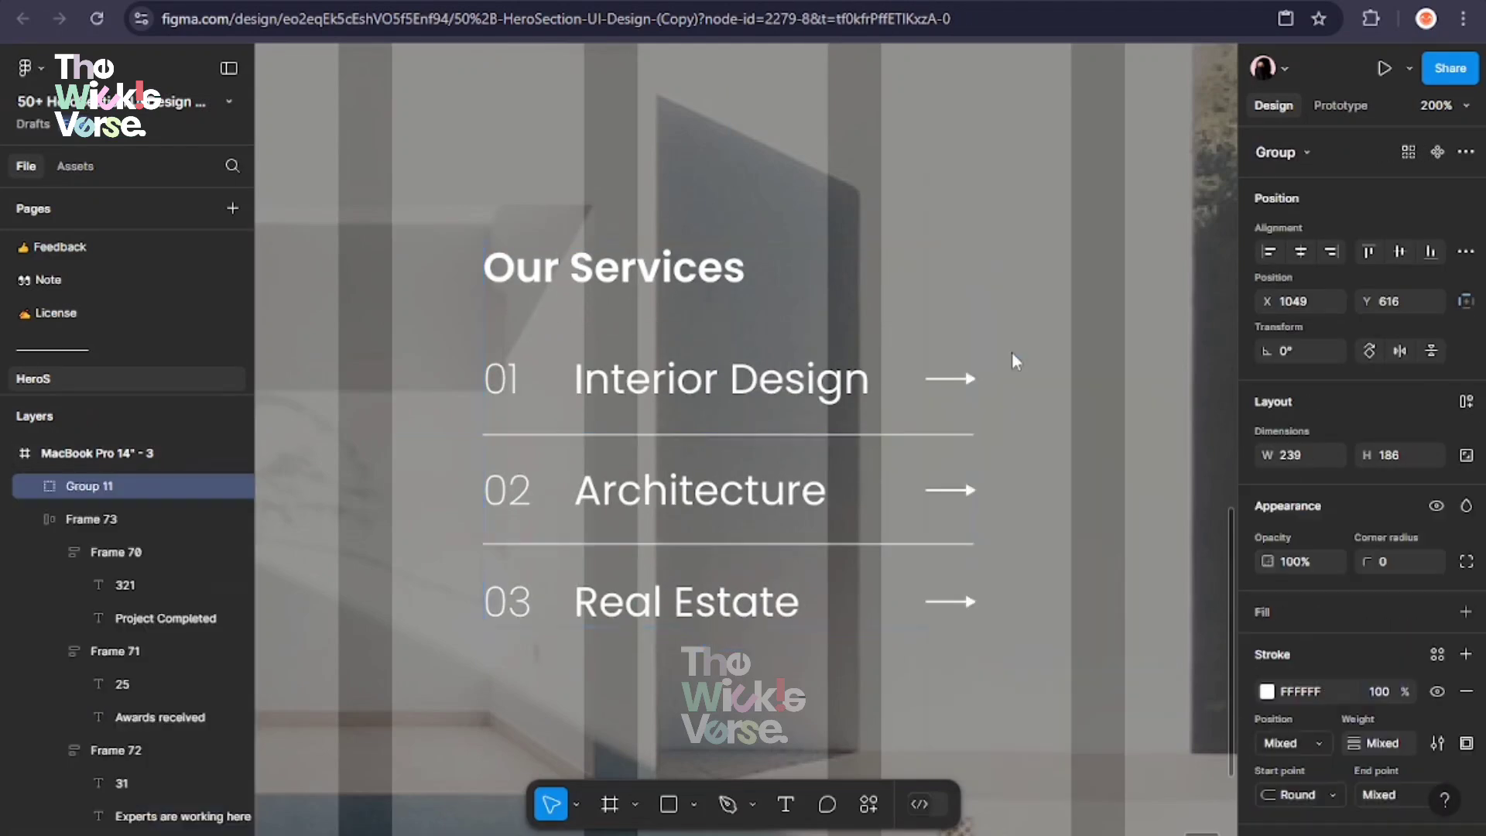
{"action": "key", "text": "Escape"}
Draw a background rectangle behind the services group and wrap both in an auto layout card about 269 × 240
{"action": "key", "text": "r"}
{"action": "mouse_move", "coordinate": [487, 248]}
{"action": "left_mouse_down"}
{"action": "mouse_move", "coordinate": [722, 781]}
{"action": "mouse_move", "coordinate": [1042, 744]}
{"action": "mouse_move", "coordinate": [687, 411]}
{"action": "left_mouse_up"}
{"action": "key", "text": "Escape"}
{"action": "right_click", "coordinate": [776, 425]}
{"action": "left_click", "coordinate": [805, 531]}
Recolor the service heading, numbers, labels and arrows inside the card to black (000000)
{"action": "double_click", "coordinate": [764, 474]}
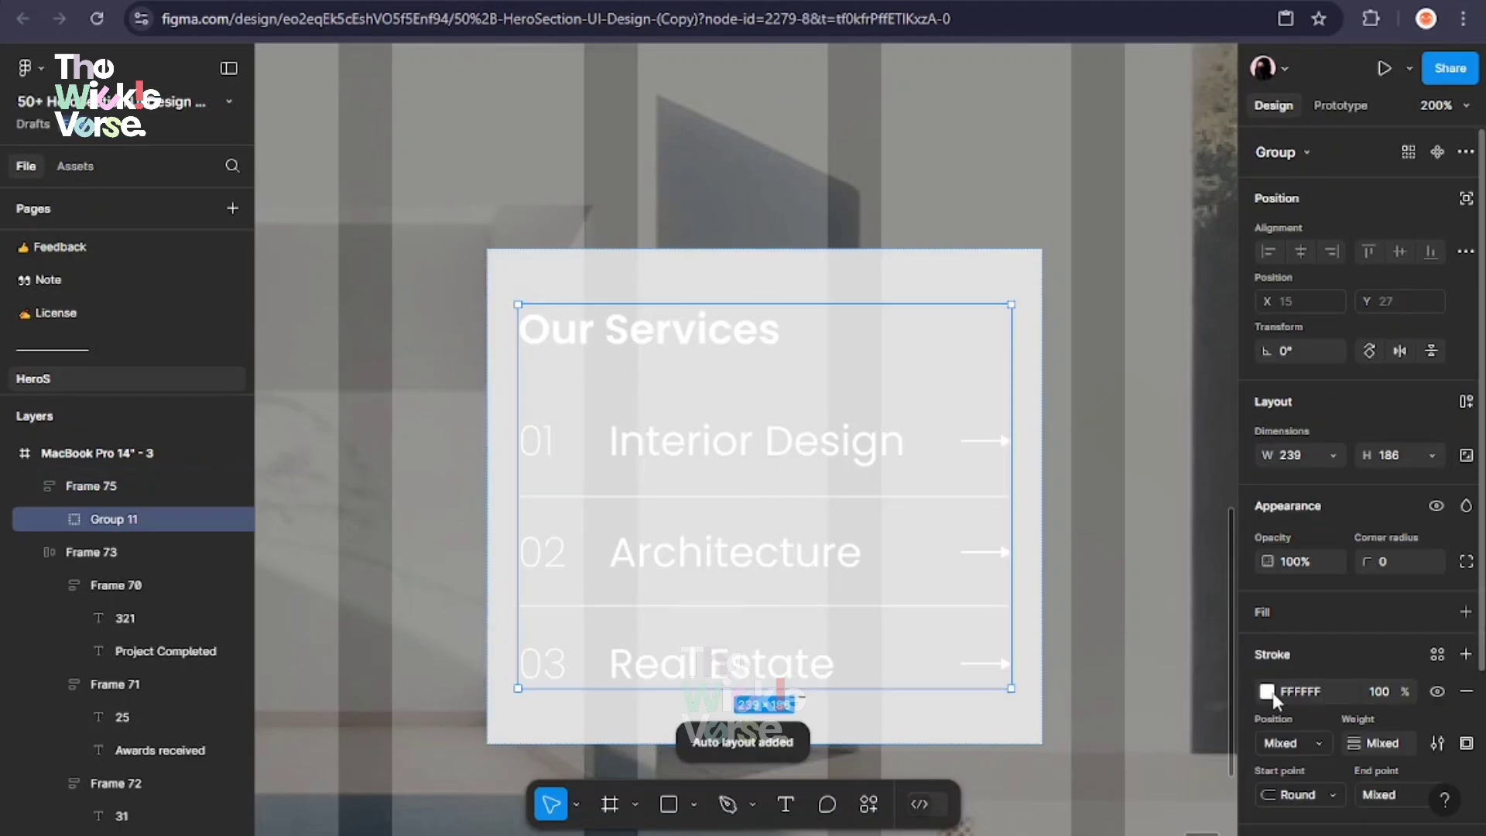
{"action": "left_click", "coordinate": [1267, 692]}
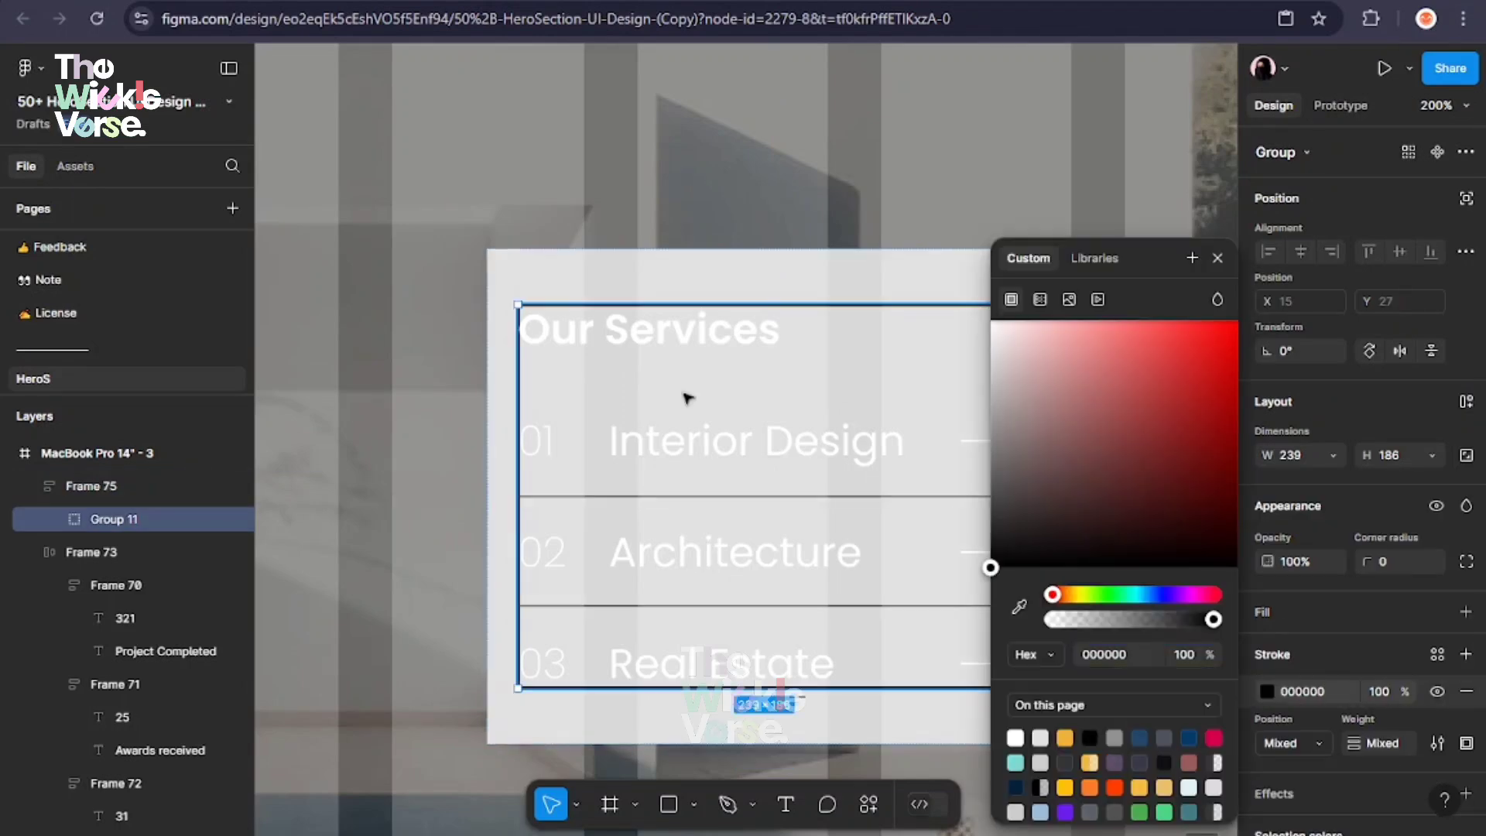
{"action": "double_click", "coordinate": [647, 416]}
{"action": "left_click", "coordinate": [1269, 740]}
{"action": "left_click", "coordinate": [1091, 736]}
{"action": "left_click", "coordinate": [557, 225]}
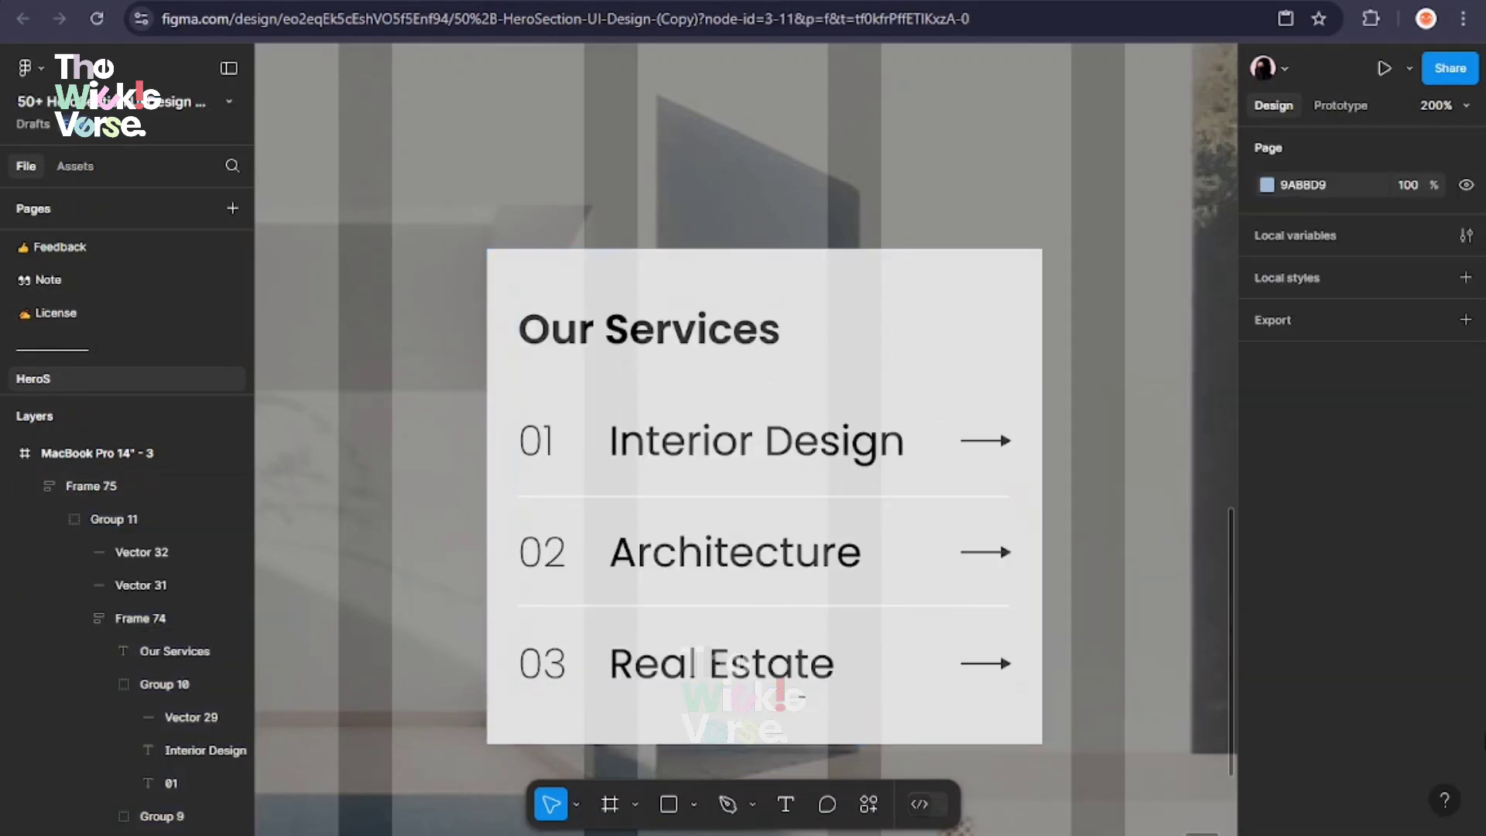
Set the services card background to white (FFFFFF) and its dividers to light gray (CCCCCC)
{"action": "left_click", "coordinate": [968, 496]}
{"action": "scroll", "coordinate": [1300, 558], "scroll_direction": "down", "scroll_amount": 5}
{"action": "left_click", "coordinate": [1265, 689]}
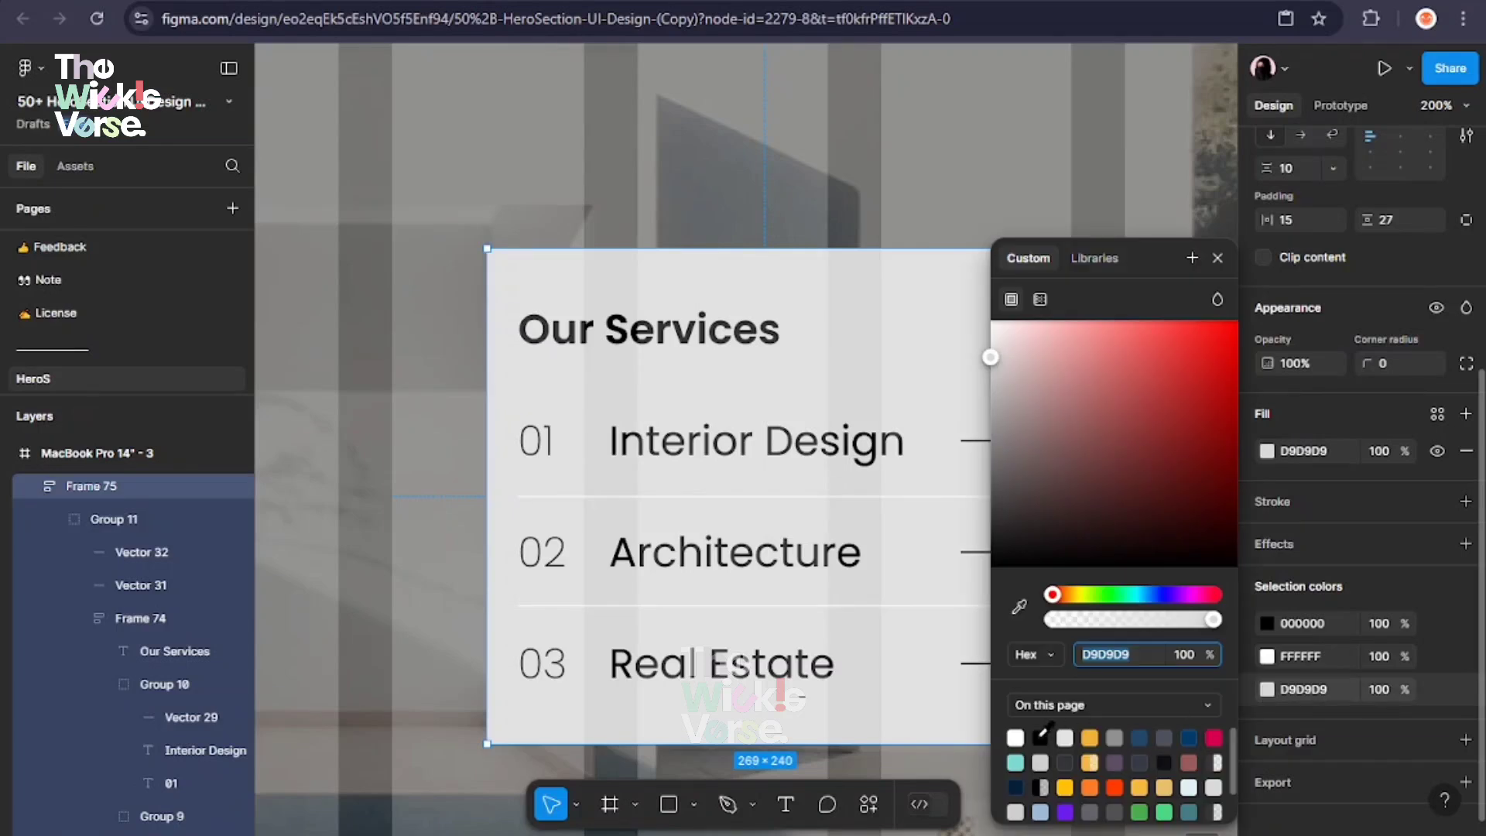
{"action": "left_click", "coordinate": [1039, 736]}
{"action": "left_click", "coordinate": [1015, 737]}
{"action": "left_click", "coordinate": [1268, 656]}
{"action": "left_click", "coordinate": [1041, 738]}
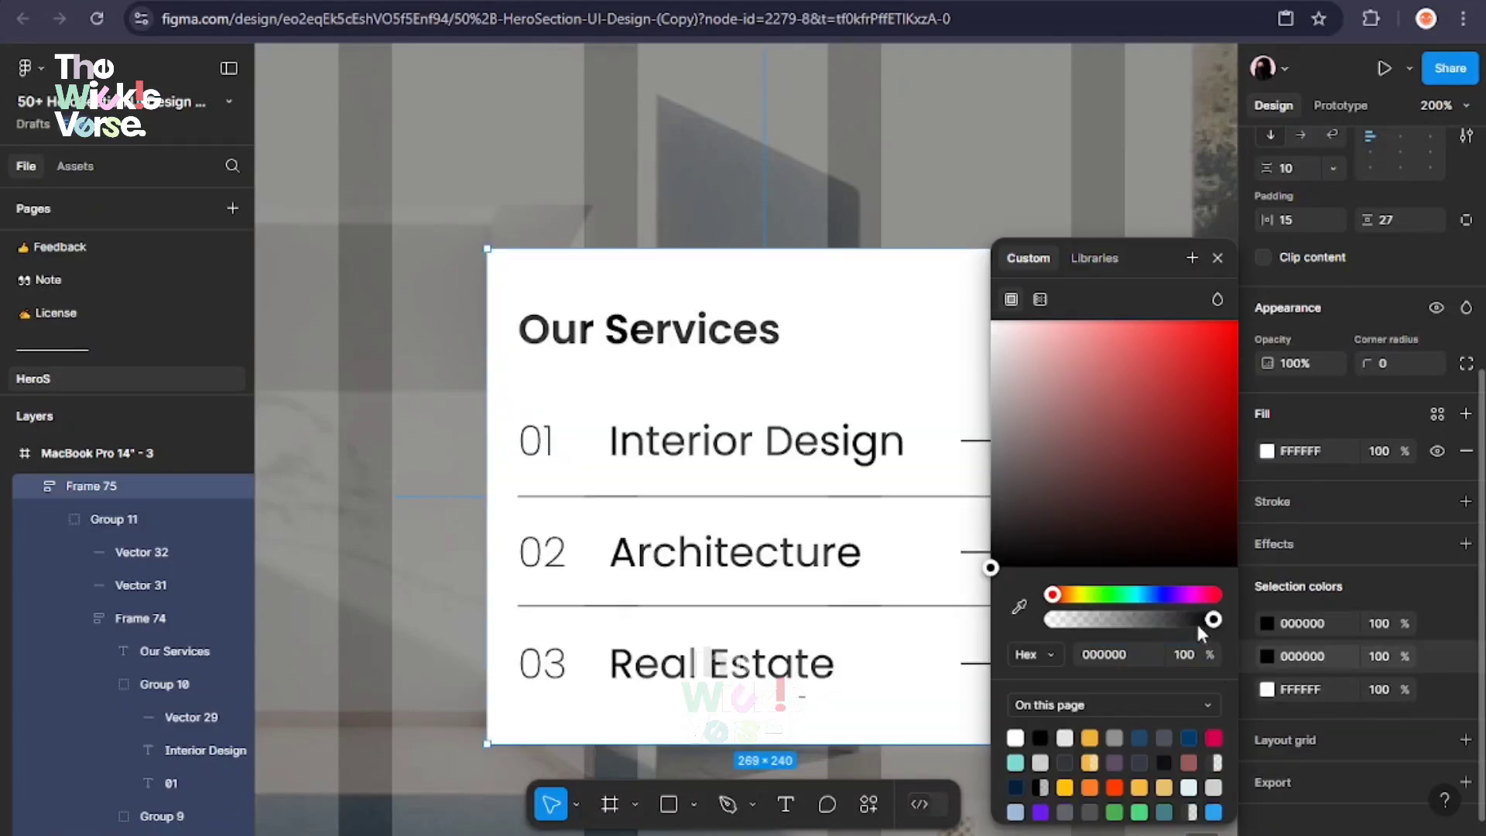
{"action": "left_click", "coordinate": [1115, 737]}
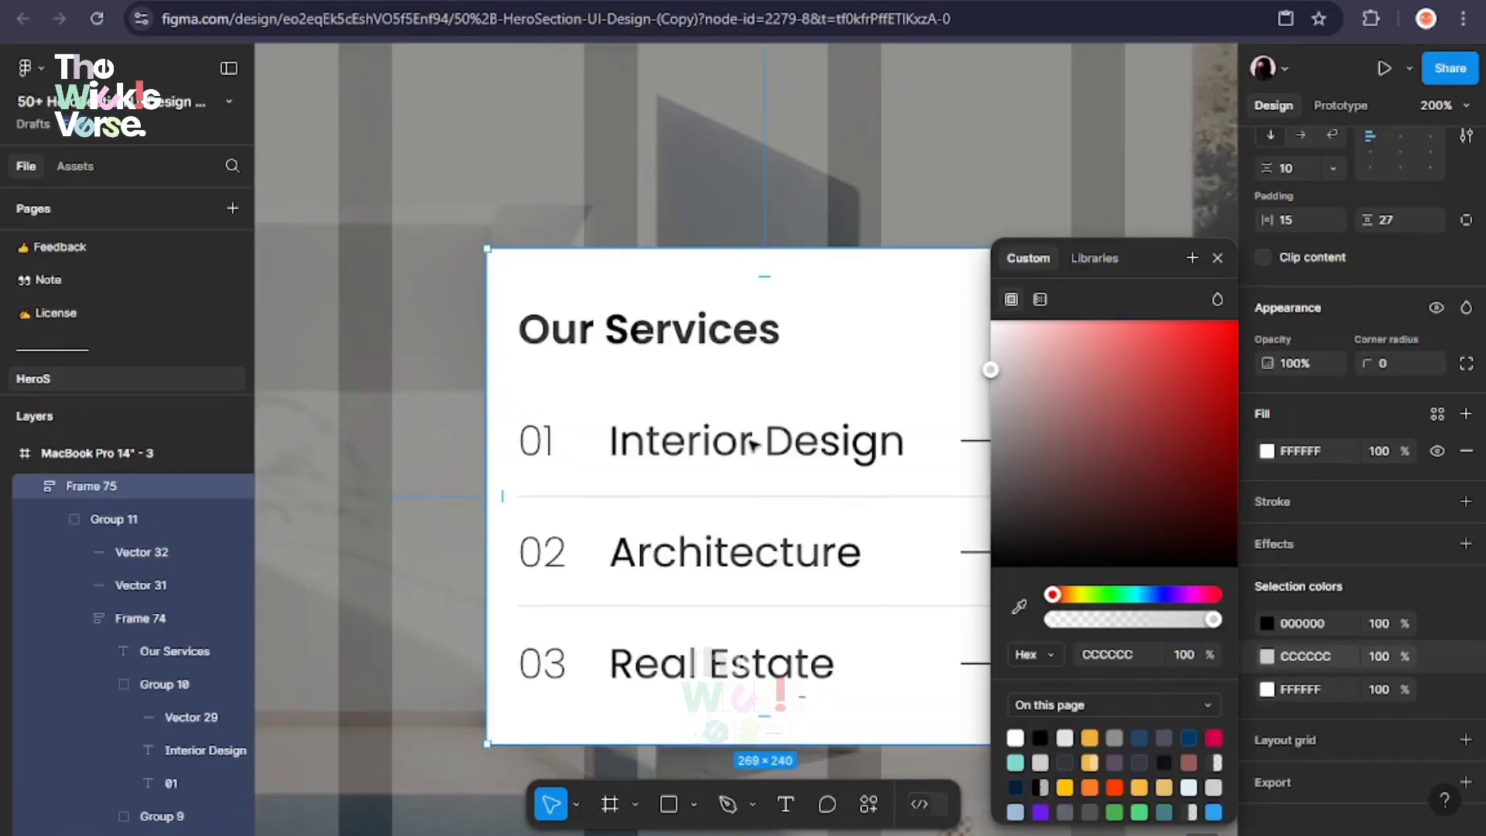
Change the card's text and arrow color to dark gray (333333)
{"action": "left_click", "coordinate": [1267, 624]}
{"action": "left_click", "coordinate": [1189, 738]}
{"action": "left_click_drag", "start_coordinate": [1016, 524], "coordinate": [982, 508]}
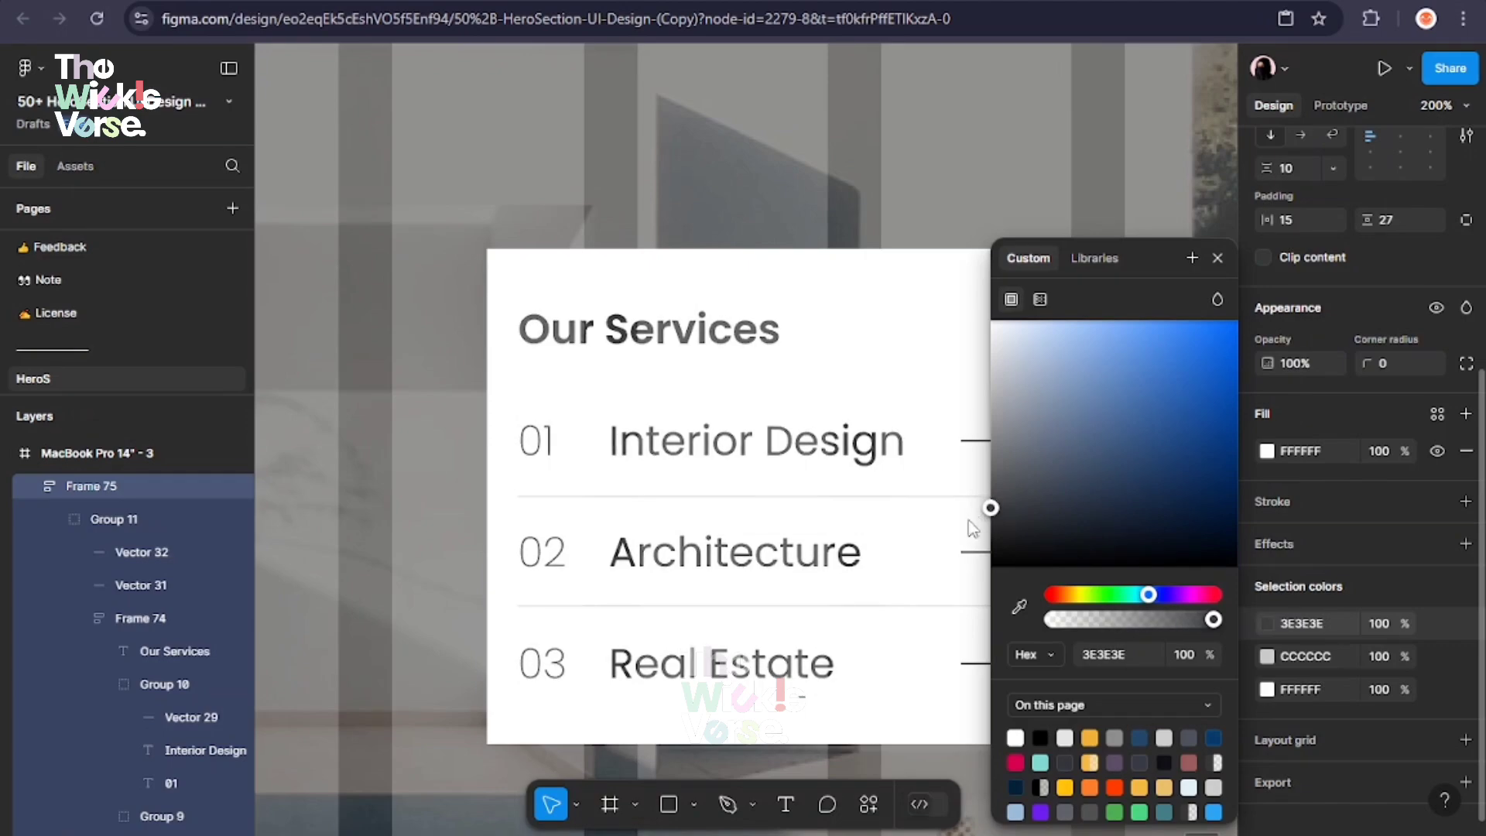
{"action": "left_click", "coordinate": [699, 239]}
Move the services card to X 1065, Y 642 in the hero frame
{"action": "key", "text": "ctrl+minus"}
{"action": "left_click", "coordinate": [860, 367]}
{"action": "left_click_drag", "start_coordinate": [860, 369], "coordinate": [874, 393]}
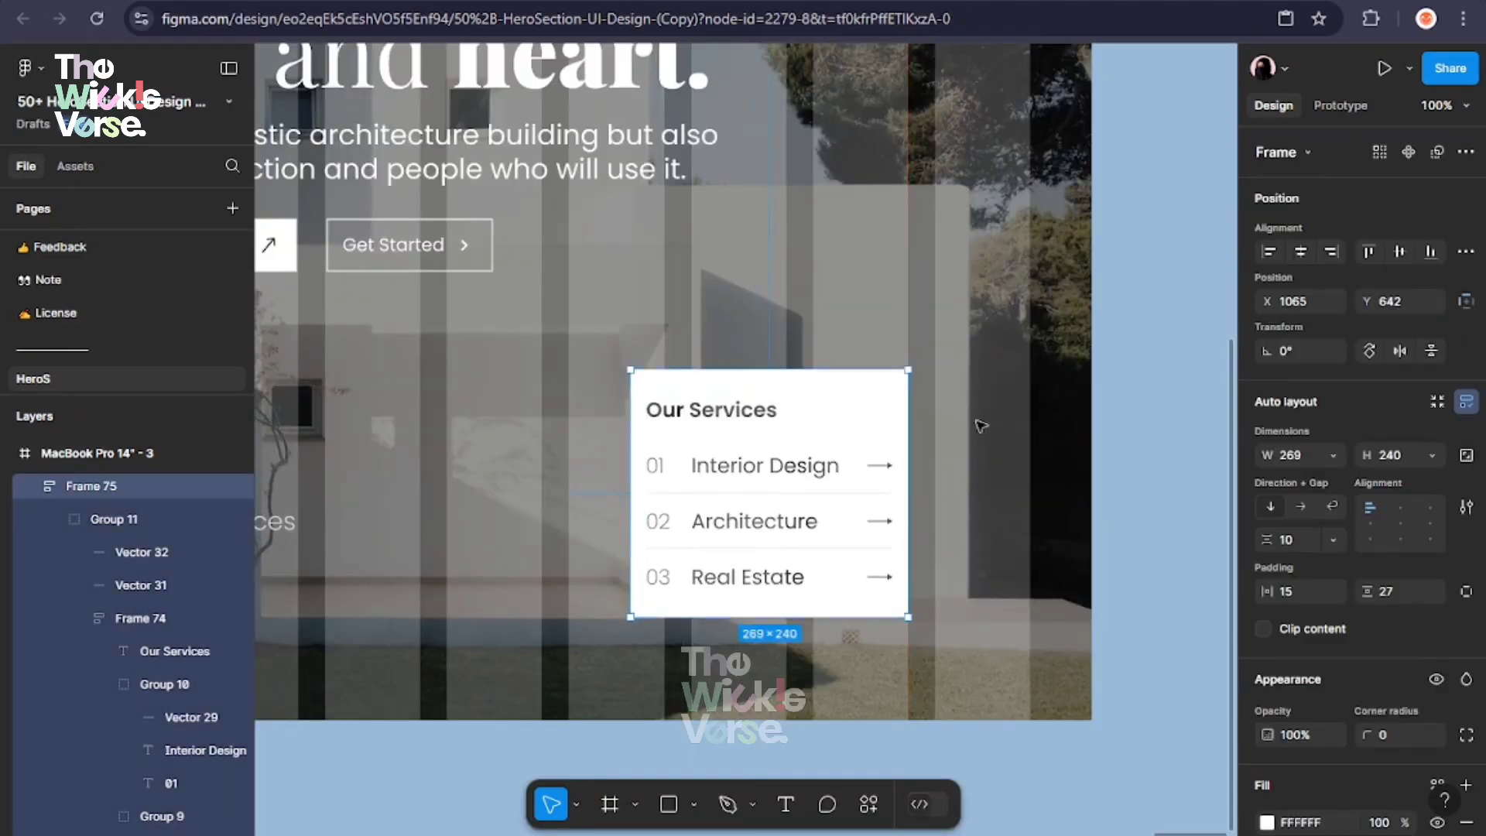
{"action": "left_click", "coordinate": [980, 425]}
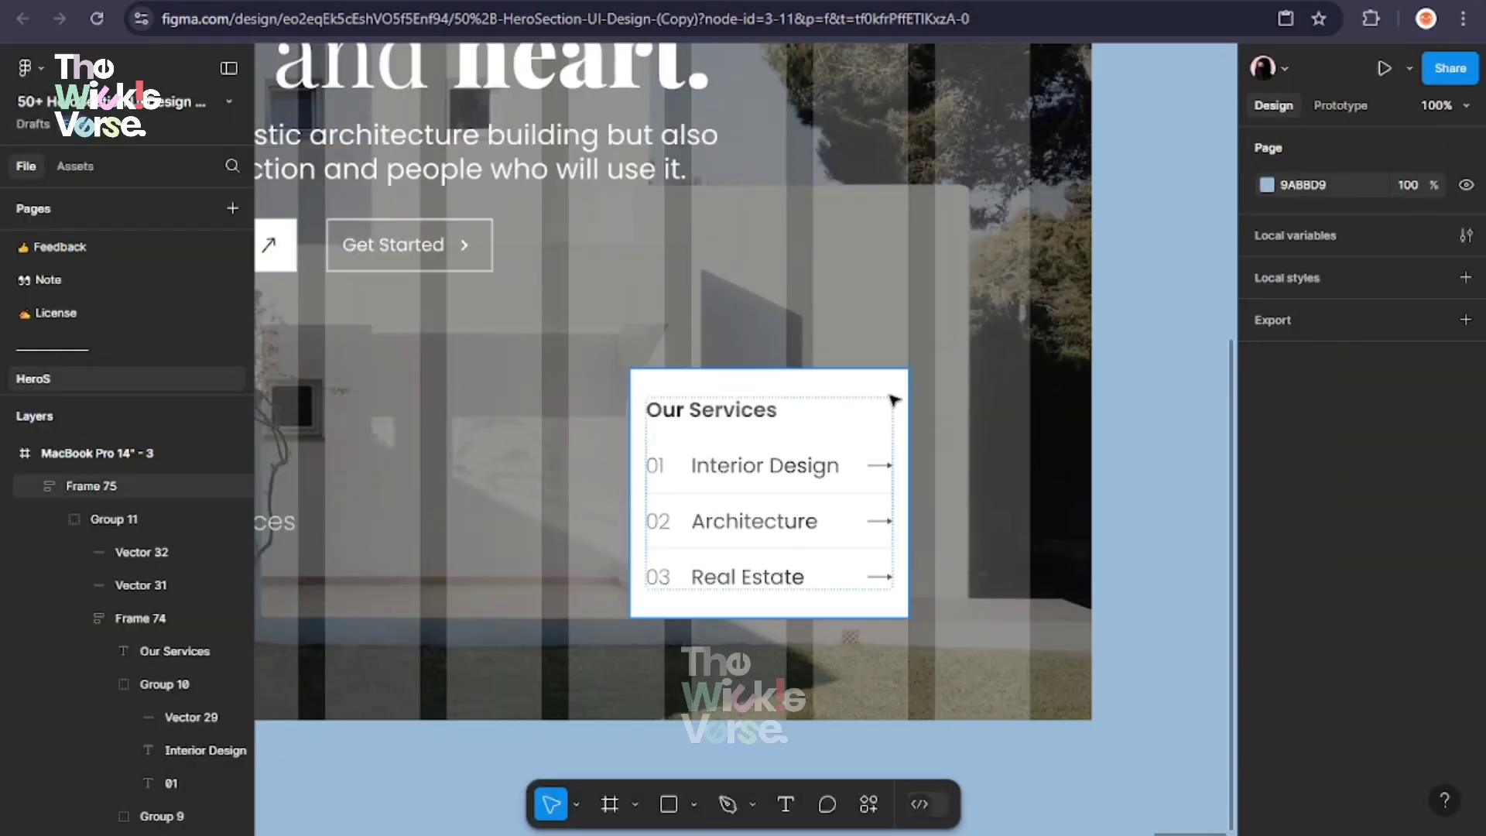
Enlarge the services card to about 331 × 275 and align its content to the middle left
{"action": "left_click", "coordinate": [895, 400]}
{"action": "left_click_drag", "start_coordinate": [909, 436], "coordinate": [972, 465]}
{"action": "left_click", "coordinate": [1401, 524]}
{"action": "left_click_drag", "start_coordinate": [867, 617], "coordinate": [867, 653]}
{"action": "left_click", "coordinate": [741, 445]}
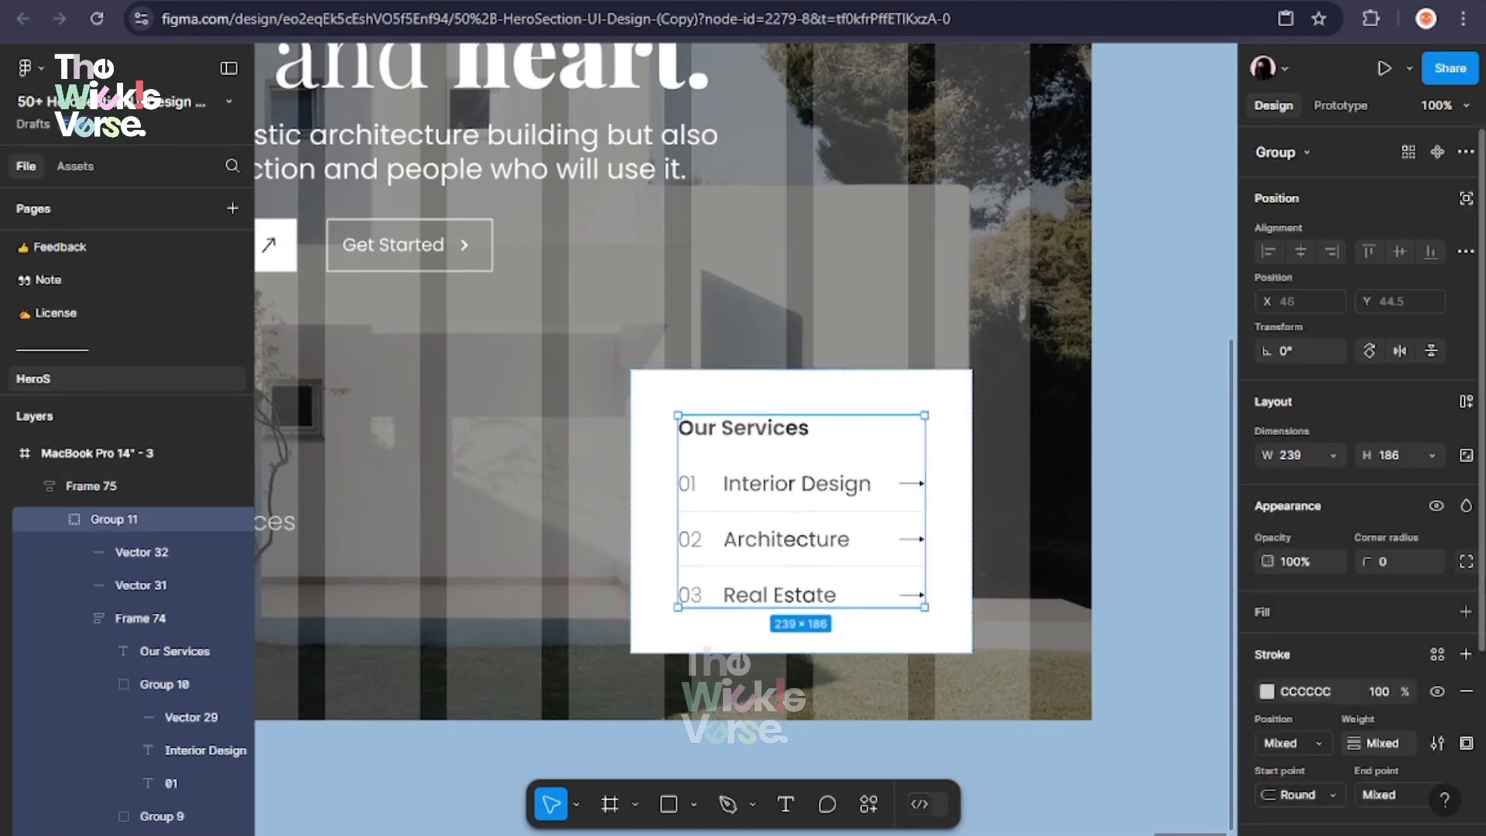
{"action": "left_click", "coordinate": [932, 384]}
{"action": "left_click", "coordinate": [1370, 511]}
{"action": "left_click", "coordinate": [1371, 525]}
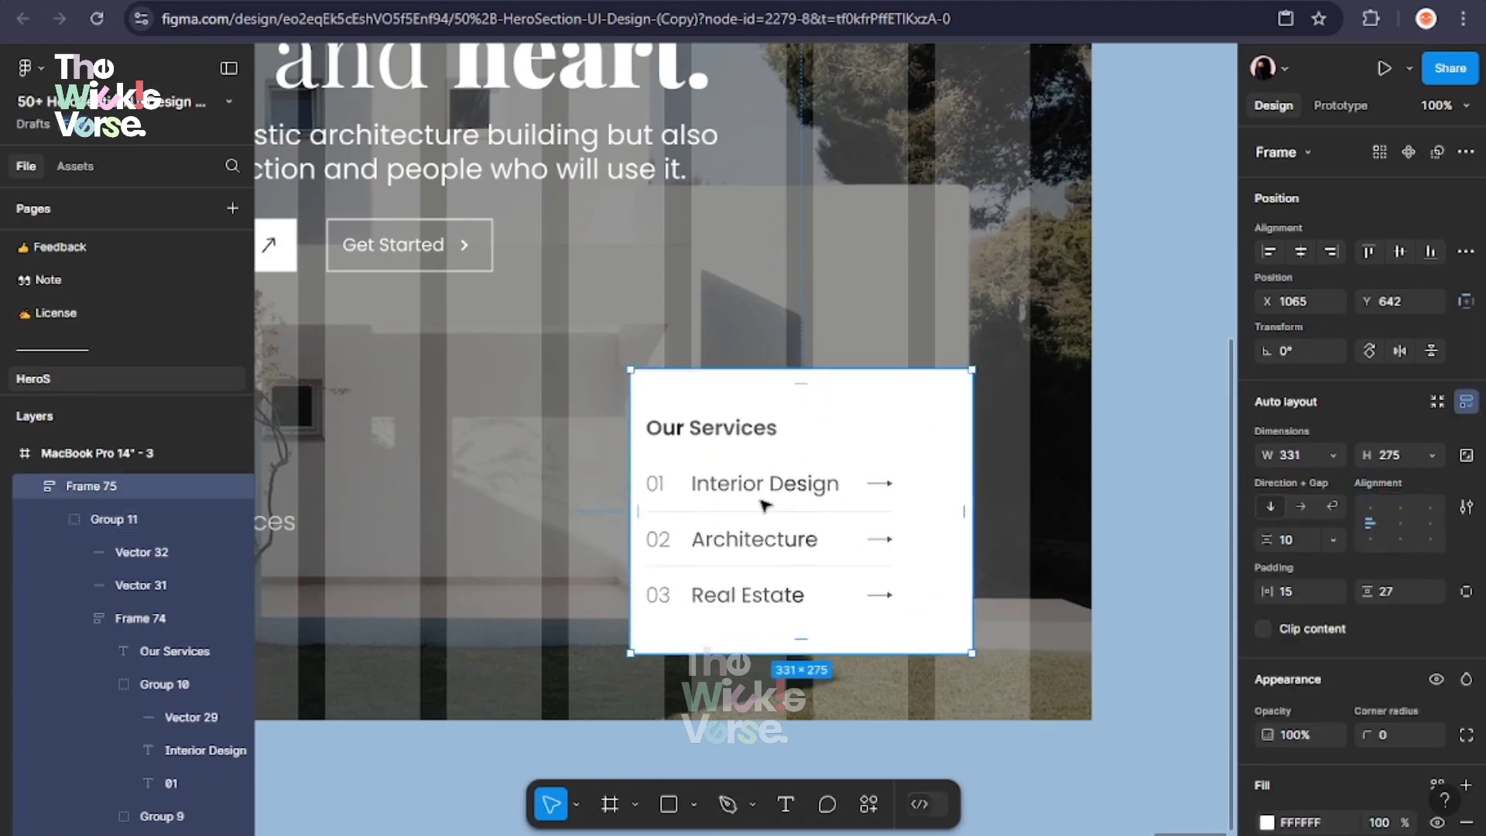
Widen the services list inside the card to about 281
{"action": "left_click", "coordinate": [766, 481]}
{"action": "left_click", "coordinate": [767, 481]}
{"action": "double_click", "coordinate": [787, 489]}
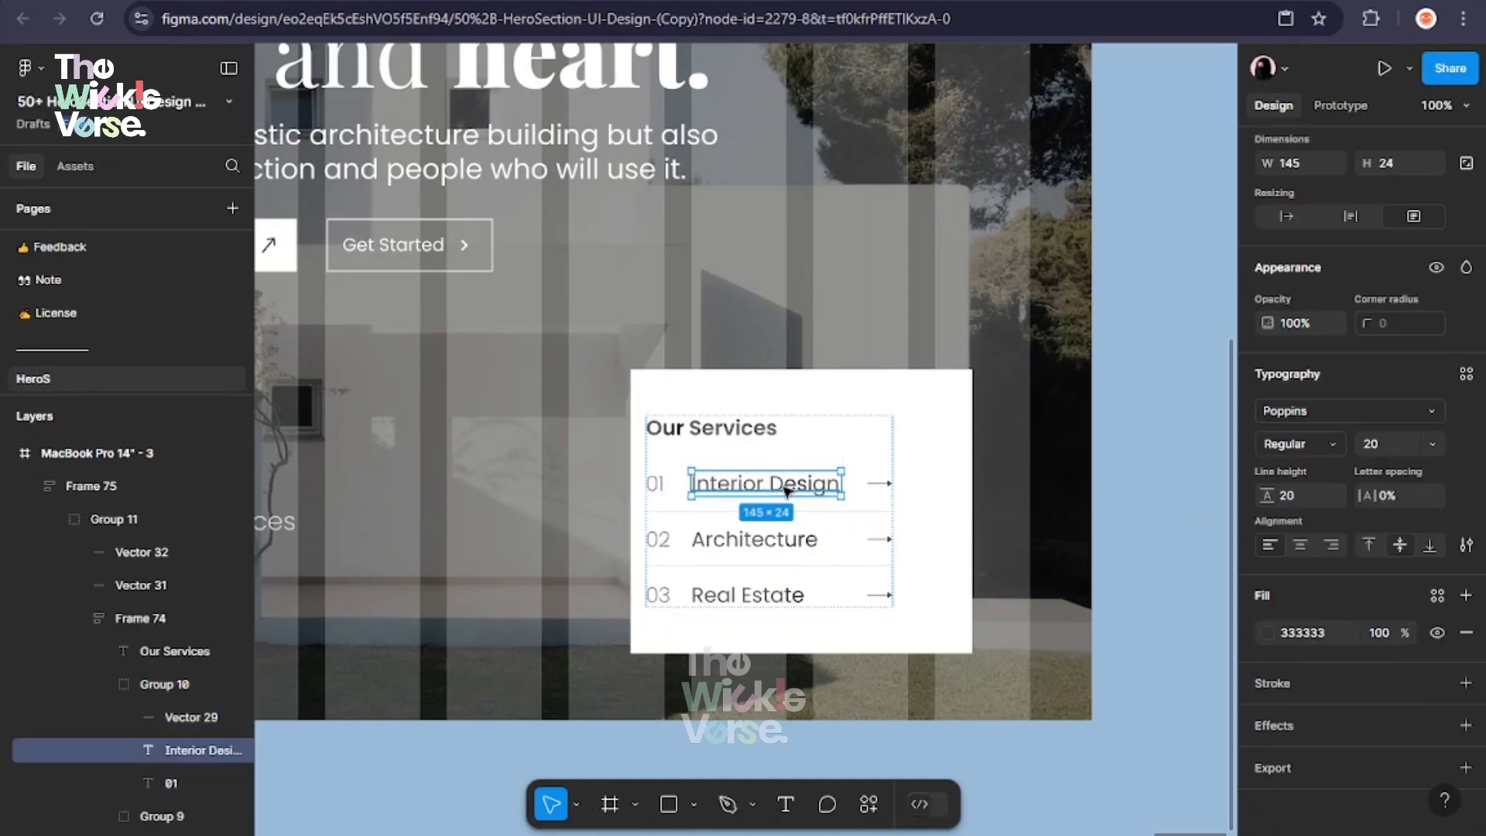
{"action": "left_click", "coordinate": [881, 485]}
{"action": "left_click", "coordinate": [928, 489]}
{"action": "double_click", "coordinate": [885, 487]}
{"action": "left_click", "coordinate": [870, 484]}
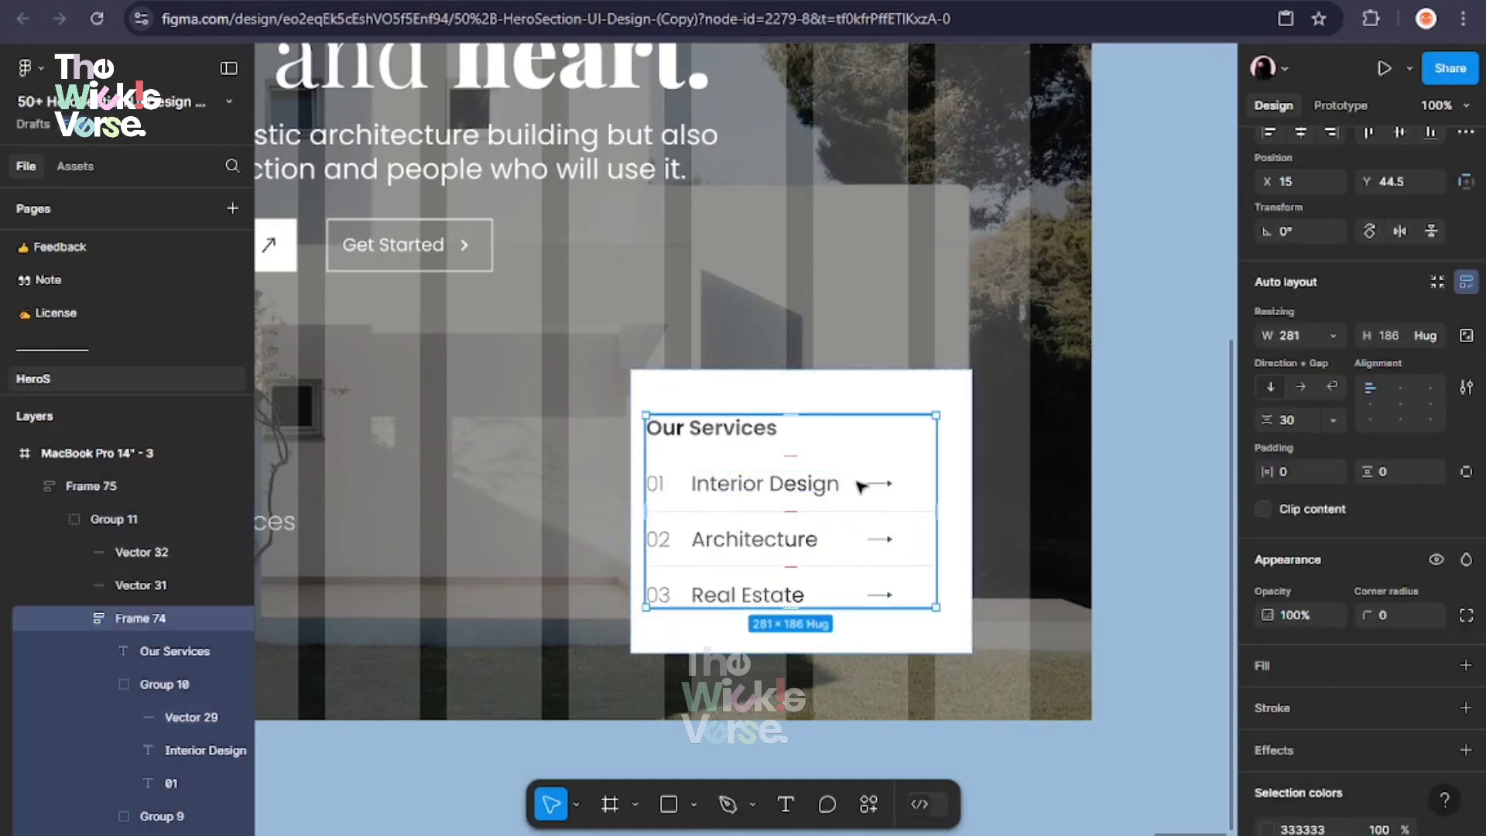
Stretch the Interior Design, Architecture and Real Estate rows to fill the full width of the services list
{"action": "left_click", "coordinate": [792, 486]}
{"action": "double_click", "coordinate": [820, 541]}
{"action": "key", "text": "Escape"}
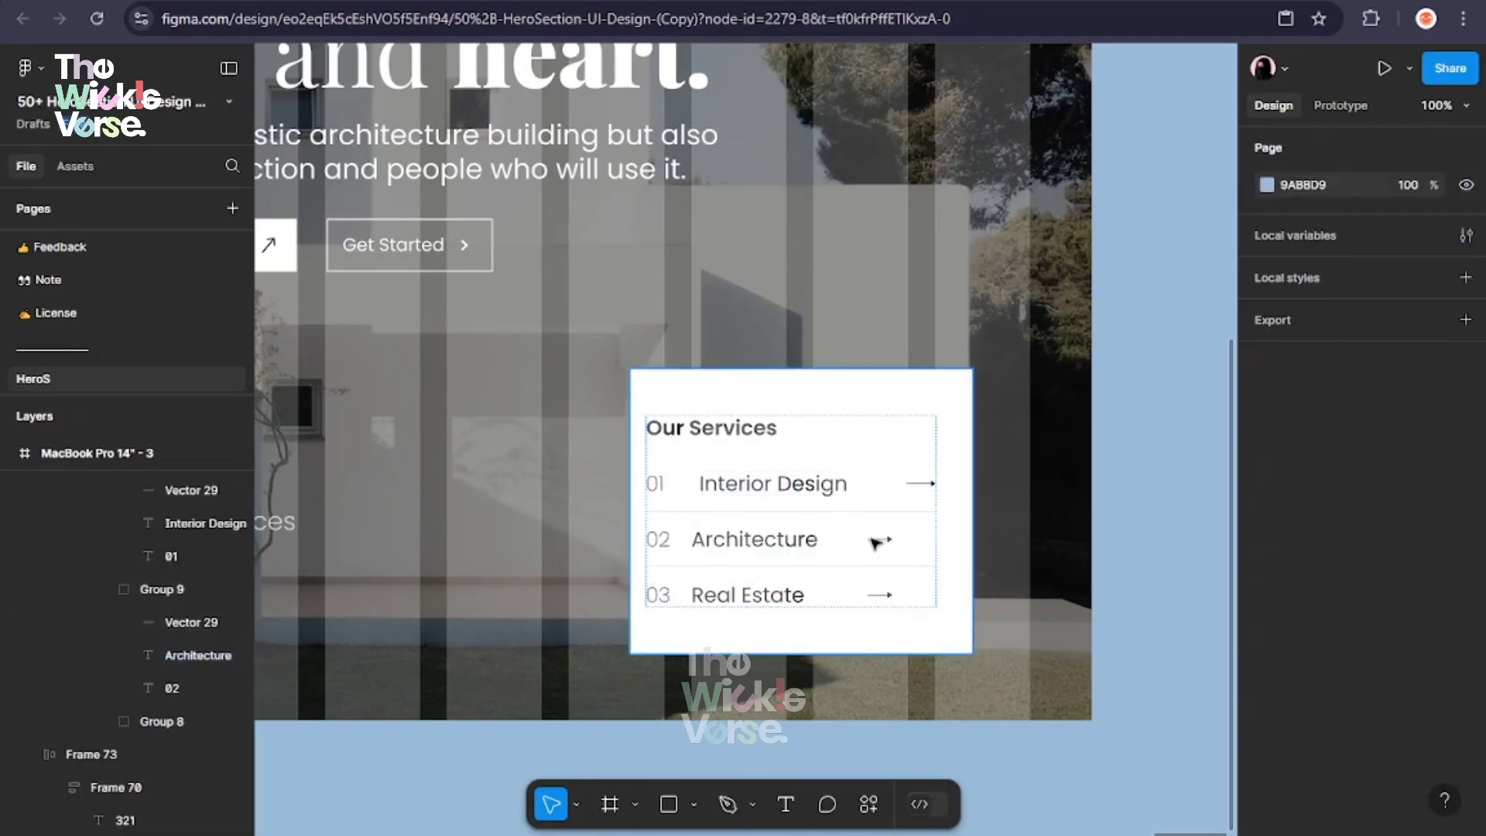
{"action": "triple_click", "coordinate": [859, 540]}
{"action": "double_click", "coordinate": [812, 540]}
{"action": "left_click", "coordinate": [880, 586]}
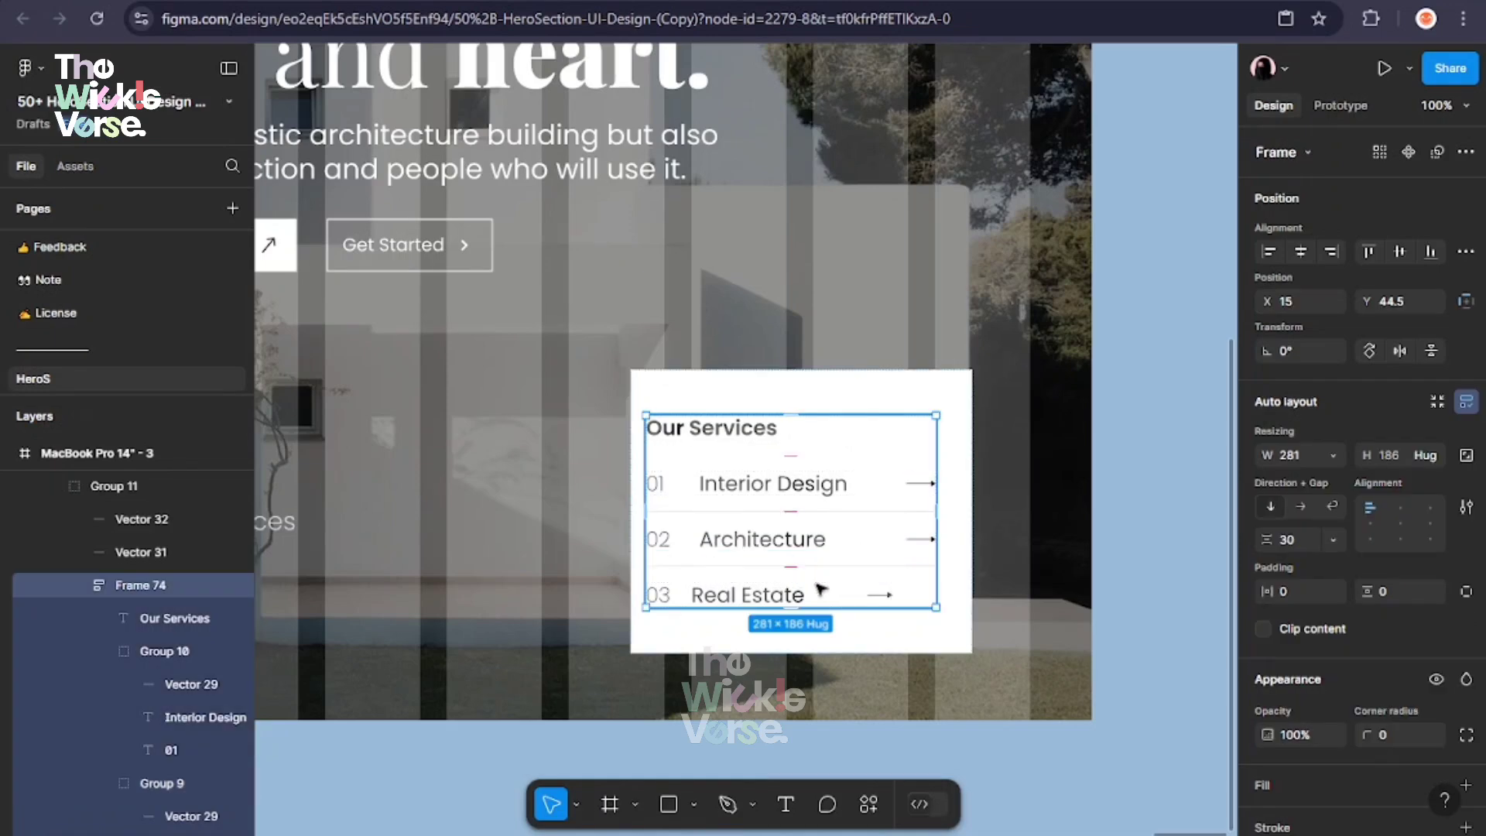
{"action": "left_click", "coordinate": [871, 596]}
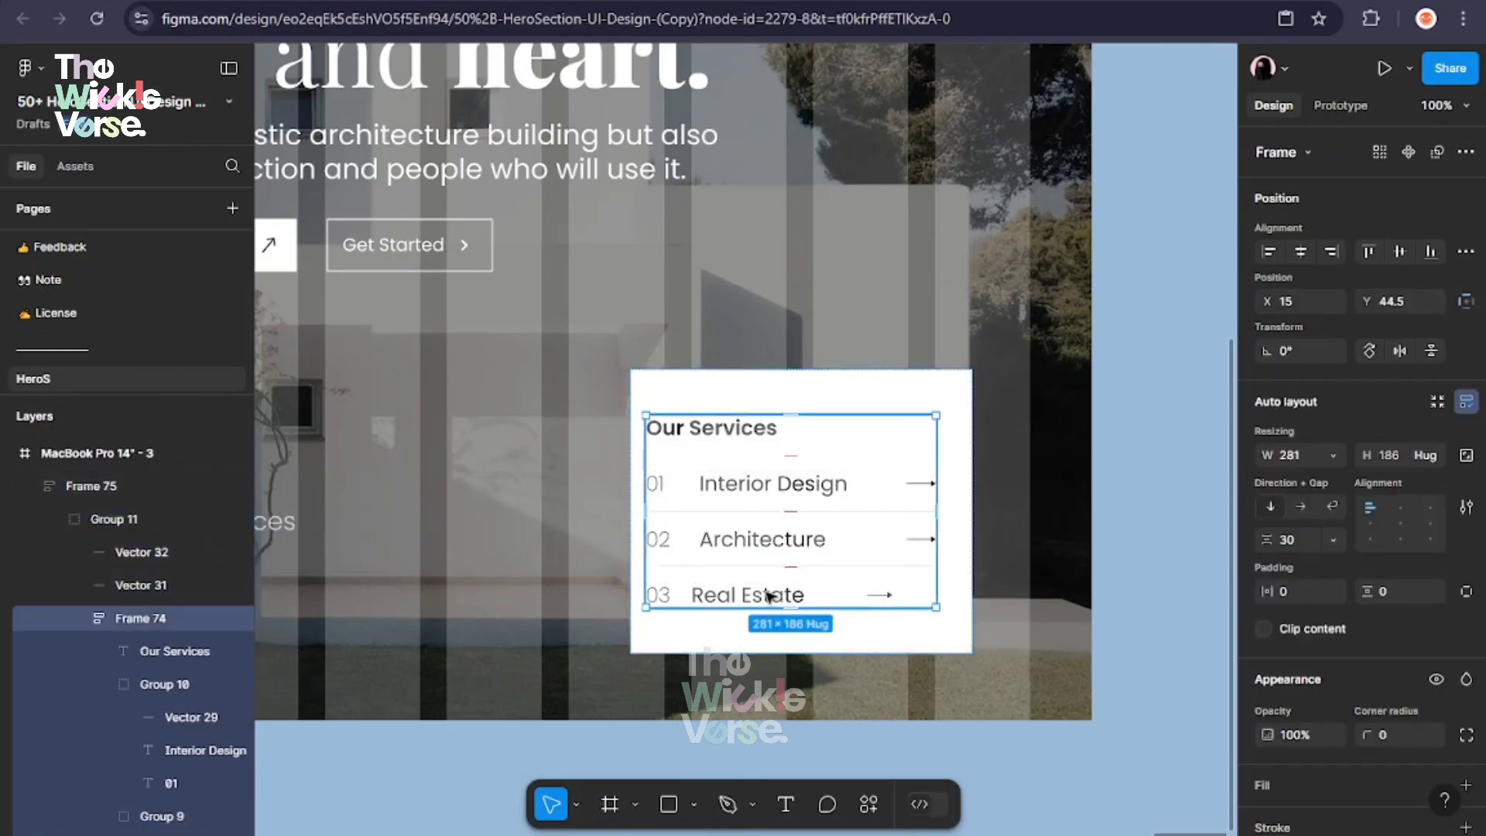
{"action": "left_click", "coordinate": [929, 567]}
Widen the services list to 306 and center it in the card, with the card height reduced to 241
{"action": "left_click_drag", "start_coordinate": [936, 540], "coordinate": [960, 547]}
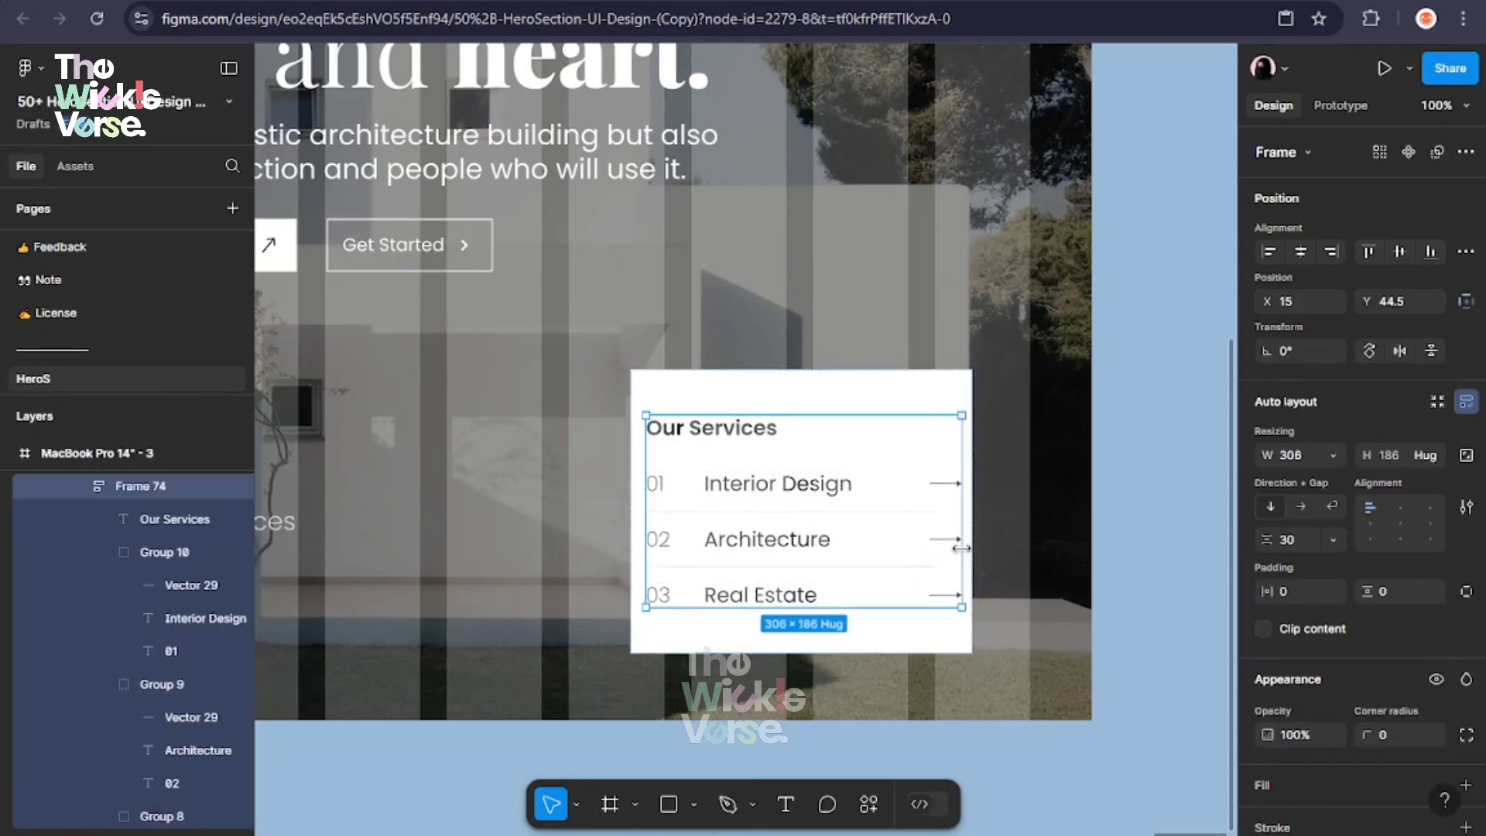
{"action": "key", "text": "Escape"}
{"action": "left_click", "coordinate": [963, 514]}
{"action": "left_click", "coordinate": [1407, 525]}
{"action": "left_click_drag", "start_coordinate": [810, 370], "coordinate": [847, 384]}
Set the card's text and arrow color to black (000000) at 60% opacity
{"action": "scroll", "coordinate": [1316, 620], "scroll_direction": "down", "scroll_amount": 5}
{"action": "left_click", "coordinate": [1267, 608]}
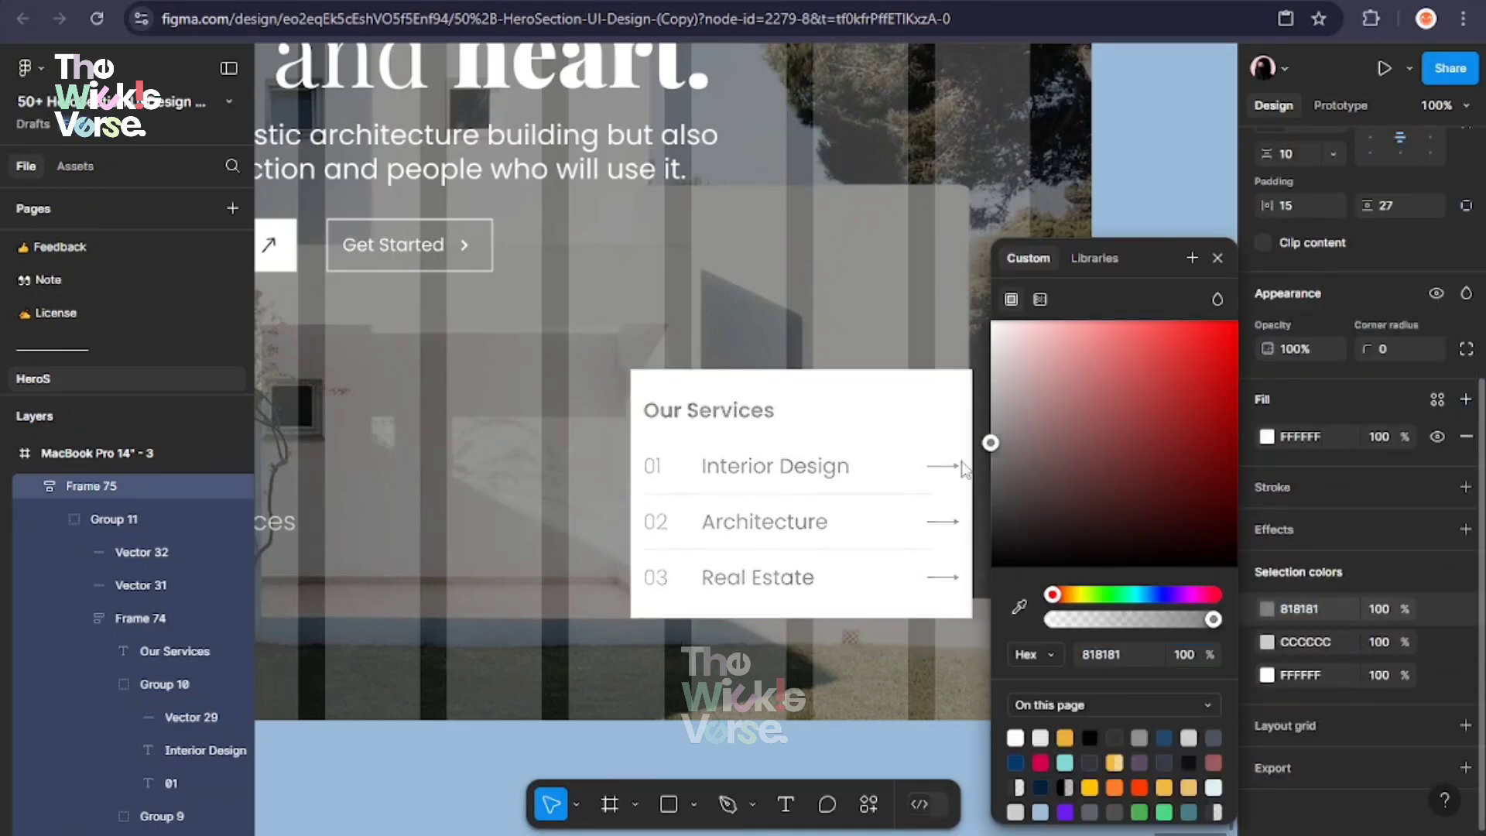
{"action": "left_click_drag", "start_coordinate": [964, 468], "coordinate": [935, 613]}
{"action": "type", "text": "60"}
{"action": "key", "text": "Return"}
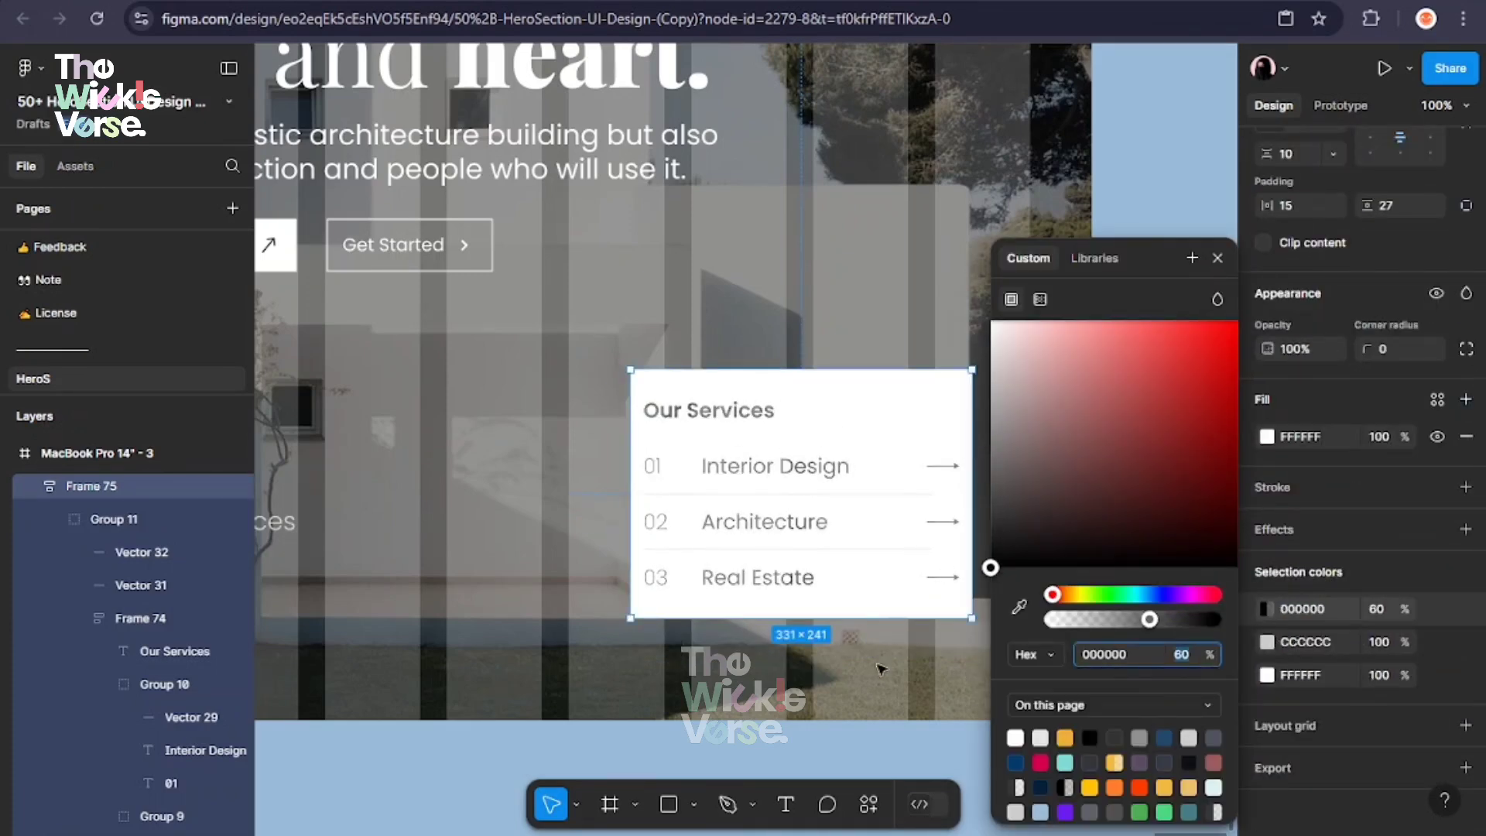
Set the Interior Design, Architecture and Real Estate labels to the Light font weight
{"action": "left_click", "coordinate": [823, 469]}
{"action": "left_click", "coordinate": [1300, 496]}
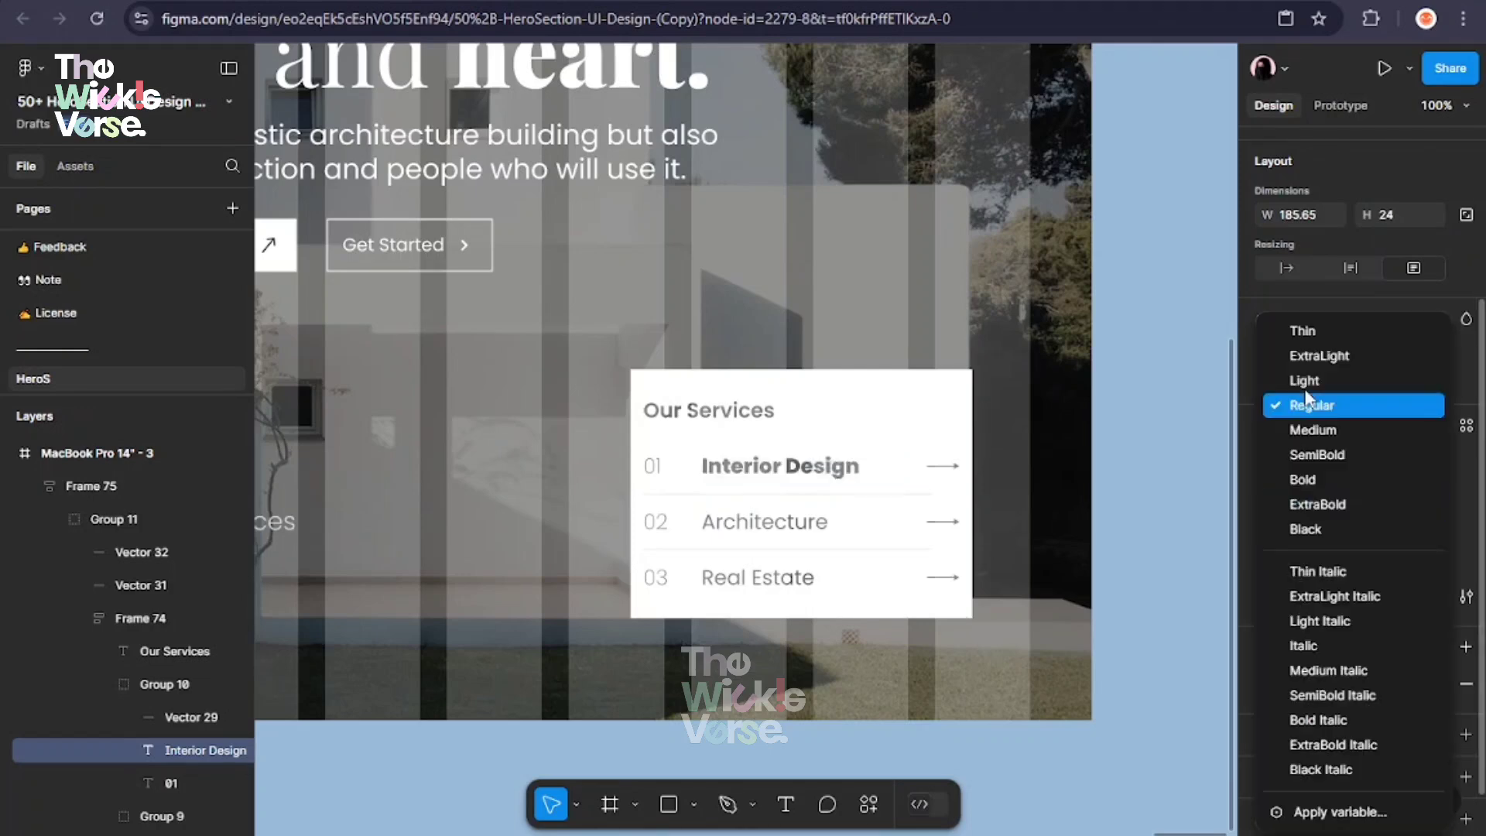
{"action": "left_click", "coordinate": [1301, 378]}
{"action": "left_click", "coordinate": [767, 522]}
{"action": "left_click", "coordinate": [1301, 496]}
{"action": "left_click", "coordinate": [1300, 379]}
{"action": "left_click", "coordinate": [758, 577]}
{"action": "left_click", "coordinate": [1301, 496]}
{"action": "left_click", "coordinate": [1300, 378]}
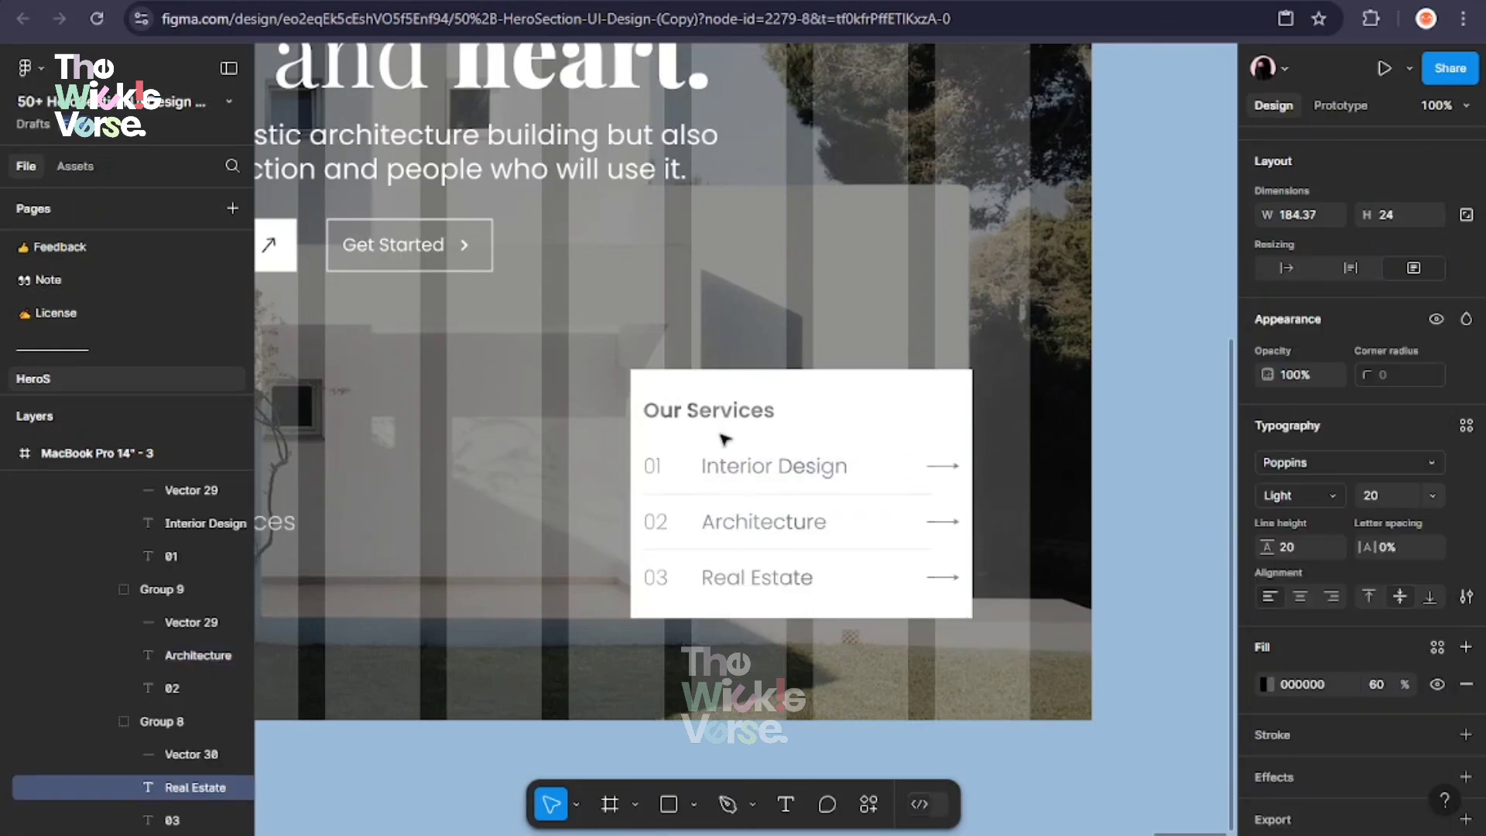
Set the "Our Services" heading to Medium weight at size 16
{"action": "left_click", "coordinate": [708, 411]}
{"action": "left_click", "coordinate": [1300, 496]}
{"action": "left_click", "coordinate": [1308, 520]}
{"action": "left_click", "coordinate": [1432, 495]}
{"action": "left_click", "coordinate": [1427, 479]}
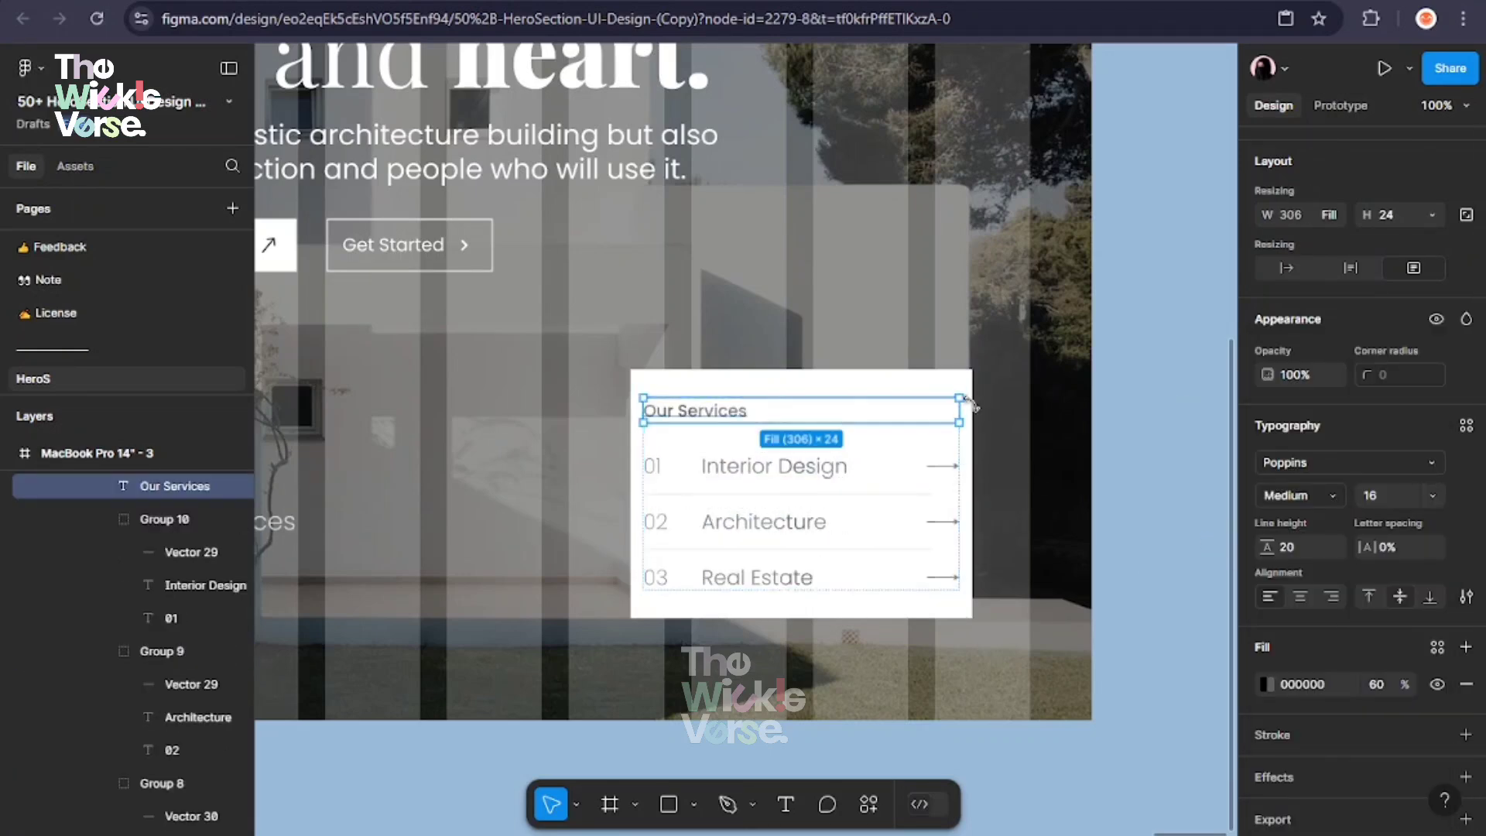
Wrap the company stats row and the services card in one horizontal auto layout frame
{"action": "left_click", "coordinate": [840, 425]}
{"action": "key", "text": "ctrl+alt+Return"}
{"action": "key", "text": "ctrl+Tab"}
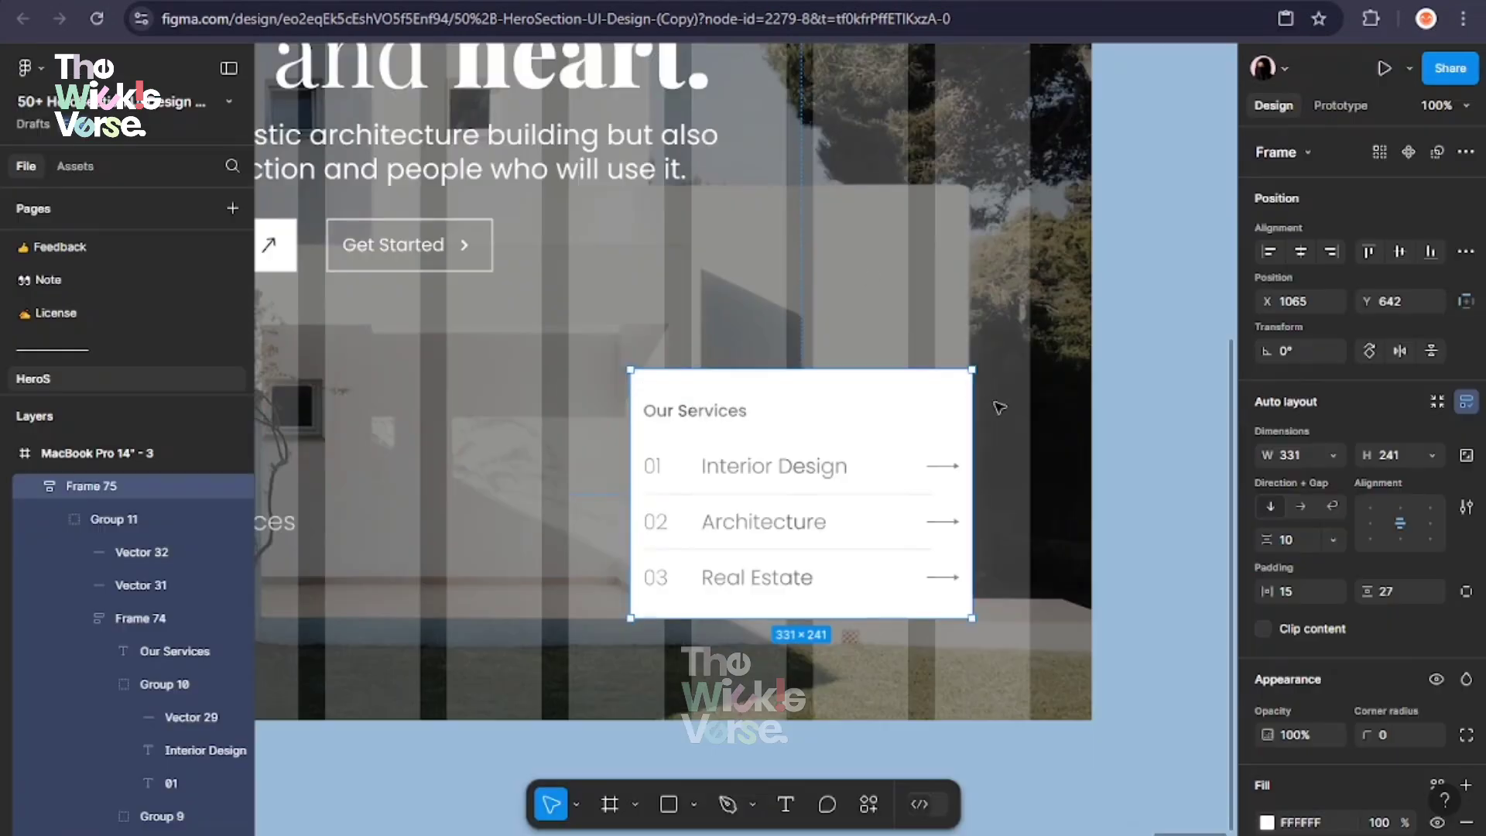
{"action": "scroll", "coordinate": [1056, 676], "scroll_direction": "left", "scroll_amount": 6}
{"action": "left_click_drag", "start_coordinate": [1179, 681], "coordinate": [778, 406]}
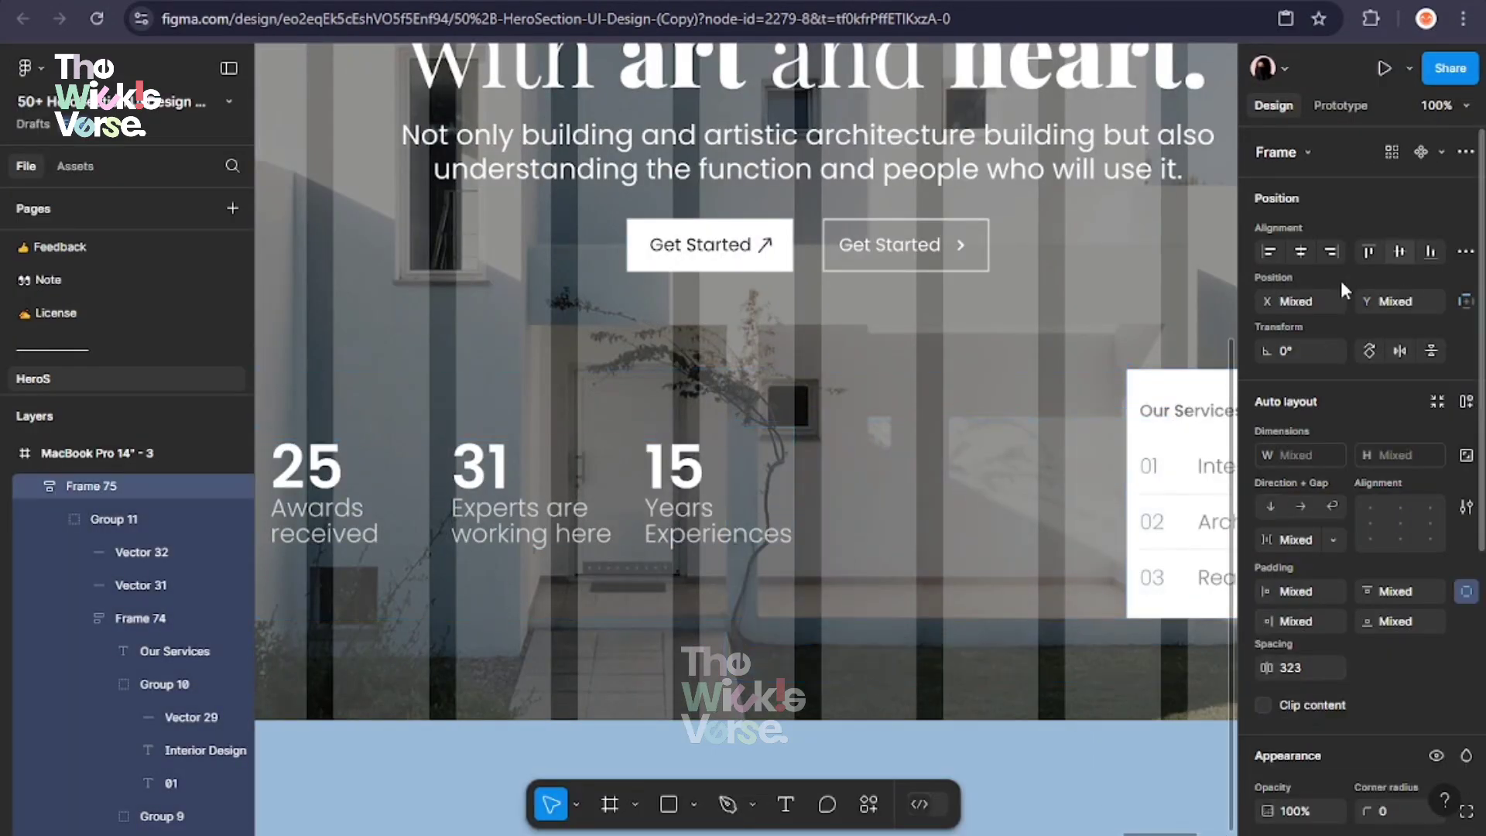
{"action": "right_click", "coordinate": [893, 486]}
{"action": "left_click", "coordinate": [944, 529]}
Widen the combined stats and services frame to about 1397 and increase its gap to 379
{"action": "scroll", "coordinate": [944, 530], "scroll_direction": "right", "scroll_amount": 6}
{"action": "scroll", "coordinate": [1007, 459], "scroll_direction": "left", "scroll_amount": 1}
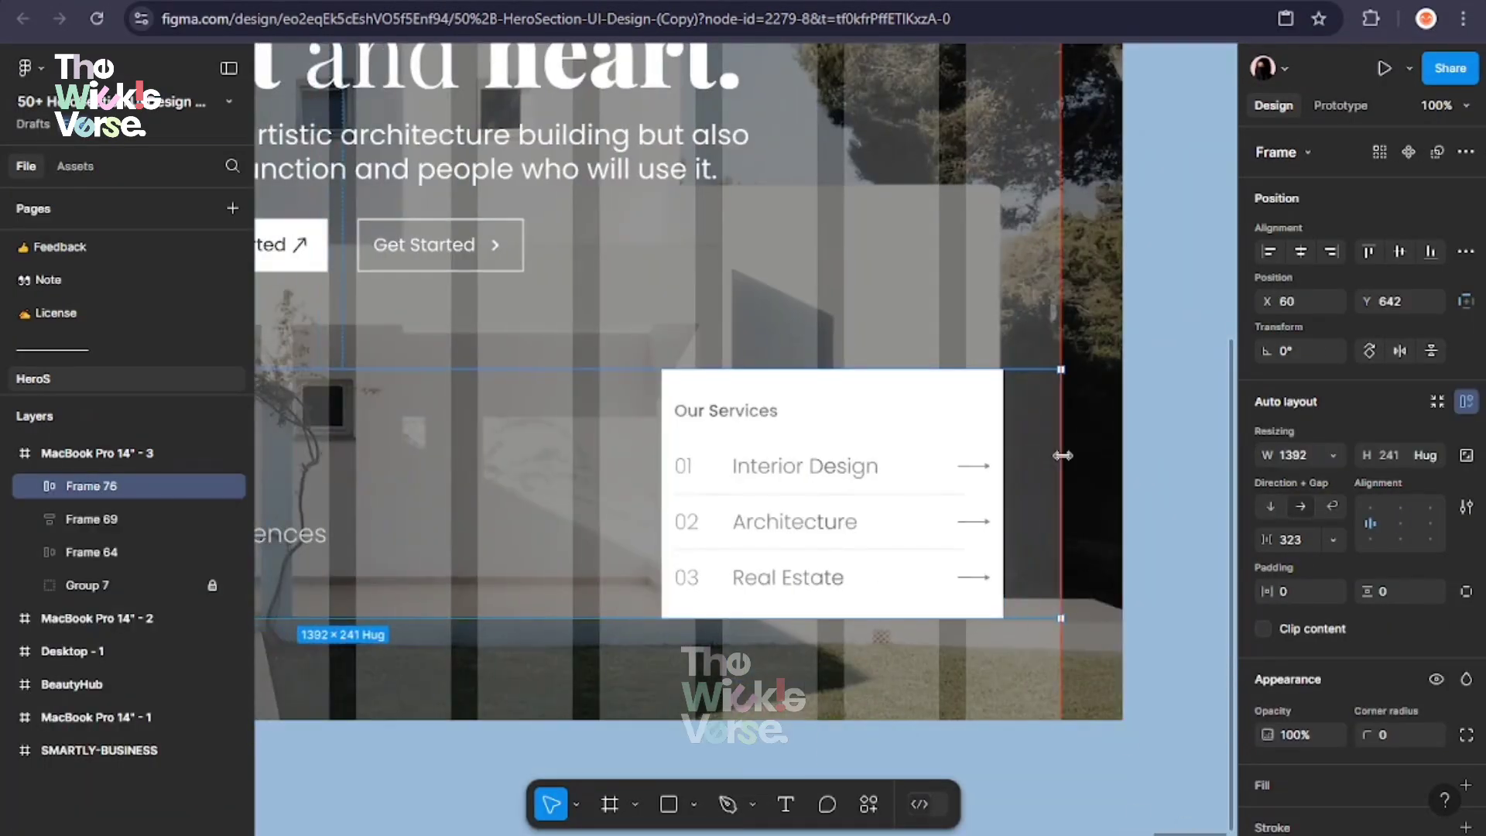
{"action": "left_click_drag", "start_coordinate": [1063, 456], "coordinate": [1067, 455]}
{"action": "double_click", "coordinate": [992, 425]}
{"action": "key", "text": "ctrl+z"}
{"action": "double_click", "coordinate": [967, 434]}
{"action": "left_click_drag", "start_coordinate": [967, 434], "coordinate": [1024, 434]}
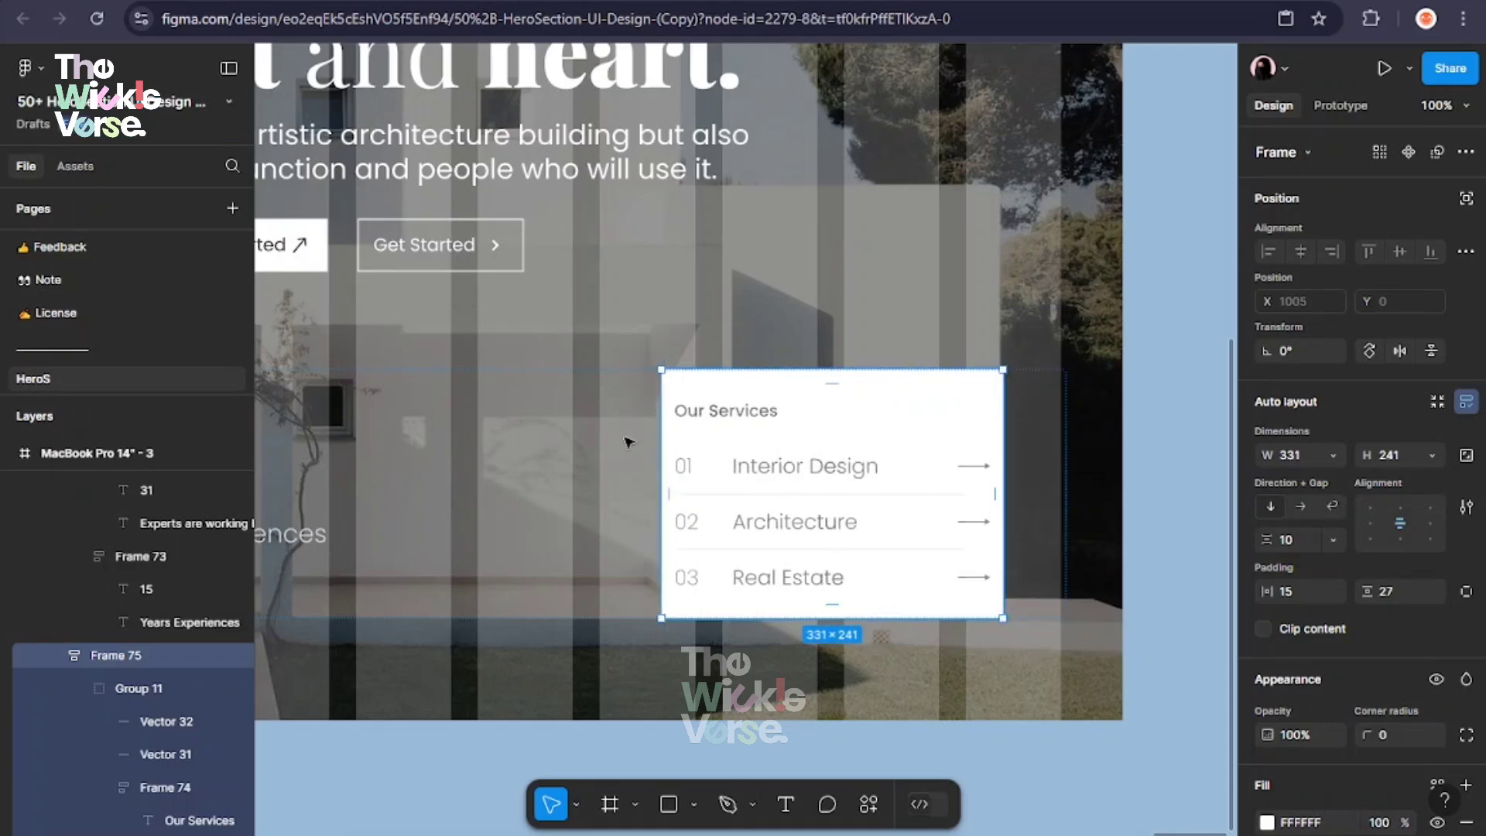
{"action": "left_click", "coordinate": [629, 442]}
{"action": "left_click_drag", "start_coordinate": [496, 494], "coordinate": [561, 492]}
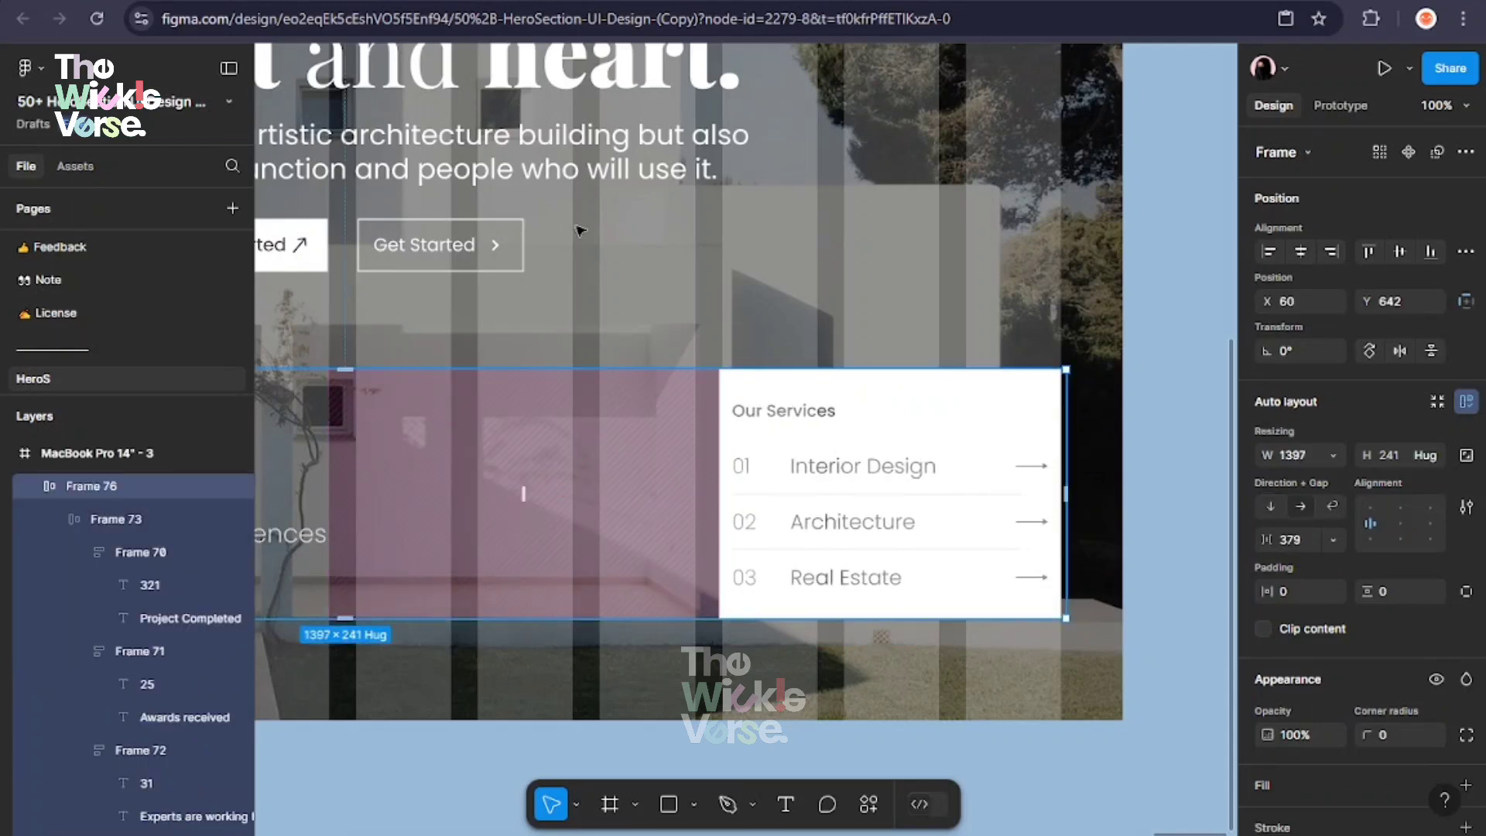